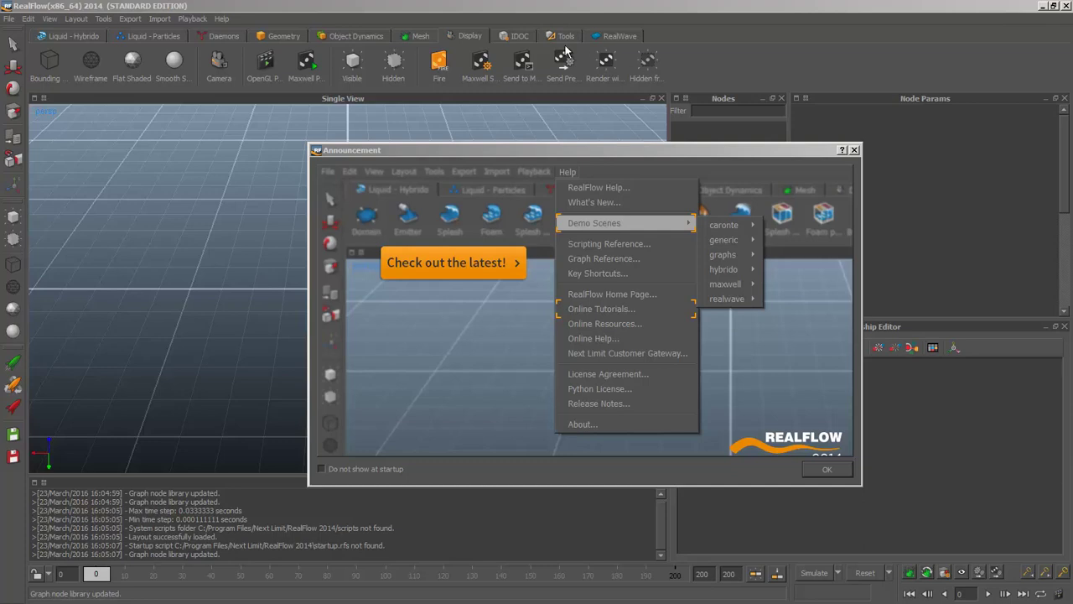
{"action": "left_click_drag", "start_coordinate": [492, 154], "coordinate": [240, 121]}
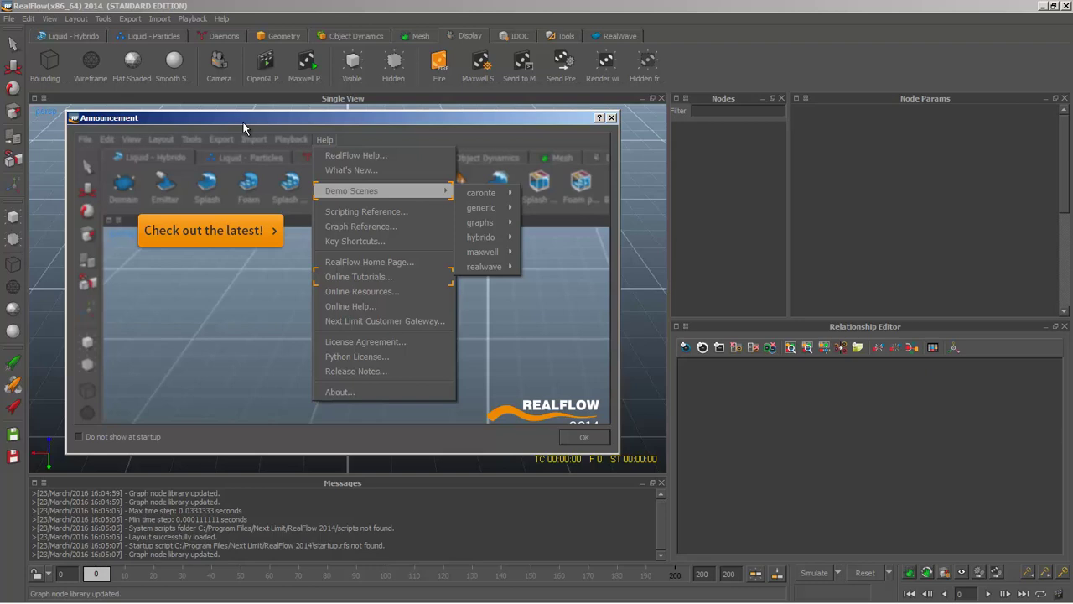
{"action": "left_click_drag", "start_coordinate": [244, 123], "coordinate": [696, 118]}
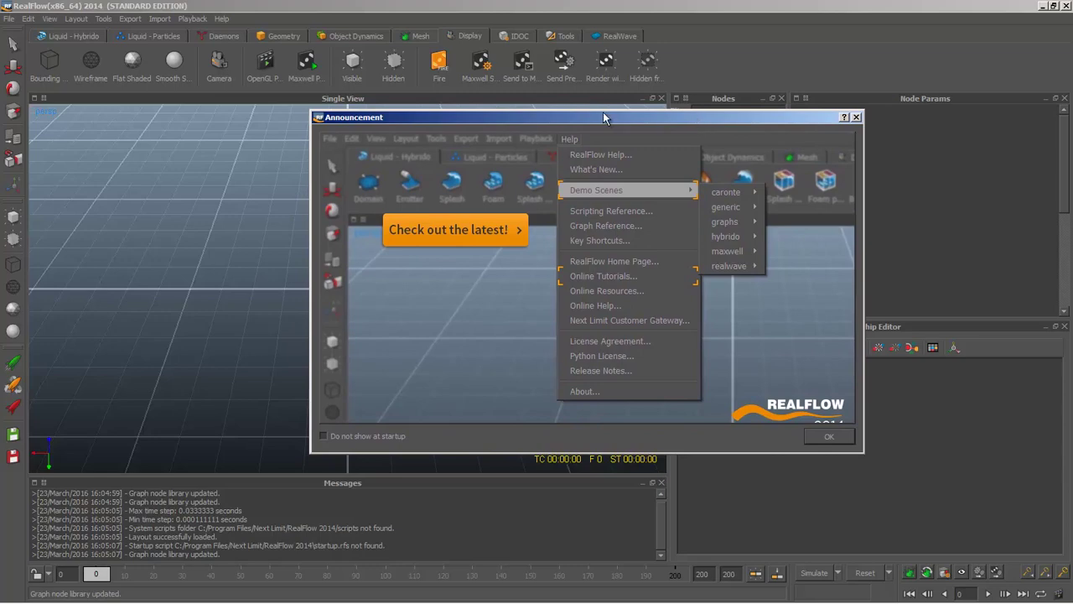
{"action": "left_click_drag", "start_coordinate": [603, 111], "coordinate": [606, 112]}
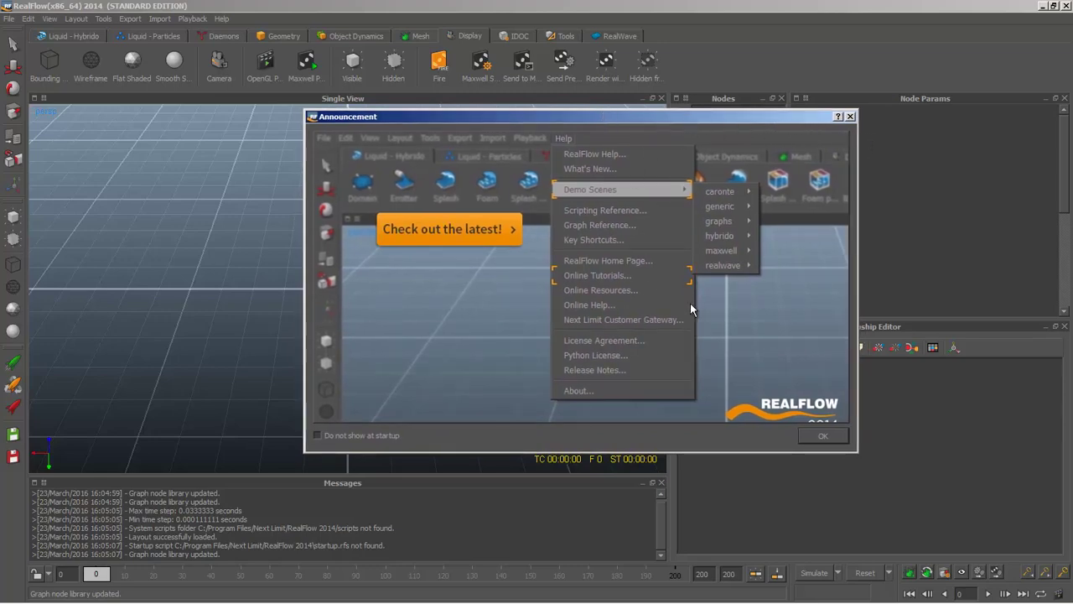
{"action": "mouse_move", "coordinate": [584, 117]}
{"action": "left_mouse_down"}
{"action": "mouse_move", "coordinate": [607, 117]}
{"action": "mouse_move", "coordinate": [598, 116]}
{"action": "left_mouse_up"}
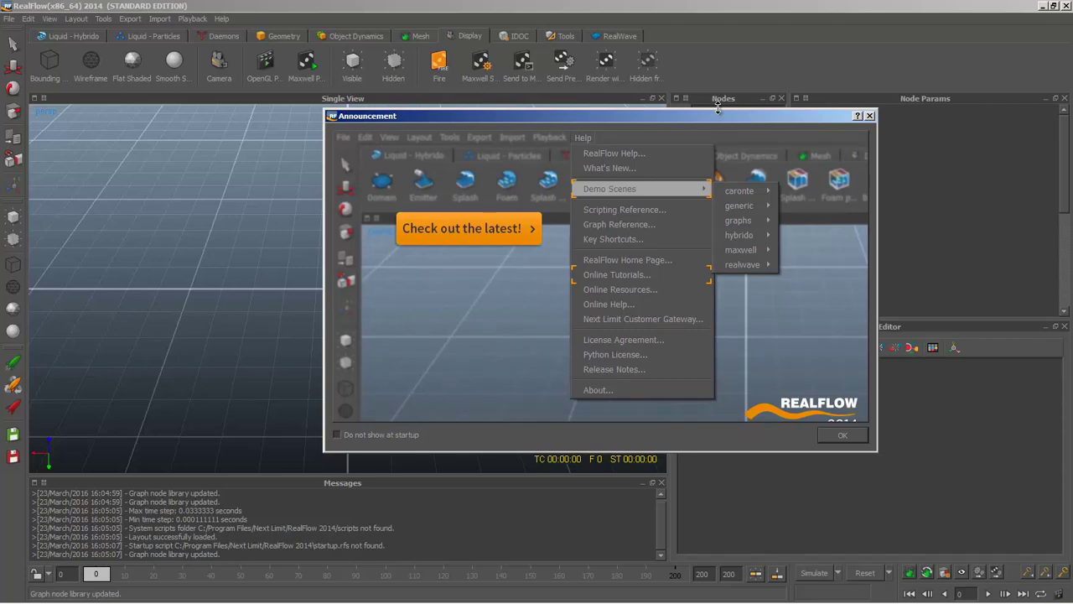
{"action": "left_click_drag", "start_coordinate": [762, 118], "coordinate": [632, 186]}
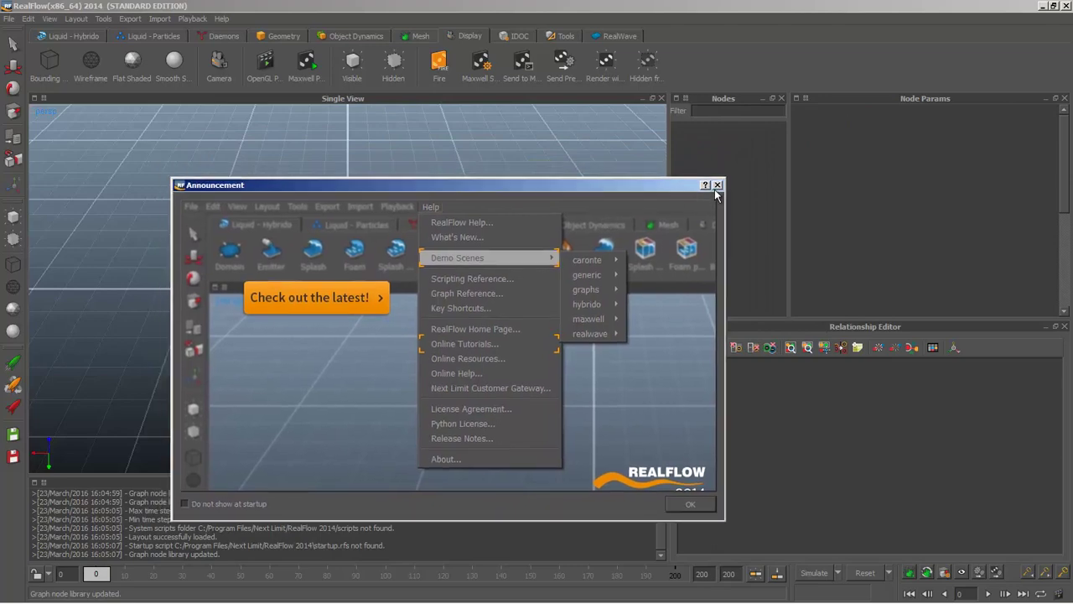
- Dismiss the startup announcement and decline importing the legacy commandsOrganizer.dat file
{"action": "left_click", "coordinate": [715, 188]}
{"action": "left_click", "coordinate": [690, 504]}
{"action": "left_click", "coordinate": [531, 331]}
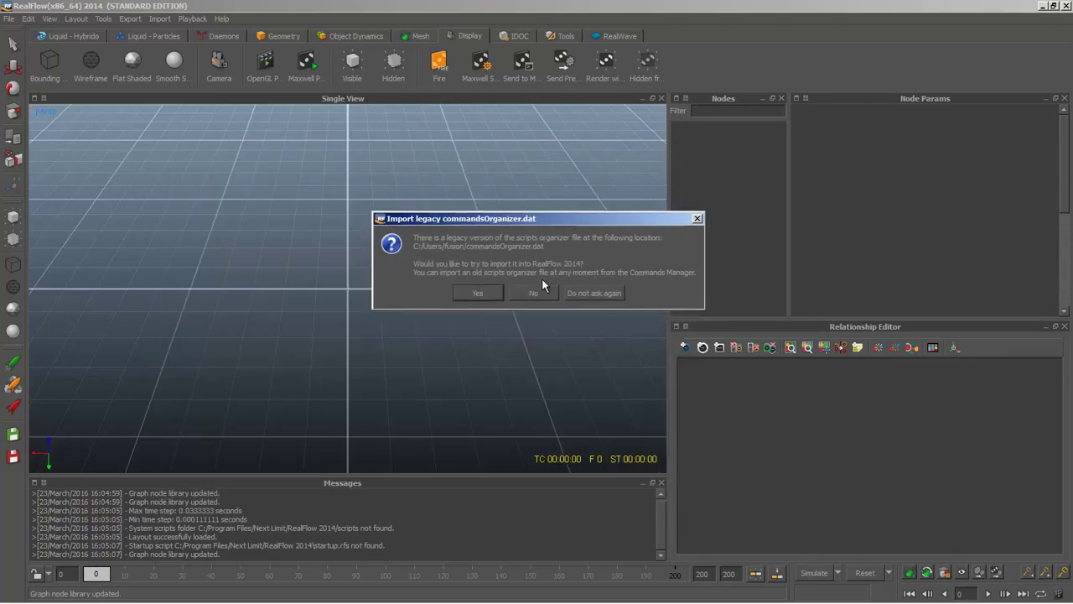
{"action": "left_click", "coordinate": [537, 355]}
- Create a new project named Semana_3 in J:\FractalFlow\Cache_RealFlowCurso
{"action": "left_click_drag", "start_coordinate": [474, 173], "coordinate": [580, 112]}
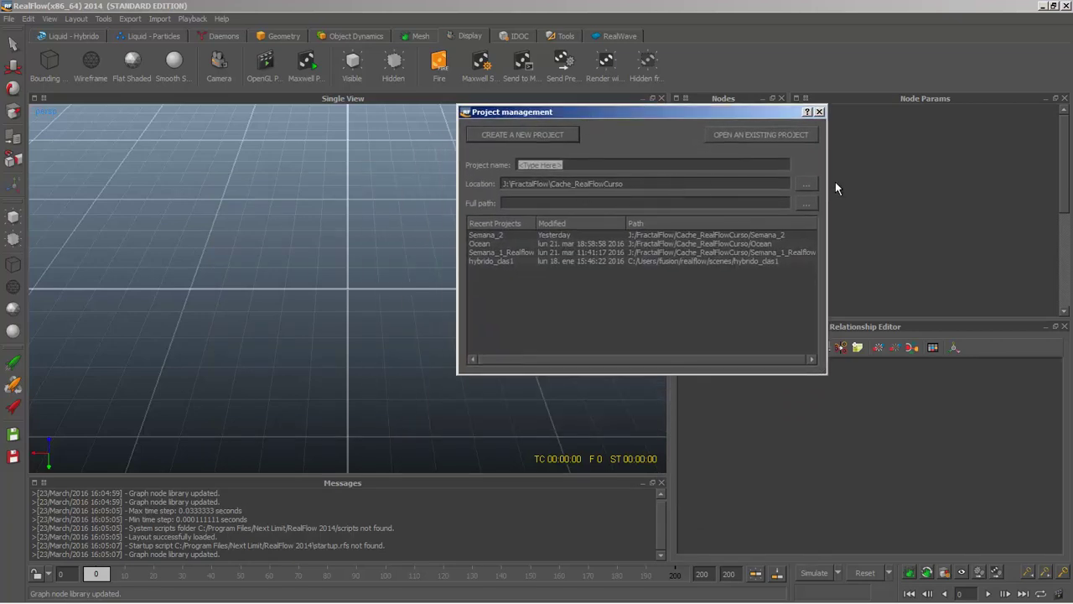
{"action": "left_click", "coordinate": [593, 164]}
{"action": "left_click_drag", "start_coordinate": [593, 163], "coordinate": [518, 166]}
{"action": "left_click", "coordinate": [652, 165]}
{"action": "double_click", "coordinate": [592, 159]}
{"action": "type", "text": "Sss"}
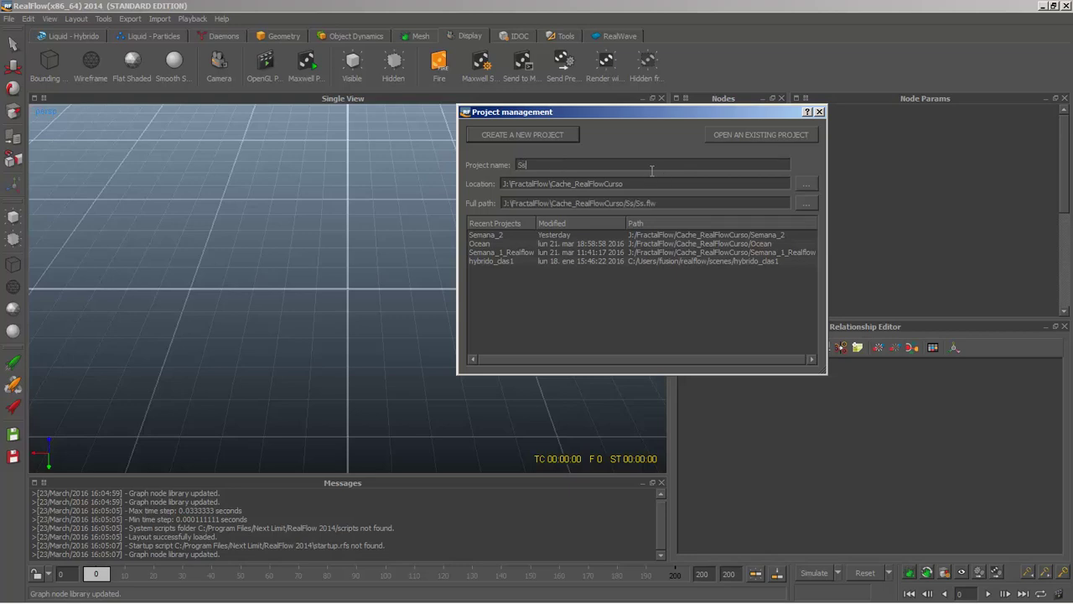
{"action": "key", "text": "BackSpace"}
{"action": "key", "text": "BackSpace"}
{"action": "key", "text": "BackSpace"}
{"action": "type", "text": "Semana_3"}
{"action": "left_click_drag", "start_coordinate": [539, 116], "coordinate": [605, 111]}
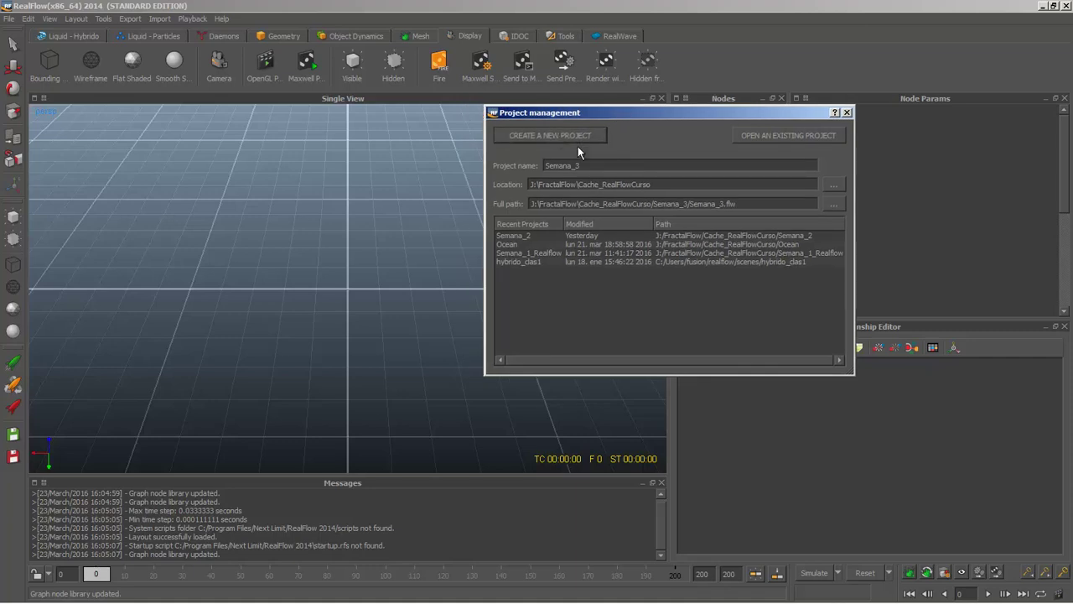
{"action": "left_click", "coordinate": [552, 137]}
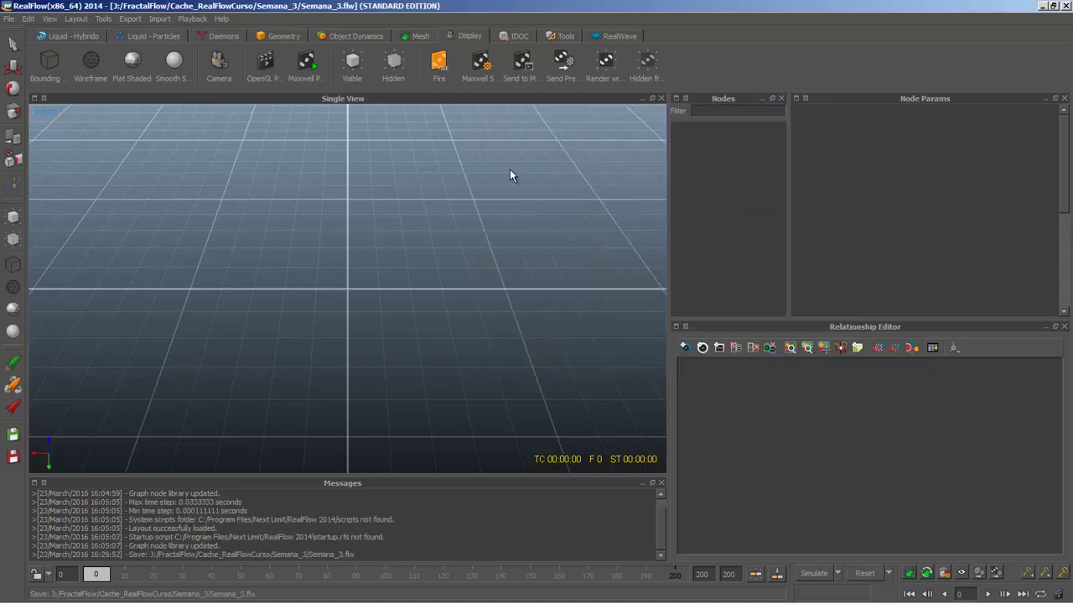
{"action": "left_click_drag", "start_coordinate": [398, 228], "coordinate": [481, 263], "text": "alt"}
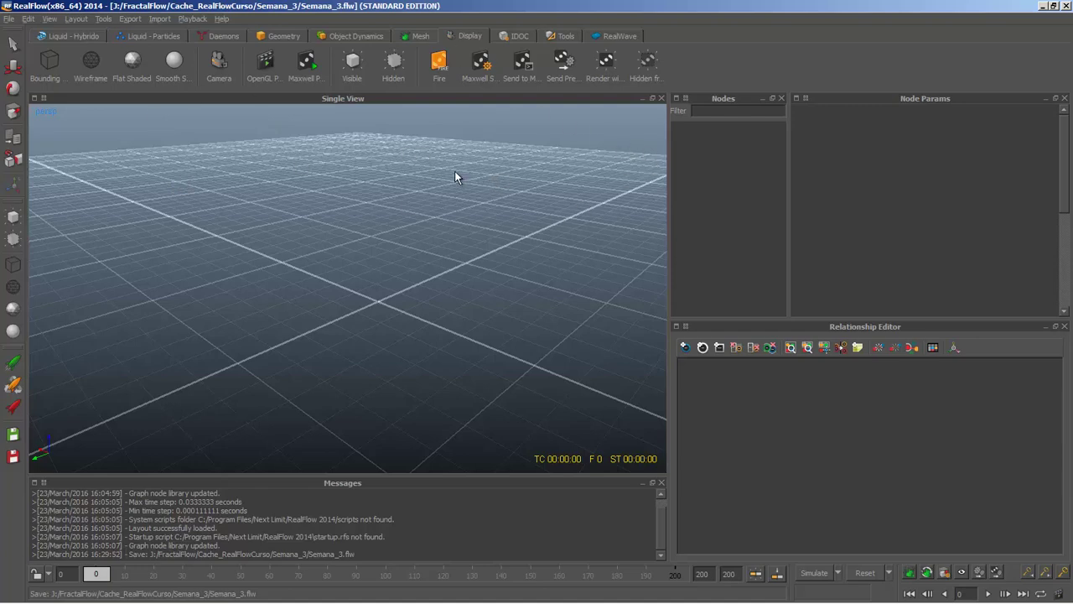
{"action": "mouse_move", "coordinate": [455, 176]}
{"action": "left_mouse_down", "text": "alt"}
{"action": "mouse_move", "coordinate": [443, 179]}
{"action": "mouse_move", "coordinate": [462, 204]}
{"action": "mouse_move", "coordinate": [457, 216]}
{"action": "mouse_move", "coordinate": [440, 183]}
{"action": "left_mouse_up", "text": "alt"}
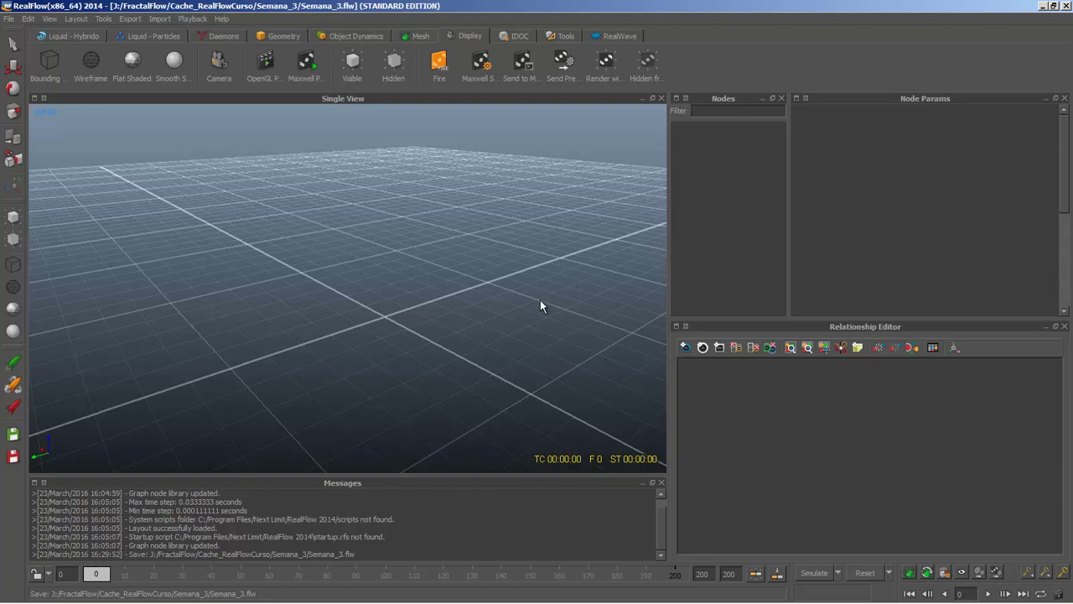
{"action": "left_click_drag", "start_coordinate": [518, 327], "coordinate": [447, 245], "text": "alt"}
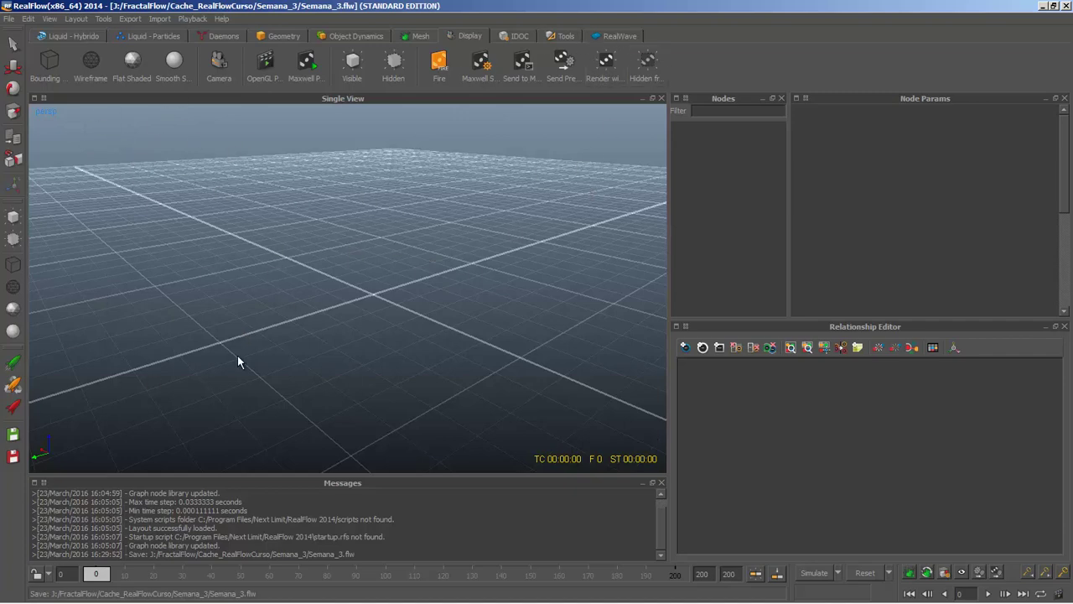
- Switch to Google Chrome, load the Google home page and show the browser as a smaller window over RealFlow
{"action": "key", "text": "super"}
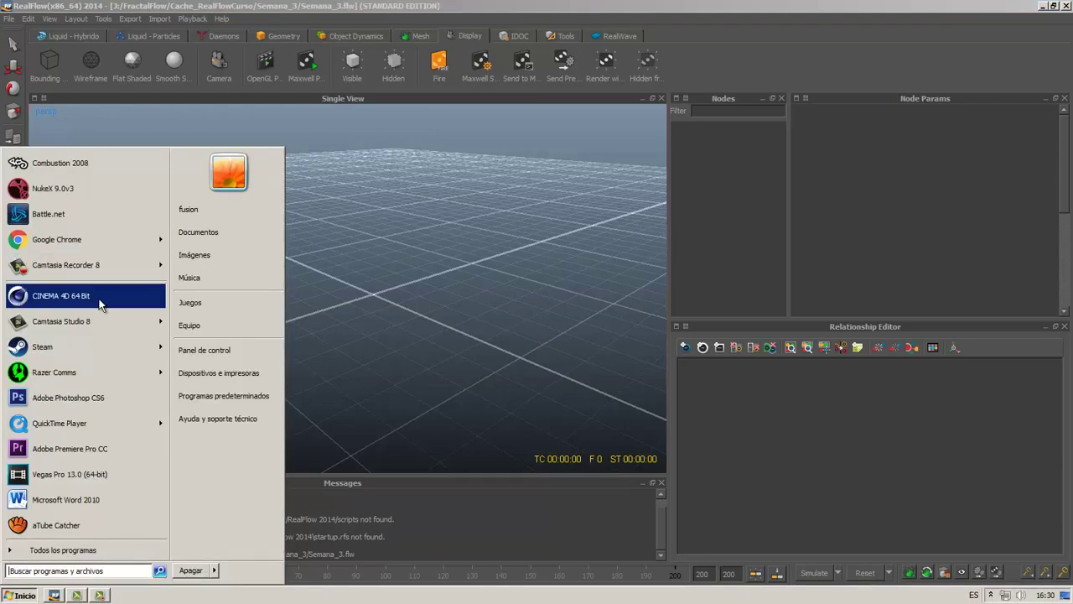
{"action": "left_click", "coordinate": [71, 241]}
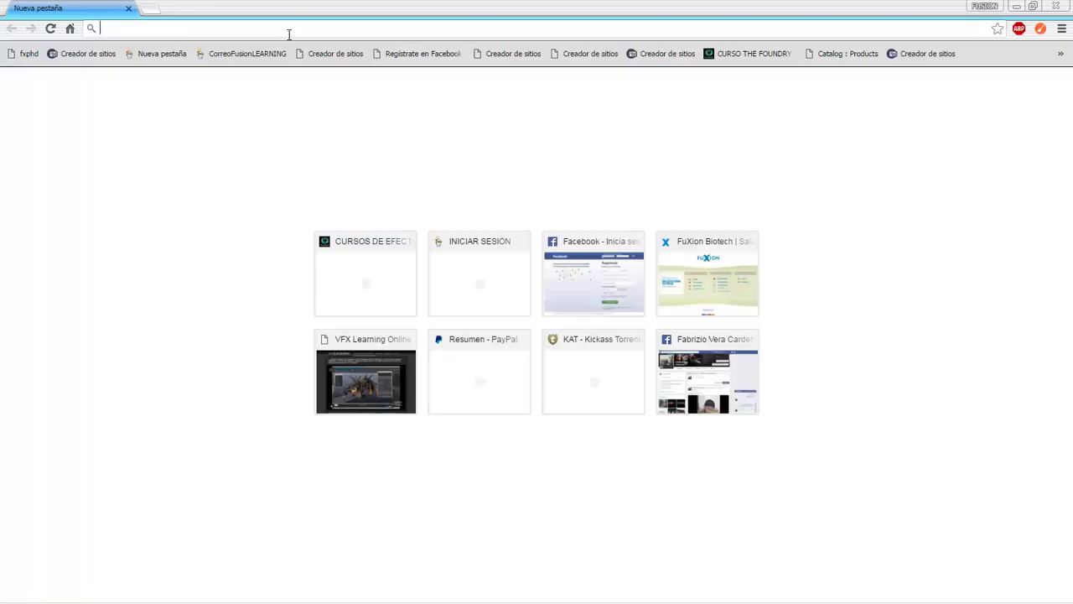
{"action": "type", "text": "go"}
{"action": "key", "text": "Return"}
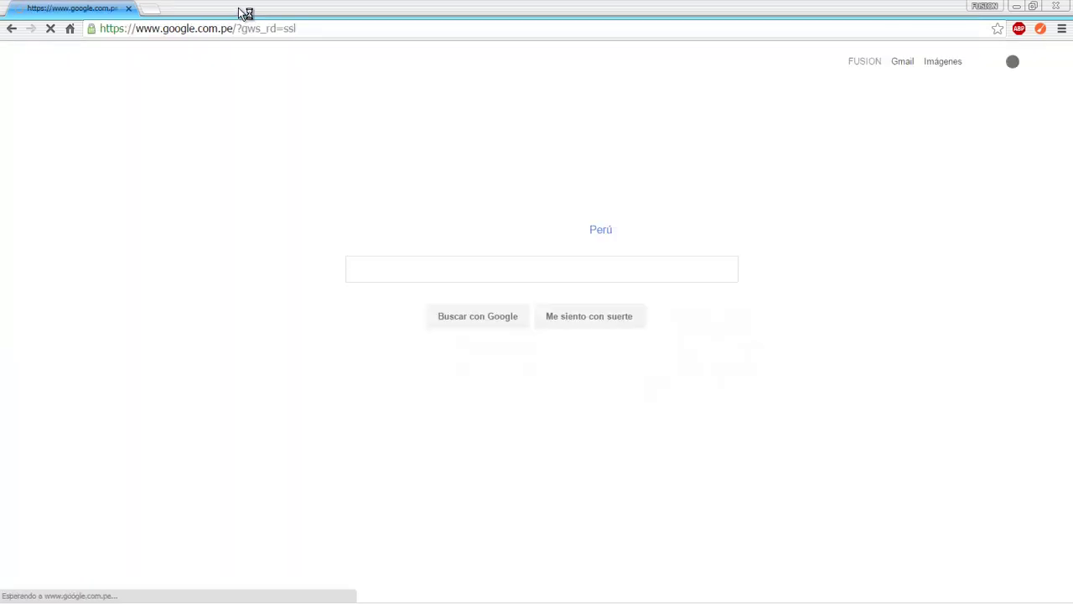
{"action": "double_click", "coordinate": [242, 11]}
{"action": "key", "text": "alt+Tab"}
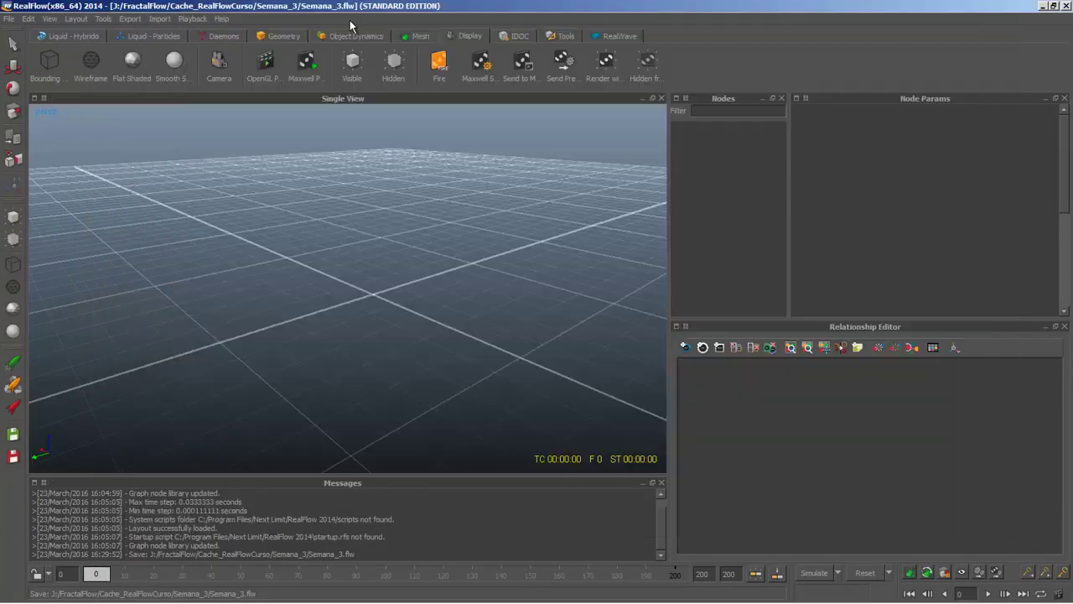
{"action": "key", "text": "alt+Tab"}
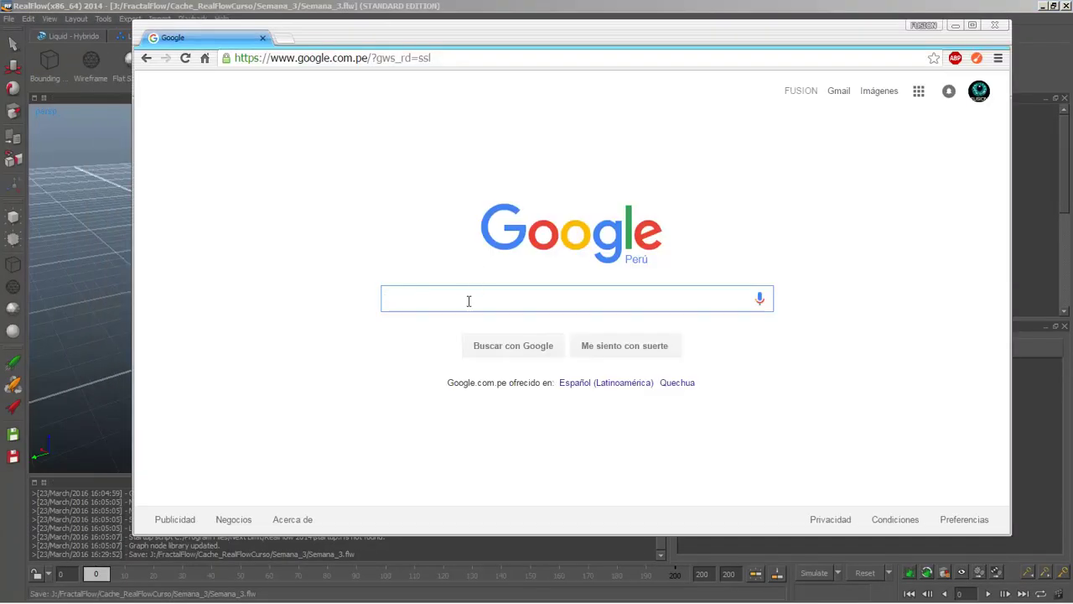
- Search Google for "life of pi" and show the image results in a maximized browser window
{"action": "type", "text": "Li"}
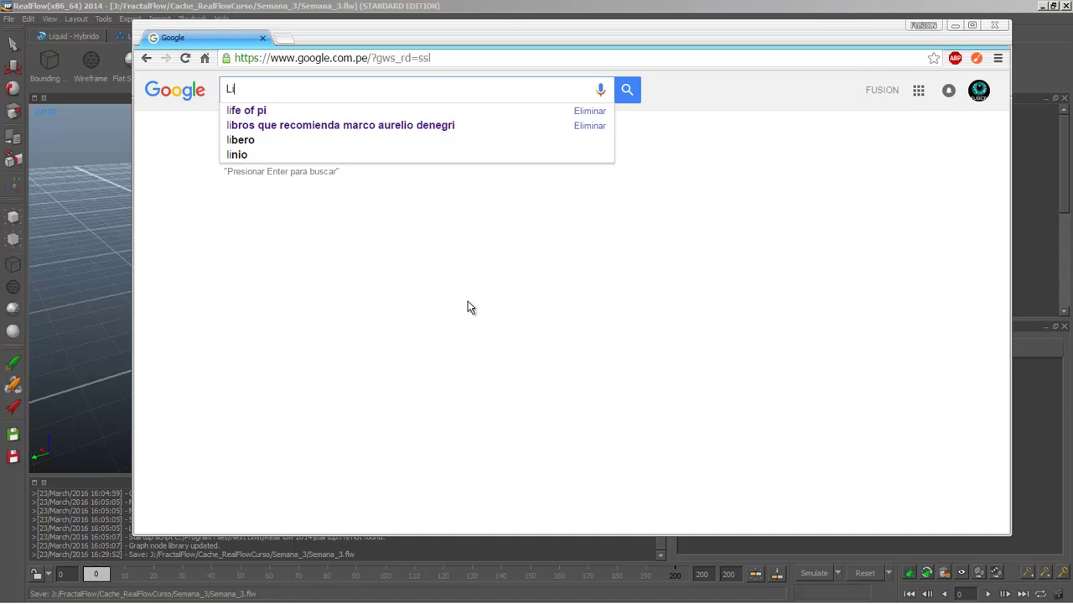
{"action": "key", "text": "Down"}
{"action": "key", "text": "Return"}
{"action": "type", "text": "oscen"}
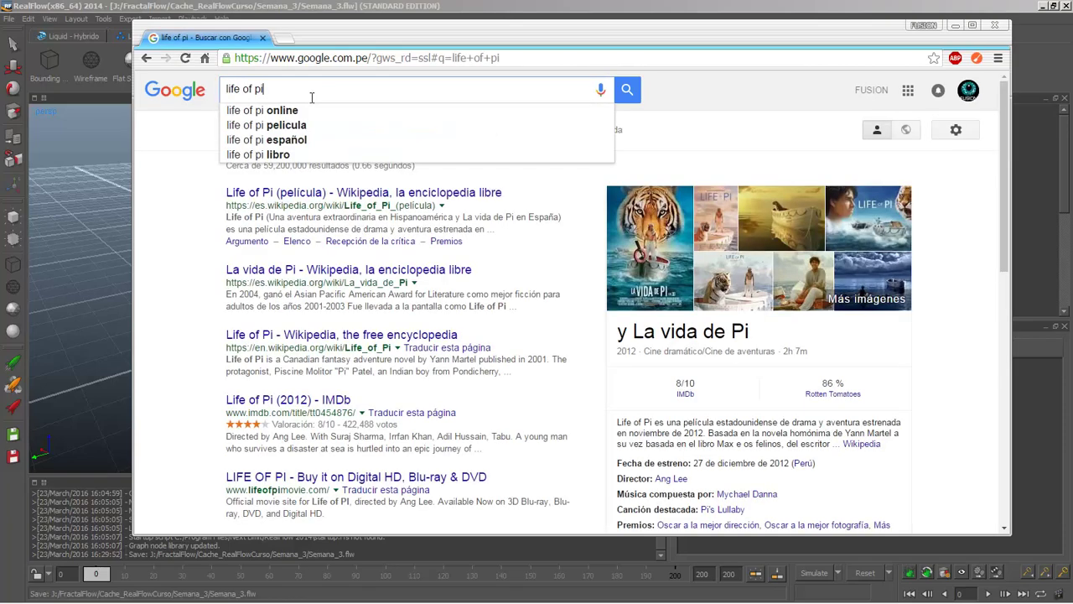
{"action": "key", "text": "BackSpace"}
{"action": "key", "text": "BackSpace"}
{"action": "key", "text": "BackSpace"}
{"action": "key", "text": "BackSpace"}
{"action": "key", "text": "BackSpace"}
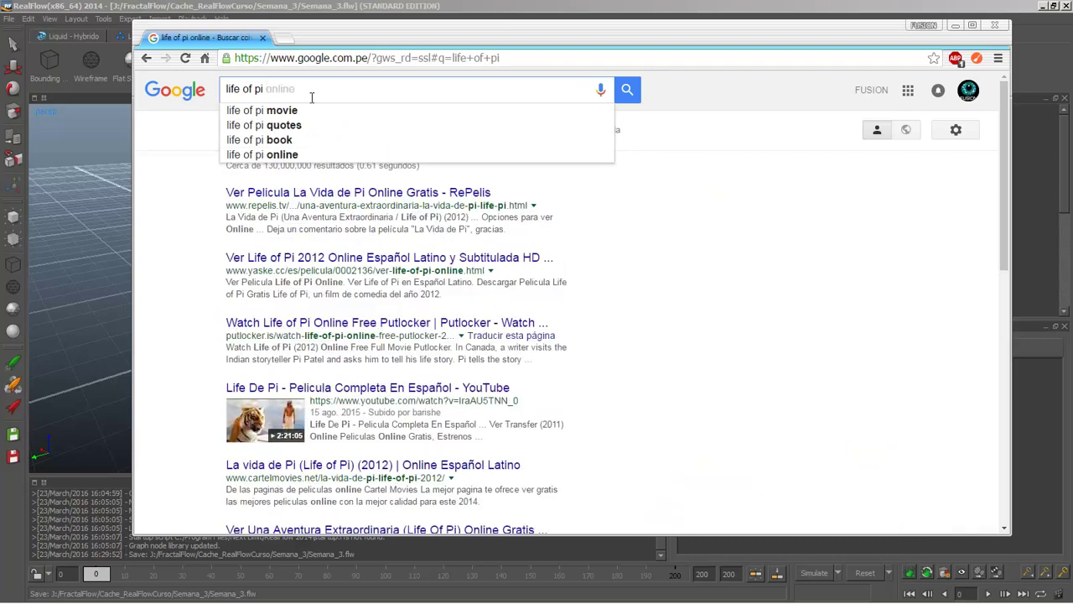
{"action": "key", "text": "Return"}
{"action": "left_click", "coordinate": [301, 132]}
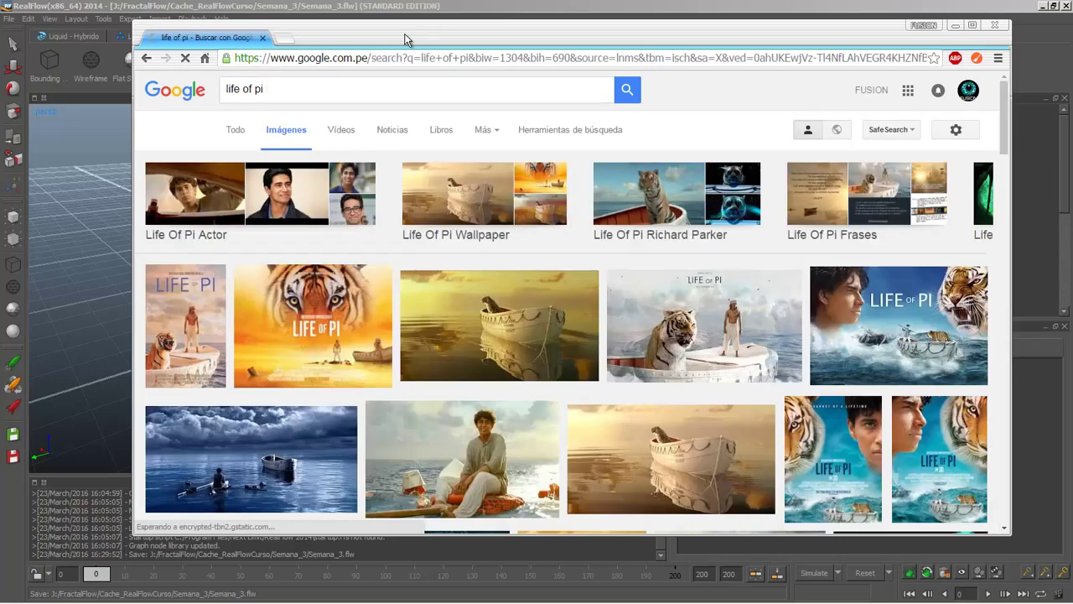
{"action": "double_click", "coordinate": [405, 40]}
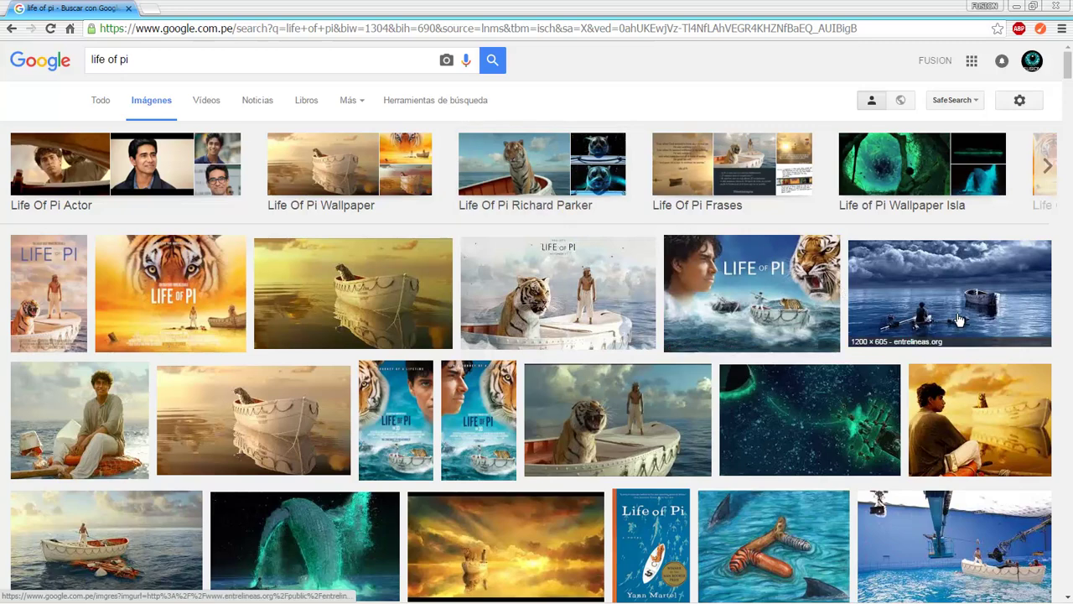
- Preview the Life of Pi shooting still showing the white boat in the blue-walled water tank
{"action": "scroll", "coordinate": [960, 318], "scroll_direction": "down", "scroll_amount": 2}
{"action": "scroll", "coordinate": [950, 215], "scroll_direction": "down", "scroll_amount": 2}
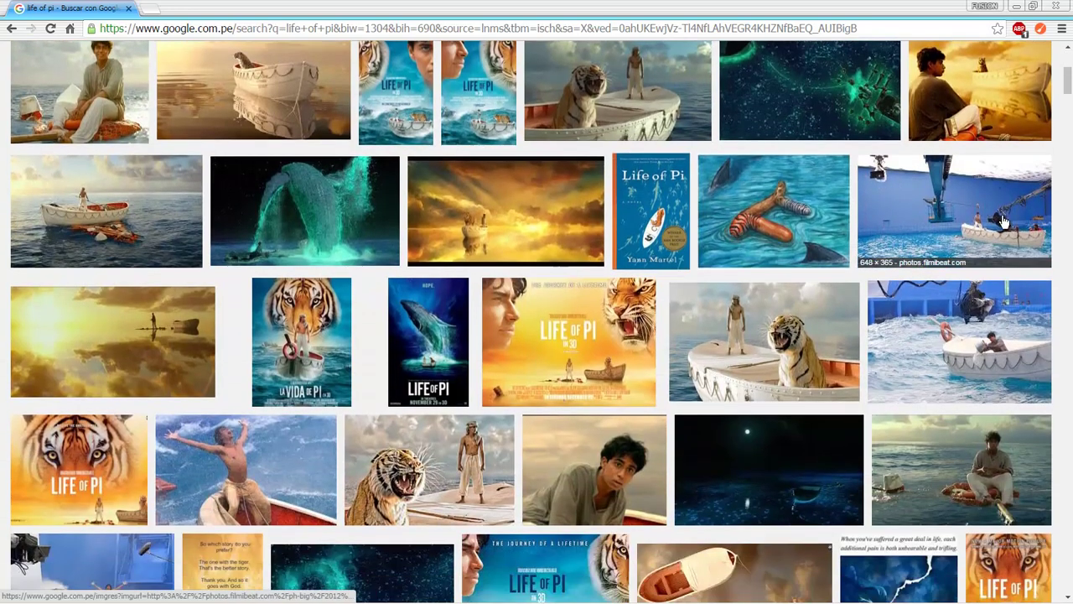
{"action": "left_click", "coordinate": [950, 215]}
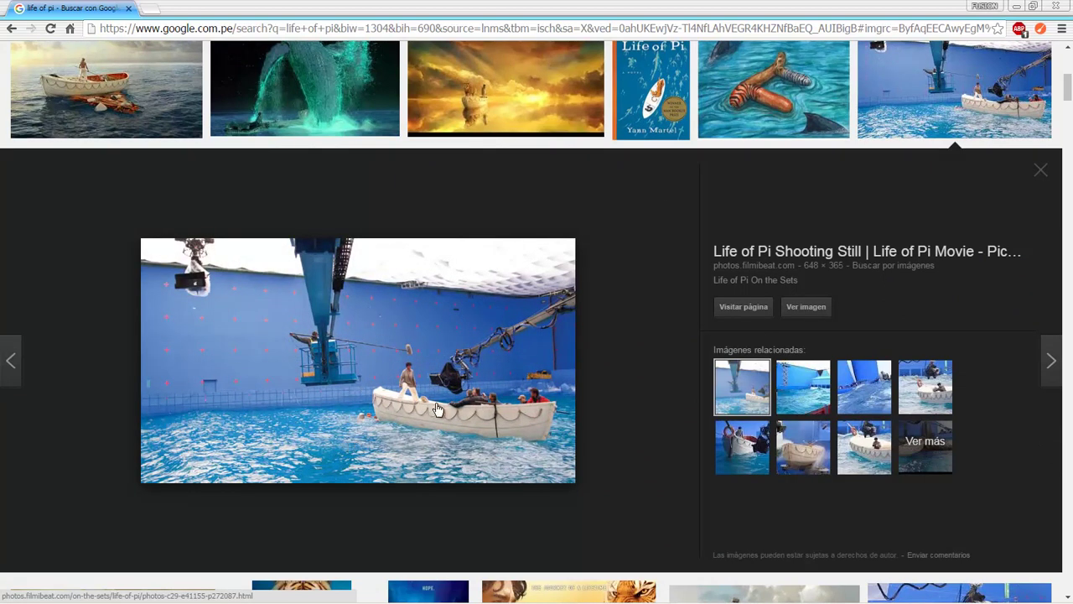
{"action": "scroll", "coordinate": [408, 390], "scroll_direction": "down", "scroll_amount": 2}
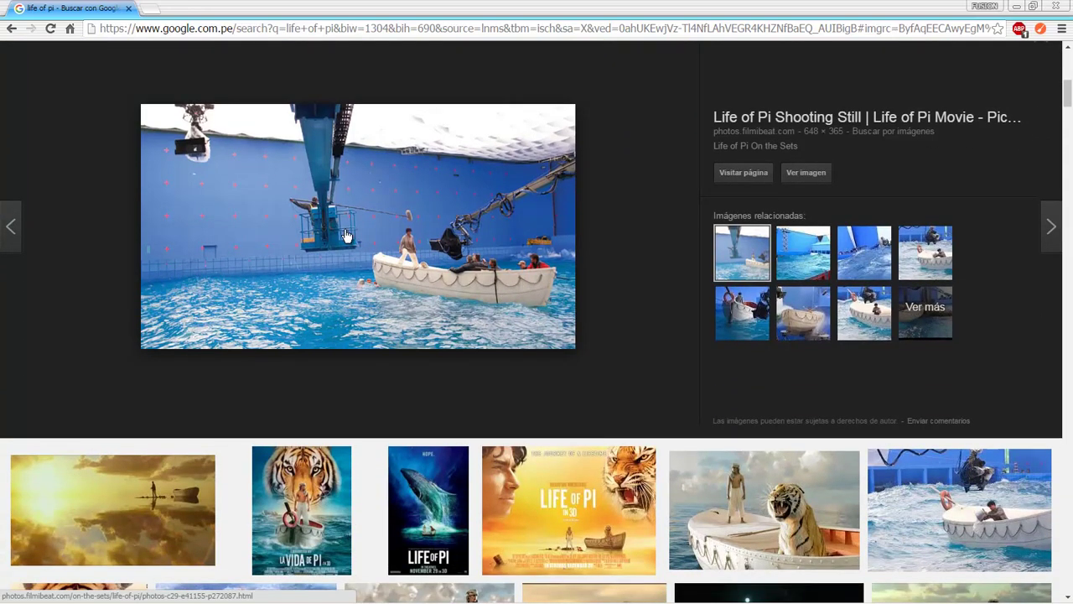
- Preview the ocean images pi3.jpg and Life-of-Pi-402, and switch back to RealFlow
{"action": "scroll", "coordinate": [347, 236], "scroll_direction": "up", "scroll_amount": 3}
{"action": "left_click", "coordinate": [100, 151]}
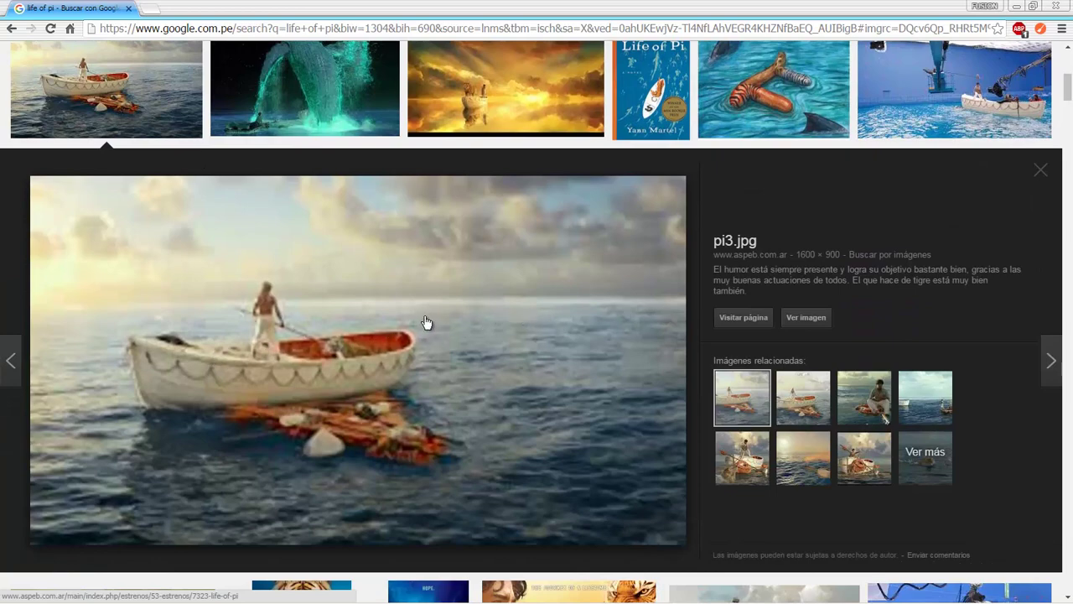
{"action": "scroll", "coordinate": [432, 327], "scroll_direction": "down", "scroll_amount": 10}
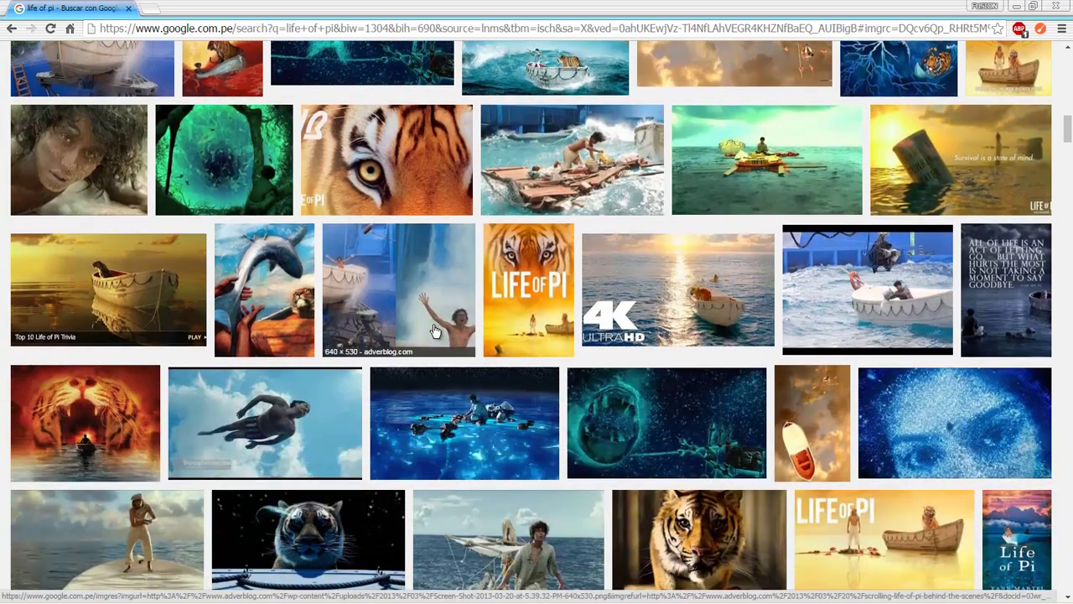
{"action": "scroll", "coordinate": [407, 335], "scroll_direction": "down", "scroll_amount": 4}
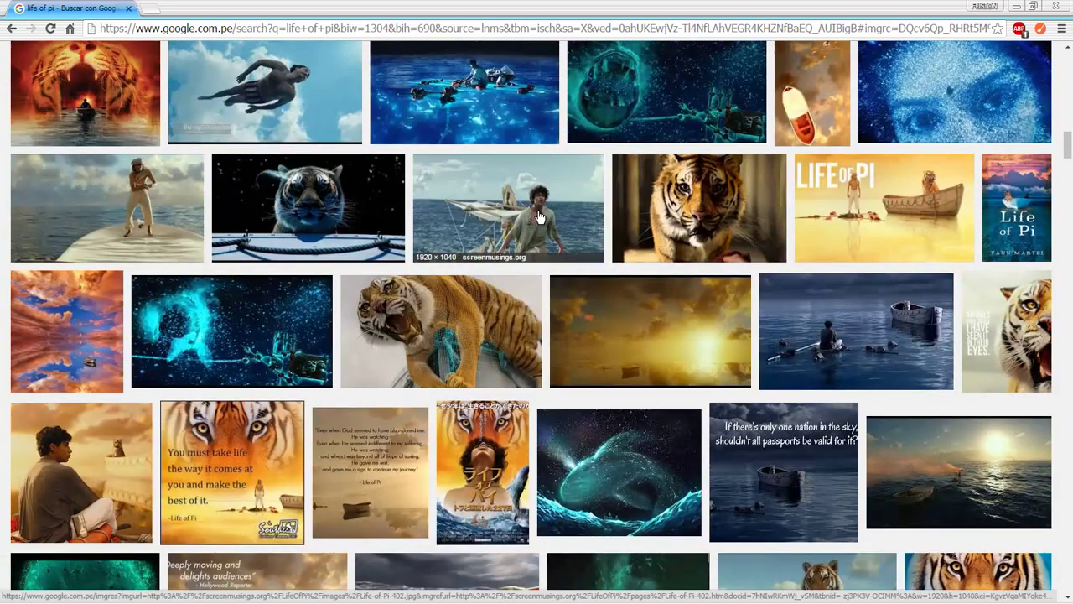
{"action": "left_click", "coordinate": [539, 218]}
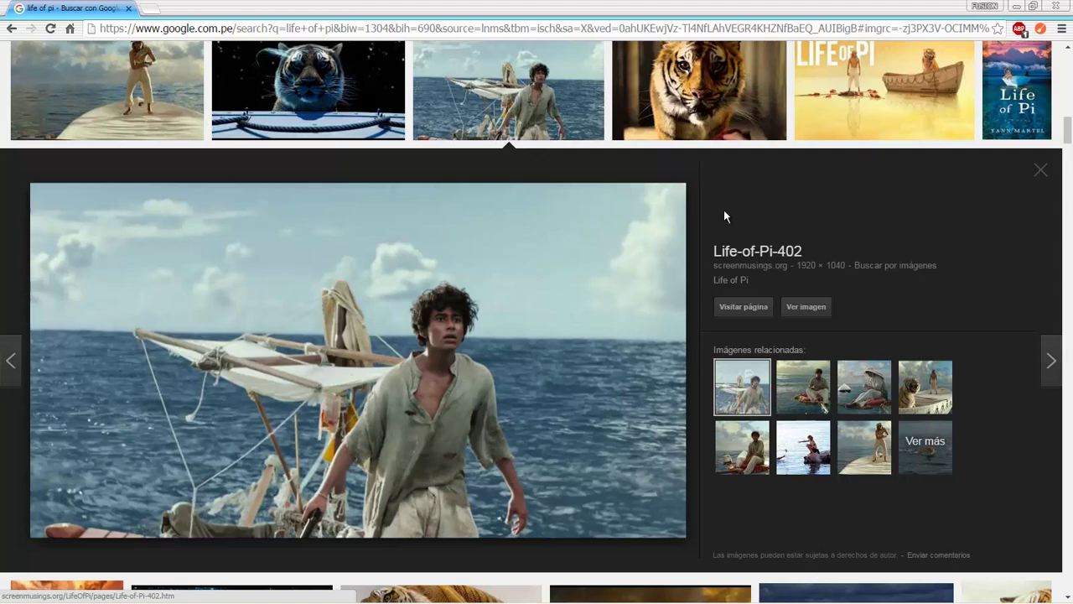
{"action": "left_click", "coordinate": [1016, 7]}
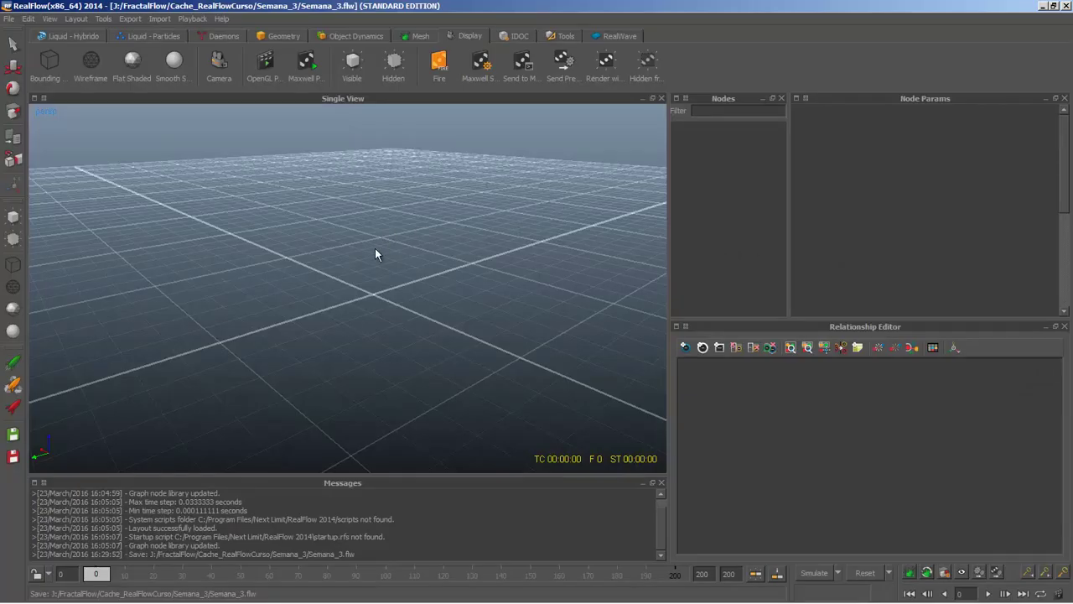
- Display the RealWave tools for creating a wave surface and splashes
{"action": "middle_click_drag", "start_coordinate": [416, 270], "coordinate": [428, 309], "text": "alt"}
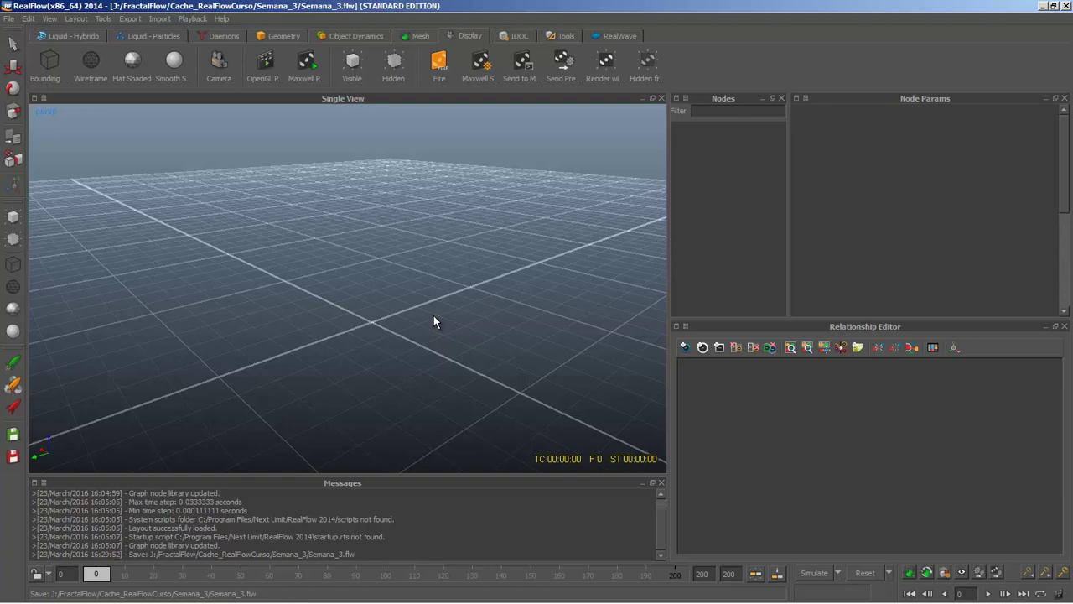
{"action": "middle_click_drag", "start_coordinate": [377, 287], "coordinate": [390, 296], "text": "alt"}
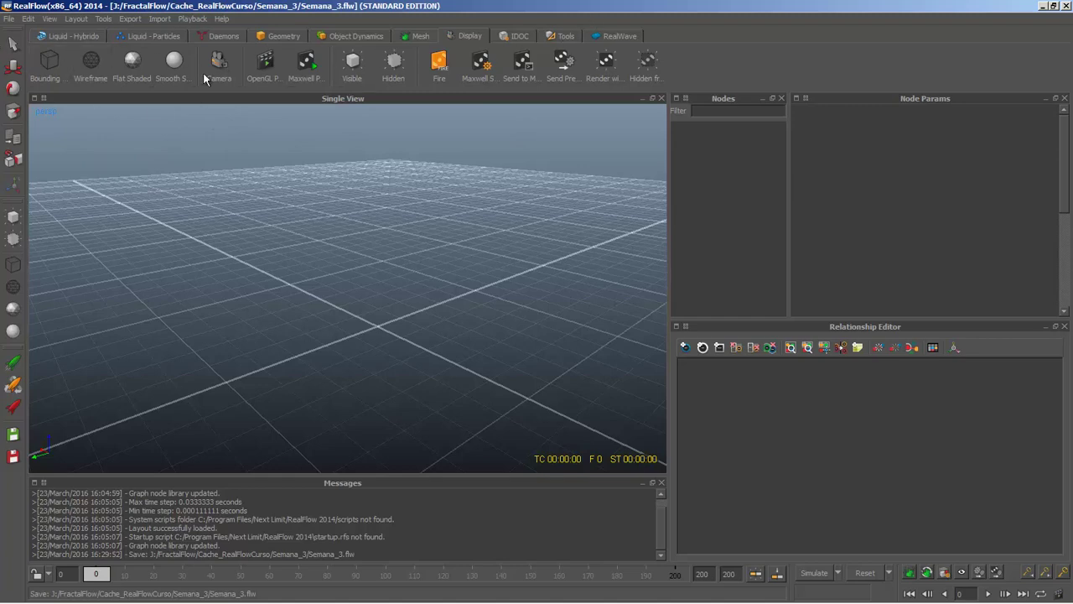
{"action": "left_click", "coordinate": [620, 35]}
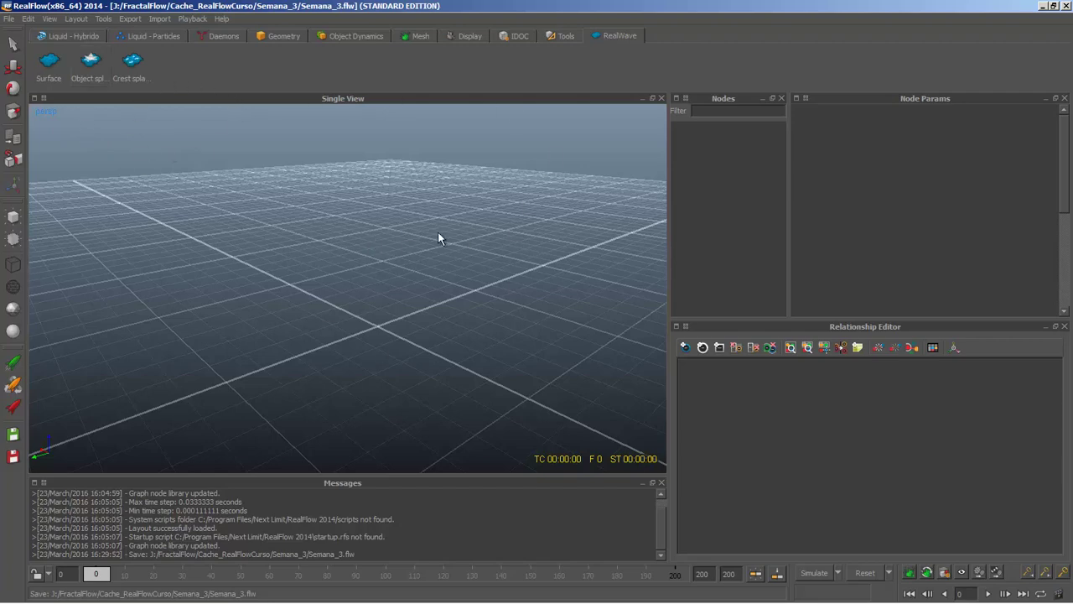
{"action": "mouse_move", "coordinate": [450, 246]}
{"action": "left_mouse_down", "text": "alt"}
{"action": "mouse_move", "coordinate": [470, 277]}
{"action": "mouse_move", "coordinate": [430, 243]}
{"action": "left_mouse_up", "text": "alt"}
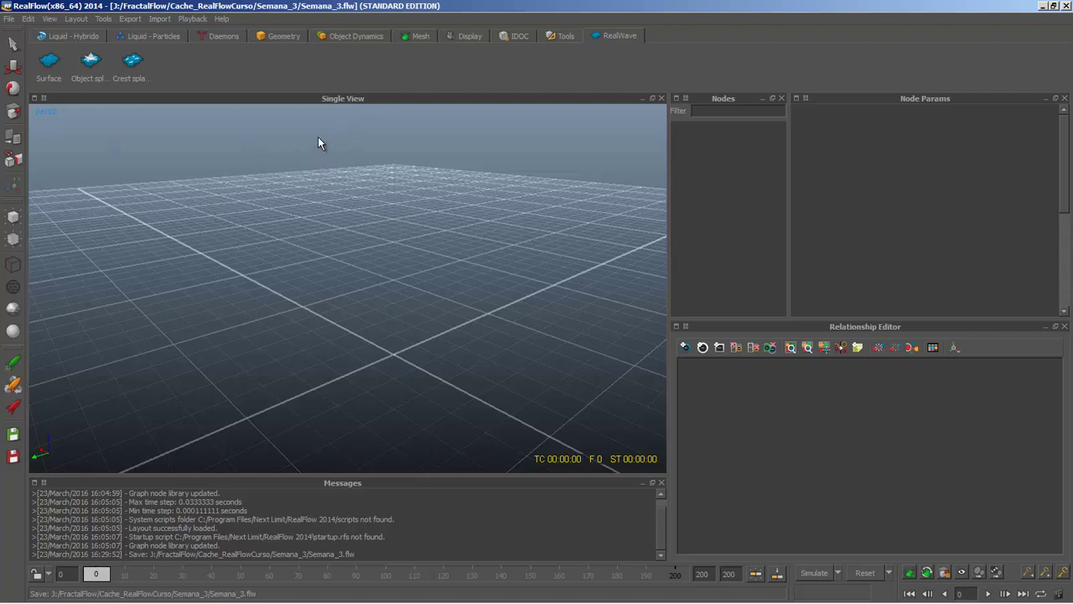
- Look through the node types that can be added from the RealFlow viewport, without adding any
{"action": "right_click", "coordinate": [256, 136]}
{"action": "mouse_move", "coordinate": [285, 162]}
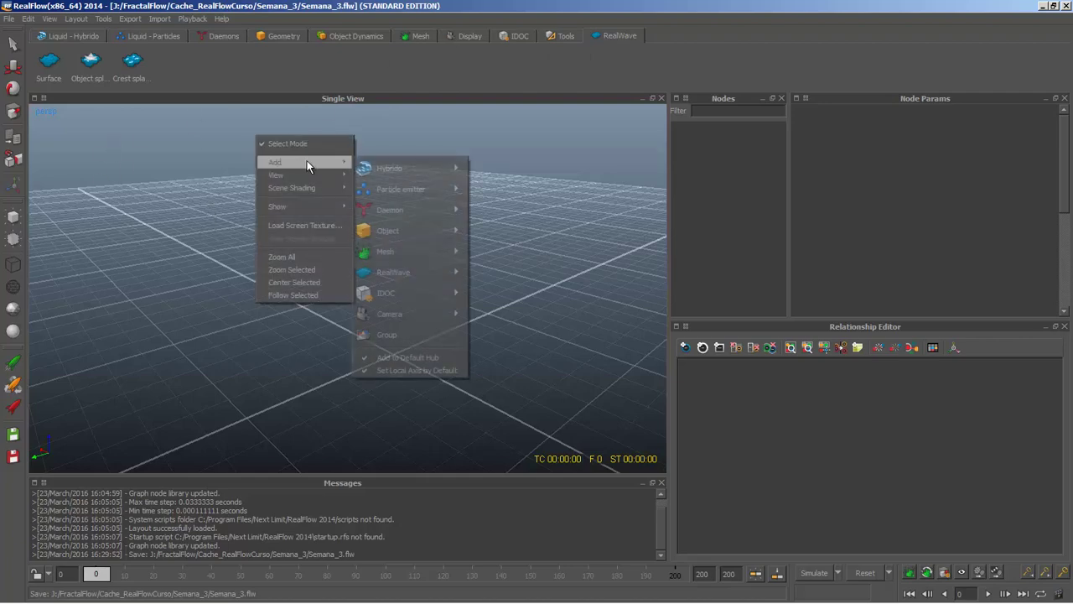
{"action": "mouse_move", "coordinate": [431, 239]}
{"action": "mouse_move", "coordinate": [432, 270]}
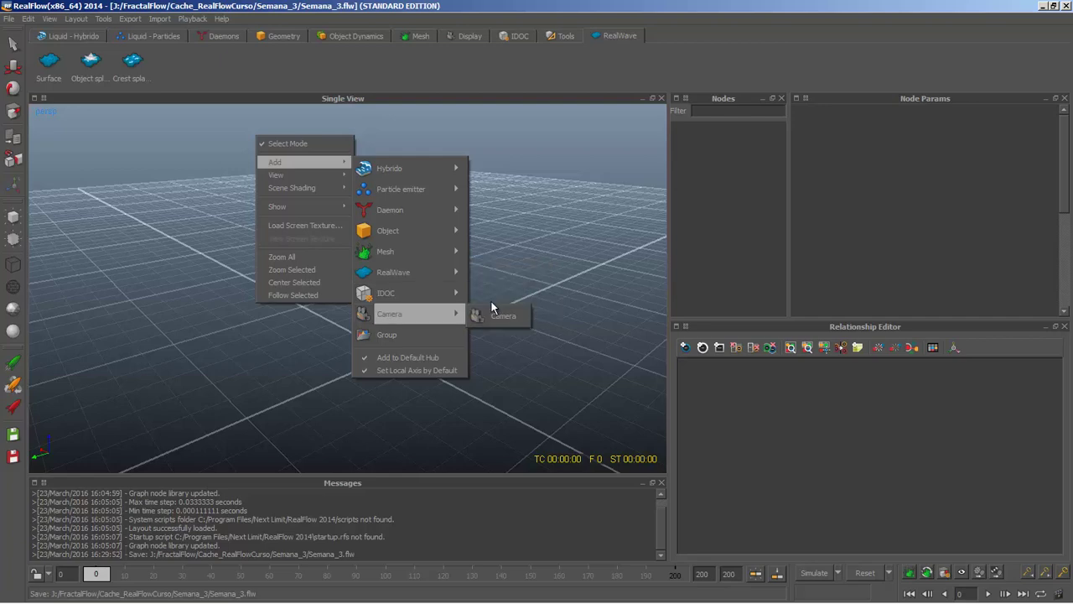
{"action": "left_click", "coordinate": [704, 230]}
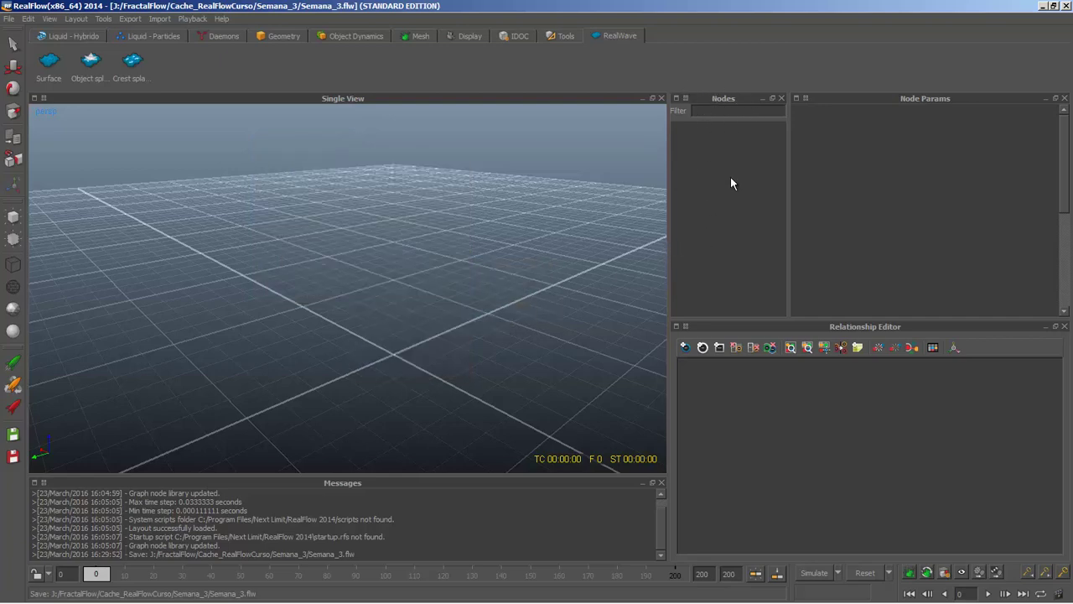
- Look at the RealWave Surface, Object splash and Crest splash choices offered for adding from the Nodes list
{"action": "right_click", "coordinate": [706, 148]}
{"action": "mouse_move", "coordinate": [726, 163]}
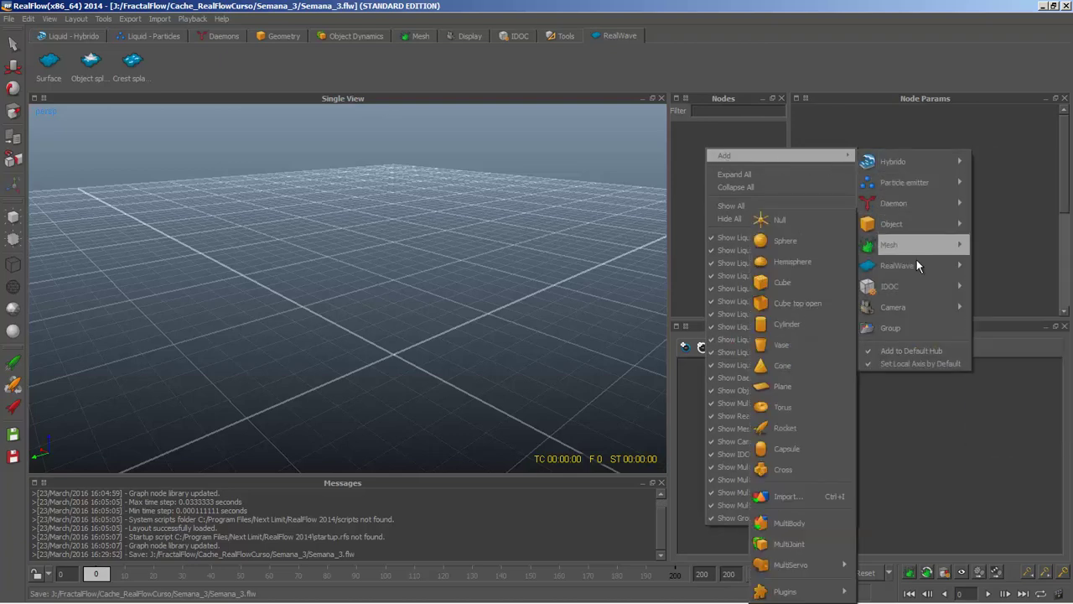
{"action": "mouse_move", "coordinate": [901, 273]}
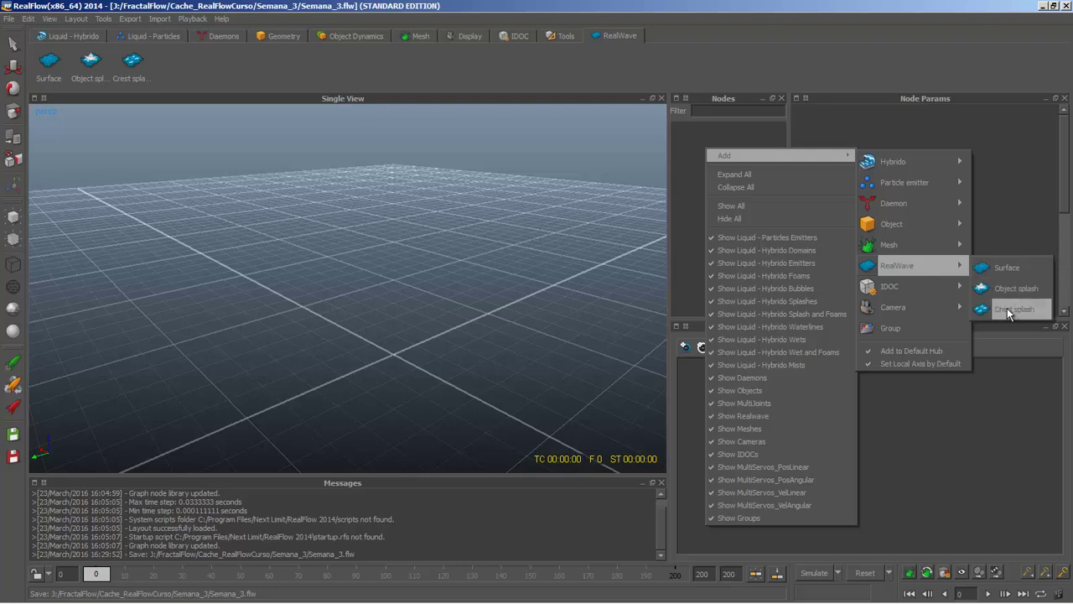
{"action": "left_click", "coordinate": [1007, 270]}
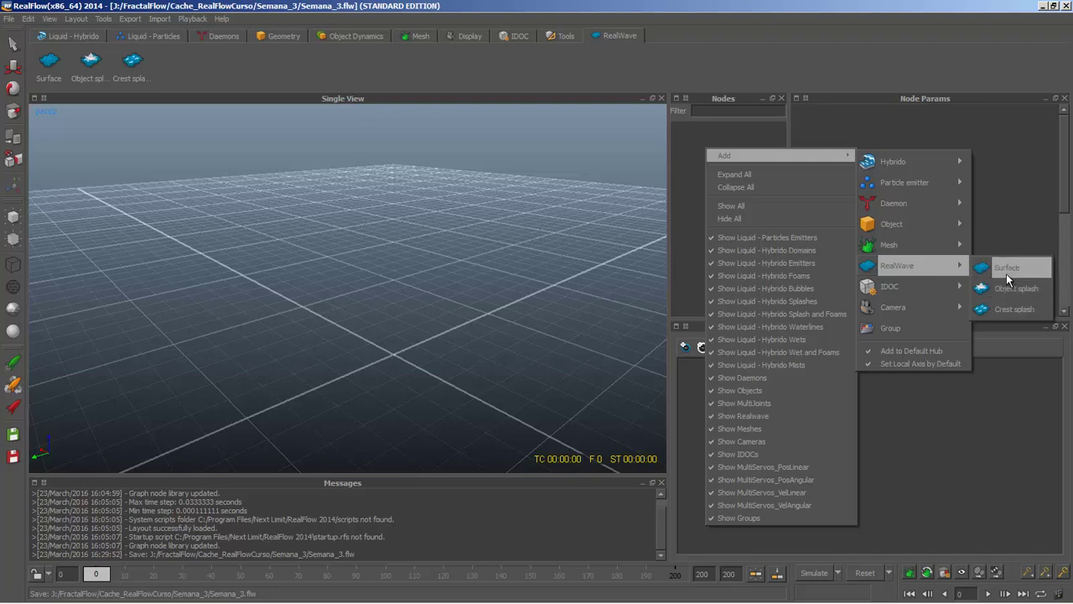
{"action": "left_click", "coordinate": [532, 200]}
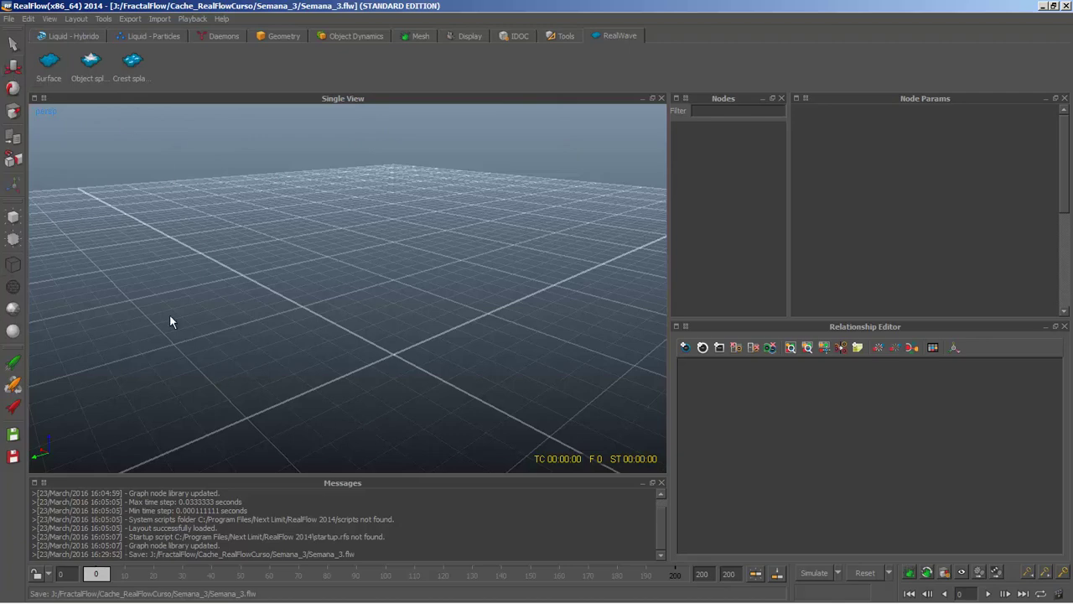
- Restore down the RealFlow window to reach the desktop, launch CINEMA 4D 64 Bit, and maximize RealFlow again
{"action": "left_click_drag", "start_coordinate": [537, 394], "coordinate": [461, 352], "text": "alt"}
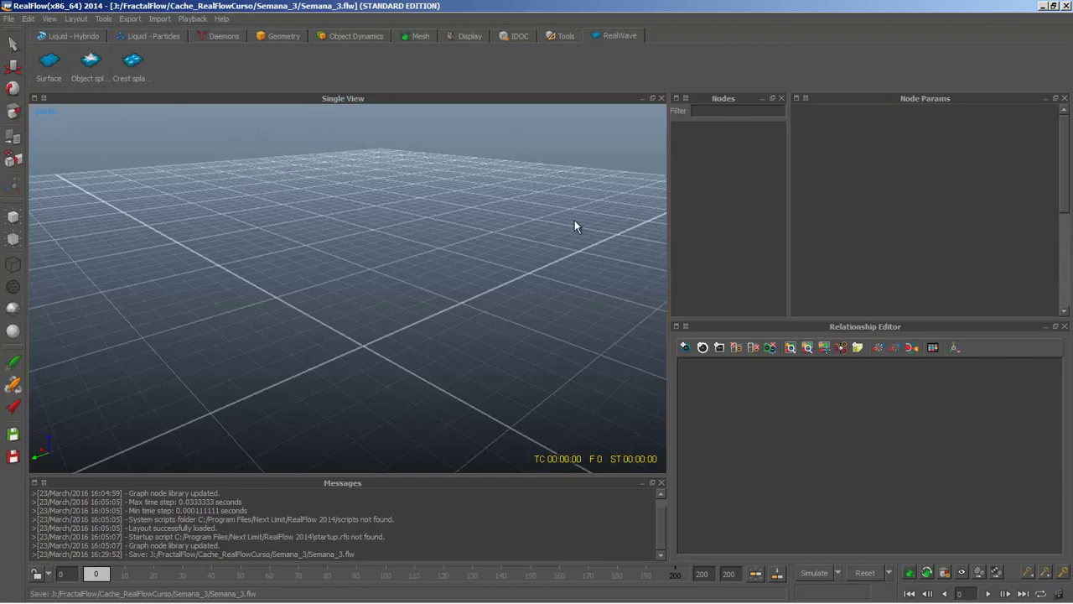
{"action": "key", "text": "super"}
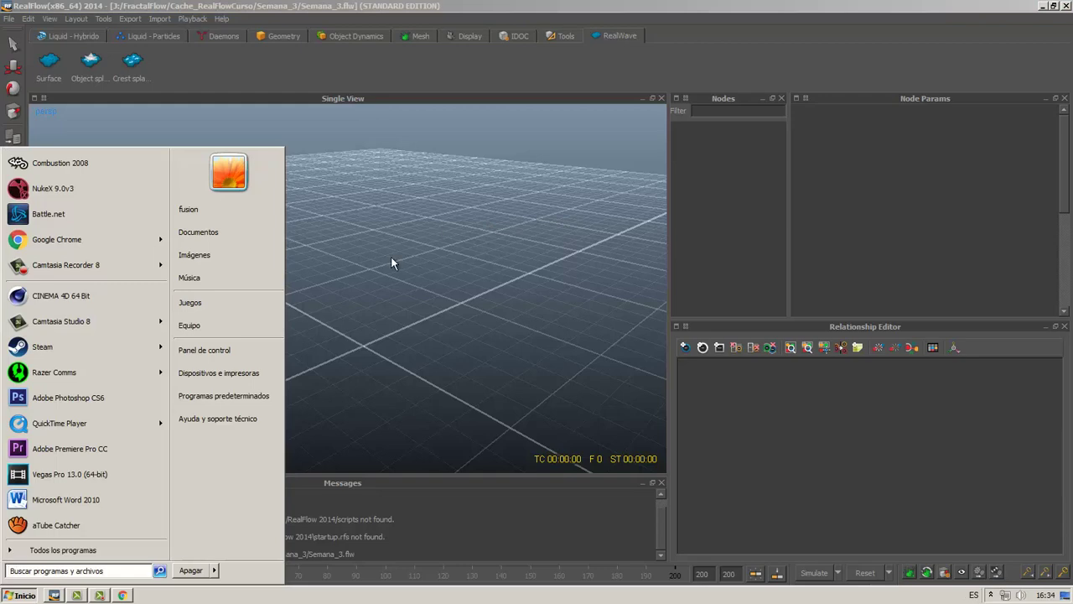
{"action": "left_click", "coordinate": [346, 337]}
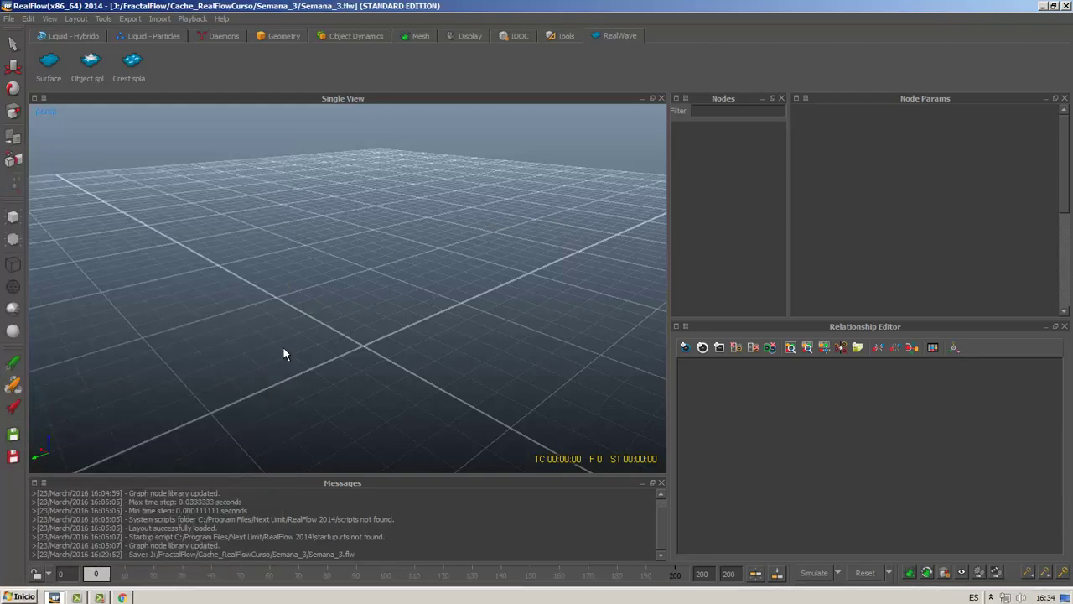
{"action": "double_click", "coordinate": [742, 10]}
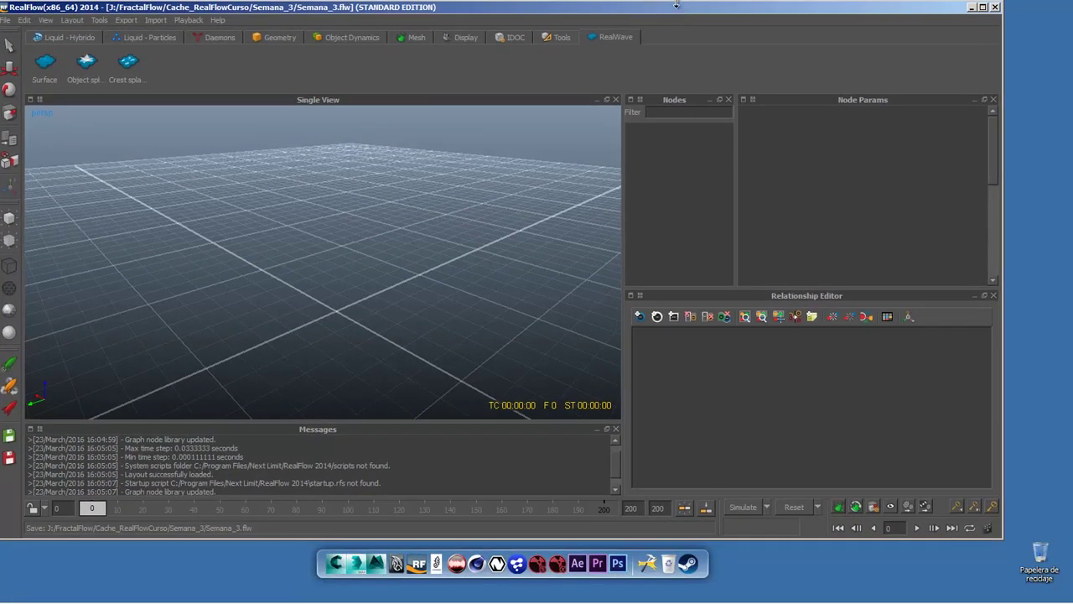
{"action": "right_click", "coordinate": [1062, 128]}
{"action": "left_click", "coordinate": [964, 156]}
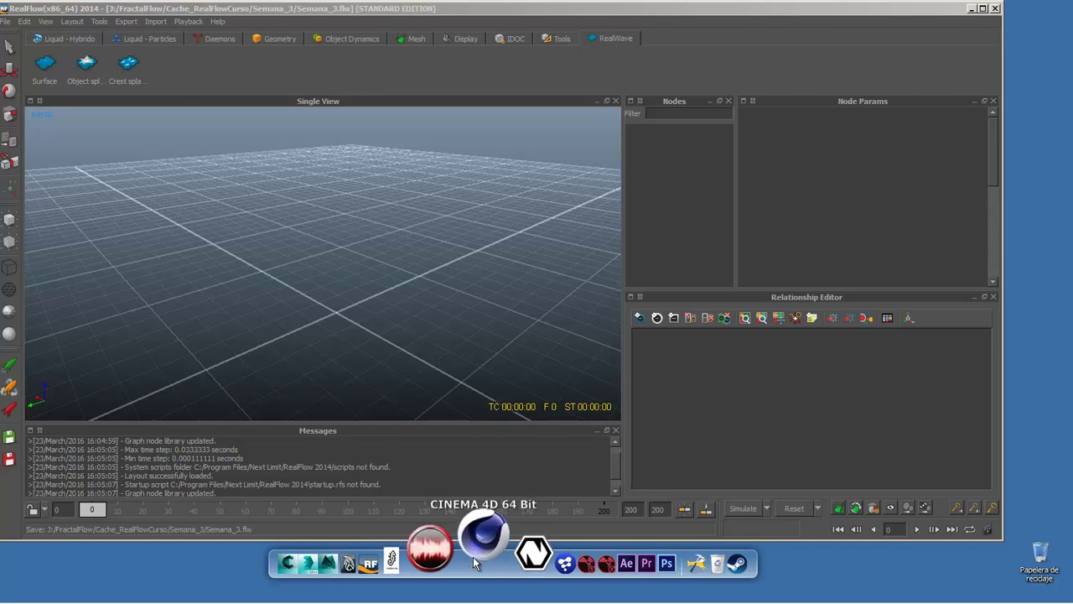
{"action": "double_click", "coordinate": [411, 8]}
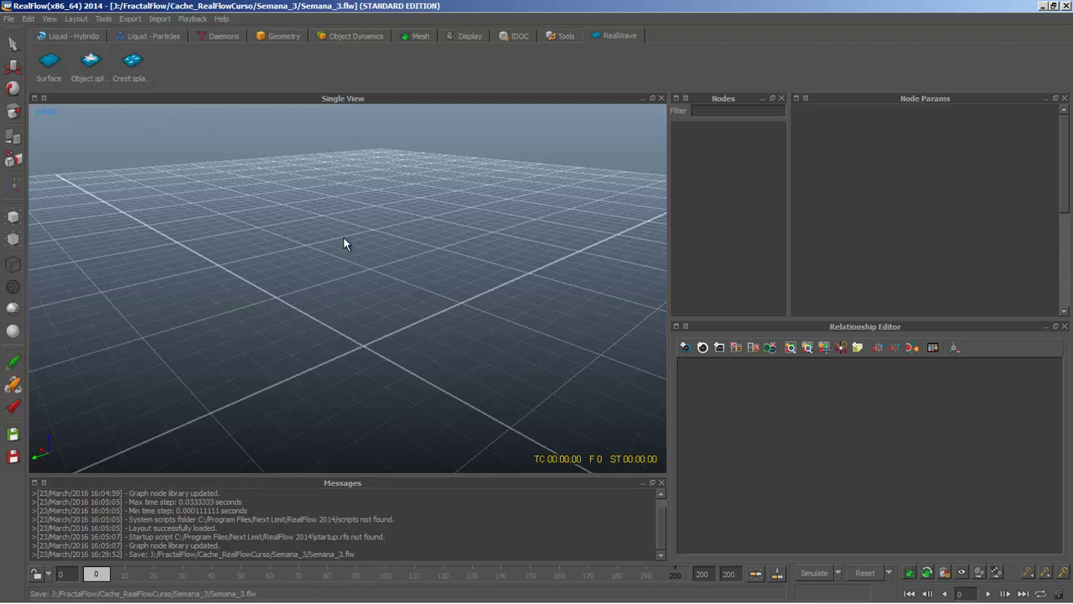
- Switch to the open Camtasia Studio window and quit that program to return to RealFlow
{"action": "mouse_move", "coordinate": [84, 602]}
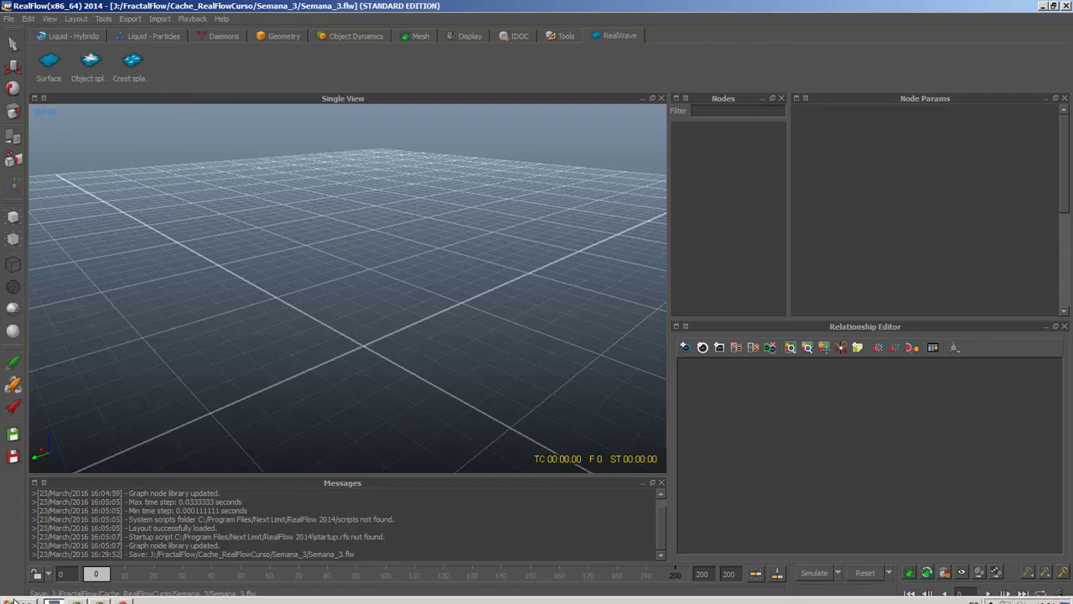
{"action": "left_click", "coordinate": [76, 594]}
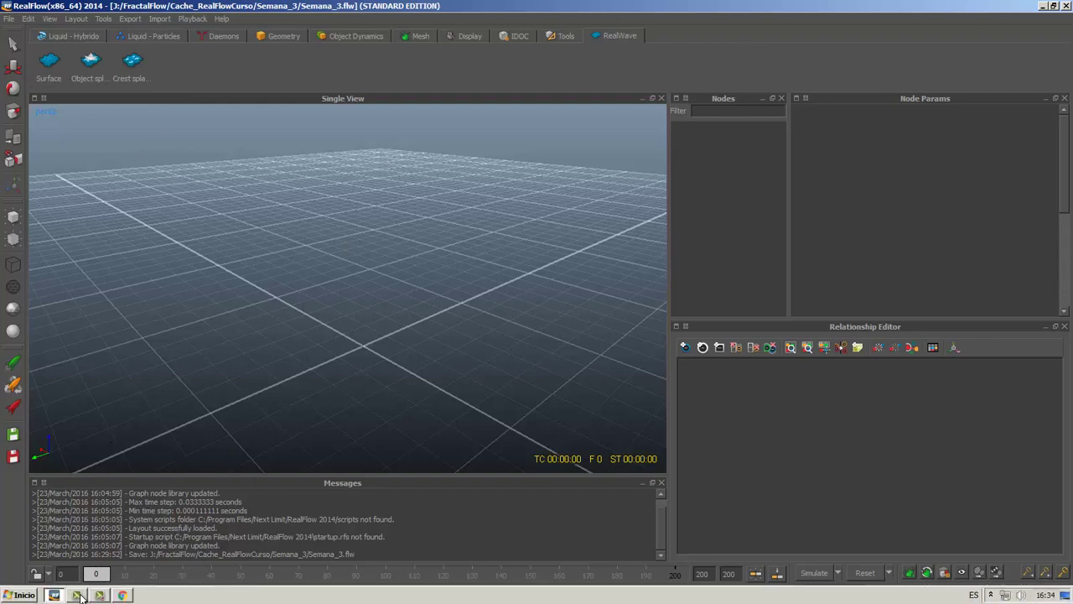
{"action": "left_click", "coordinate": [17, 19]}
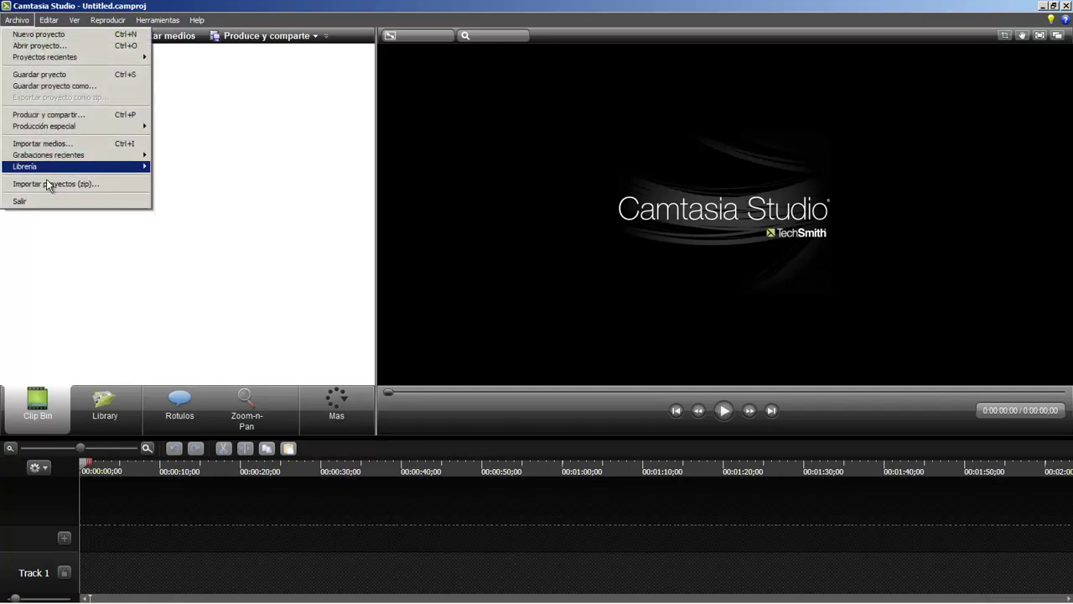
{"action": "left_click", "coordinate": [73, 202]}
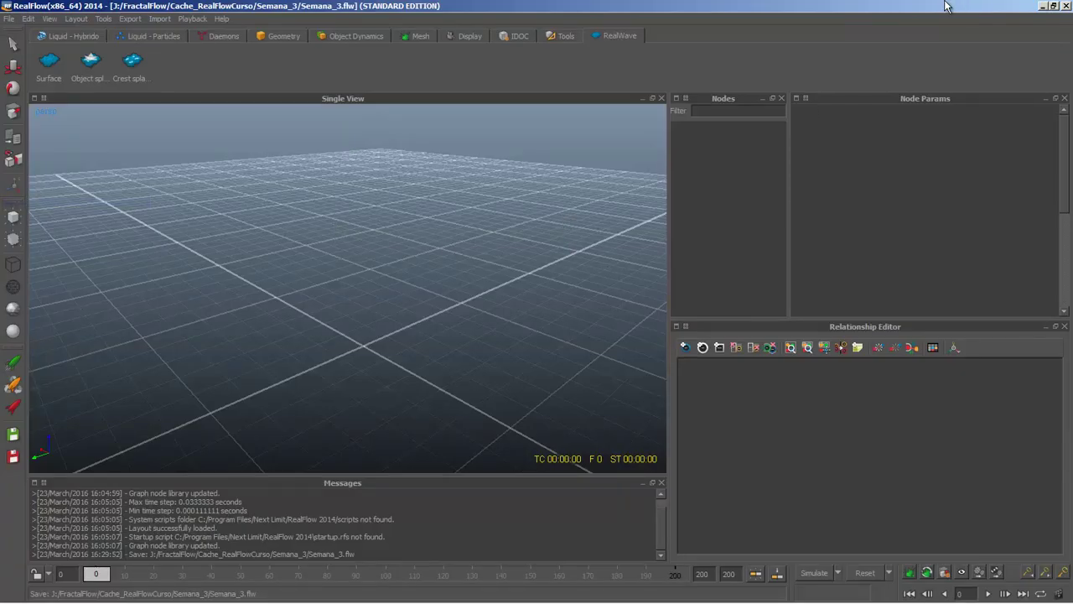
{"action": "left_click_drag", "start_coordinate": [948, 8], "coordinate": [830, 10]}
{"action": "mouse_move", "coordinate": [420, 200]}
{"action": "left_mouse_down", "text": "alt"}
{"action": "mouse_move", "coordinate": [426, 217]}
{"action": "mouse_move", "coordinate": [414, 227]}
{"action": "mouse_move", "coordinate": [426, 220]}
{"action": "left_mouse_up", "text": "alt"}
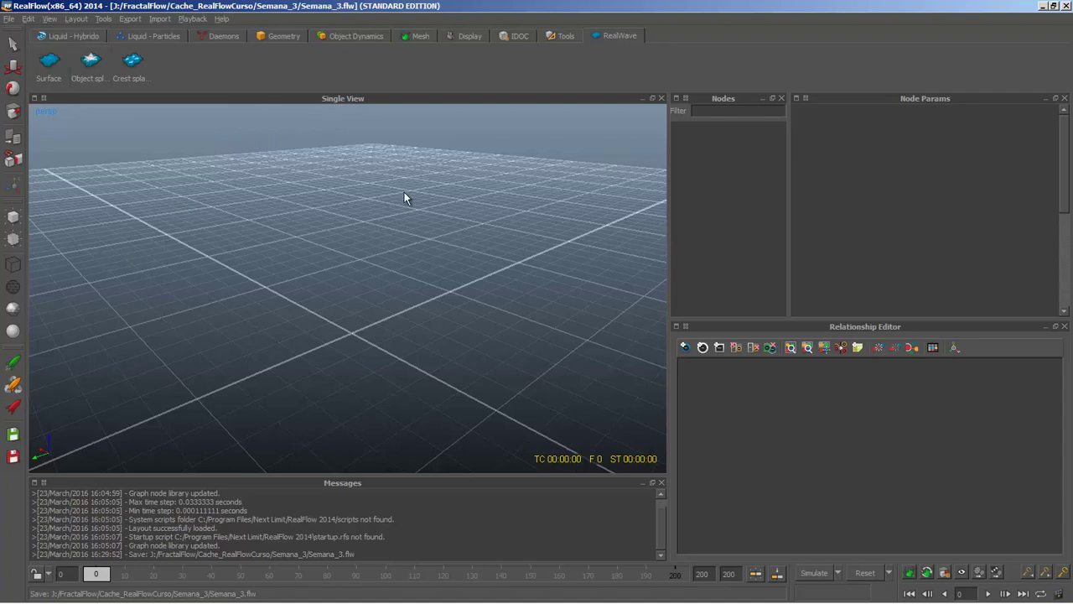
{"action": "left_click_drag", "start_coordinate": [406, 194], "coordinate": [315, 177], "text": "alt"}
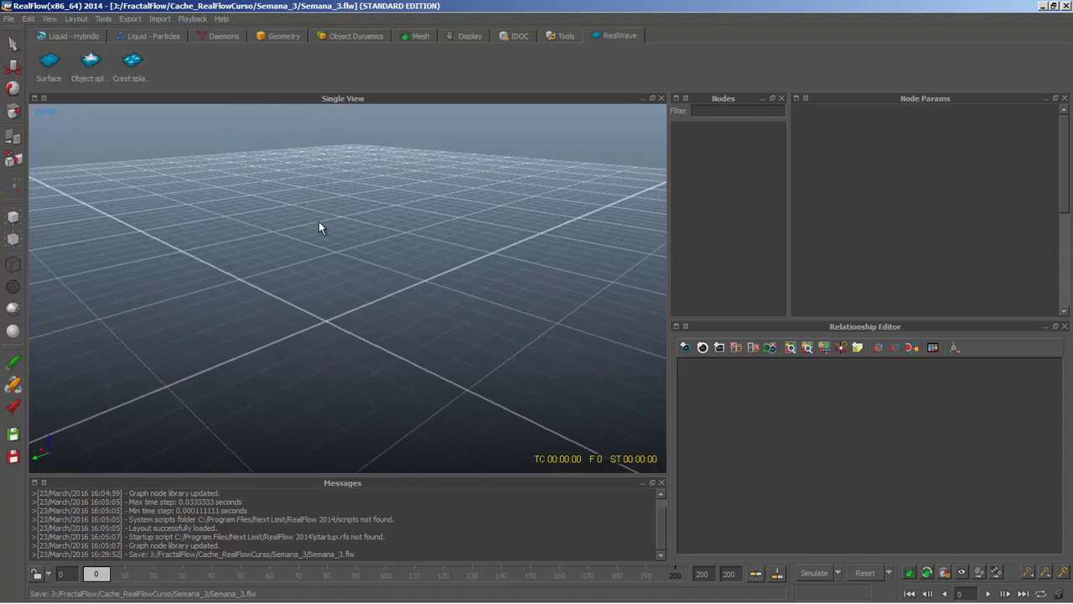
{"action": "left_click_drag", "start_coordinate": [319, 221], "coordinate": [481, 263], "text": "alt"}
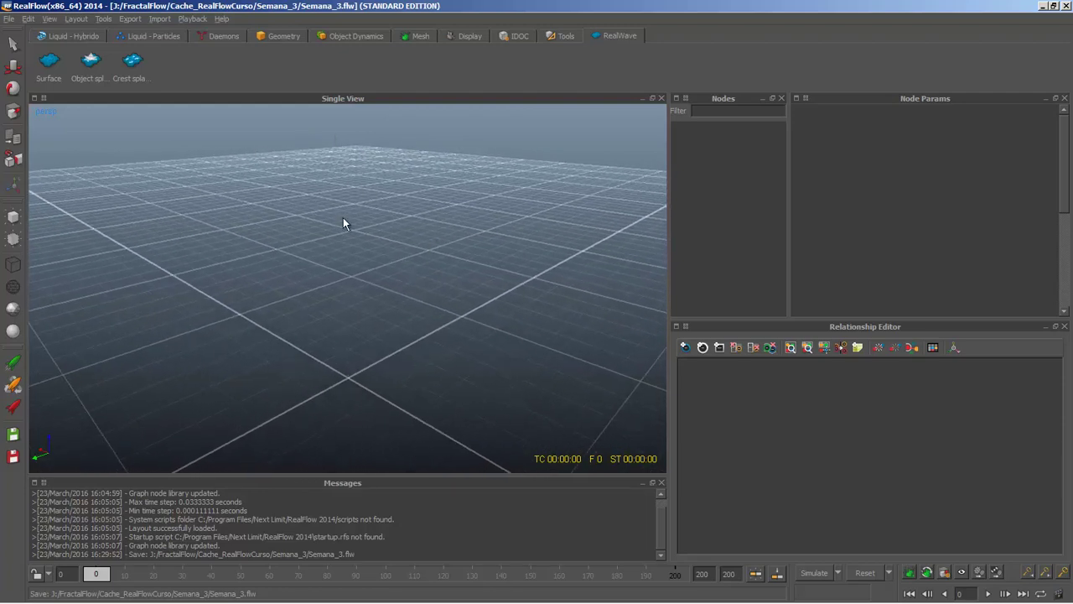
{"action": "left_click_drag", "start_coordinate": [343, 223], "coordinate": [293, 161], "text": "alt"}
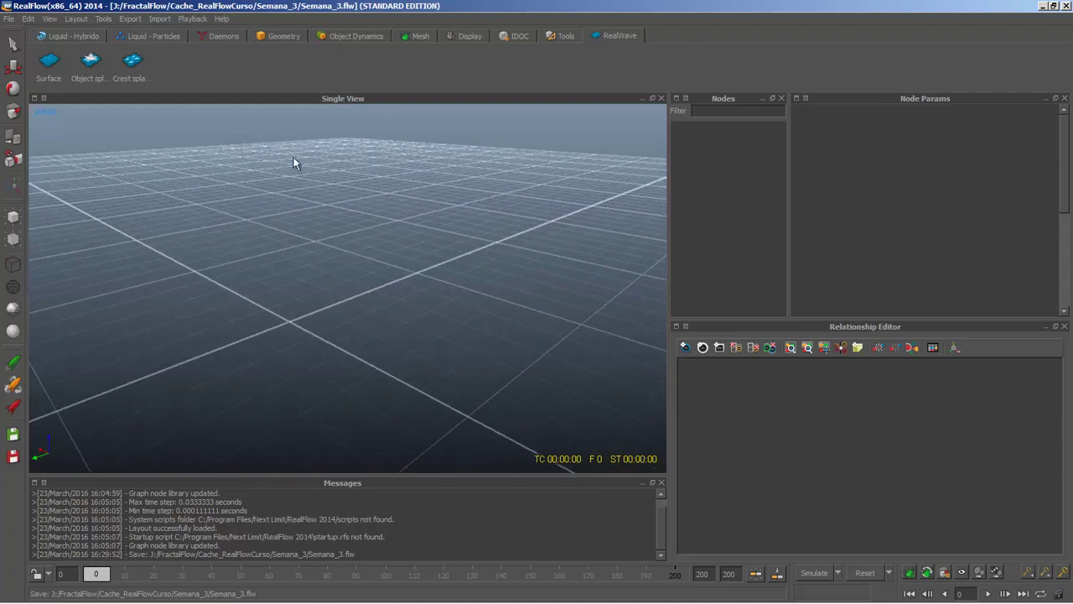
{"action": "left_click_drag", "start_coordinate": [433, 149], "coordinate": [384, 292], "text": "alt"}
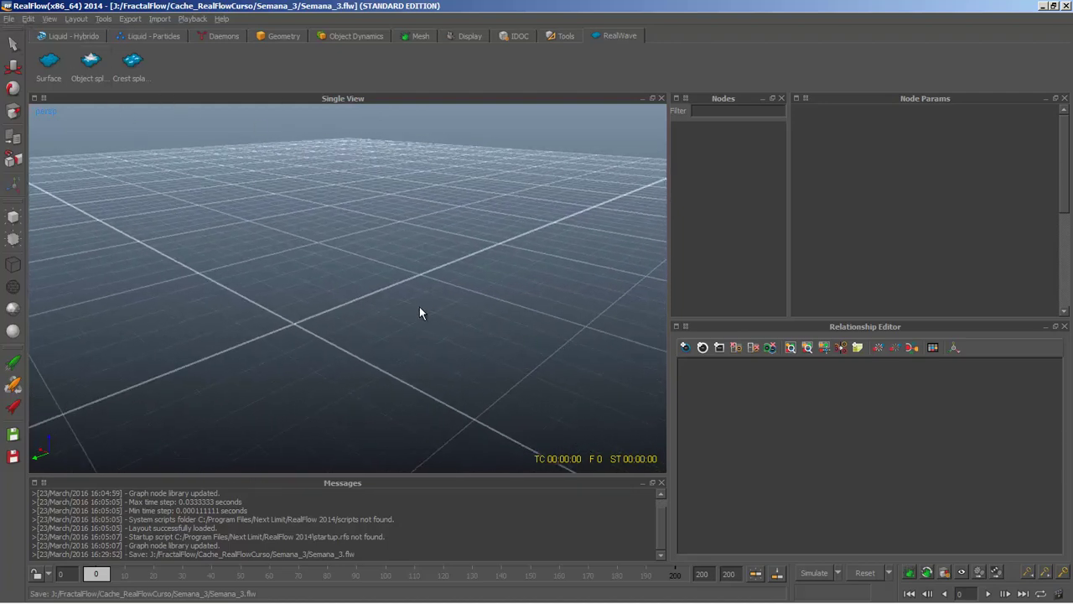
{"action": "left_click_drag", "start_coordinate": [420, 312], "coordinate": [159, 201], "text": "alt"}
- Switch to Cinema 4D and close the X-Particles Online Updates window without installing anything
{"action": "key", "text": "alt+Tab"}
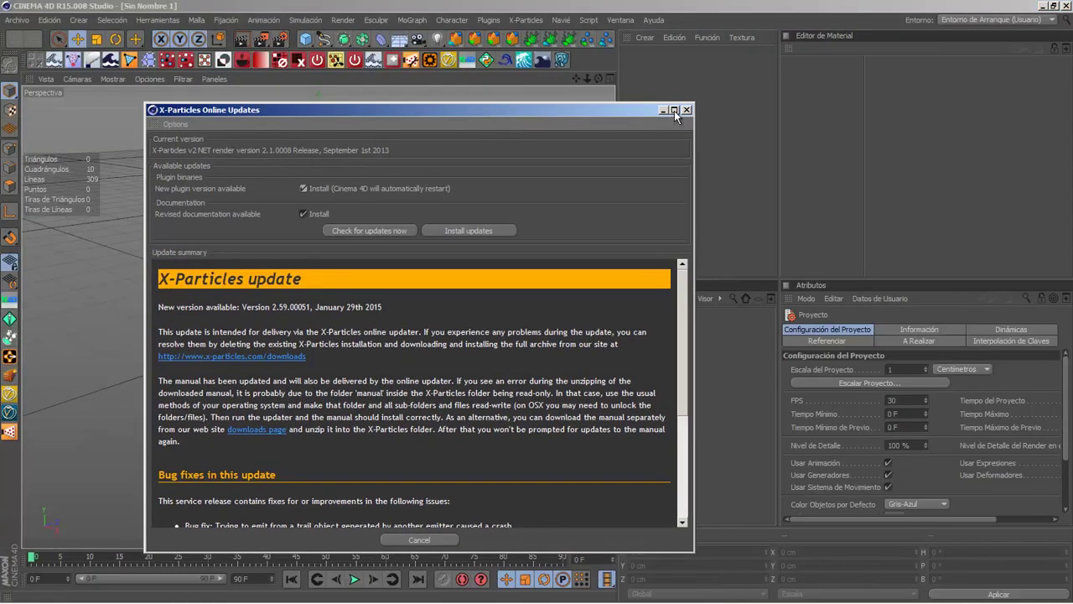
{"action": "left_click", "coordinate": [681, 120]}
{"action": "left_click", "coordinate": [488, 141]}
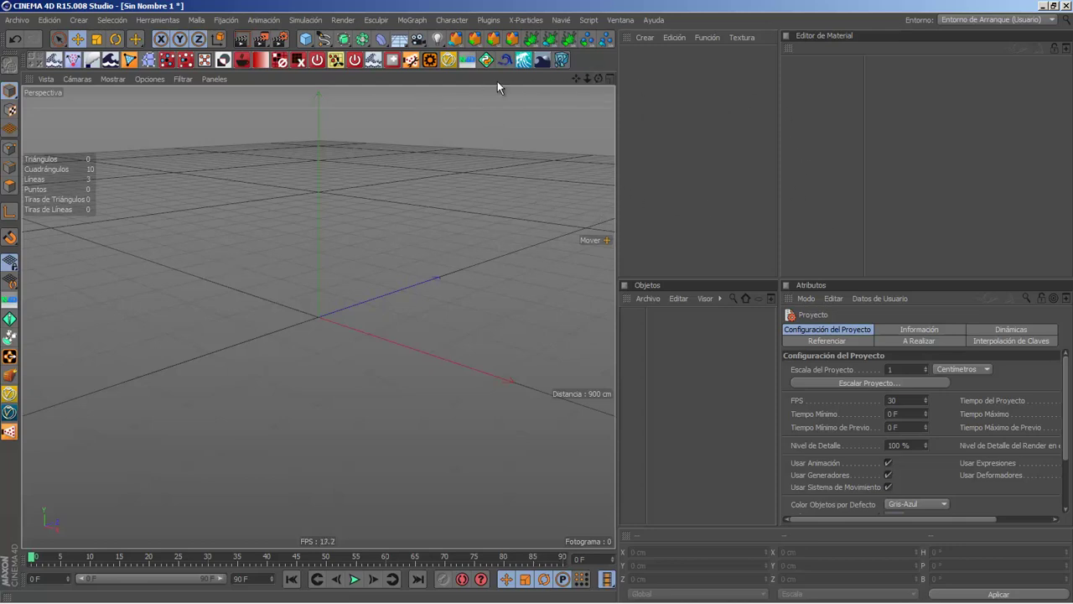
- Add a Plane object to the Cinema 4D scene and display the viewport with Gouraud shading and lines
{"action": "left_click_drag", "start_coordinate": [305, 39], "coordinate": [467, 85]}
{"action": "left_click_drag", "start_coordinate": [438, 313], "coordinate": [130, 85], "text": "alt"}
{"action": "left_click", "coordinate": [114, 79]}
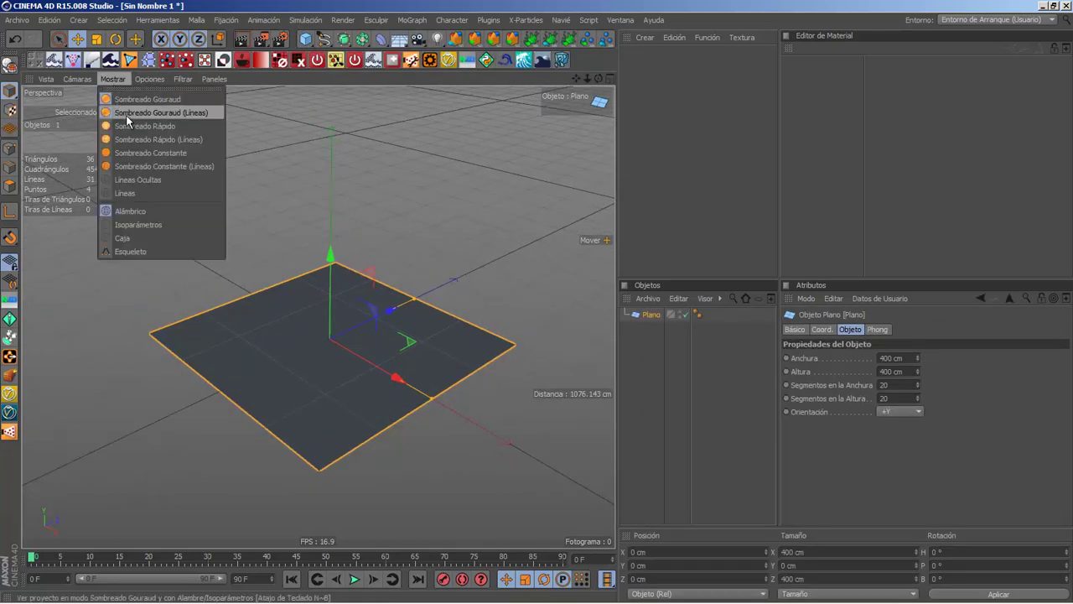
{"action": "left_click", "coordinate": [128, 112]}
- Examine the plane's polygon grid up close and compare it with the grid in the RealFlow viewport
{"action": "scroll", "coordinate": [261, 332], "scroll_direction": "up", "scroll_amount": 5}
{"action": "scroll", "coordinate": [368, 398], "scroll_direction": "up", "scroll_amount": 10}
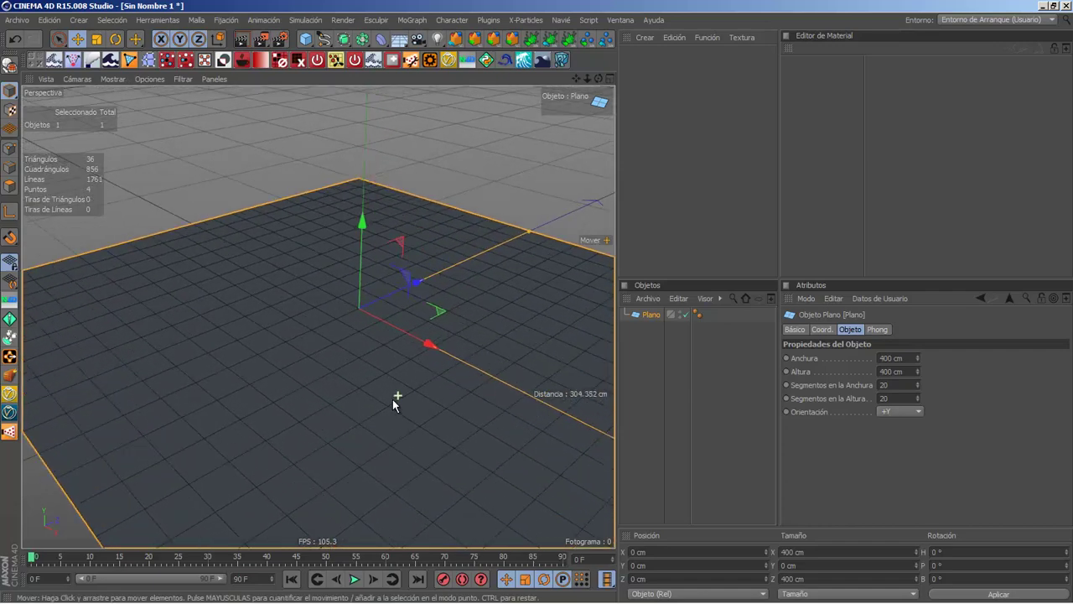
{"action": "left_click_drag", "start_coordinate": [369, 395], "coordinate": [350, 286], "text": "alt"}
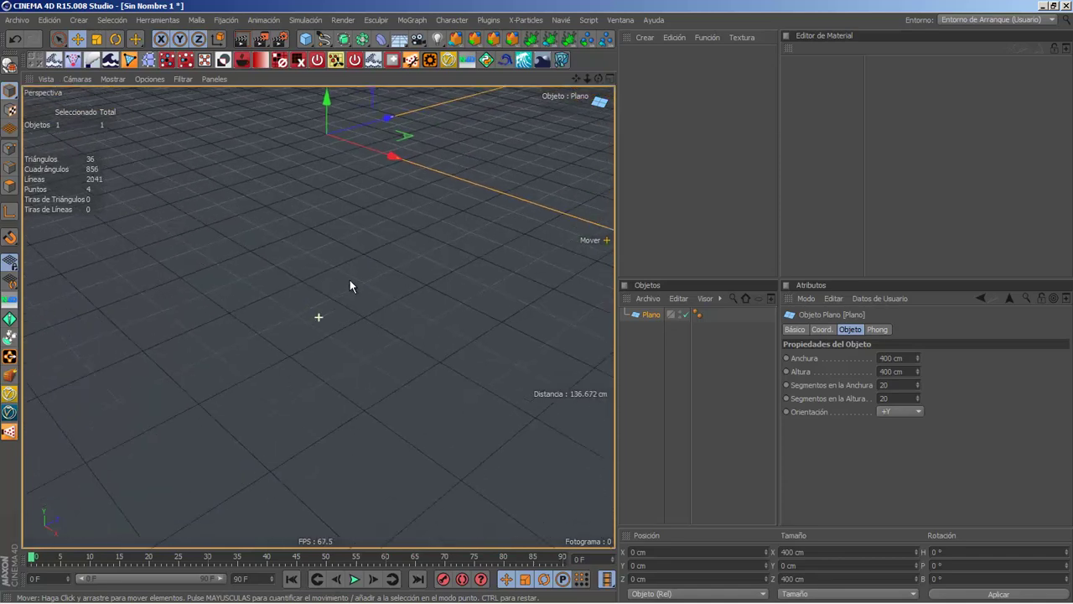
{"action": "key", "text": "alt+Tab"}
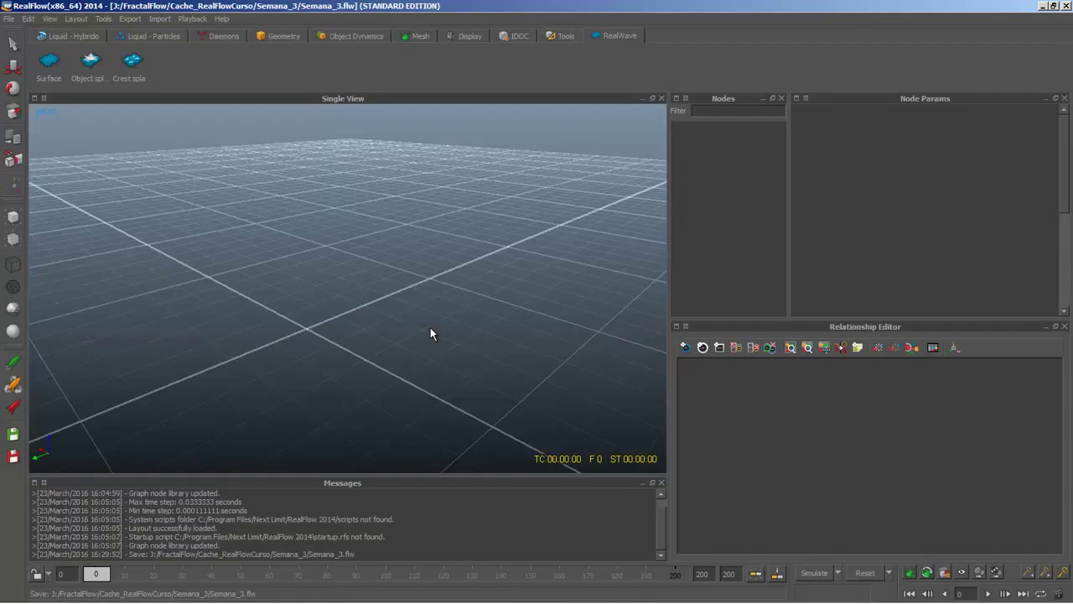
{"action": "key", "text": "alt+Tab"}
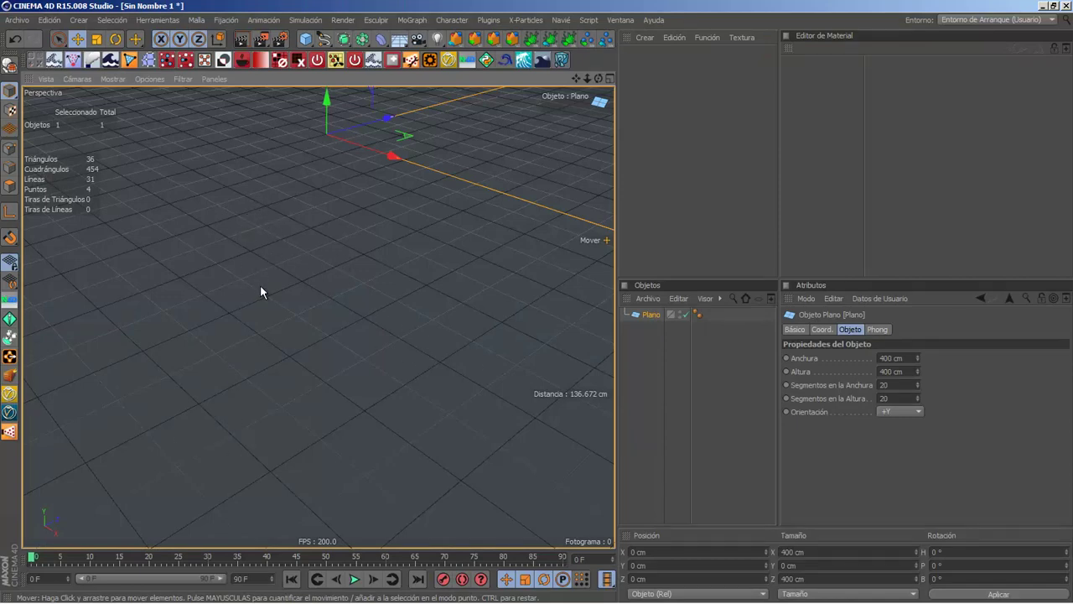
{"action": "key", "text": "alt+Tab"}
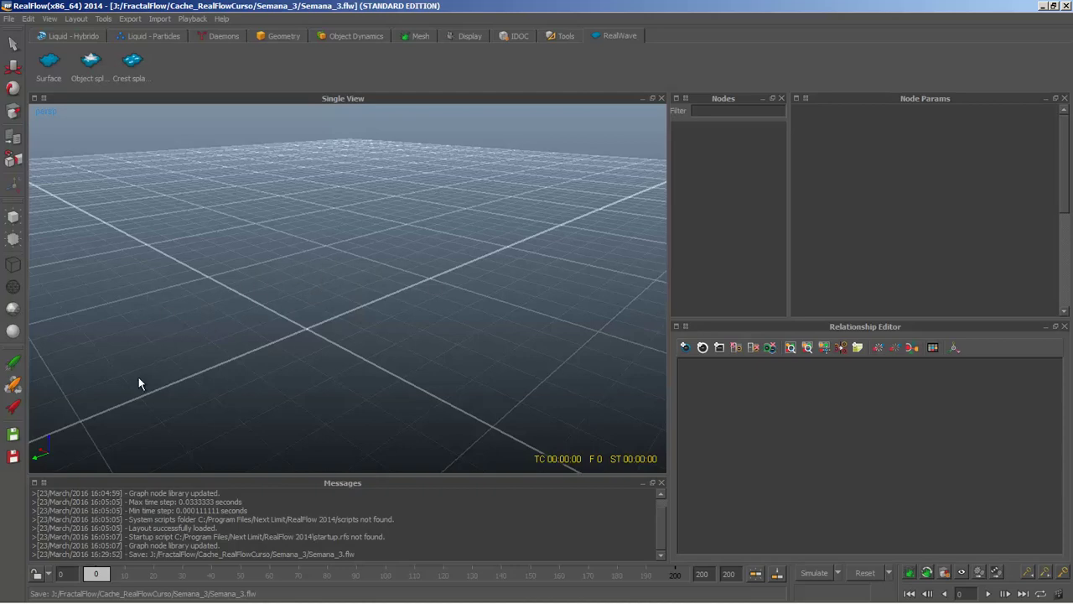
{"action": "key", "text": "alt+Tab"}
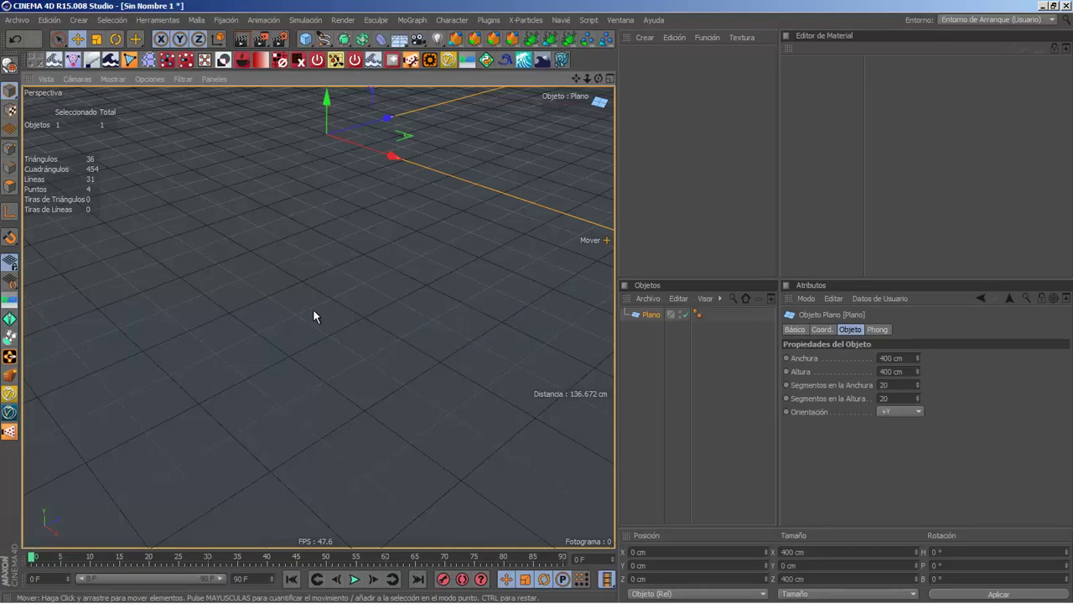
- Examine the whole plane and its segments from different distances and angles in the Cinema 4D viewport
{"action": "scroll", "coordinate": [313, 311], "scroll_direction": "down", "scroll_amount": 5}
{"action": "scroll", "coordinate": [313, 313], "scroll_direction": "down", "scroll_amount": 3}
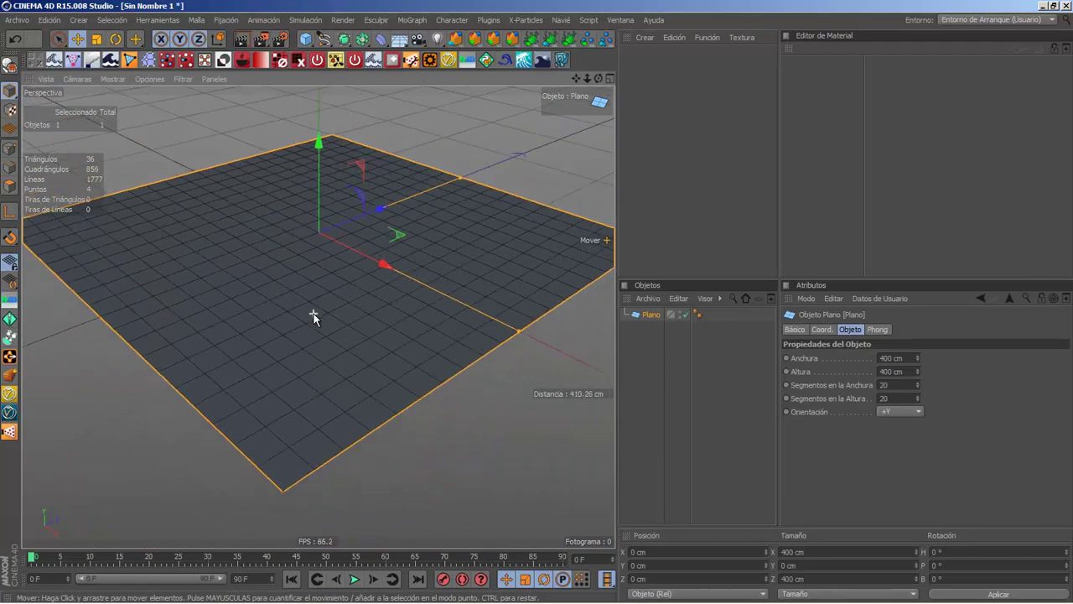
{"action": "middle_click_drag", "start_coordinate": [319, 316], "coordinate": [382, 311], "text": "alt"}
{"action": "left_click_drag", "start_coordinate": [382, 316], "coordinate": [442, 318], "text": "alt"}
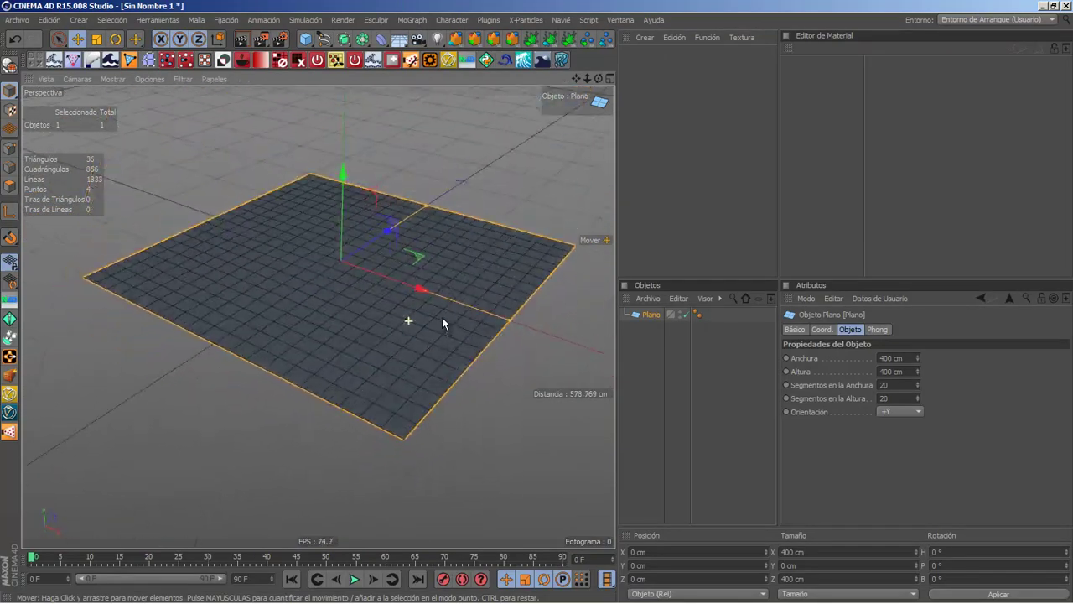
{"action": "scroll", "coordinate": [395, 339], "scroll_direction": "up", "scroll_amount": 10}
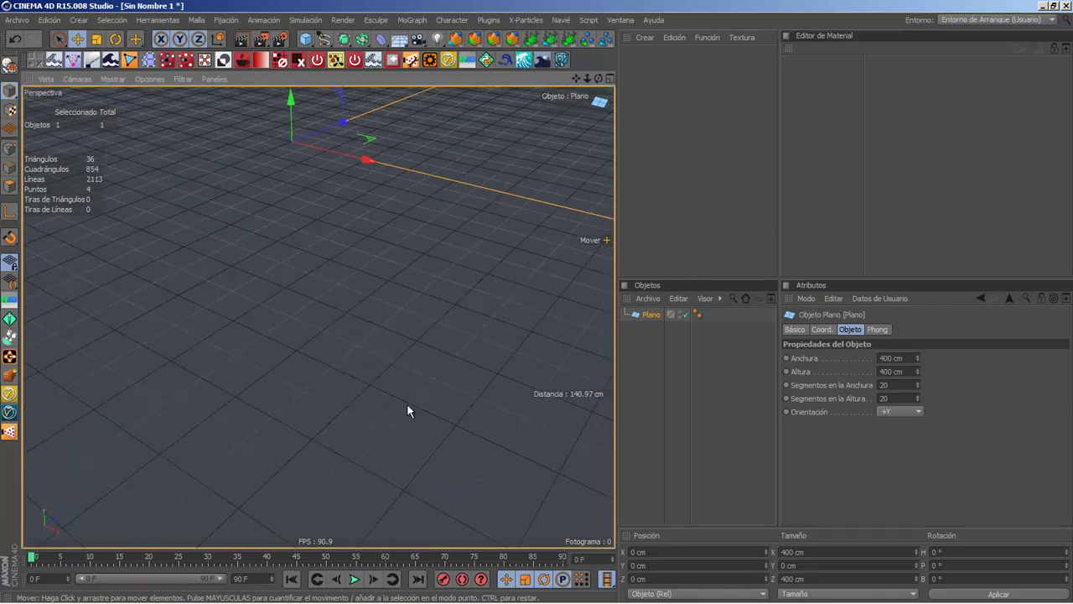
{"action": "scroll", "coordinate": [370, 326], "scroll_direction": "down", "scroll_amount": 10}
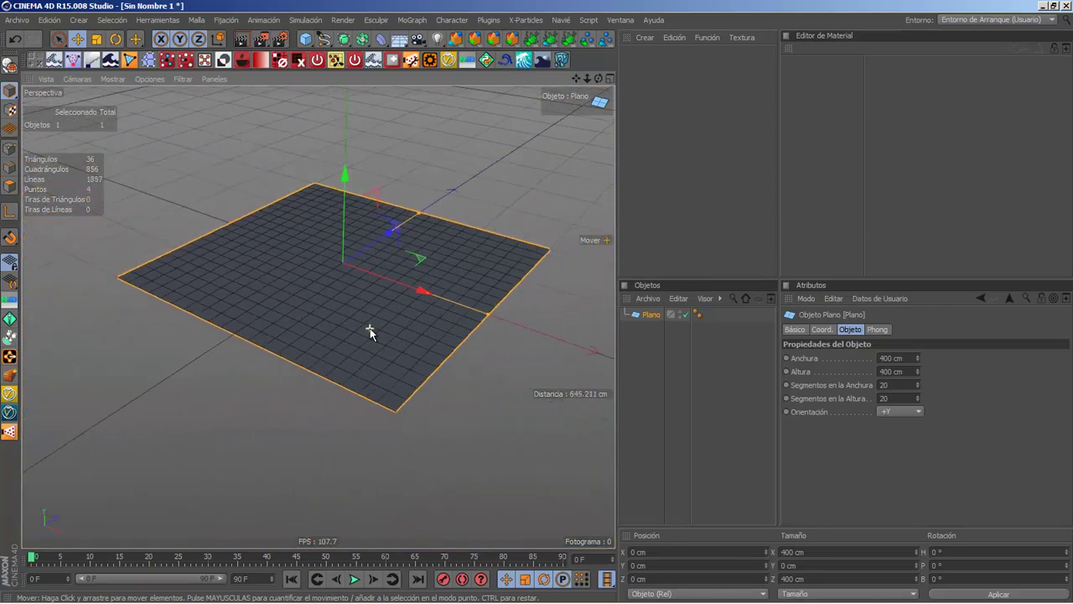
- Stretch the Plane object along its Z direction to a height of about 780 cm, keeping the 400 cm width
{"action": "scroll", "coordinate": [352, 313], "scroll_direction": "down", "scroll_amount": 3}
{"action": "scroll", "coordinate": [374, 329], "scroll_direction": "up", "scroll_amount": 8}
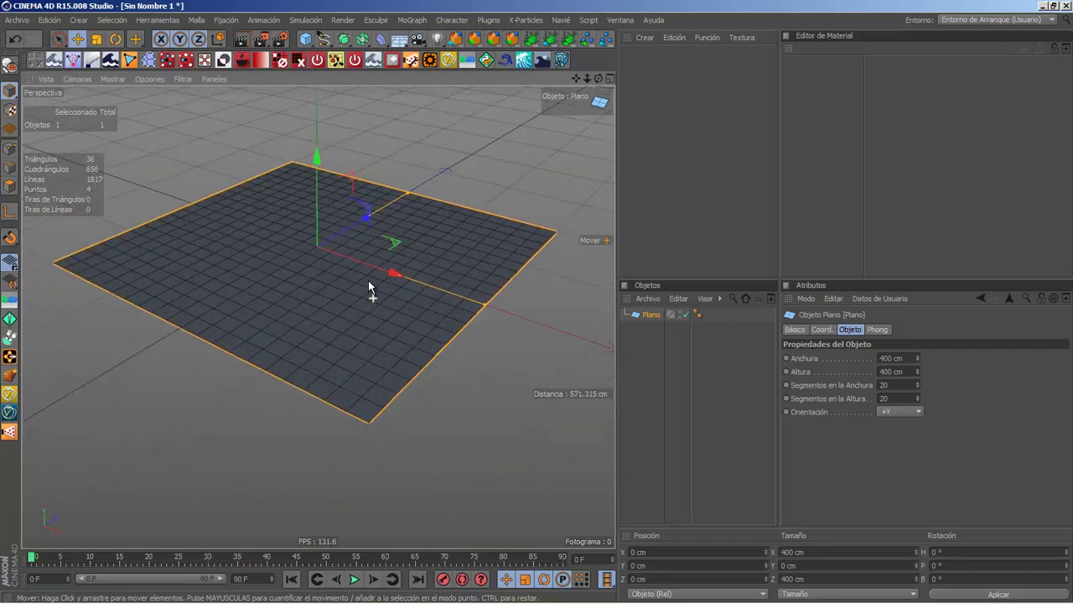
{"action": "left_click_drag", "start_coordinate": [374, 359], "coordinate": [389, 271], "text": "alt"}
{"action": "scroll", "coordinate": [254, 314], "scroll_direction": "up", "scroll_amount": 12}
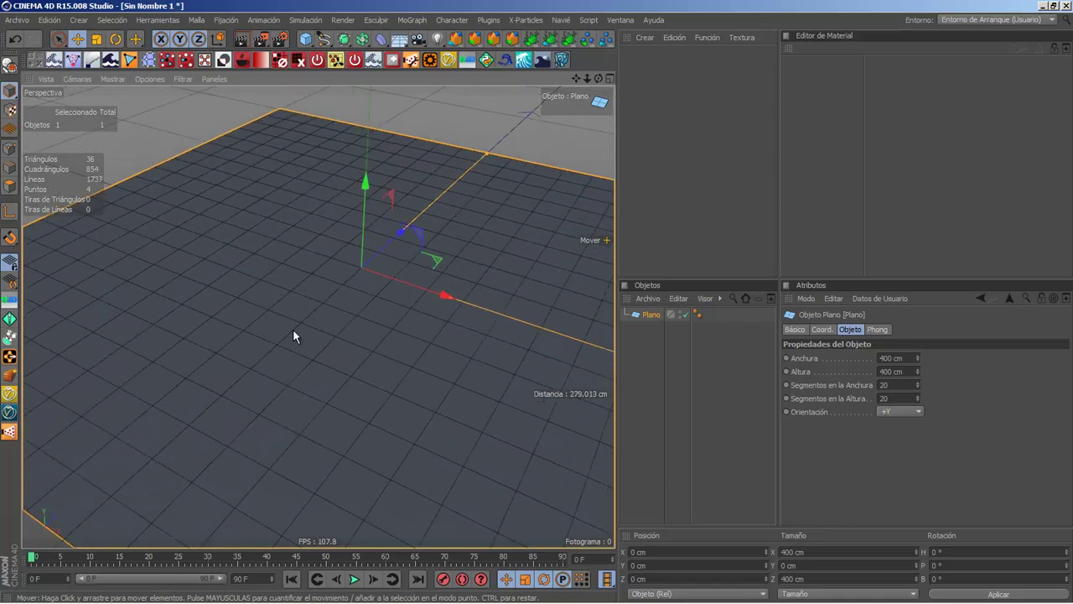
{"action": "scroll", "coordinate": [328, 334], "scroll_direction": "down", "scroll_amount": 8}
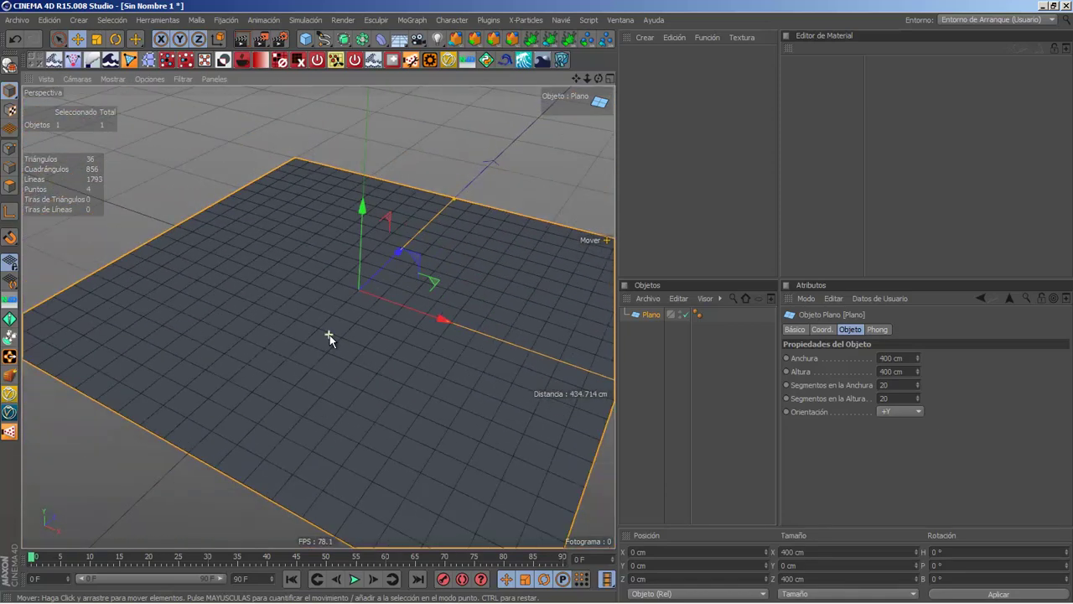
{"action": "scroll", "coordinate": [348, 359], "scroll_direction": "down", "scroll_amount": 3}
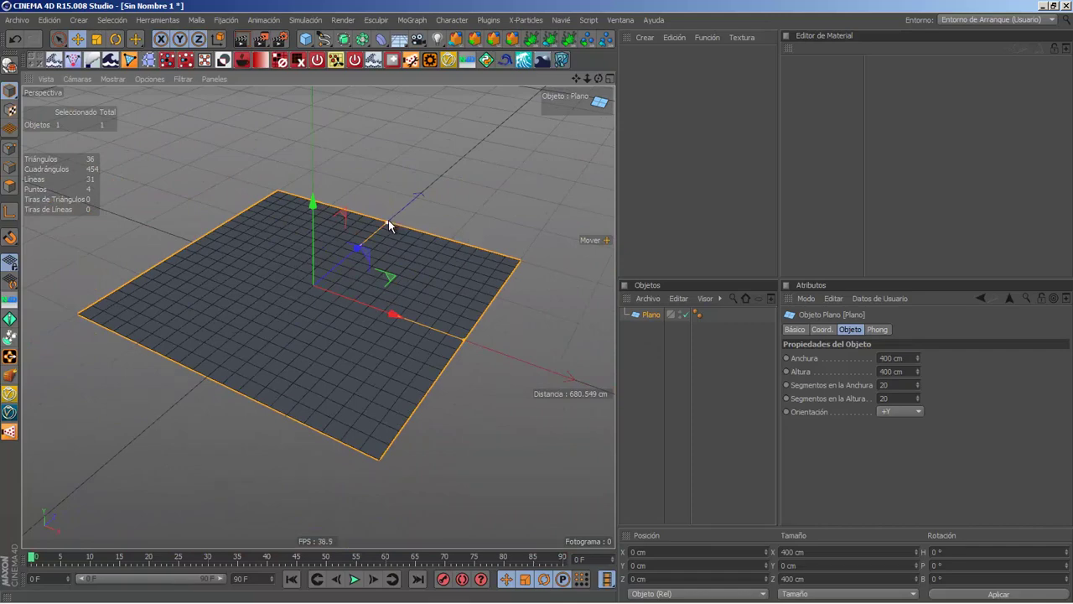
{"action": "left_click_drag", "start_coordinate": [388, 220], "coordinate": [327, 259]}
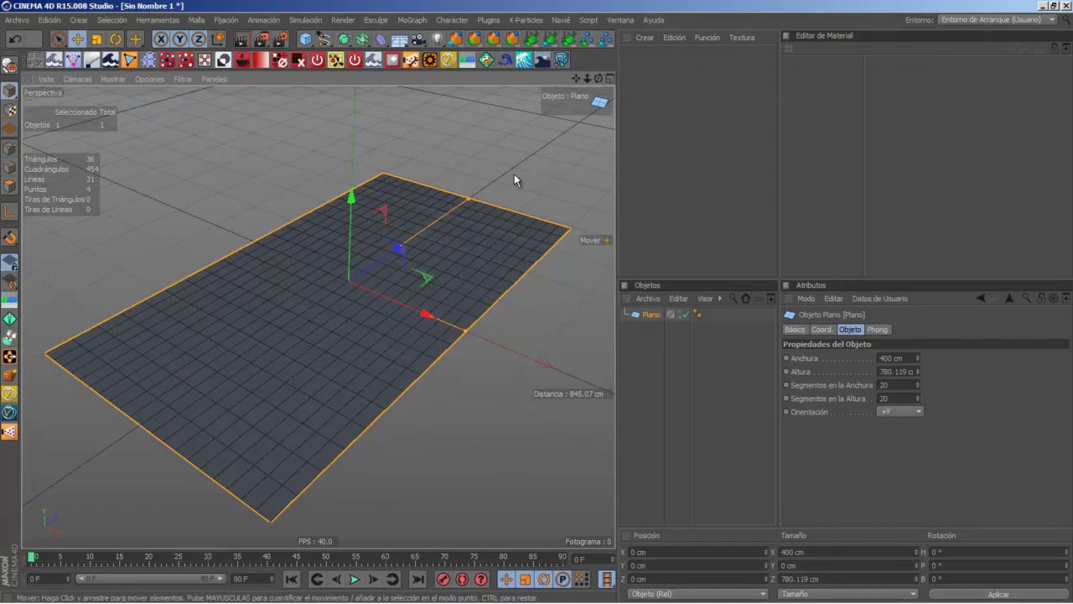
- Convert the Plano object into an editable polygon object
{"action": "left_click", "coordinate": [676, 343]}
{"action": "left_click", "coordinate": [651, 315]}
{"action": "key", "text": "c"}
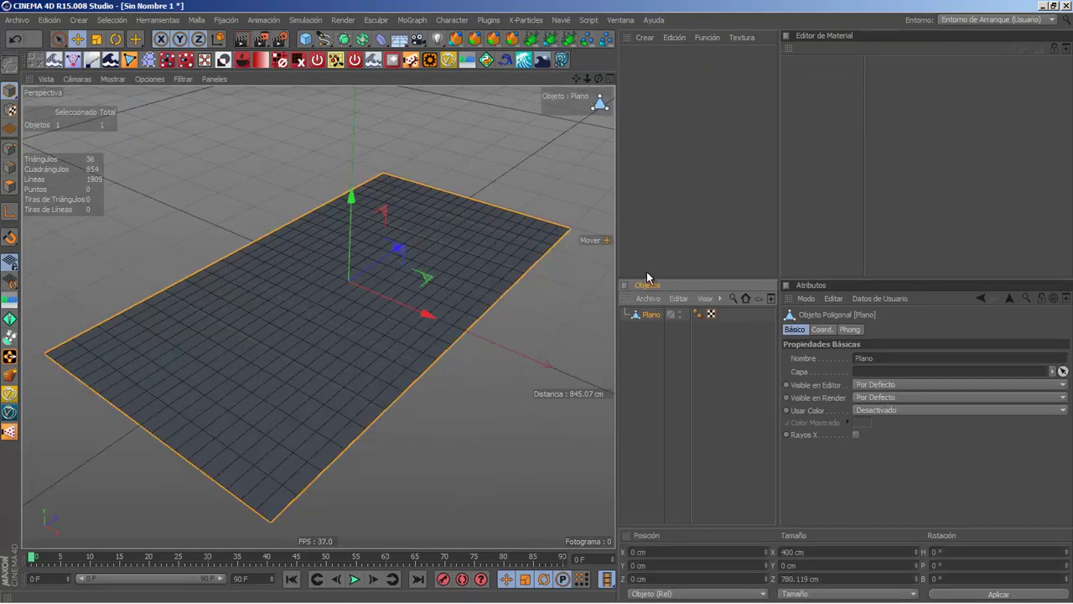
- Open the RealFlow SD Exporter for the scene and place its window over the viewport
{"action": "left_click", "coordinate": [488, 20]}
{"action": "mouse_move", "coordinate": [633, 72]}
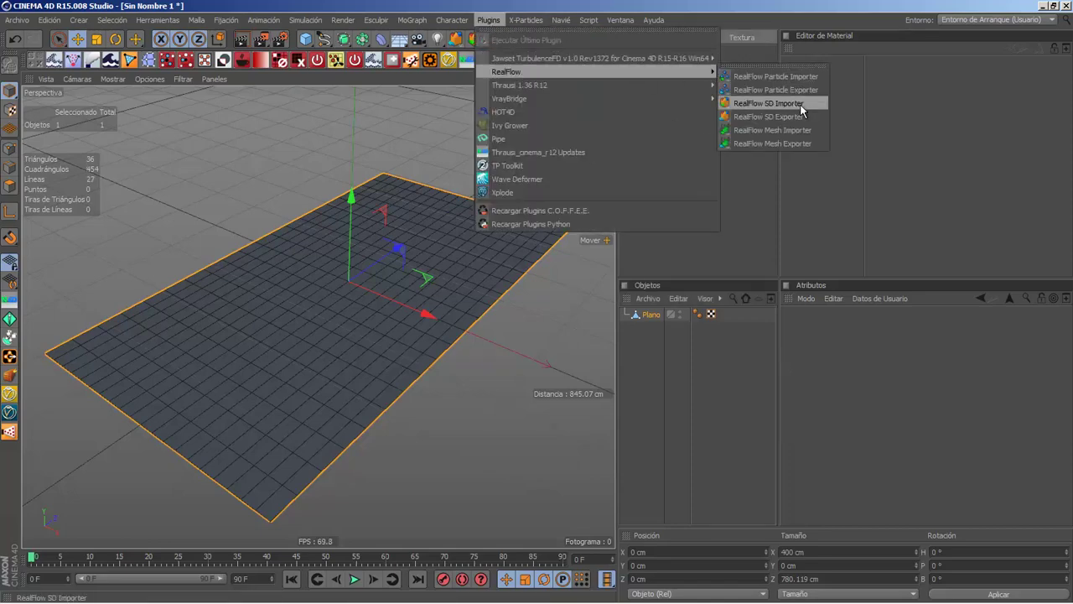
{"action": "left_click", "coordinate": [754, 124]}
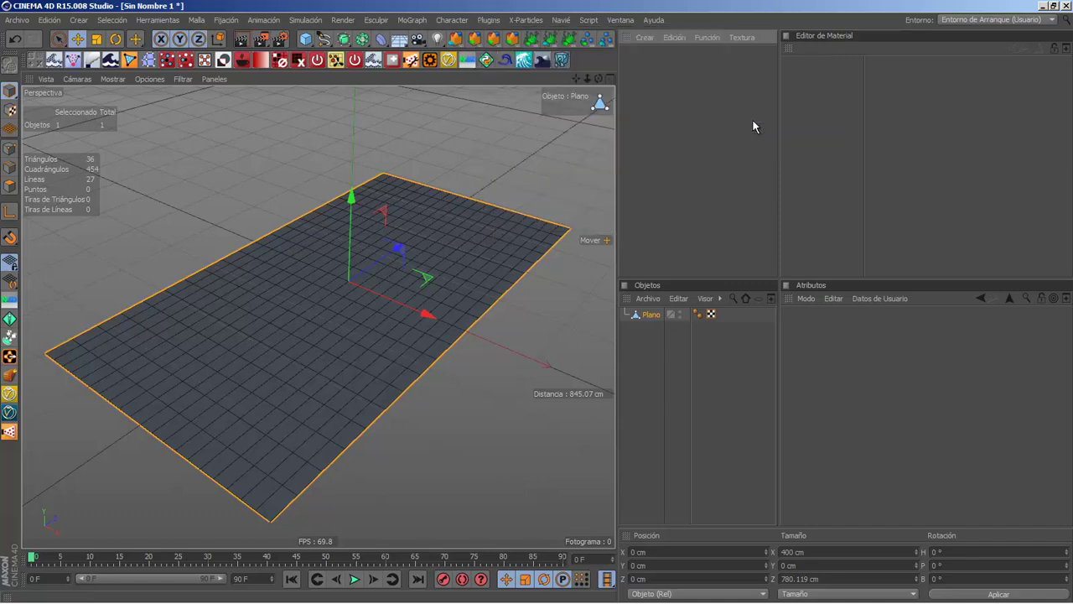
{"action": "left_click_drag", "start_coordinate": [630, 15], "coordinate": [327, 65]}
- Set the SD output file to Surface_Cinema4D in the objects folder of the Semana_3 project under Cache_RealFlowCurso
{"action": "left_click", "coordinate": [597, 88]}
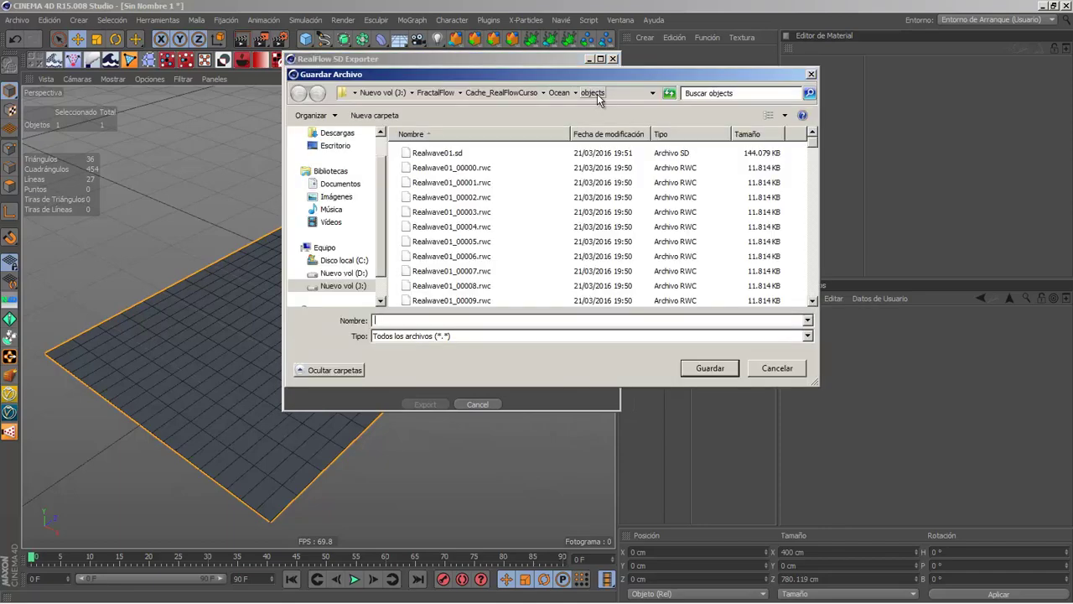
{"action": "left_click", "coordinate": [444, 85]}
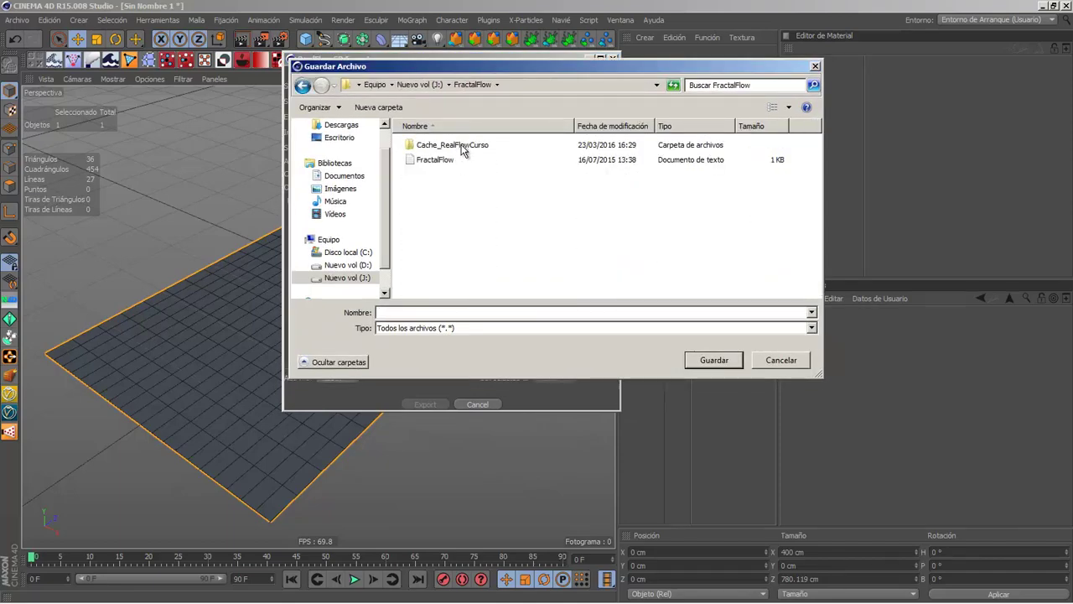
{"action": "double_click", "coordinate": [466, 146]}
{"action": "double_click", "coordinate": [450, 205]}
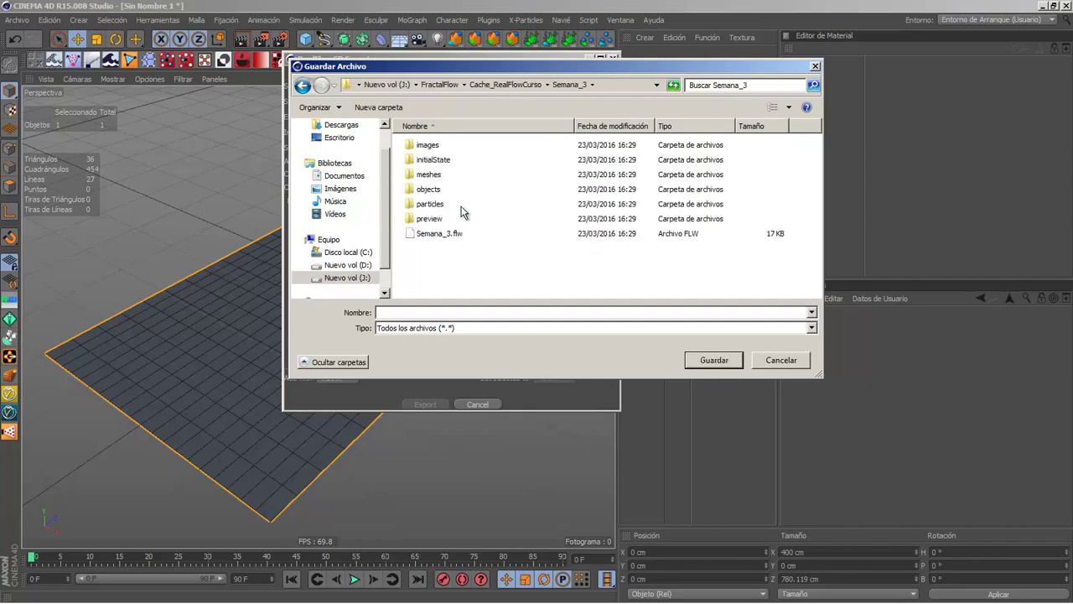
{"action": "double_click", "coordinate": [431, 189]}
{"action": "left_click", "coordinate": [461, 311]}
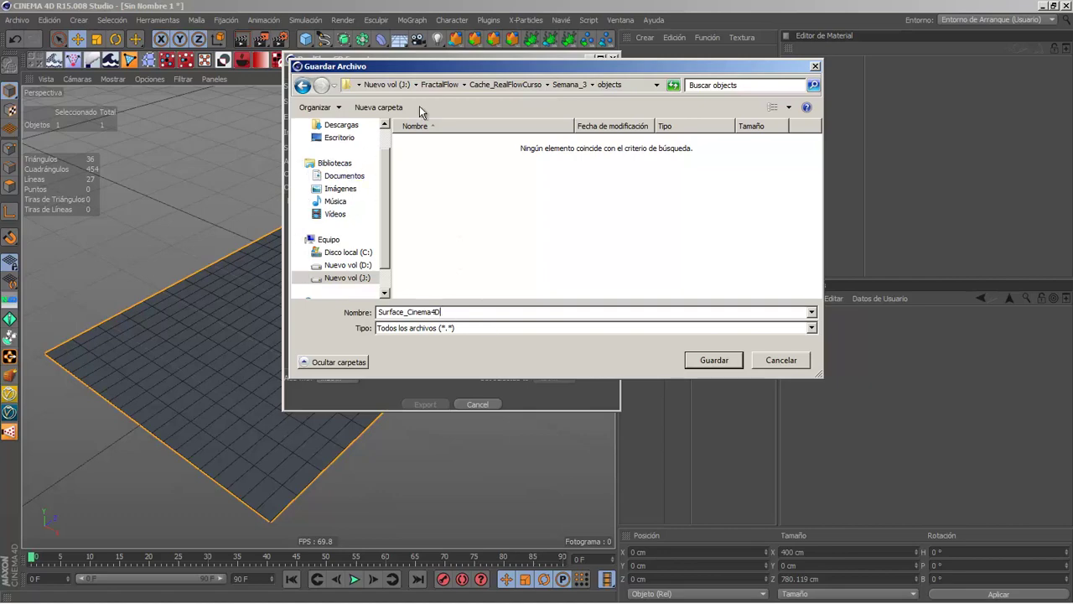
{"action": "left_click_drag", "start_coordinate": [385, 177], "coordinate": [387, 142]}
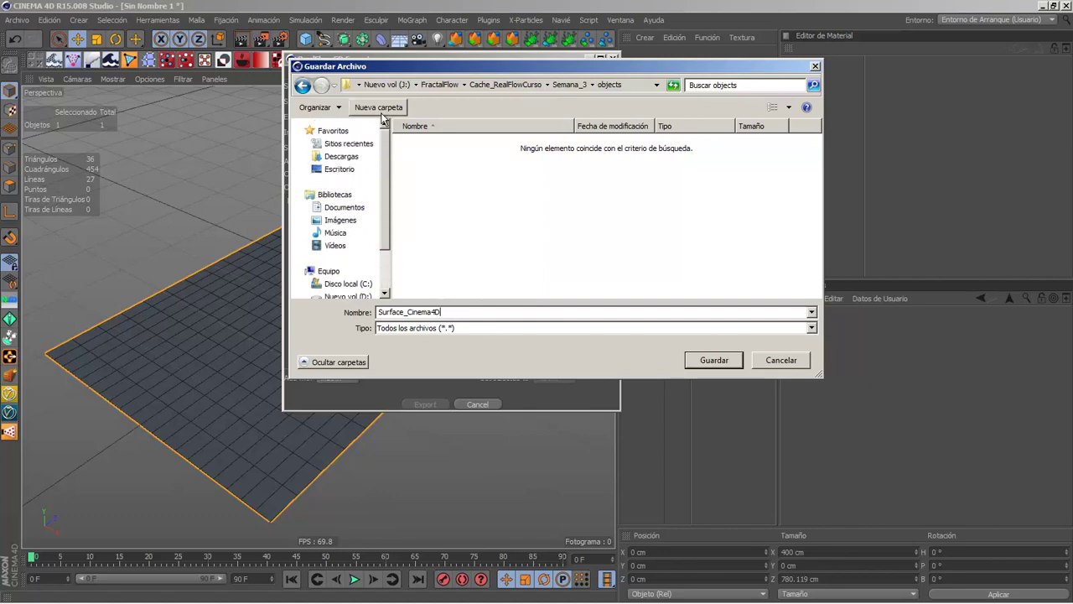
{"action": "scroll", "coordinate": [388, 147], "scroll_direction": "down", "scroll_amount": 3}
{"action": "left_click", "coordinate": [705, 364]}
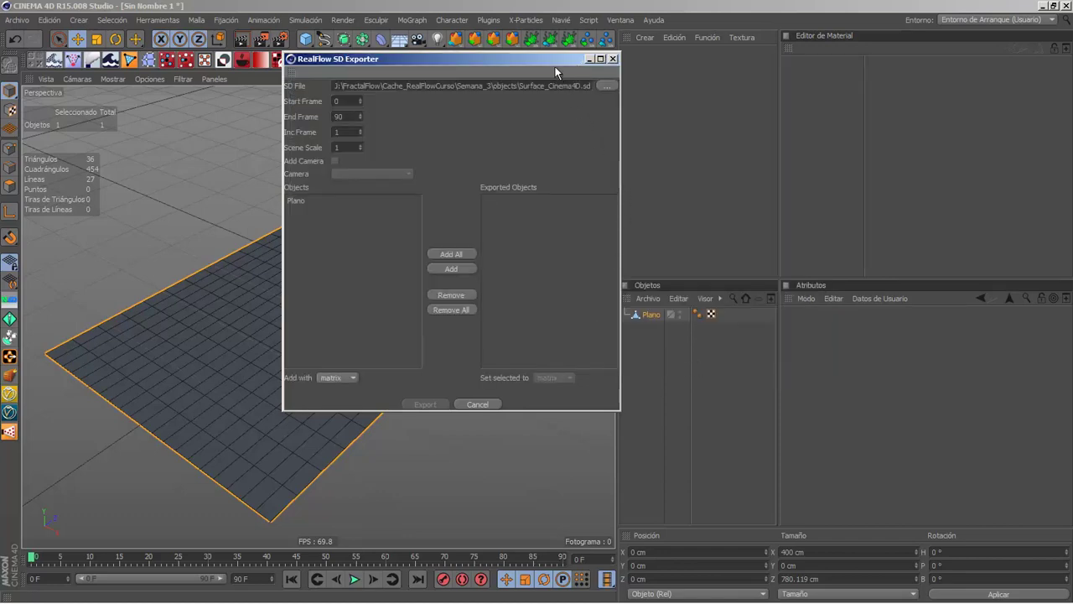
- Review the exporter's start frame, end frame, frame increment and scene scale settings without changing them
{"action": "left_click_drag", "start_coordinate": [557, 62], "coordinate": [574, 39]}
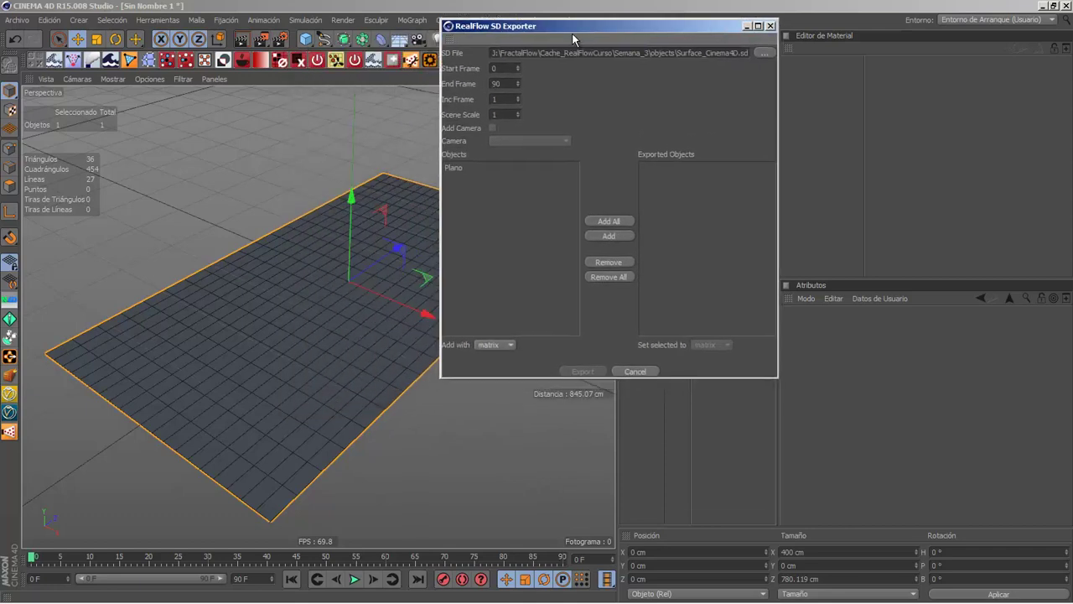
{"action": "left_click", "coordinate": [510, 70]}
{"action": "left_click", "coordinate": [507, 115]}
{"action": "left_click", "coordinate": [506, 99]}
{"action": "left_click_drag", "start_coordinate": [492, 26], "coordinate": [376, 126]}
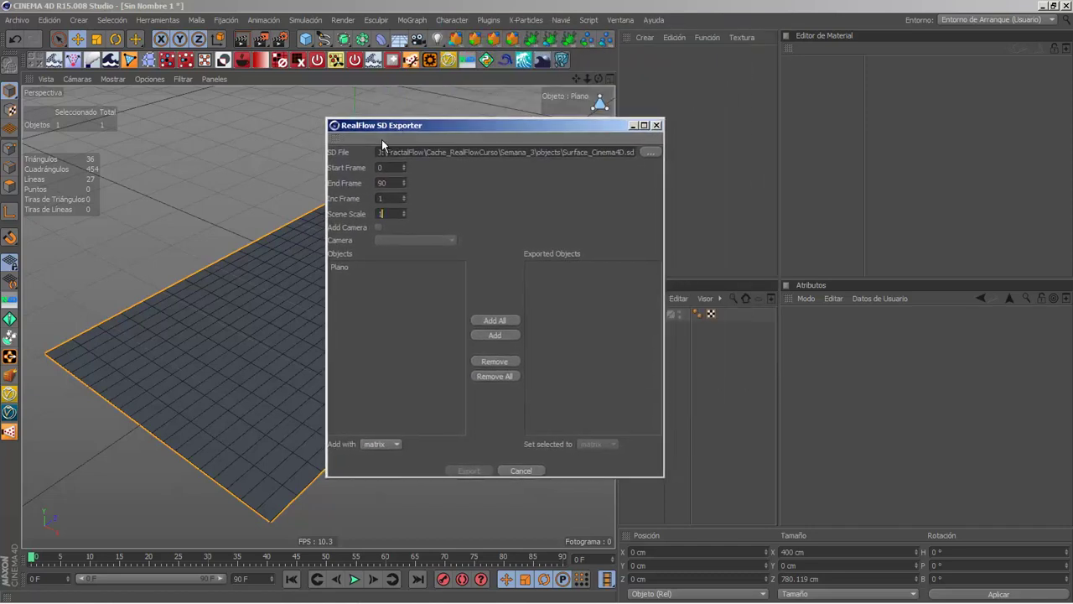
{"action": "left_click", "coordinate": [391, 213]}
{"action": "left_click_drag", "start_coordinate": [407, 130], "coordinate": [450, 69]}
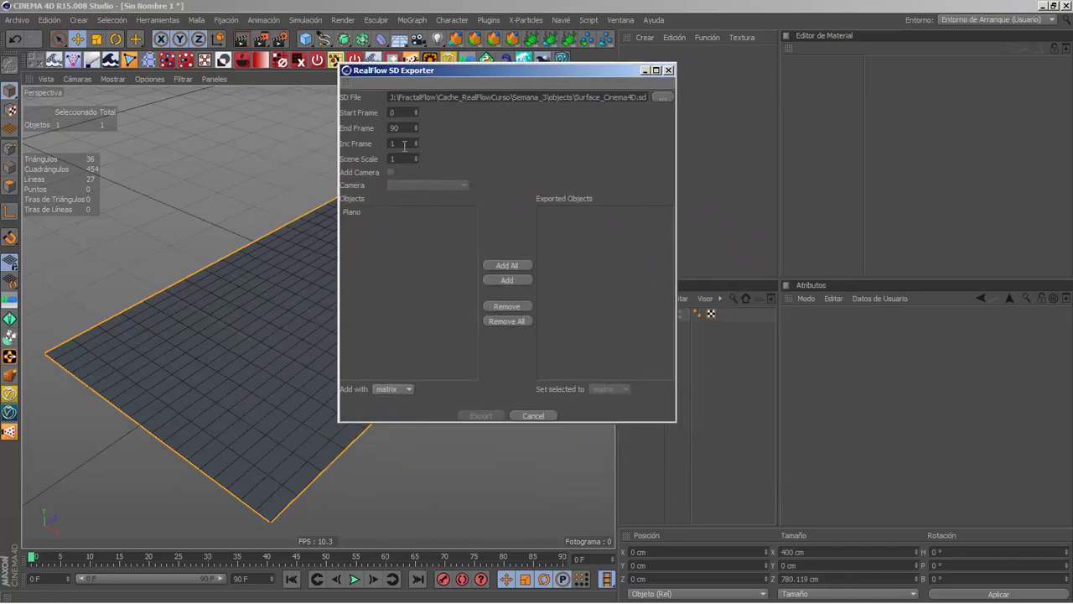
{"action": "key", "text": "shift+Tab"}
{"action": "left_click_drag", "start_coordinate": [388, 71], "coordinate": [512, 160]}
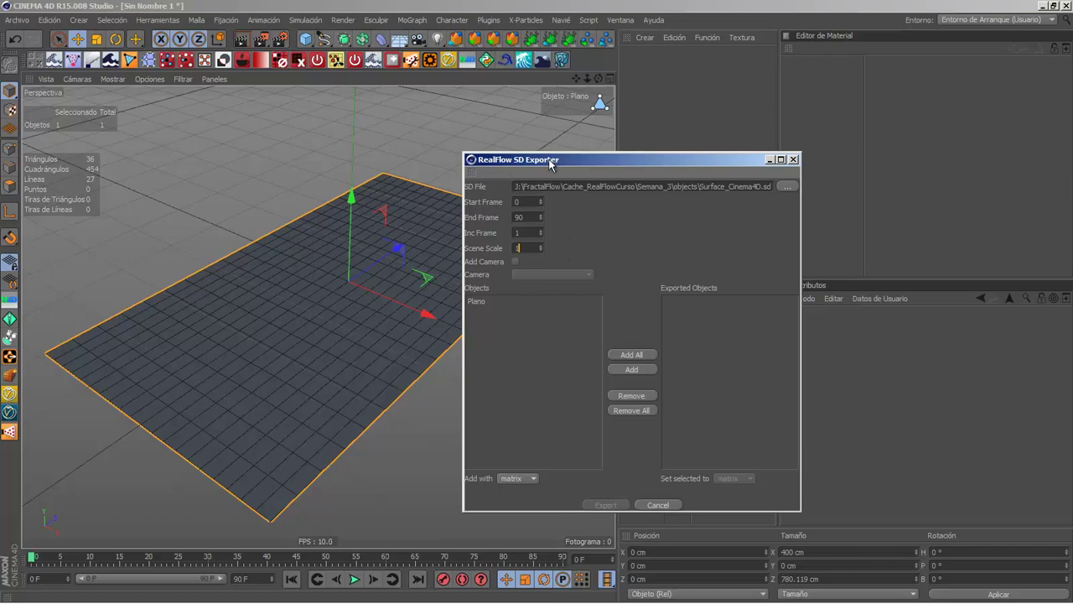
{"action": "left_click_drag", "start_coordinate": [549, 162], "coordinate": [446, 93]}
- Add Plano to the exported objects and export the SD file
{"action": "left_click", "coordinate": [376, 233]}
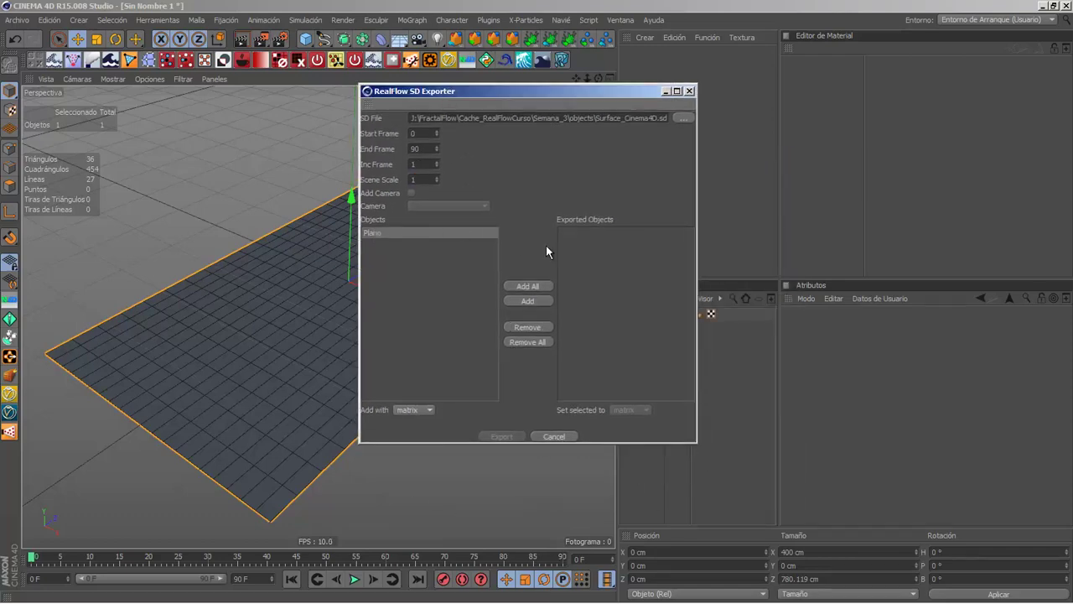
{"action": "left_click", "coordinate": [528, 286]}
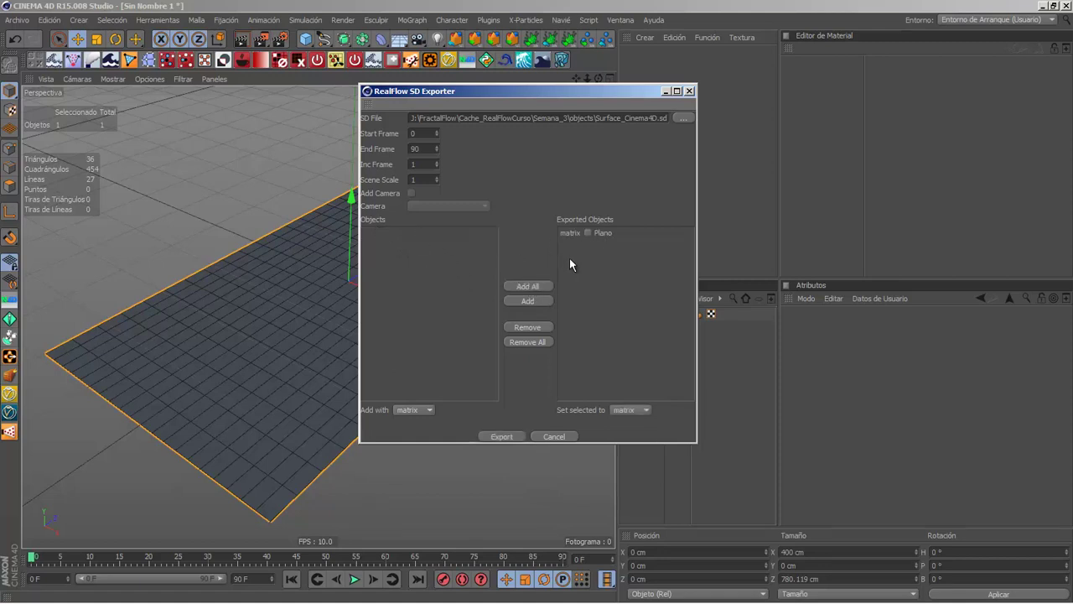
{"action": "left_click", "coordinate": [508, 435]}
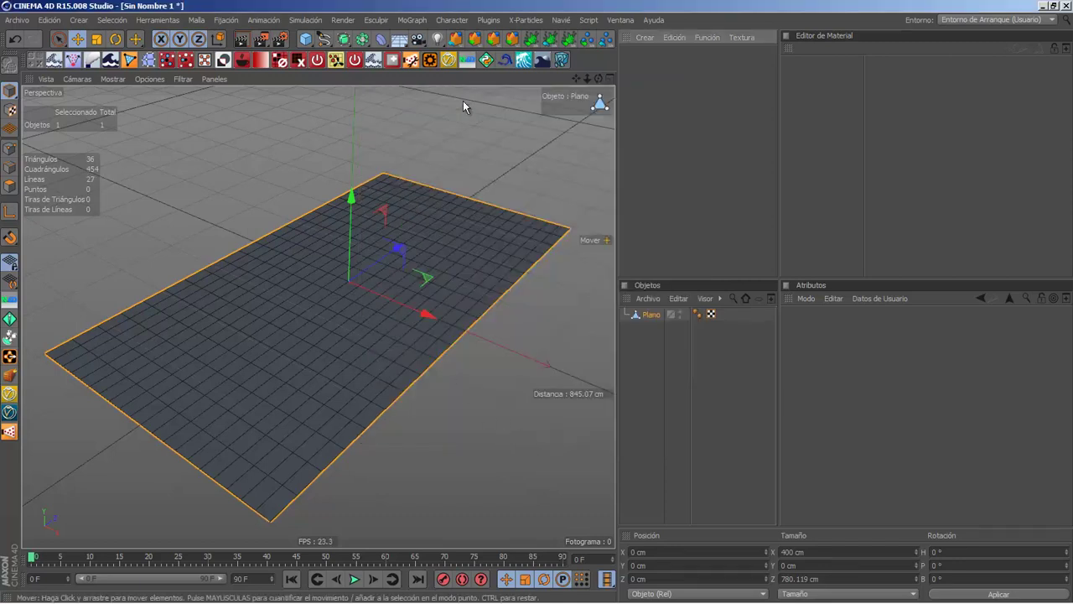
- Switch to RealFlow and import the Surface_Cinema4D.sd object from the Semana_3 objects folder
{"action": "left_click", "coordinate": [1044, 7]}
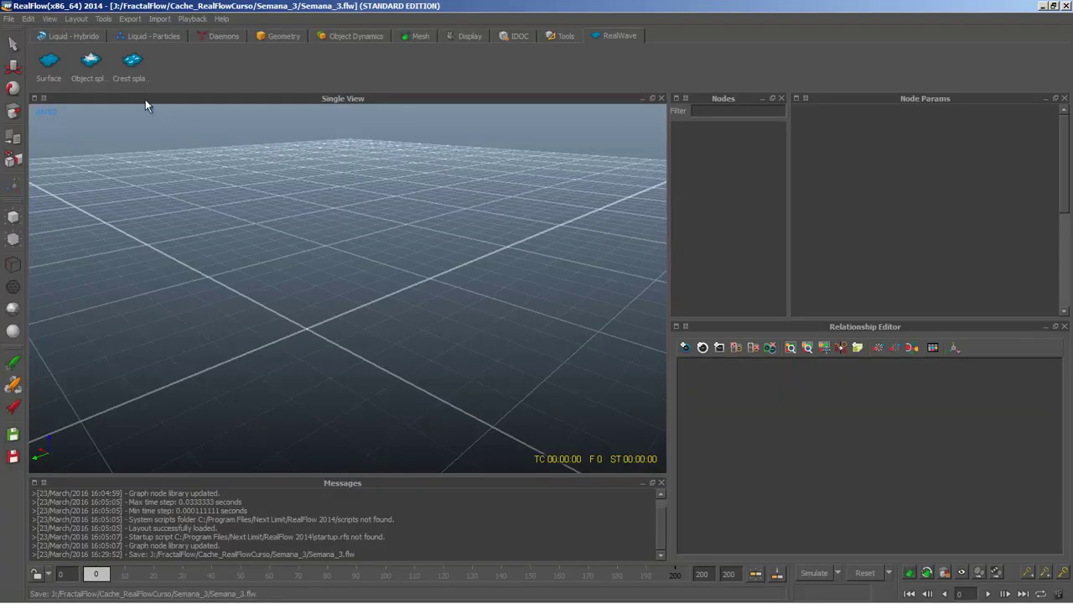
{"action": "left_click", "coordinate": [288, 35]}
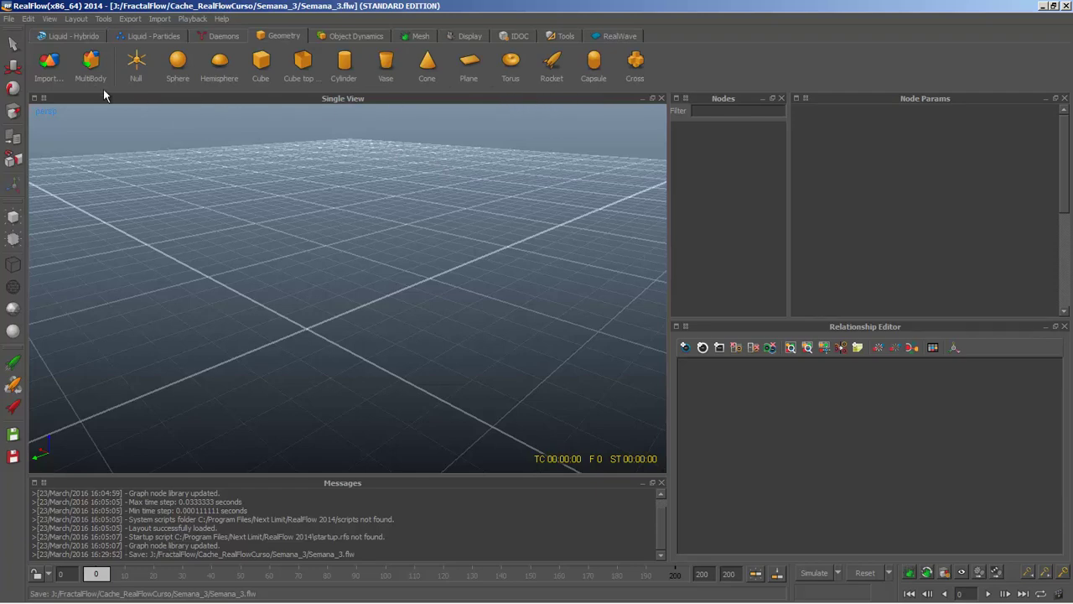
{"action": "left_click", "coordinate": [49, 65]}
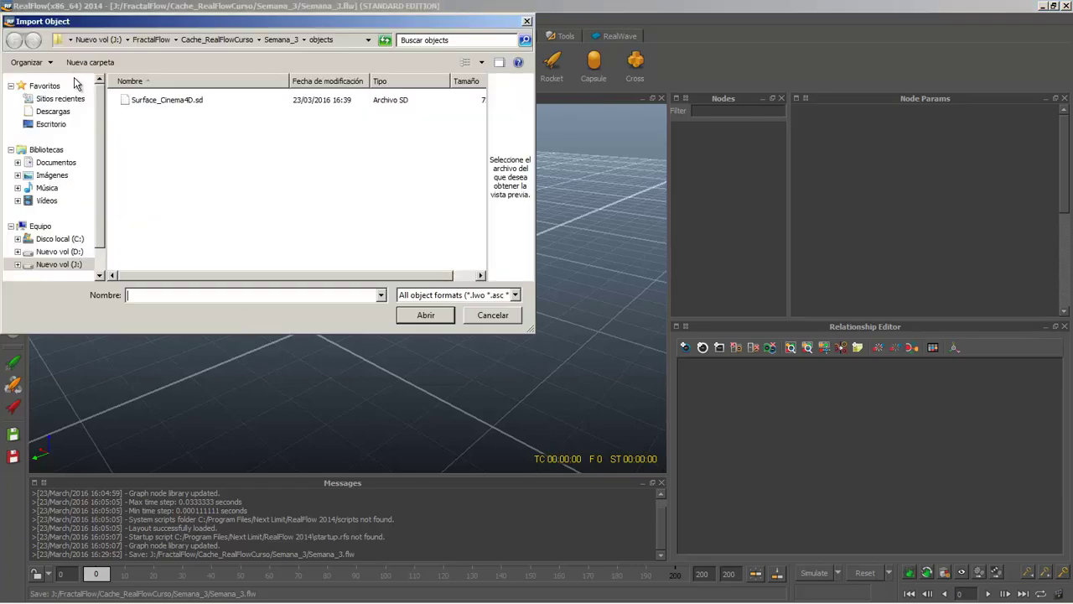
{"action": "left_click_drag", "start_coordinate": [122, 21], "coordinate": [345, 100]}
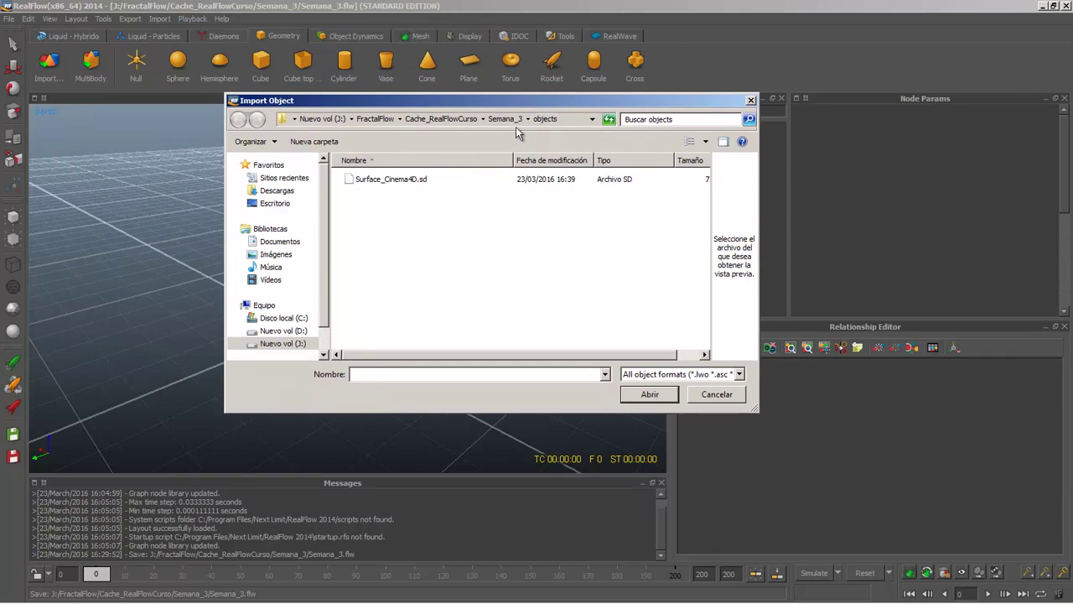
{"action": "left_click", "coordinate": [405, 183]}
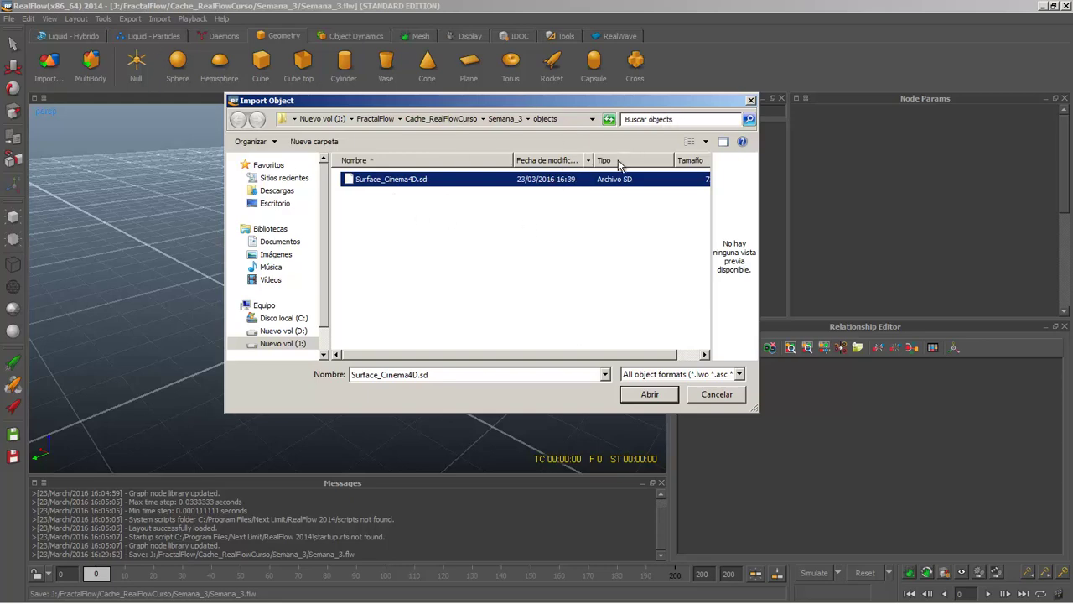
{"action": "left_click", "coordinate": [641, 395]}
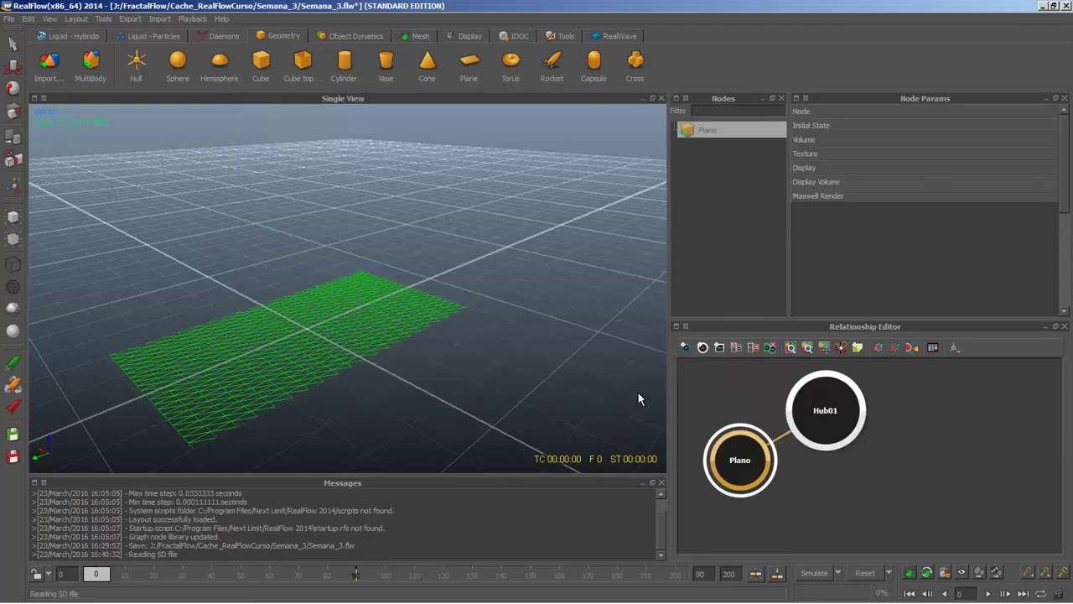
- Compare the imported plane's mesh in the RealFlow viewport with the original polygon grid in Cinema 4D, viewing both up close
{"action": "left_click", "coordinate": [470, 366]}
{"action": "scroll", "coordinate": [311, 391], "scroll_direction": "up", "scroll_amount": 5}
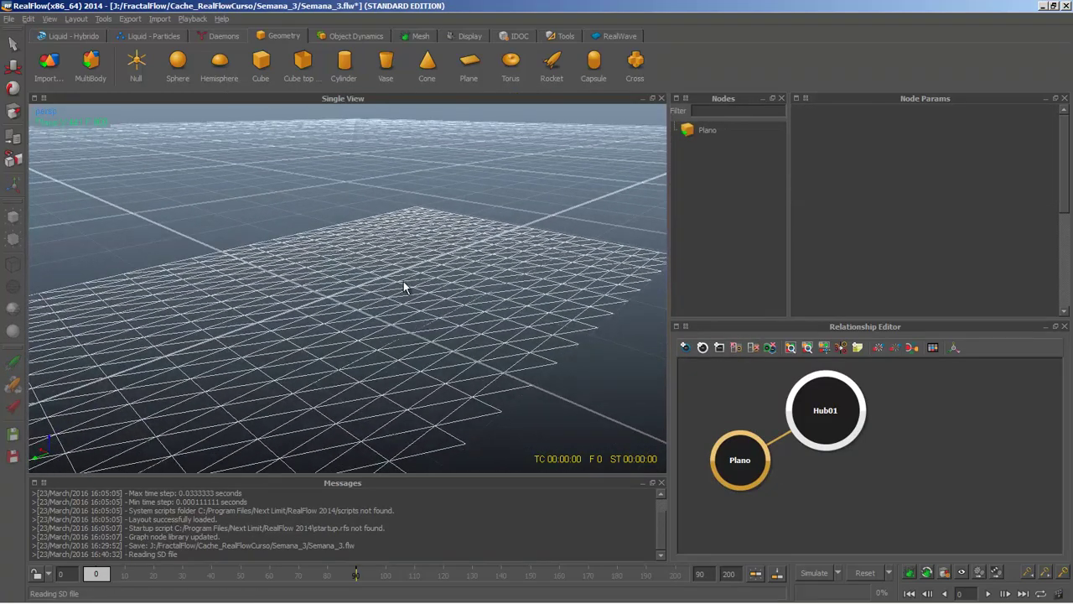
{"action": "key", "text": "alt+Tab"}
{"action": "scroll", "coordinate": [347, 358], "scroll_direction": "up", "scroll_amount": 2}
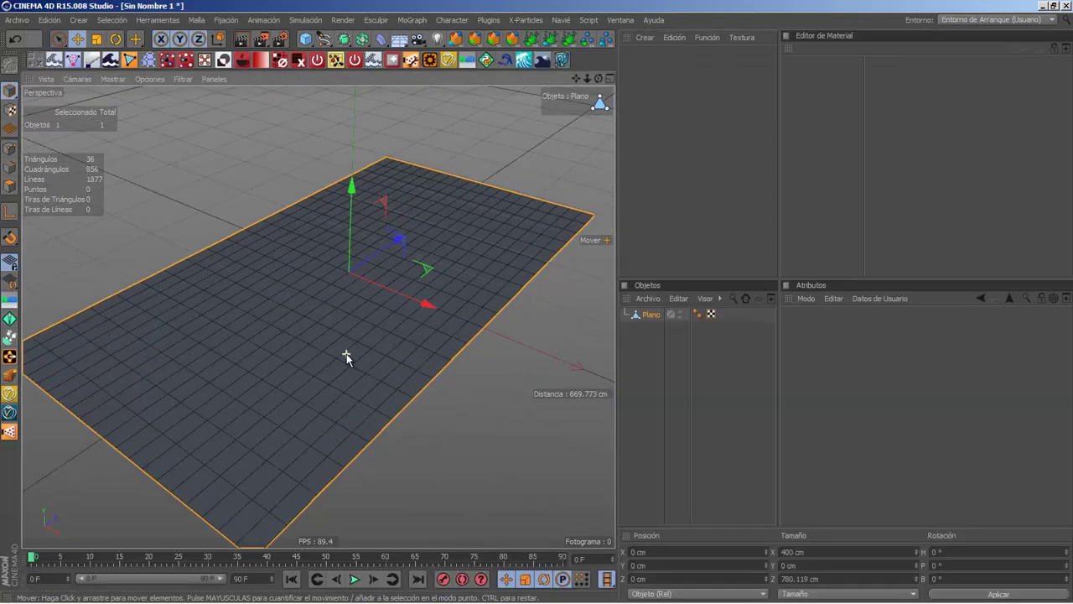
{"action": "scroll", "coordinate": [346, 352], "scroll_direction": "up", "scroll_amount": 5}
{"action": "left_click_drag", "start_coordinate": [325, 348], "coordinate": [393, 324], "text": "alt"}
{"action": "middle_click_drag", "start_coordinate": [392, 324], "coordinate": [491, 350], "text": "alt"}
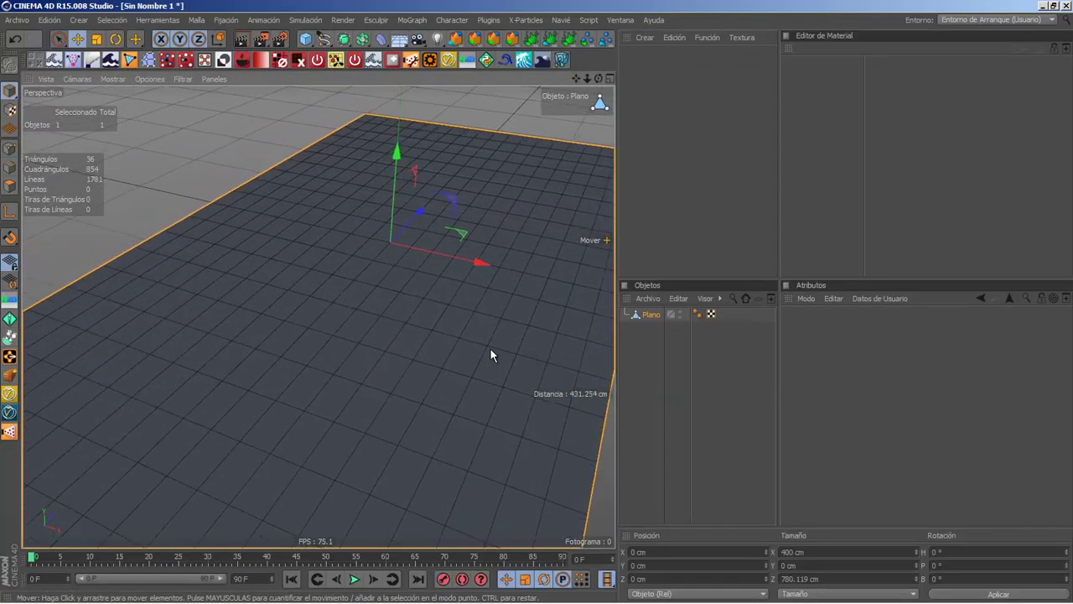
{"action": "scroll", "coordinate": [470, 347], "scroll_direction": "up", "scroll_amount": 3}
{"action": "scroll", "coordinate": [319, 316], "scroll_direction": "up", "scroll_amount": 3}
{"action": "scroll", "coordinate": [366, 303], "scroll_direction": "up", "scroll_amount": 3}
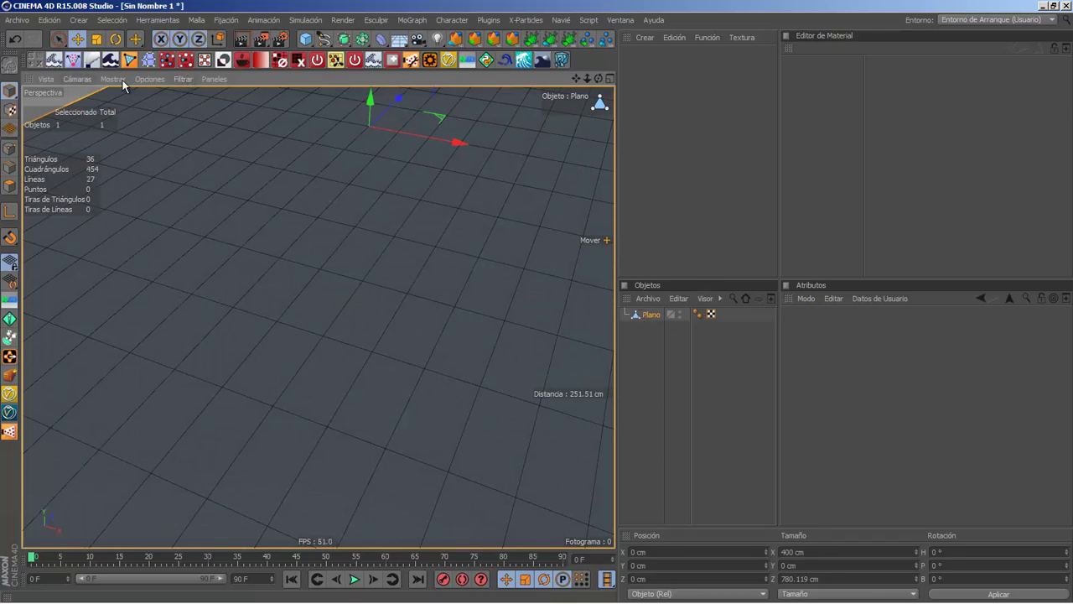
{"action": "left_click_drag", "start_coordinate": [364, 283], "coordinate": [329, 291], "text": "alt"}
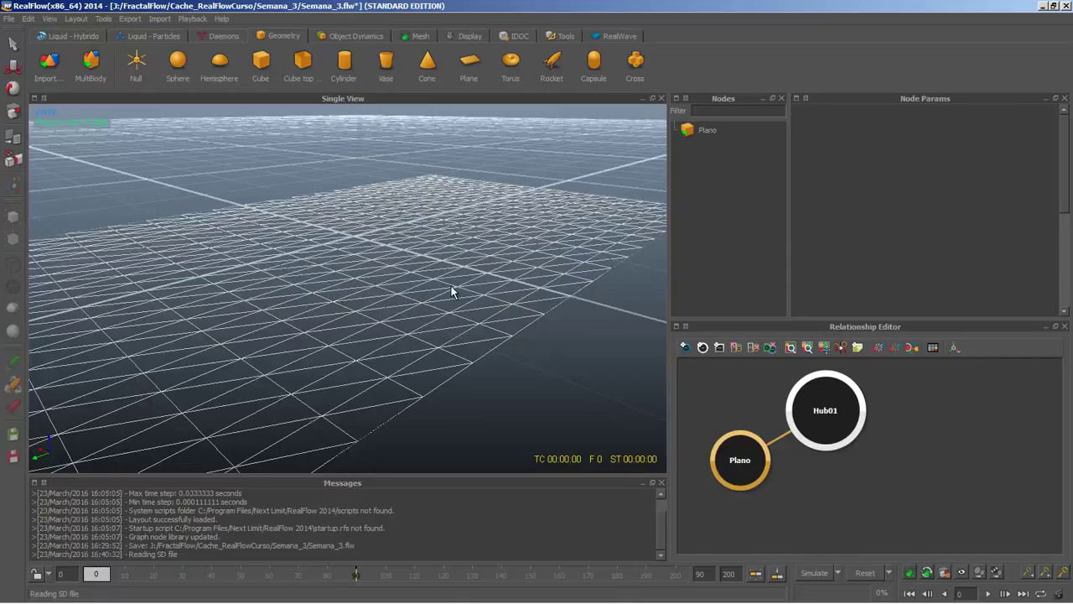
{"action": "left_click_drag", "start_coordinate": [412, 195], "coordinate": [339, 294], "text": "alt"}
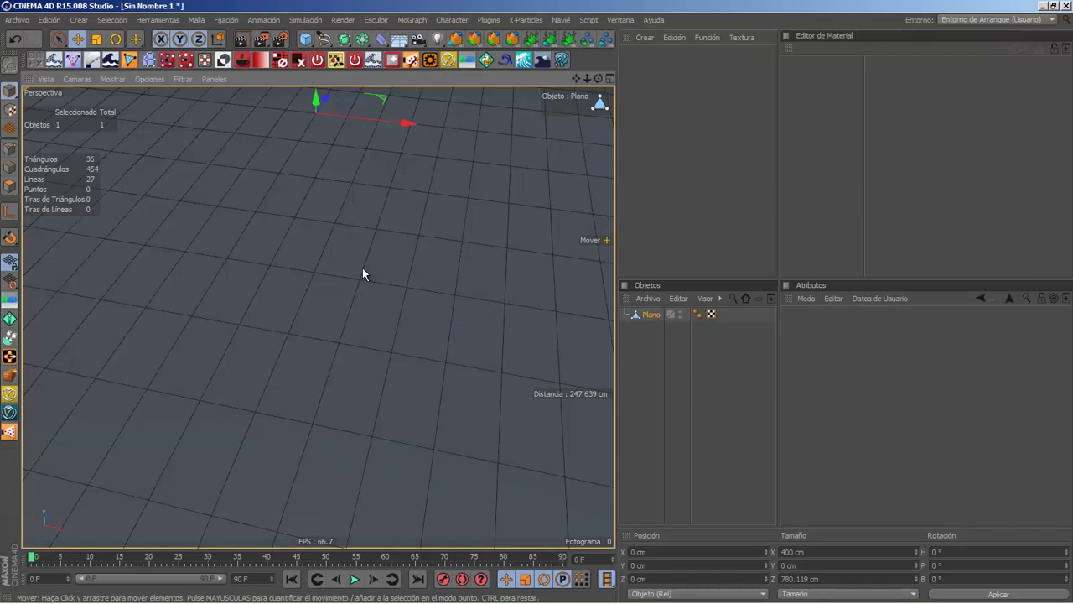
{"action": "scroll", "coordinate": [335, 280], "scroll_direction": "down", "scroll_amount": 10}
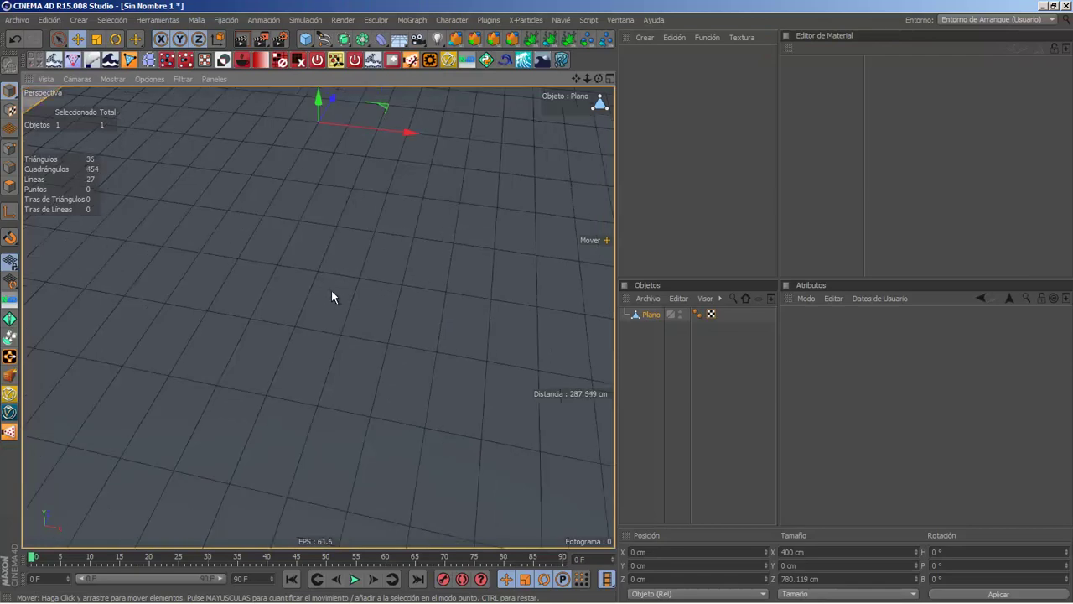
{"action": "scroll", "coordinate": [339, 276], "scroll_direction": "up", "scroll_amount": 10}
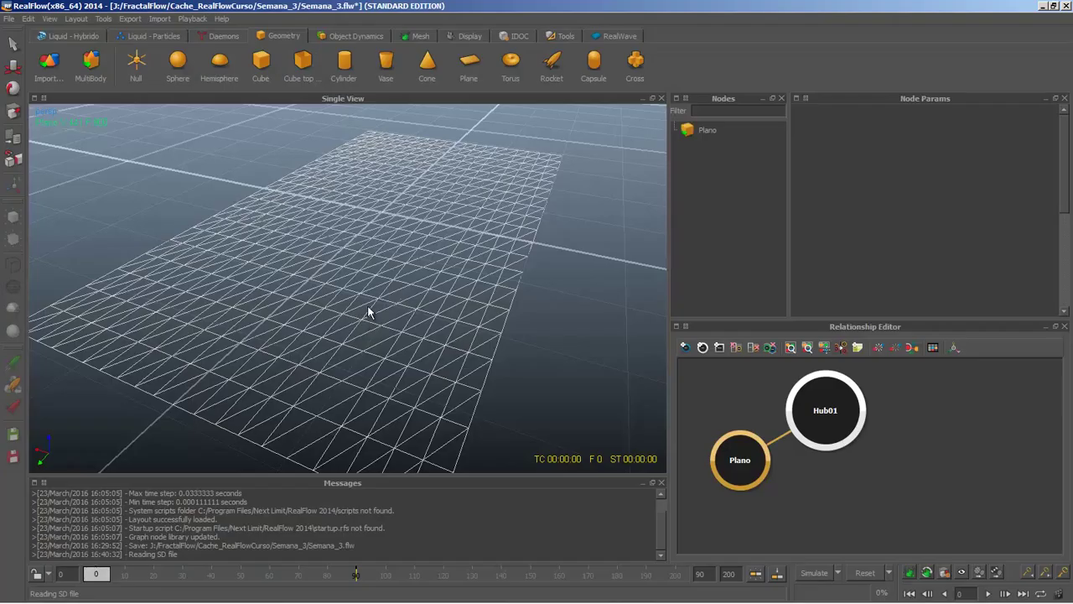
- Examine the triangle layout of the imported plane from several angles and recheck it against the square grid in Cinema 4D
{"action": "scroll", "coordinate": [275, 369], "scroll_direction": "up", "scroll_amount": 5}
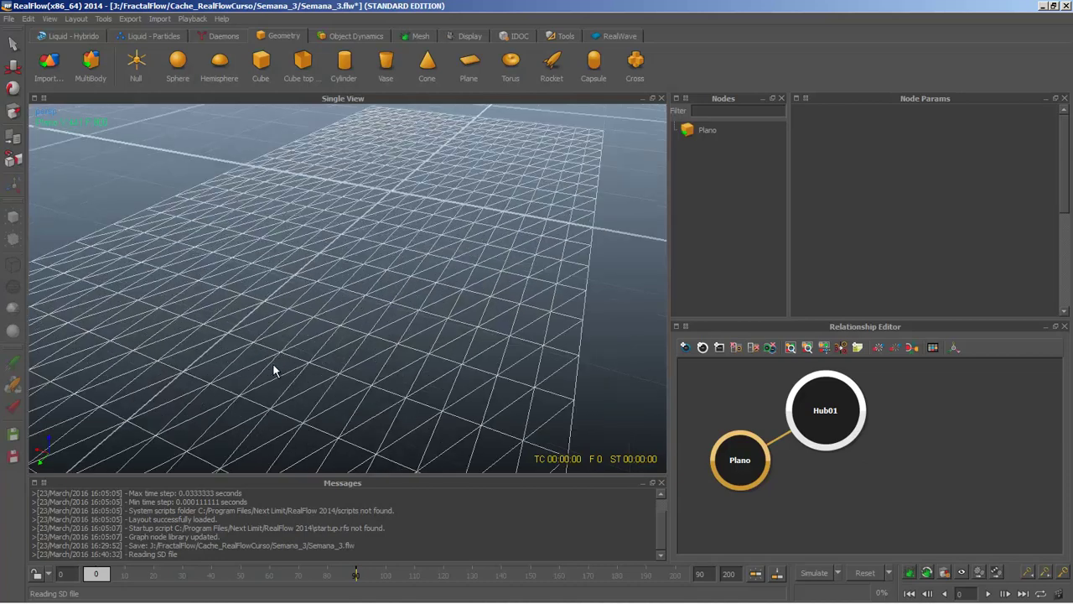
{"action": "scroll", "coordinate": [285, 361], "scroll_direction": "down", "scroll_amount": 3}
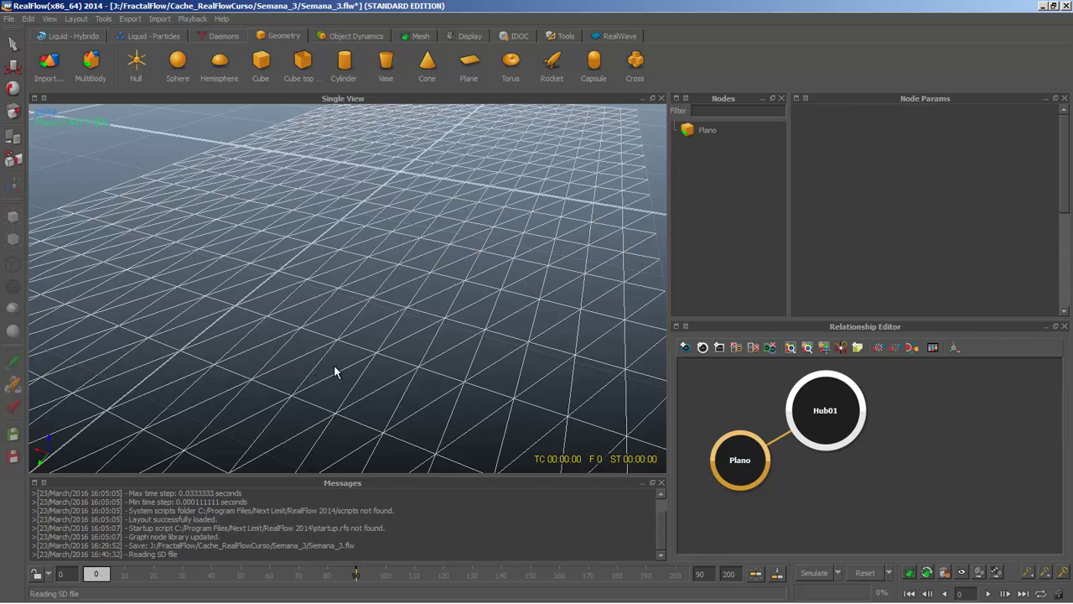
{"action": "scroll", "coordinate": [378, 332], "scroll_direction": "down", "scroll_amount": 4}
{"action": "scroll", "coordinate": [378, 332], "scroll_direction": "up", "scroll_amount": 3}
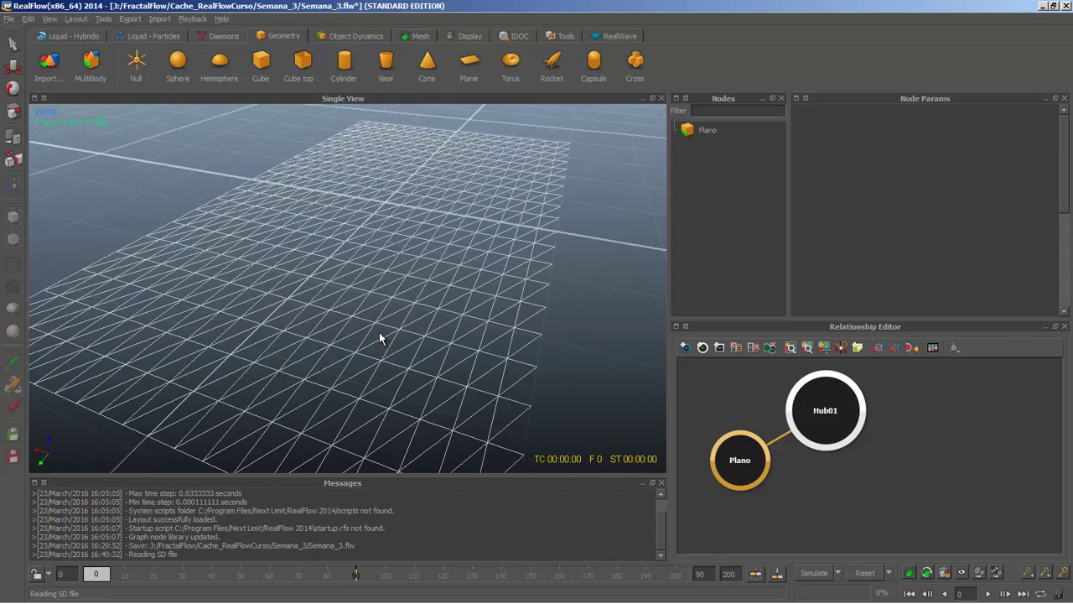
{"action": "mouse_move", "coordinate": [396, 331]}
{"action": "left_mouse_down", "text": "alt"}
{"action": "mouse_move", "coordinate": [398, 352]}
{"action": "mouse_move", "coordinate": [348, 360]}
{"action": "mouse_move", "coordinate": [233, 338]}
{"action": "mouse_move", "coordinate": [115, 341]}
{"action": "mouse_move", "coordinate": [319, 359]}
{"action": "mouse_move", "coordinate": [411, 308]}
{"action": "mouse_move", "coordinate": [372, 328]}
{"action": "mouse_move", "coordinate": [411, 370]}
{"action": "mouse_move", "coordinate": [400, 371]}
{"action": "mouse_move", "coordinate": [410, 313]}
{"action": "mouse_move", "coordinate": [425, 352]}
{"action": "mouse_move", "coordinate": [399, 351]}
{"action": "left_mouse_up", "text": "alt"}
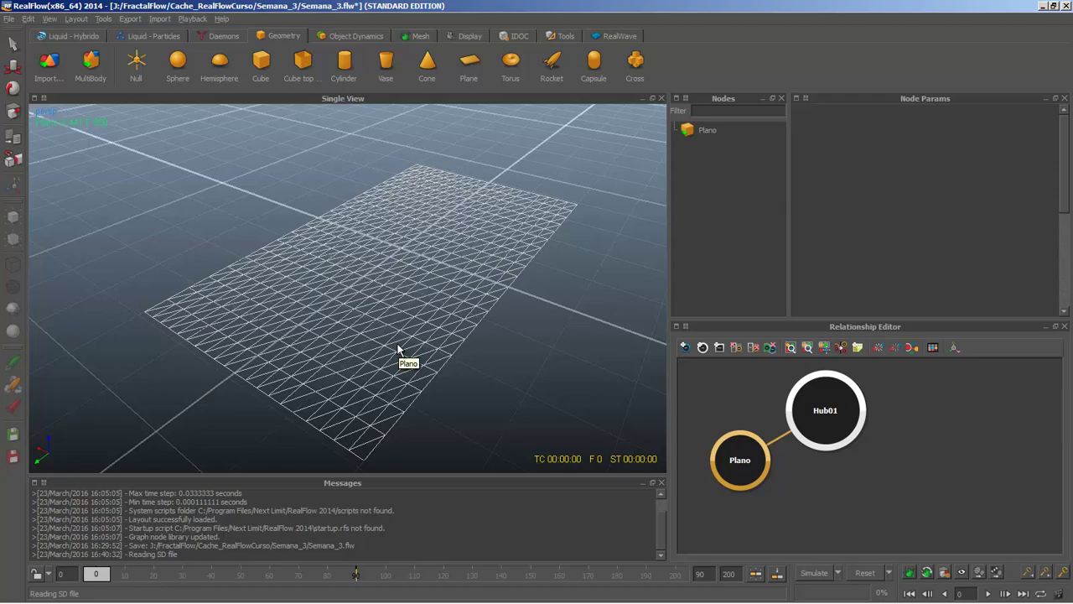
{"action": "left_click_drag", "start_coordinate": [399, 350], "coordinate": [405, 249], "text": "alt"}
{"action": "scroll", "coordinate": [391, 304], "scroll_direction": "up", "scroll_amount": 6}
{"action": "scroll", "coordinate": [403, 248], "scroll_direction": "down", "scroll_amount": 5}
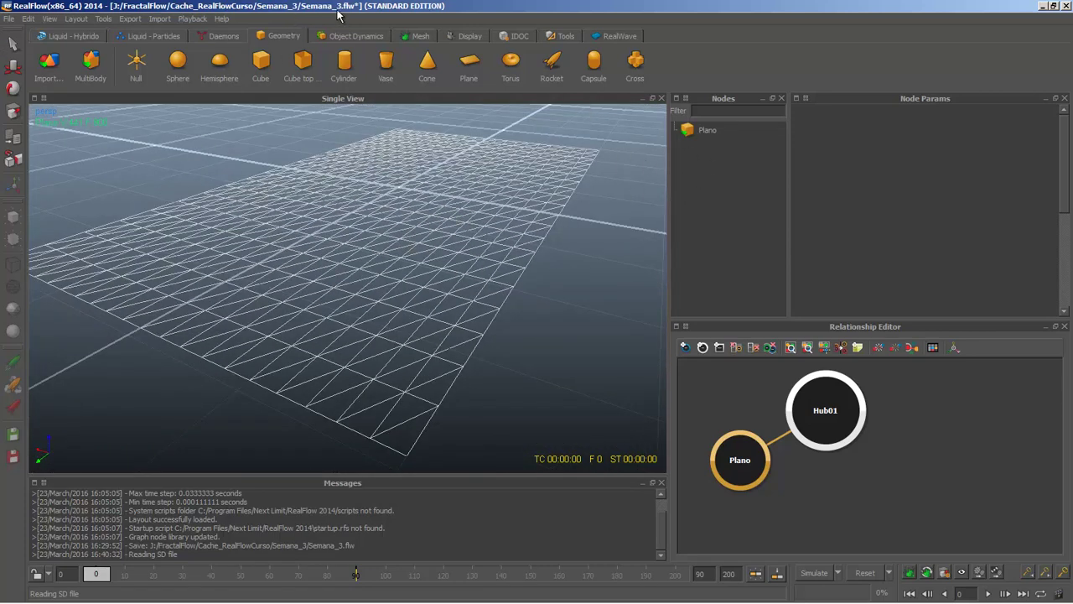
{"action": "left_click_drag", "start_coordinate": [400, 223], "coordinate": [462, 229], "text": "alt"}
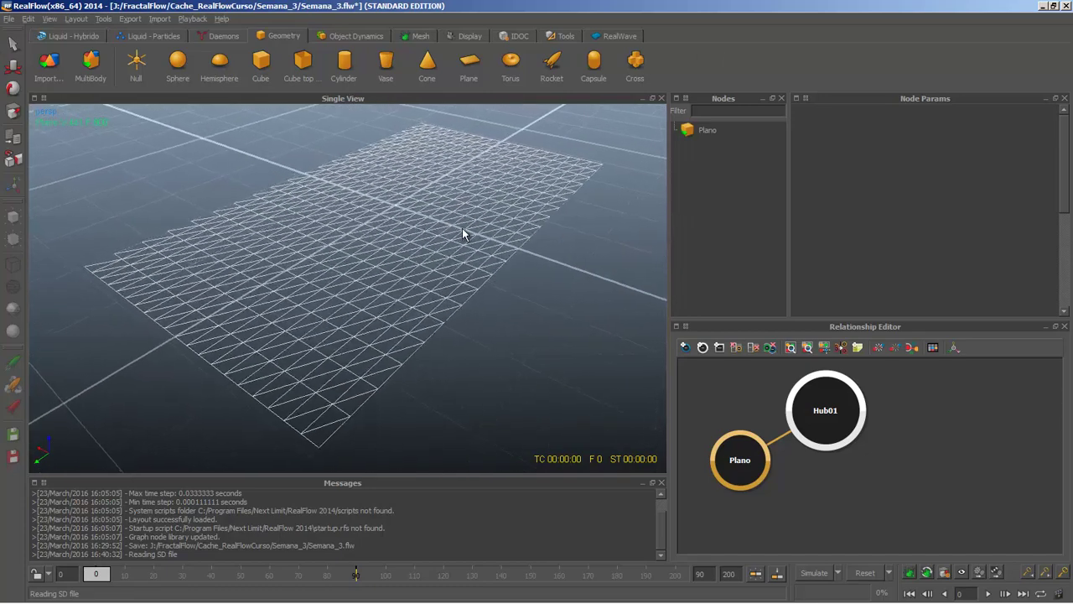
{"action": "key", "text": "alt+Tab"}
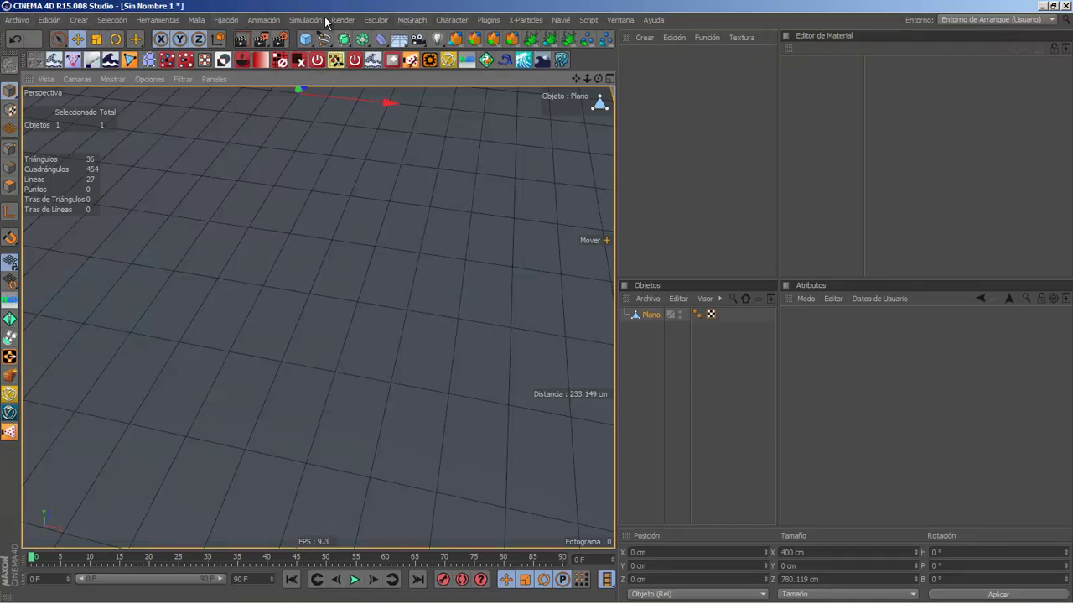
{"action": "scroll", "coordinate": [342, 243], "scroll_direction": "down", "scroll_amount": 3}
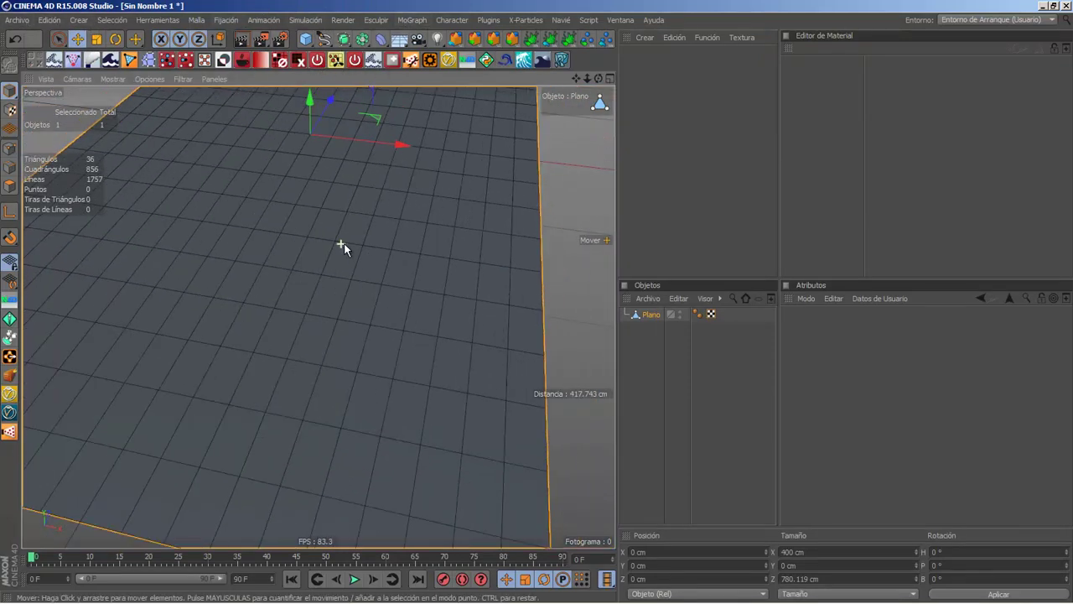
{"action": "key", "text": "alt+Tab"}
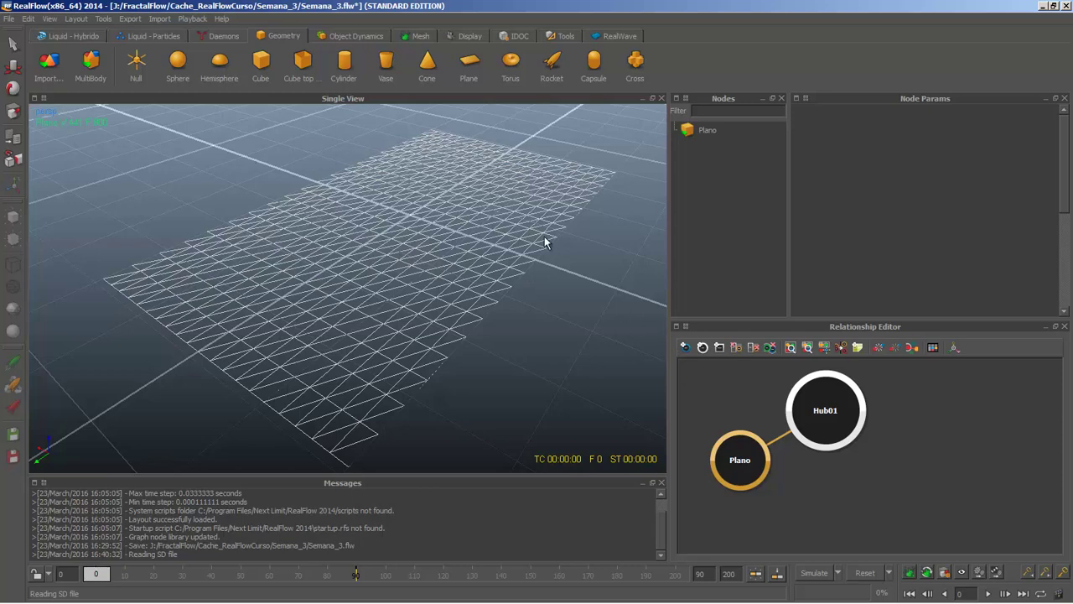
- Delete the imported Plano object from the RealFlow scene
{"action": "left_click", "coordinate": [702, 131]}
{"action": "scroll", "coordinate": [410, 278], "scroll_direction": "up", "scroll_amount": 5}
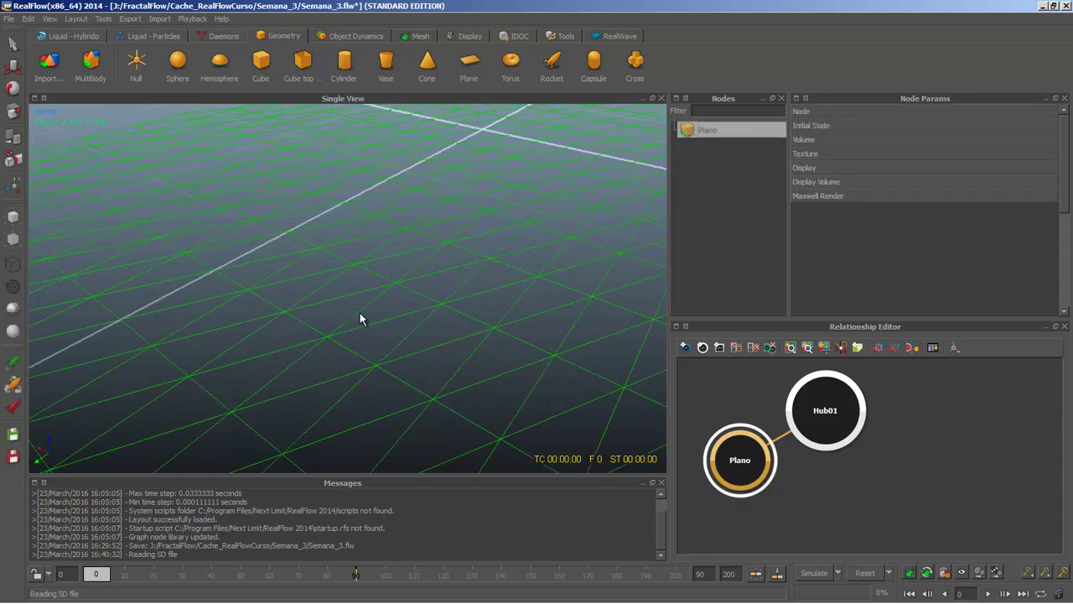
{"action": "scroll", "coordinate": [359, 317], "scroll_direction": "down", "scroll_amount": 5}
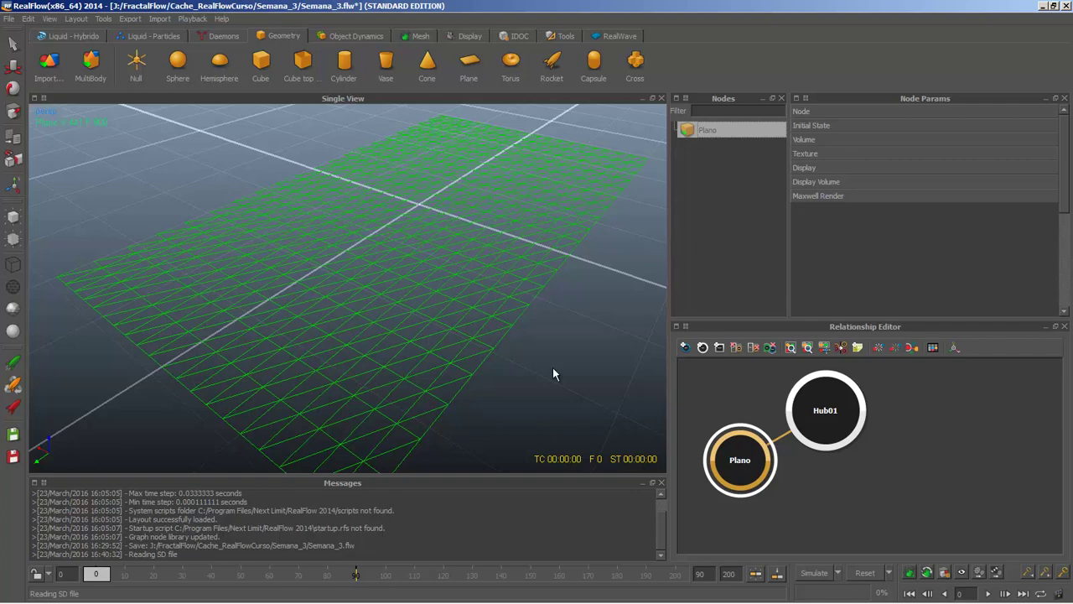
{"action": "key", "text": "Delete"}
{"action": "left_click", "coordinate": [510, 328]}
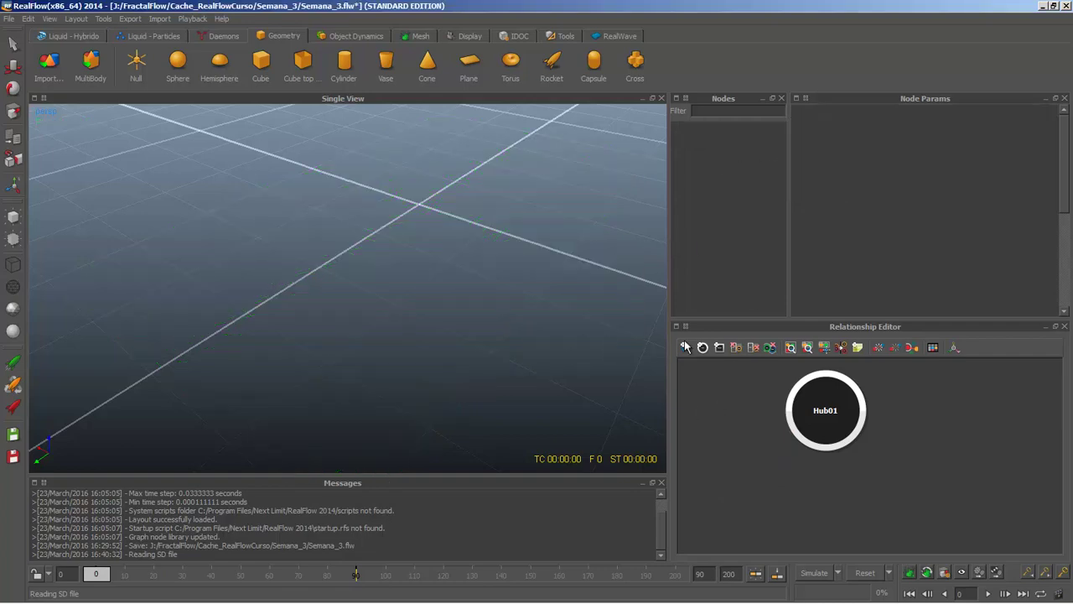
- Add a RealWave Surface node to the scene
{"action": "left_click", "coordinate": [620, 36]}
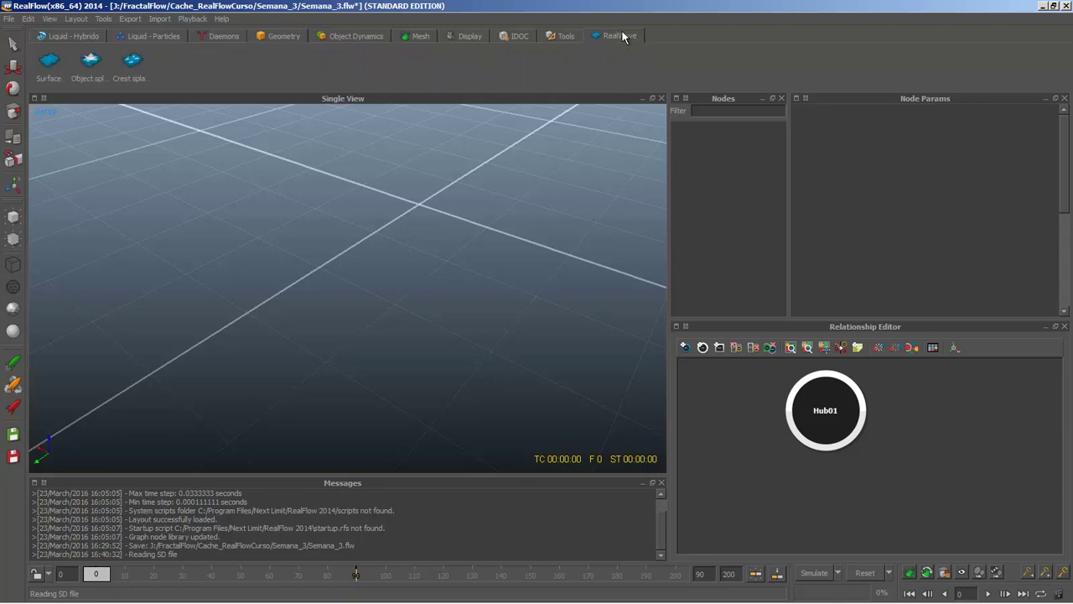
{"action": "right_click", "coordinate": [693, 146]}
{"action": "mouse_move", "coordinate": [699, 148]}
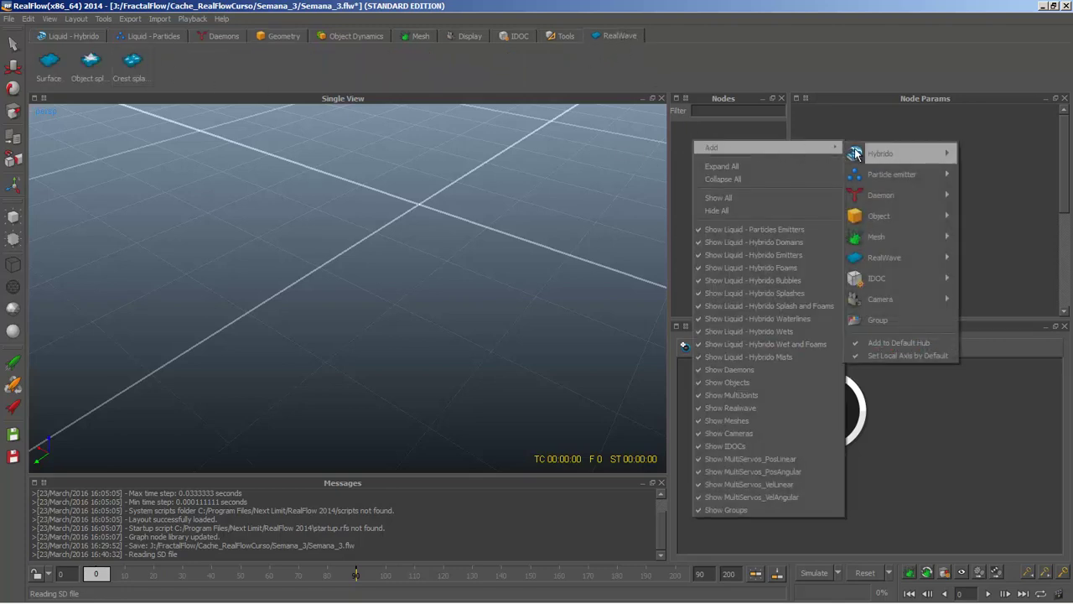
{"action": "mouse_move", "coordinate": [867, 263]}
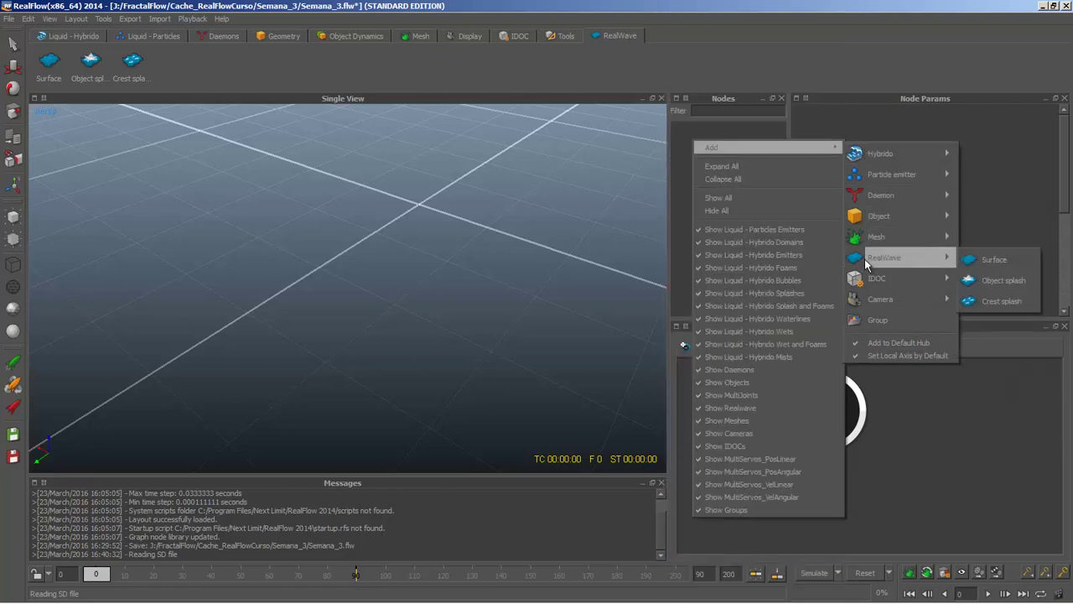
{"action": "left_click", "coordinate": [979, 261]}
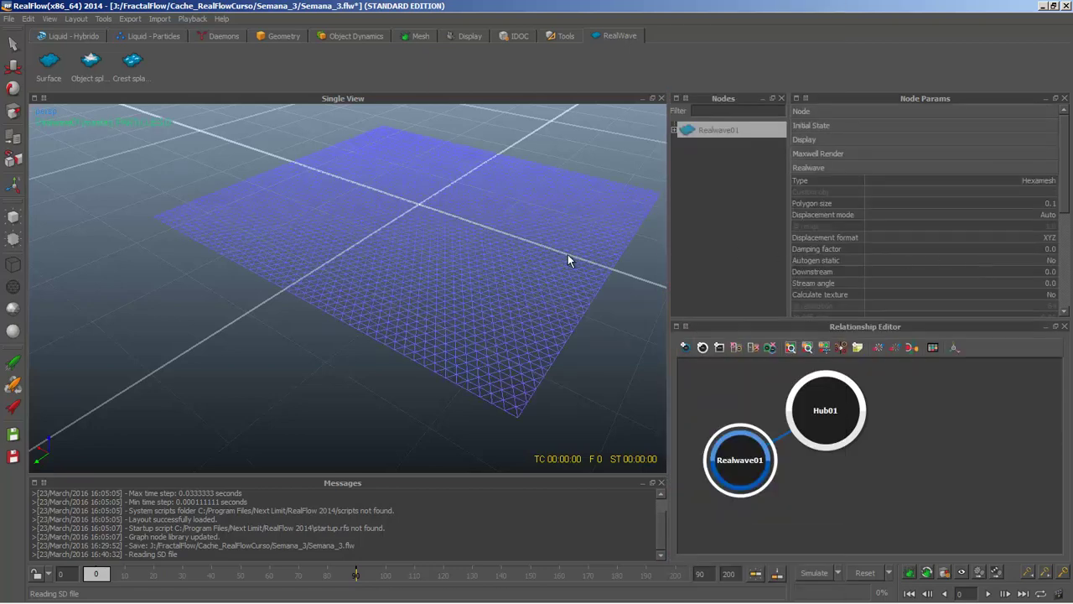
- Examine the RealWave surface's native mesh pattern up close and from several angles
{"action": "left_click_drag", "start_coordinate": [541, 278], "coordinate": [544, 238], "text": "alt"}
{"action": "scroll", "coordinate": [319, 291], "scroll_direction": "up", "scroll_amount": 5}
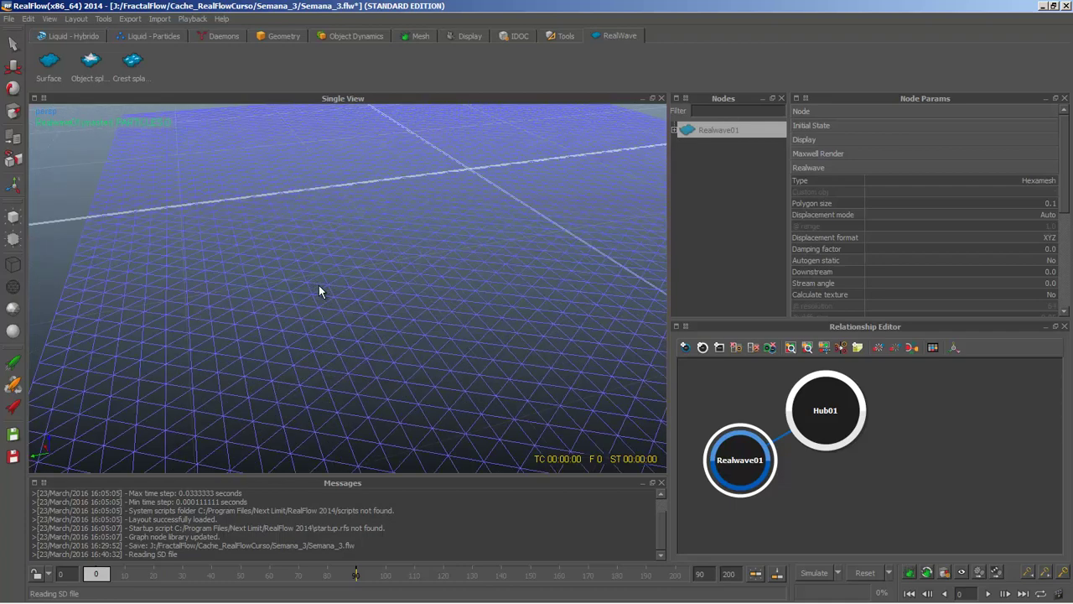
{"action": "scroll", "coordinate": [316, 297], "scroll_direction": "down", "scroll_amount": 4}
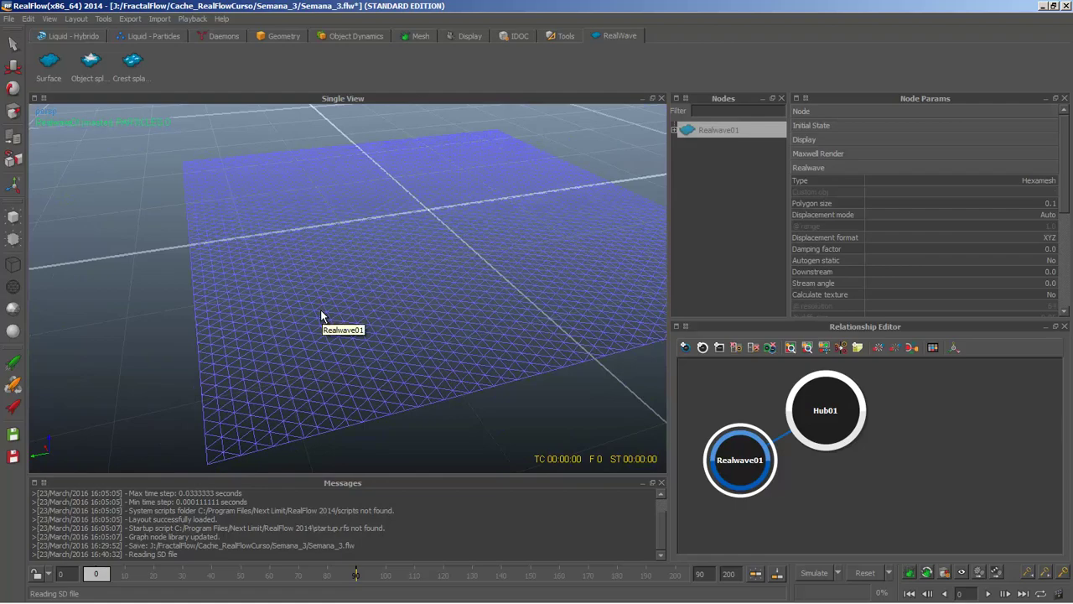
{"action": "scroll", "coordinate": [321, 310], "scroll_direction": "up", "scroll_amount": 8}
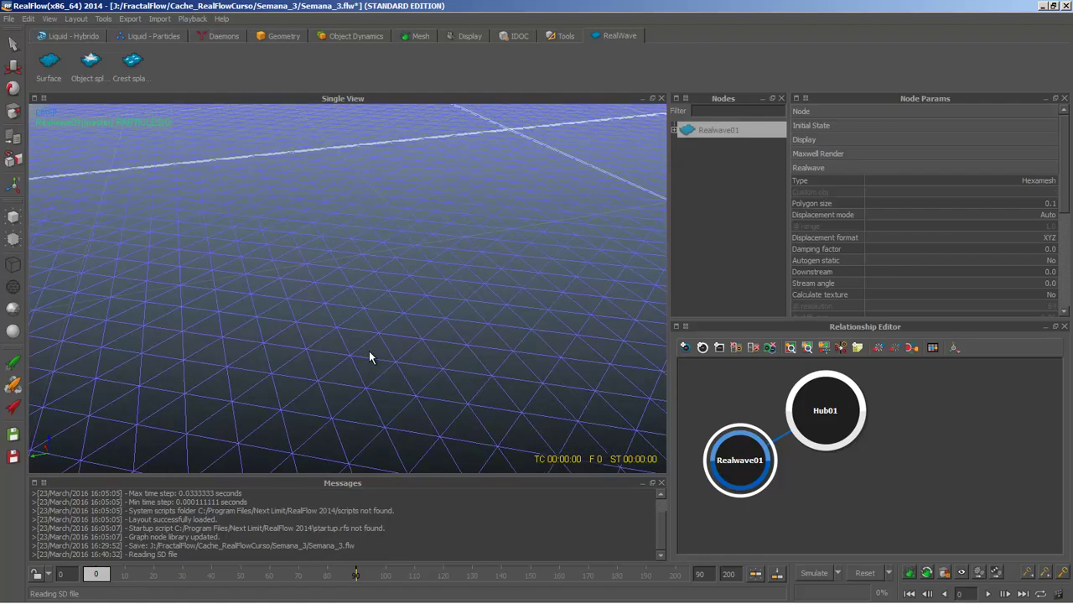
{"action": "scroll", "coordinate": [349, 376], "scroll_direction": "down", "scroll_amount": 4}
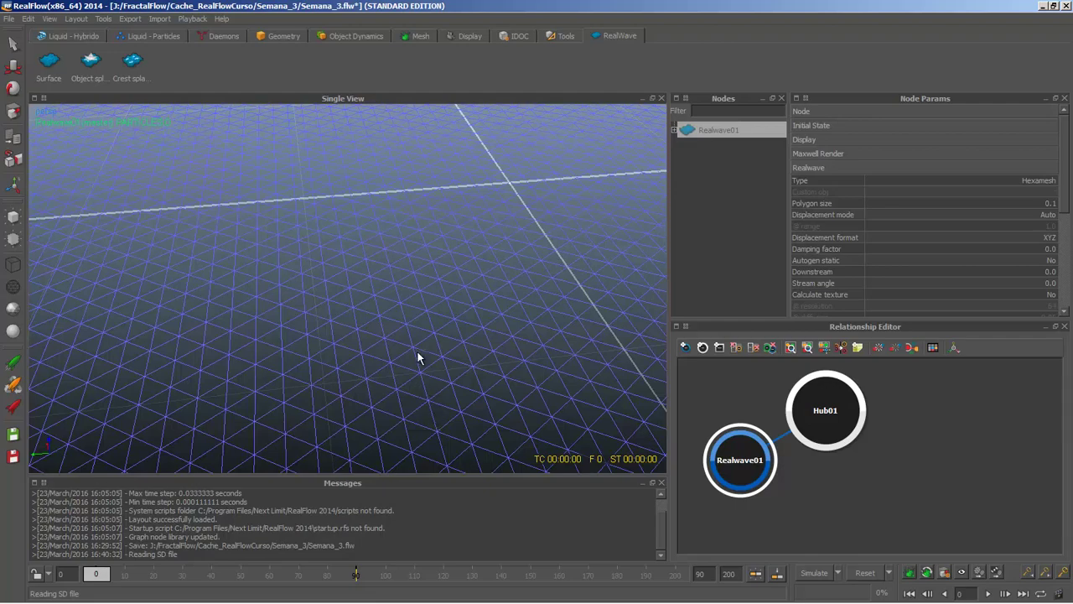
{"action": "scroll", "coordinate": [417, 352], "scroll_direction": "down", "scroll_amount": 6}
{"action": "left_click_drag", "start_coordinate": [417, 354], "coordinate": [385, 321], "text": "alt"}
{"action": "scroll", "coordinate": [414, 359], "scroll_direction": "up", "scroll_amount": 5}
{"action": "scroll", "coordinate": [413, 358], "scroll_direction": "up", "scroll_amount": 2}
{"action": "scroll", "coordinate": [384, 325], "scroll_direction": "down", "scroll_amount": 6}
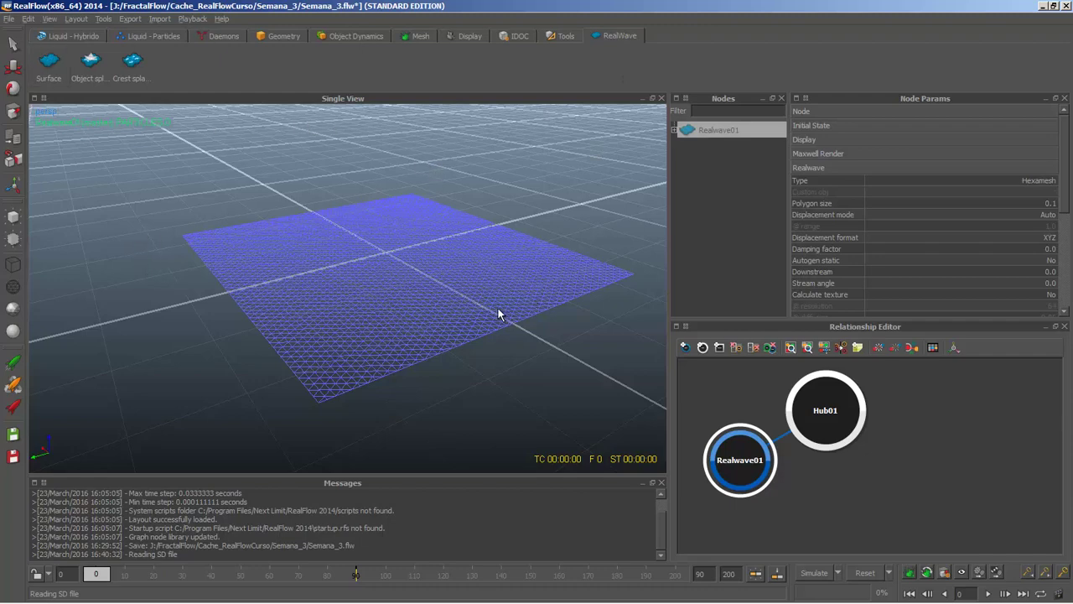
{"action": "mouse_move", "coordinate": [498, 311]}
{"action": "left_mouse_down", "text": "alt"}
{"action": "mouse_move", "coordinate": [520, 324]}
{"action": "mouse_move", "coordinate": [508, 328]}
{"action": "left_mouse_up", "text": "alt"}
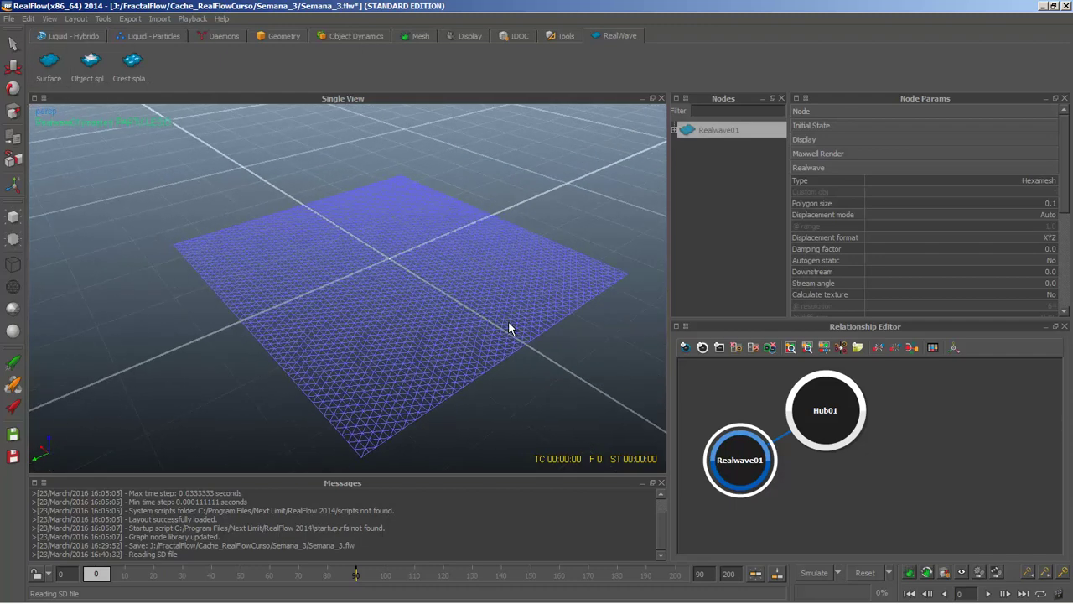
- Spread the Realwave01 and Hub01 nodes apart in the Relationship Editor, temporarily enlarging the editor
{"action": "left_click", "coordinate": [903, 450]}
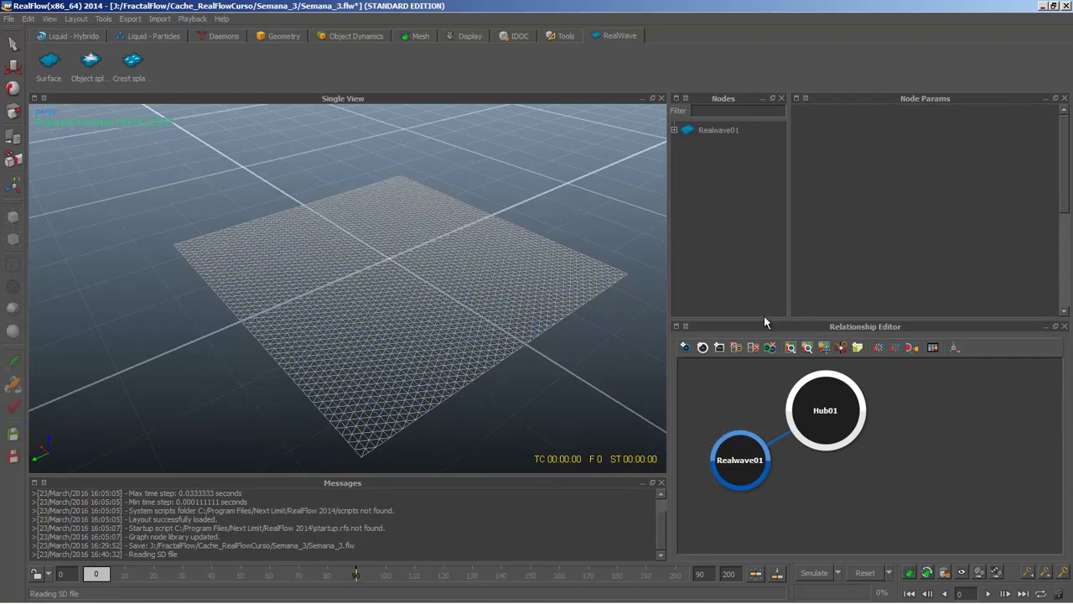
{"action": "left_click_drag", "start_coordinate": [764, 319], "coordinate": [764, 207]}
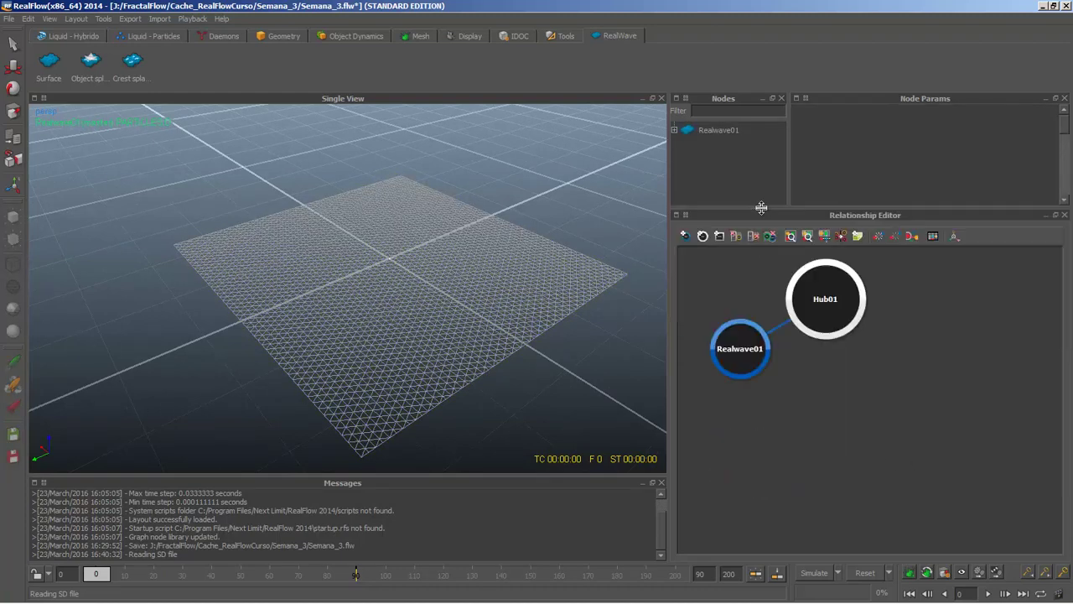
{"action": "left_click", "coordinate": [758, 365]}
{"action": "left_click", "coordinate": [714, 377]}
{"action": "left_click", "coordinate": [822, 356]}
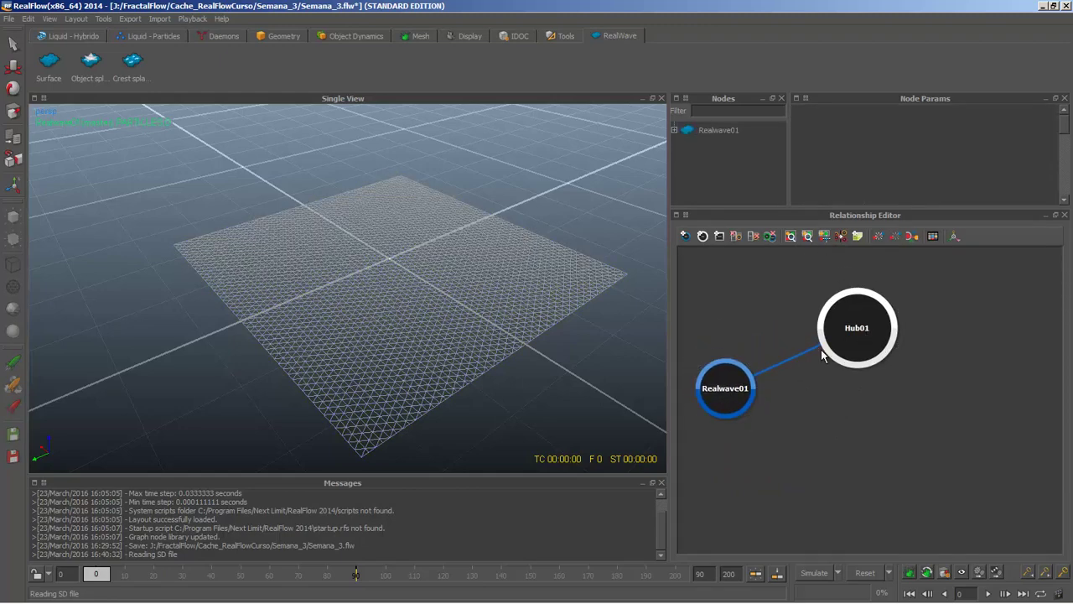
{"action": "left_click_drag", "start_coordinate": [762, 206], "coordinate": [767, 331]}
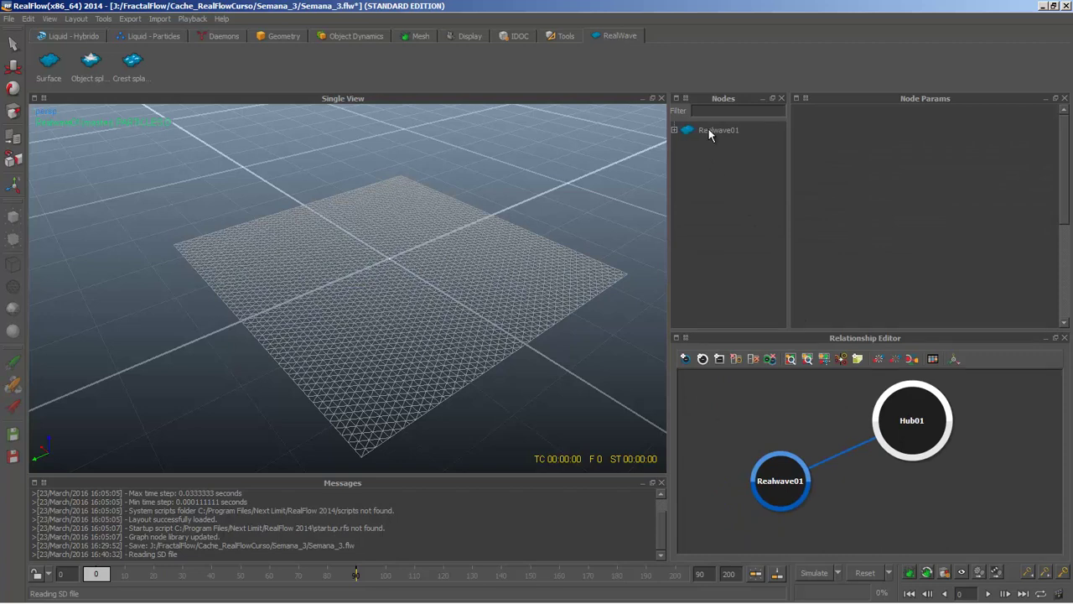
- Review the object interaction parameters in the sub-node under Realwave01 and collapse the branch again
{"action": "left_click", "coordinate": [708, 132]}
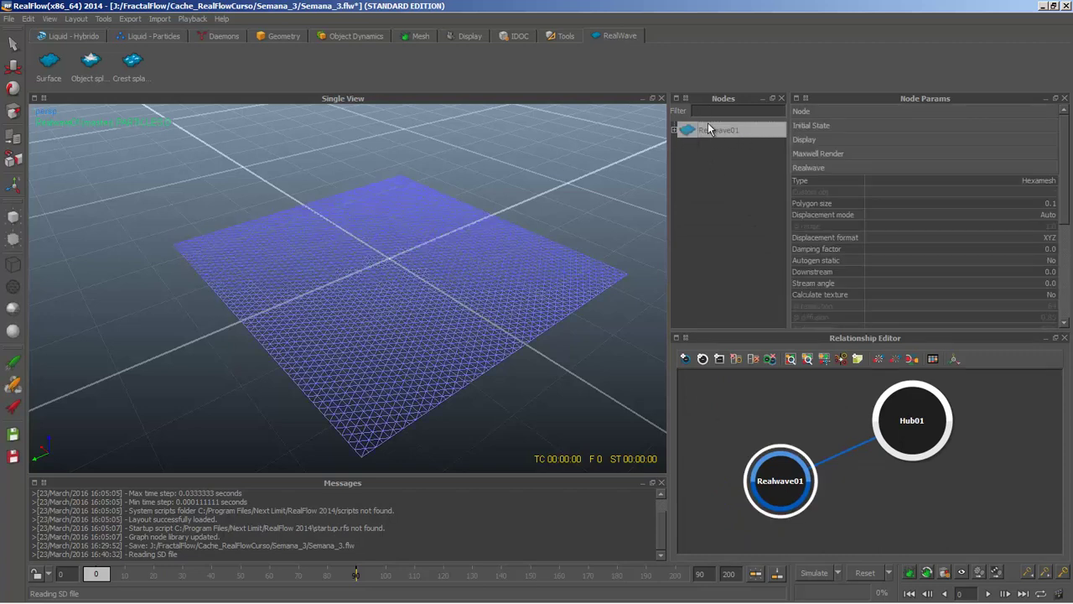
{"action": "left_click", "coordinate": [673, 130]}
{"action": "left_click", "coordinate": [674, 131]}
{"action": "left_click", "coordinate": [674, 131]}
{"action": "left_click", "coordinate": [724, 147]}
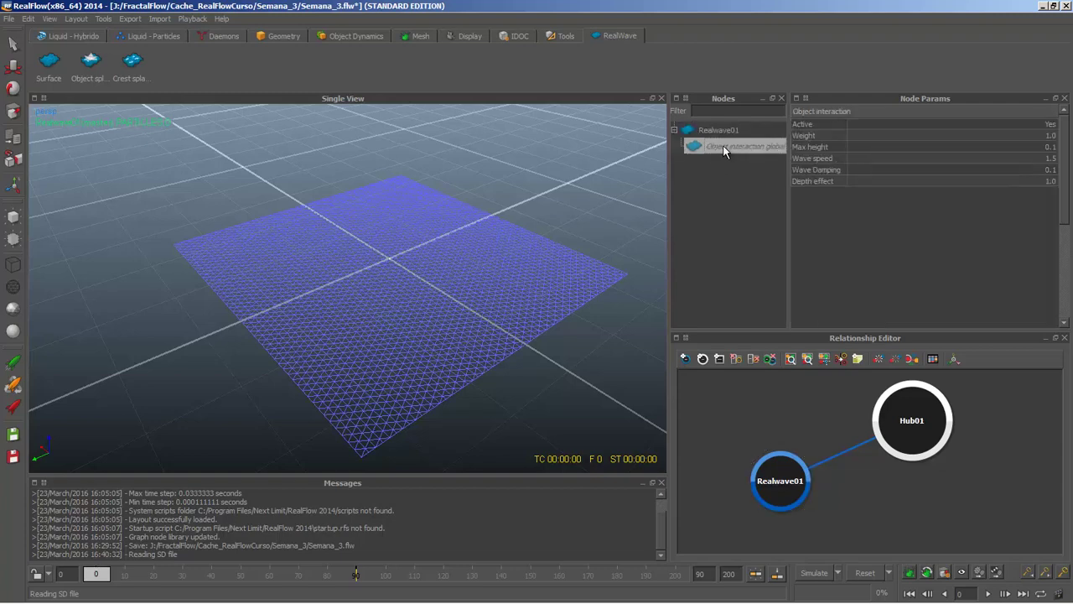
{"action": "left_click", "coordinate": [675, 130]}
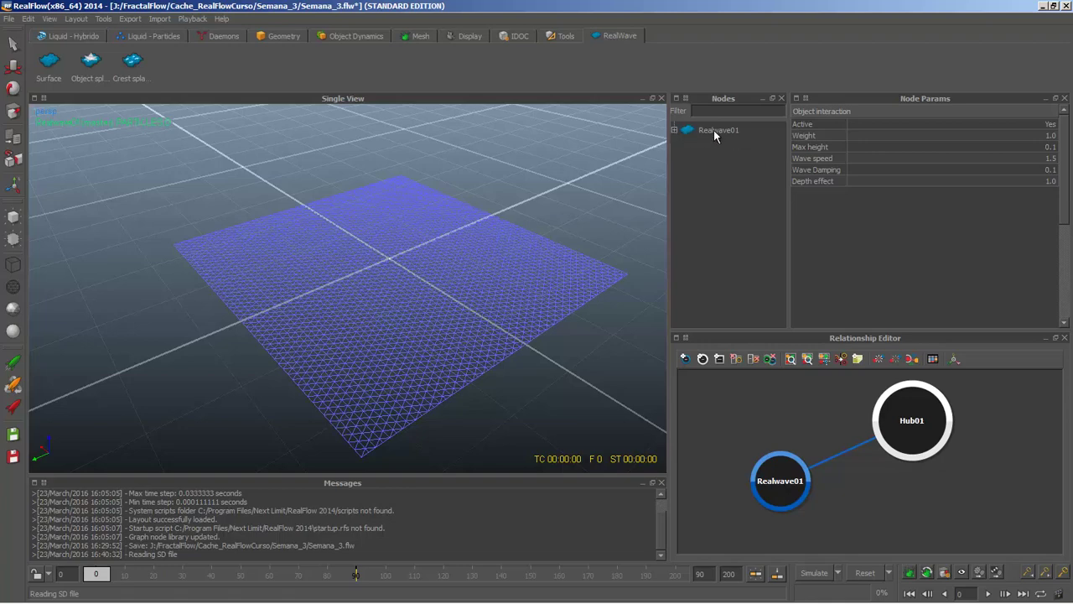
- Show Realwave01's Node parameters, including its position, rotation and scale
{"action": "left_click", "coordinate": [714, 130]}
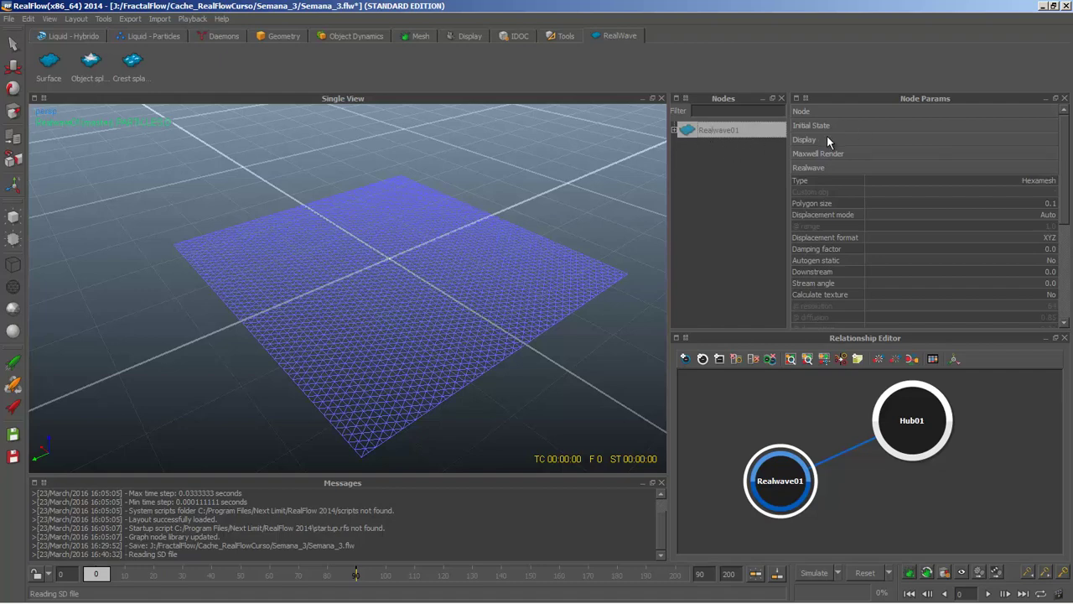
{"action": "left_click", "coordinate": [808, 114]}
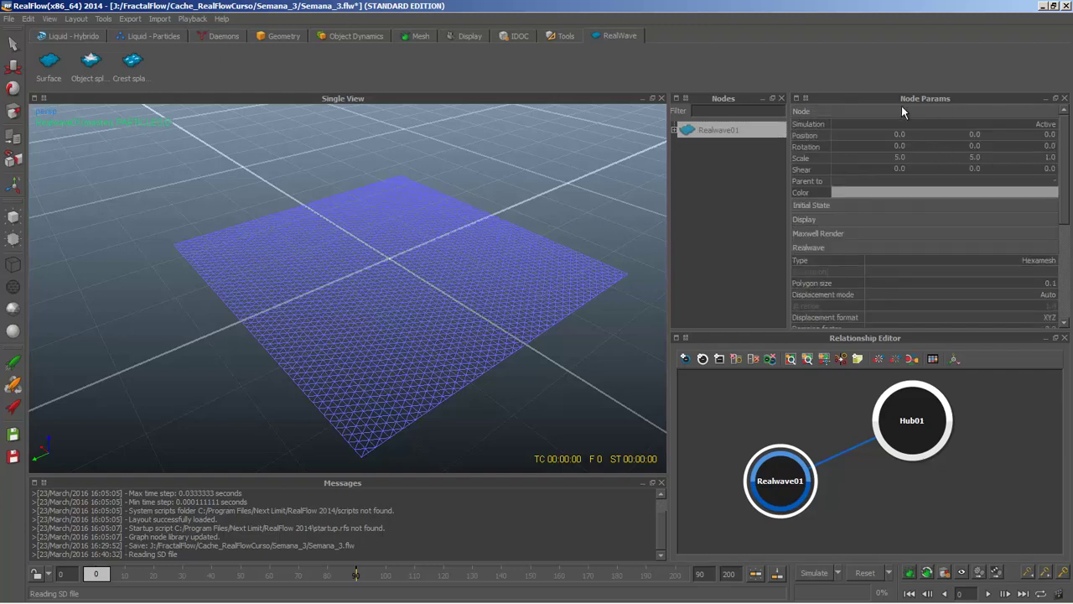
{"action": "left_click_drag", "start_coordinate": [1064, 158], "coordinate": [1061, 151]}
- Scale Realwave01 to about 8.96 along its Y axis and enlarge it slightly along X
{"action": "left_click", "coordinate": [742, 226]}
{"action": "left_click", "coordinate": [707, 132]}
{"action": "key", "text": "r"}
{"action": "left_click_drag", "start_coordinate": [338, 280], "coordinate": [67, 383]}
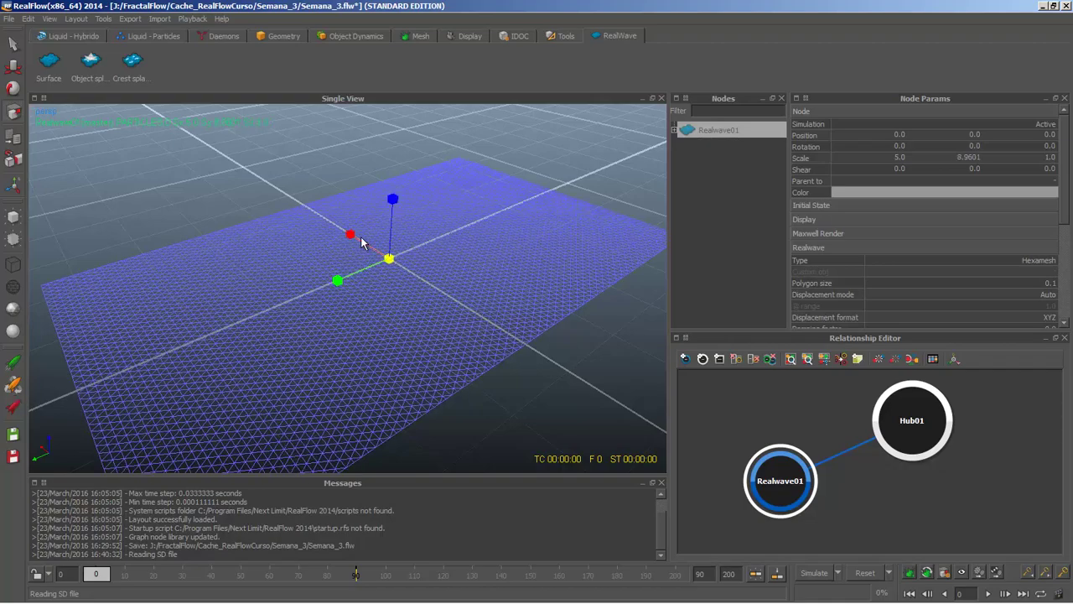
{"action": "left_click_drag", "start_coordinate": [344, 231], "coordinate": [318, 217]}
{"action": "left_click", "coordinate": [258, 164]}
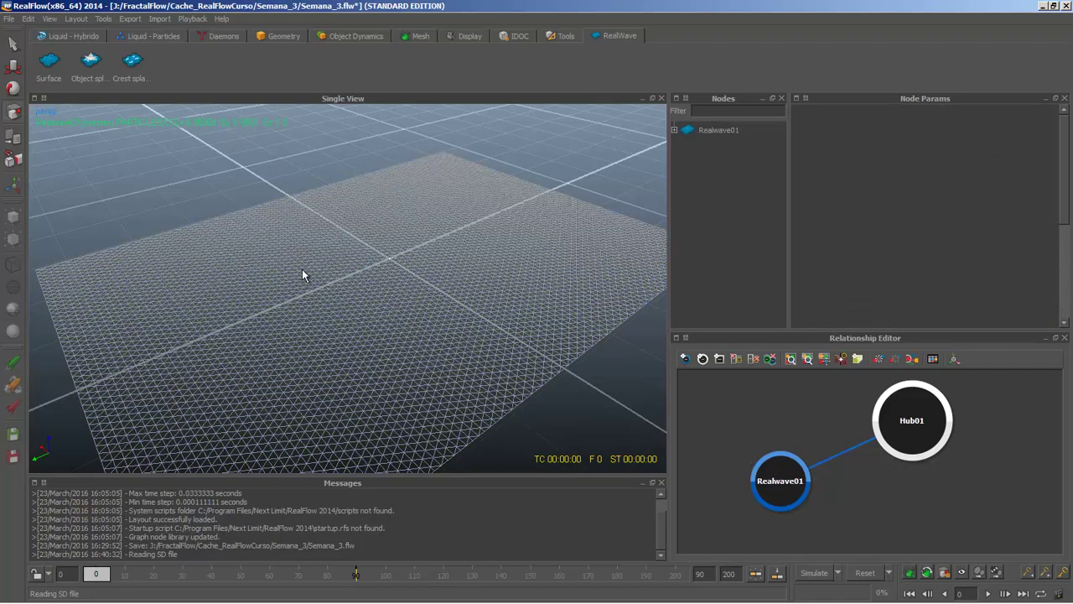
{"action": "left_click_drag", "start_coordinate": [303, 270], "coordinate": [397, 383], "text": "alt"}
{"action": "scroll", "coordinate": [420, 392], "scroll_direction": "up", "scroll_amount": 3}
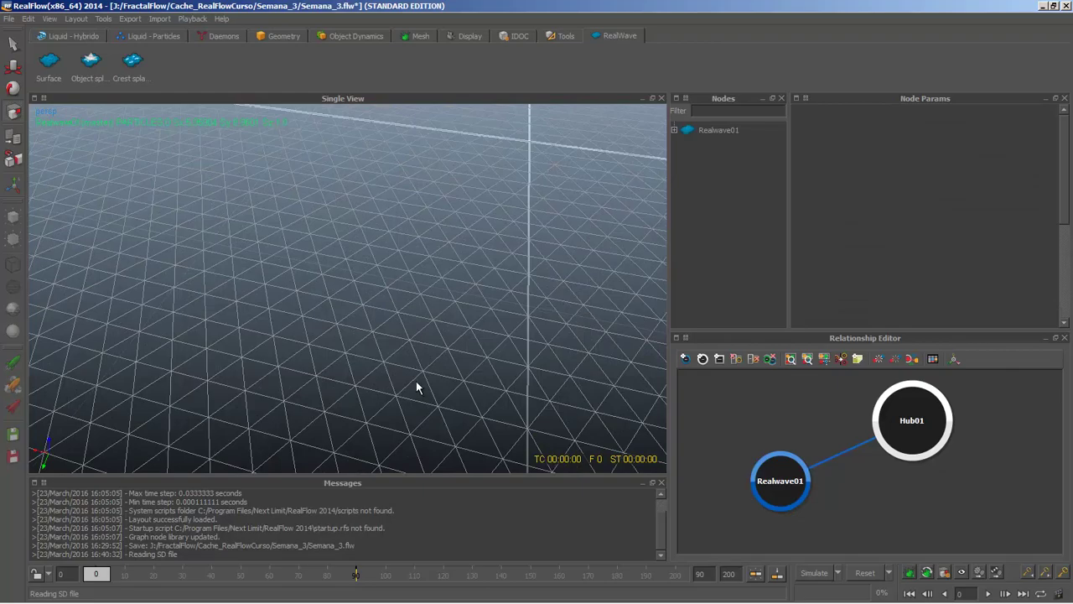
{"action": "scroll", "coordinate": [416, 381], "scroll_direction": "down", "scroll_amount": 5}
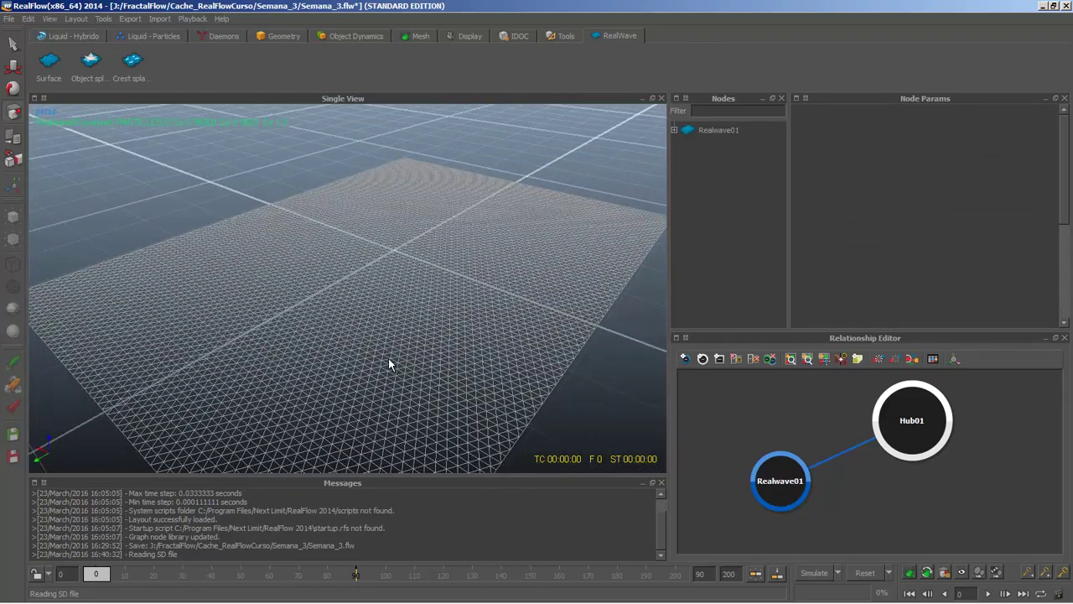
- Examine Realwave01's Realwave parameters, from Type and Polygon size through to the EDIT Static and CLEAR Static options
{"action": "left_click_drag", "start_coordinate": [388, 358], "coordinate": [626, 244], "text": "alt"}
{"action": "scroll", "coordinate": [387, 322], "scroll_direction": "down", "scroll_amount": 4}
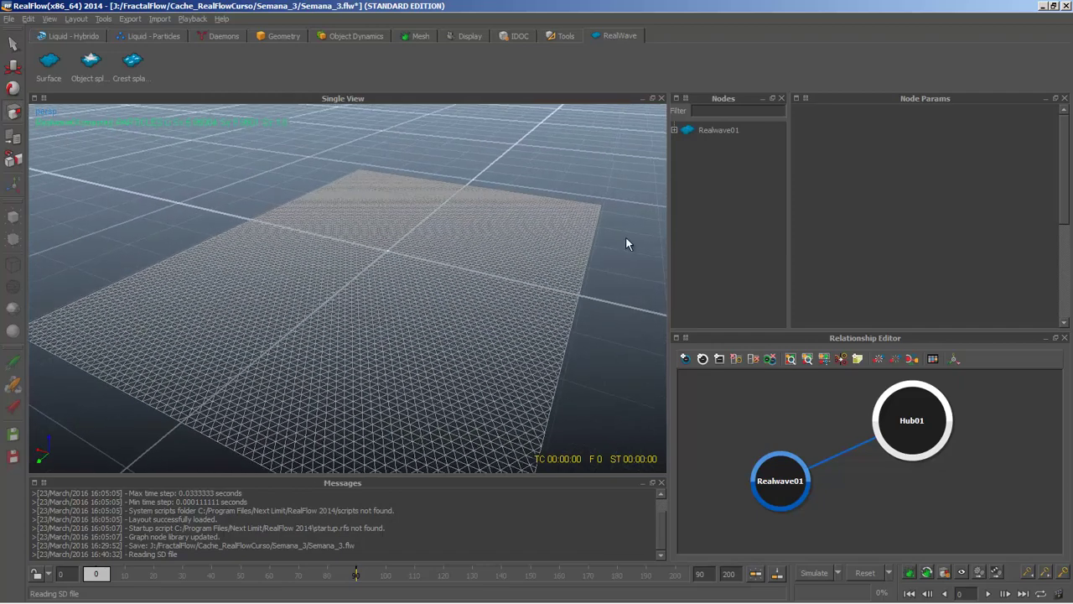
{"action": "left_click", "coordinate": [716, 134]}
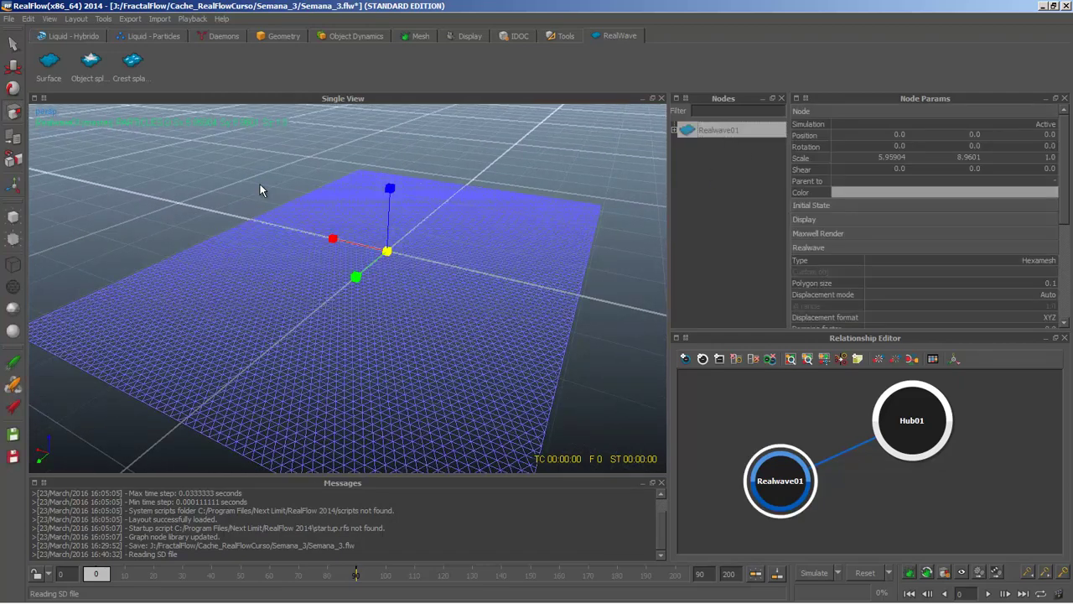
{"action": "key", "text": "w"}
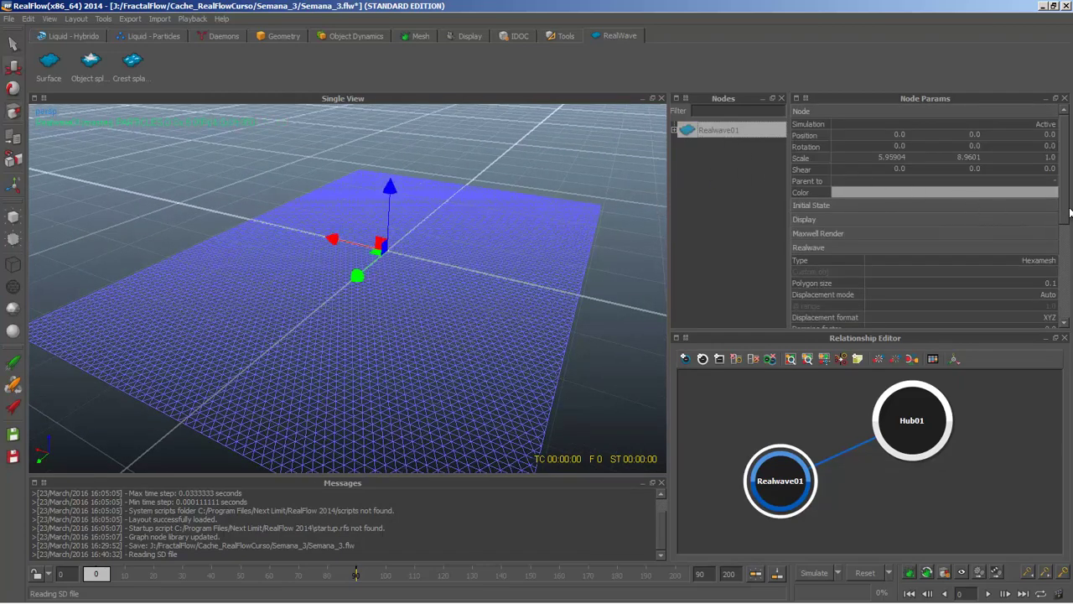
{"action": "left_click_drag", "start_coordinate": [1067, 214], "coordinate": [1061, 249]}
{"action": "scroll", "coordinate": [843, 145], "scroll_direction": "down", "scroll_amount": 3}
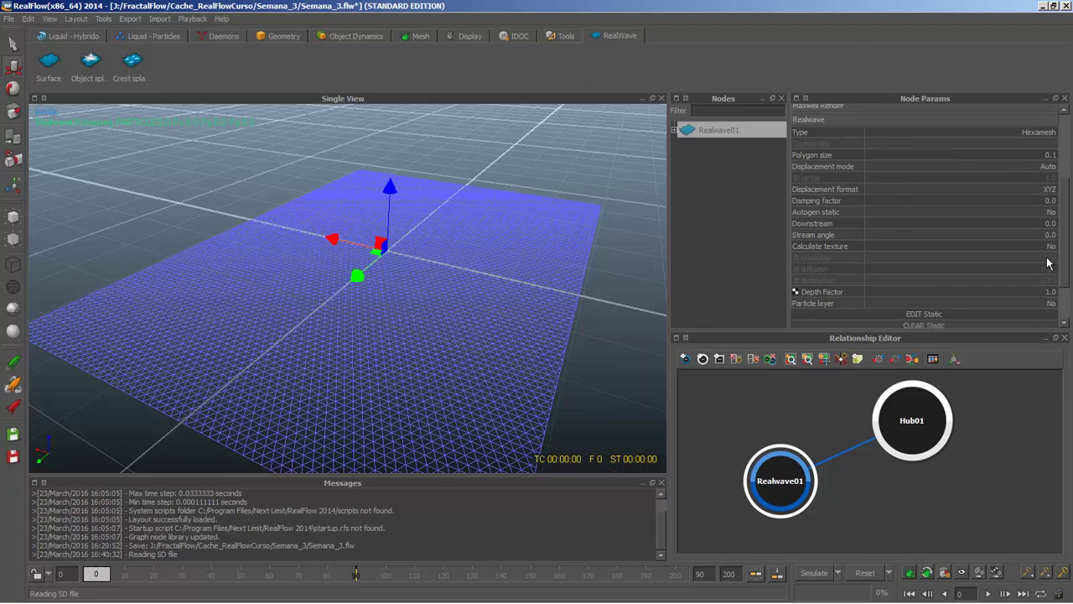
{"action": "scroll", "coordinate": [1069, 244], "scroll_direction": "up", "scroll_amount": 3}
{"action": "scroll", "coordinate": [1070, 241], "scroll_direction": "down", "scroll_amount": 3}
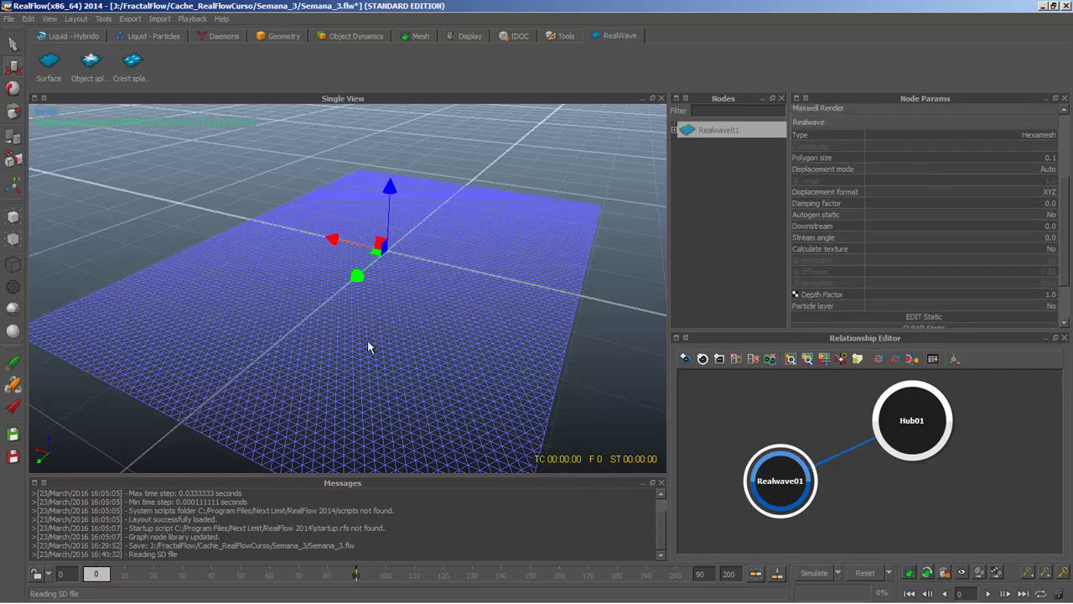
- Set Realwave01's polygon size to 1.0 and inspect the mesh density up close
{"action": "scroll", "coordinate": [425, 347], "scroll_direction": "up", "scroll_amount": 5}
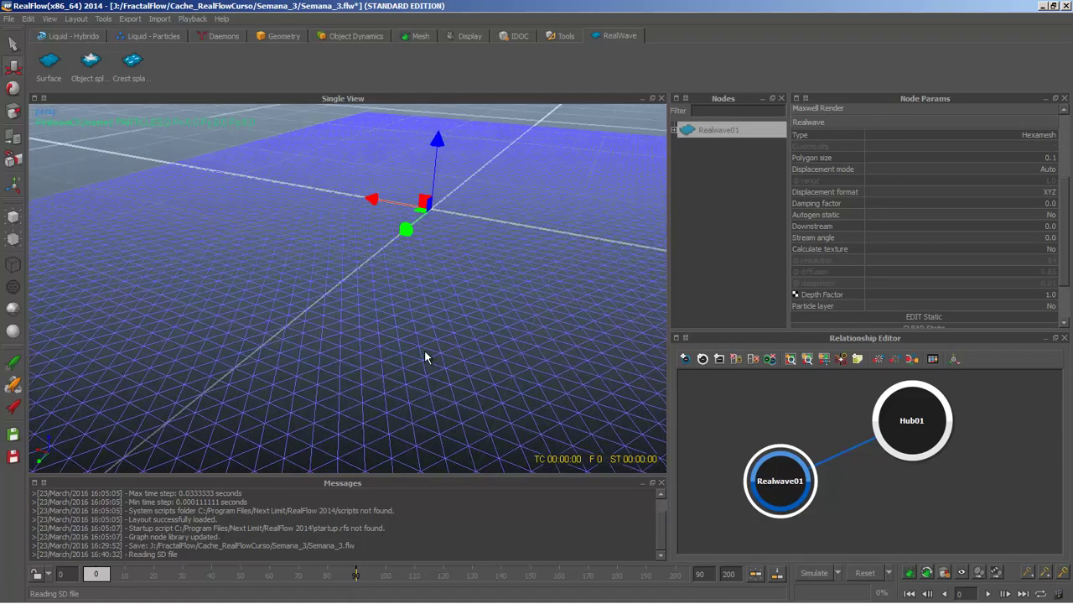
{"action": "scroll", "coordinate": [426, 347], "scroll_direction": "down", "scroll_amount": 1}
{"action": "middle_click_drag", "start_coordinate": [482, 327], "coordinate": [399, 259], "text": "alt"}
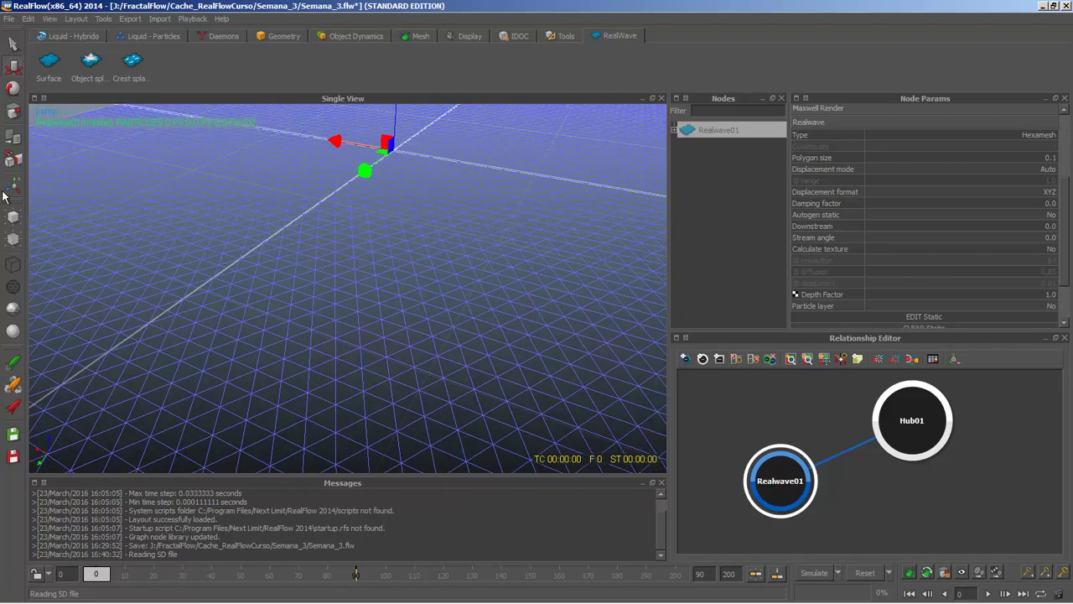
{"action": "middle_click_drag", "start_coordinate": [482, 258], "coordinate": [440, 215], "text": "alt"}
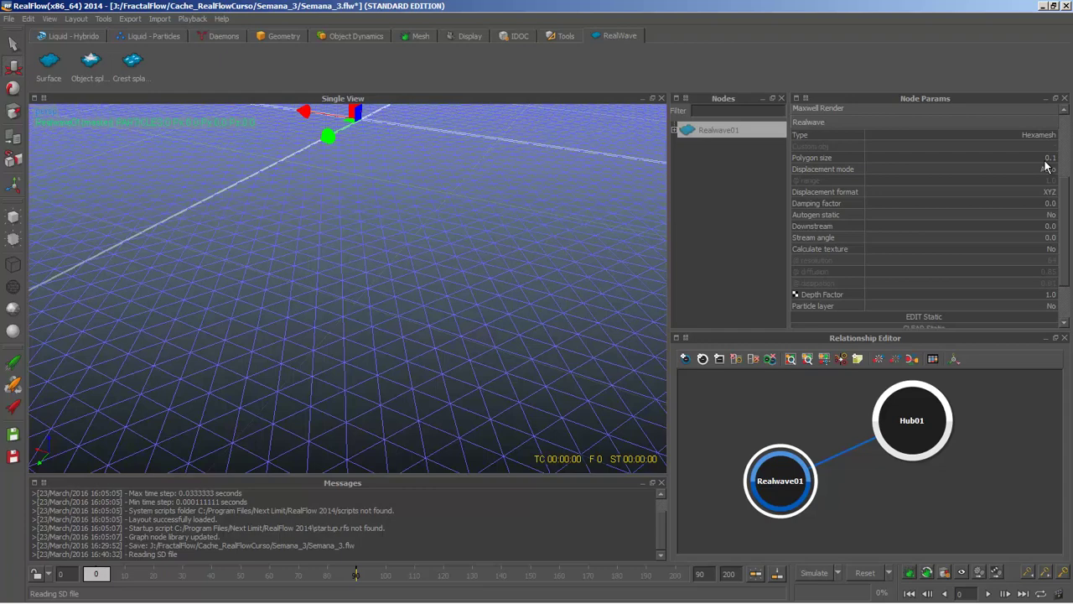
{"action": "double_click", "coordinate": [1050, 158]}
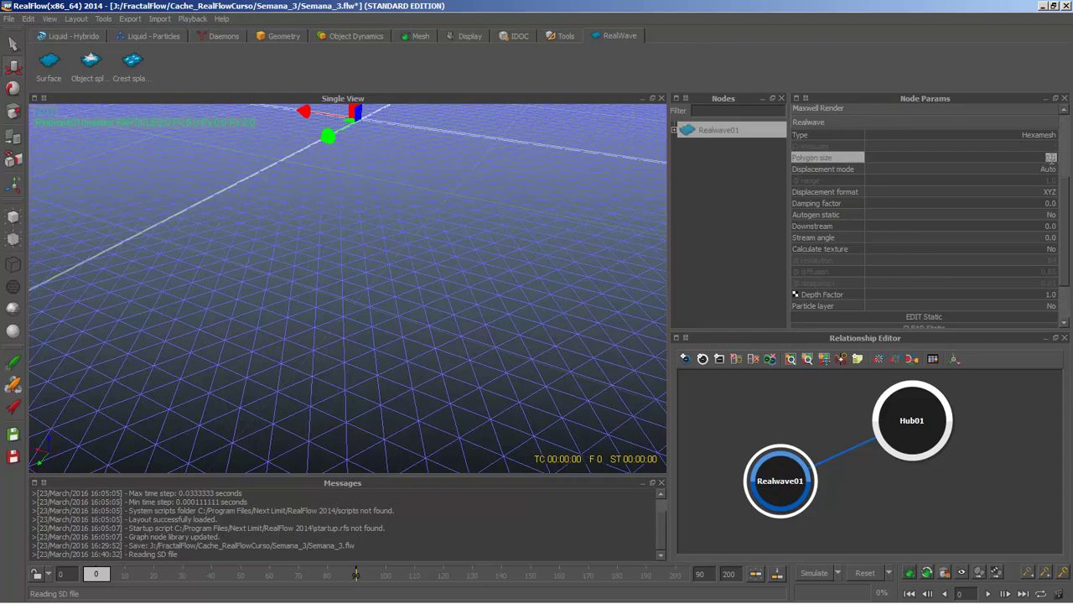
{"action": "type", "text": "1"}
{"action": "key", "text": "Return"}
{"action": "scroll", "coordinate": [421, 264], "scroll_direction": "down", "scroll_amount": 5}
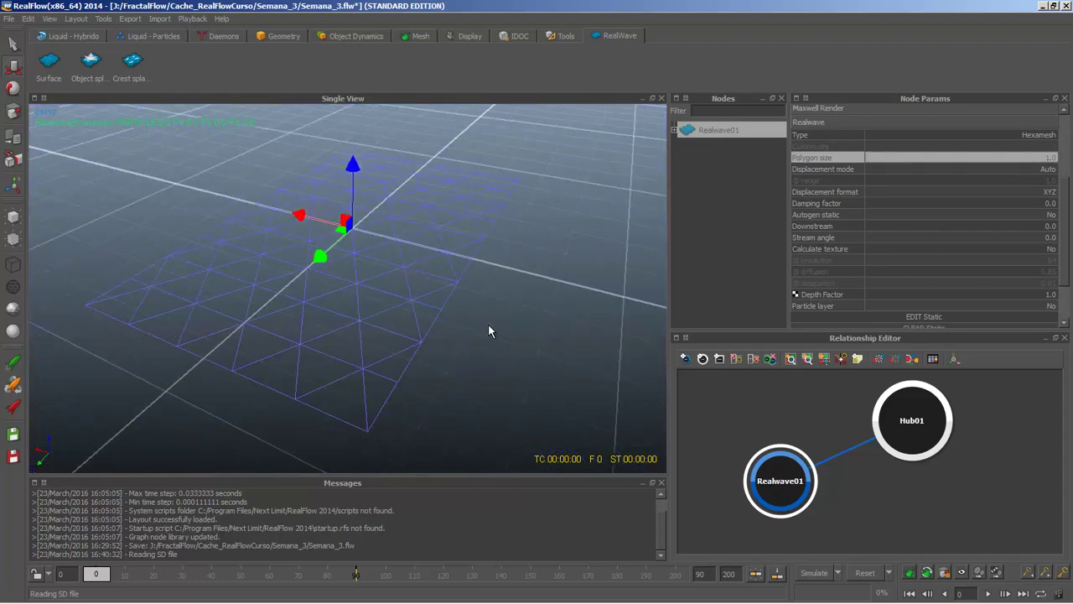
{"action": "scroll", "coordinate": [411, 335], "scroll_direction": "up", "scroll_amount": 10}
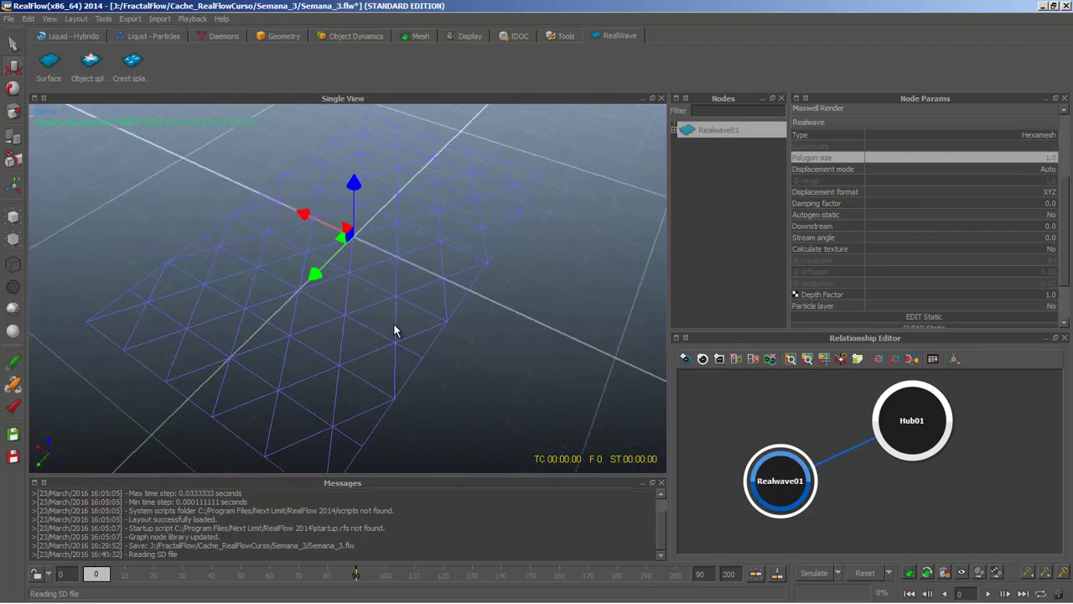
{"action": "scroll", "coordinate": [394, 230], "scroll_direction": "down", "scroll_amount": 5}
{"action": "scroll", "coordinate": [394, 233], "scroll_direction": "up", "scroll_amount": 4}
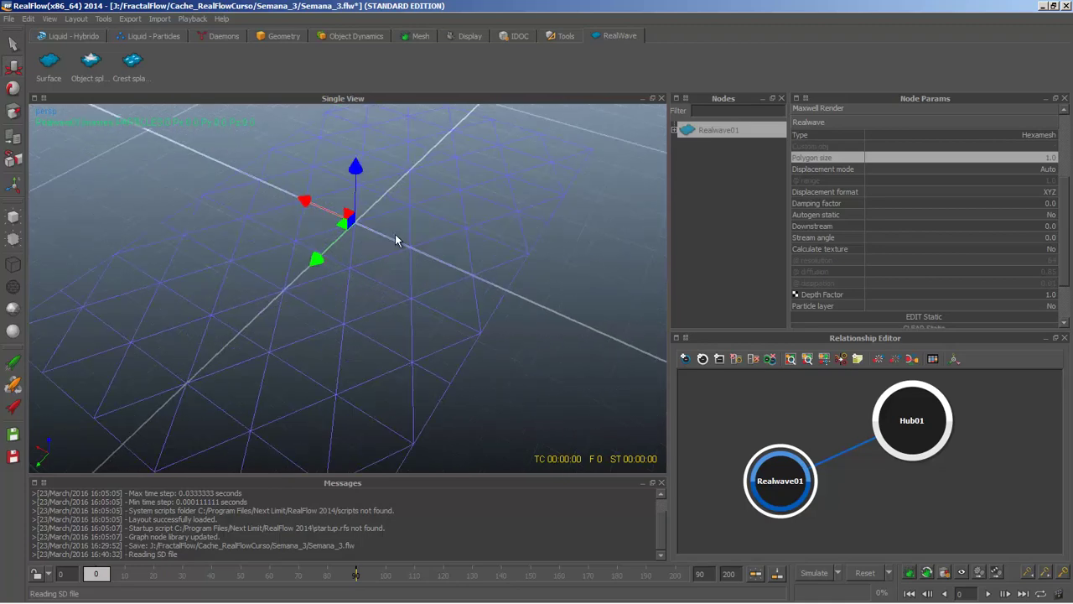
{"action": "scroll", "coordinate": [419, 226], "scroll_direction": "down", "scroll_amount": 2}
{"action": "scroll", "coordinate": [377, 243], "scroll_direction": "up", "scroll_amount": 2}
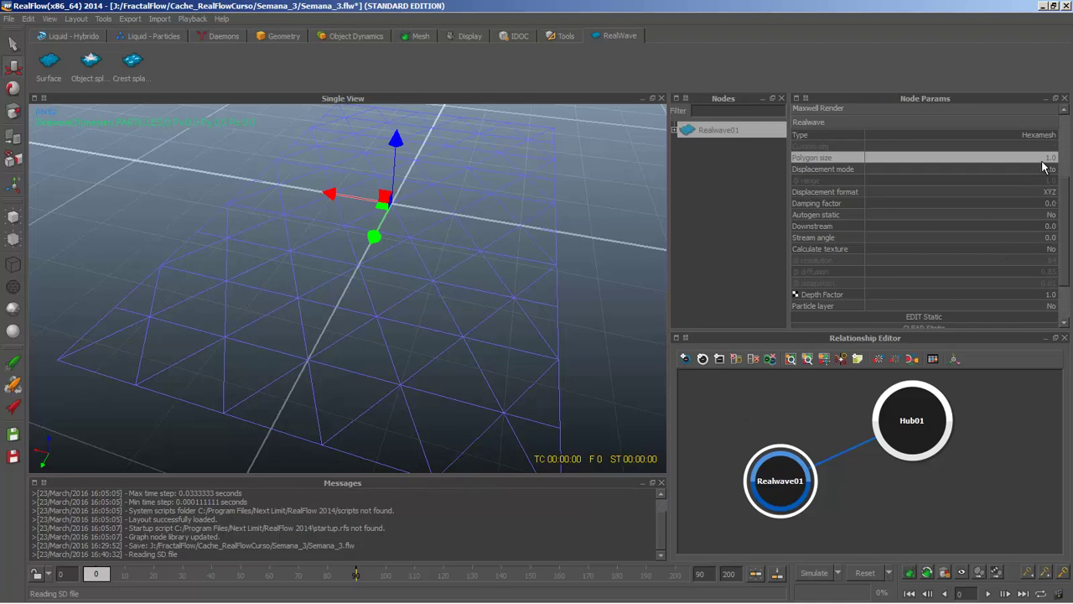
- Set Realwave01's polygon size to 0.1
{"action": "left_click_drag", "start_coordinate": [481, 227], "coordinate": [536, 210], "text": "alt"}
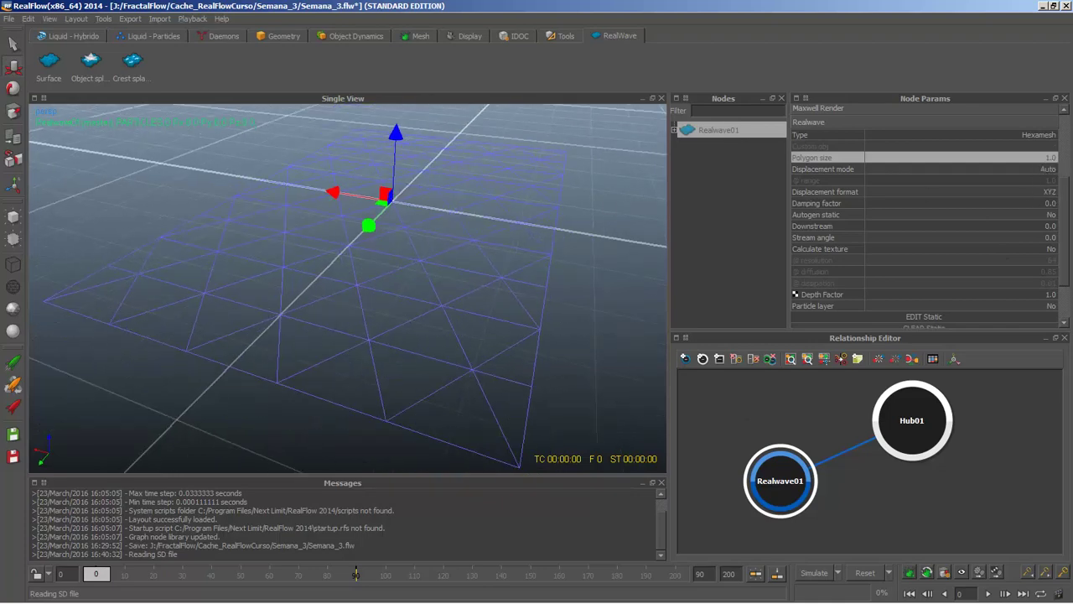
{"action": "left_click", "coordinate": [1051, 158]}
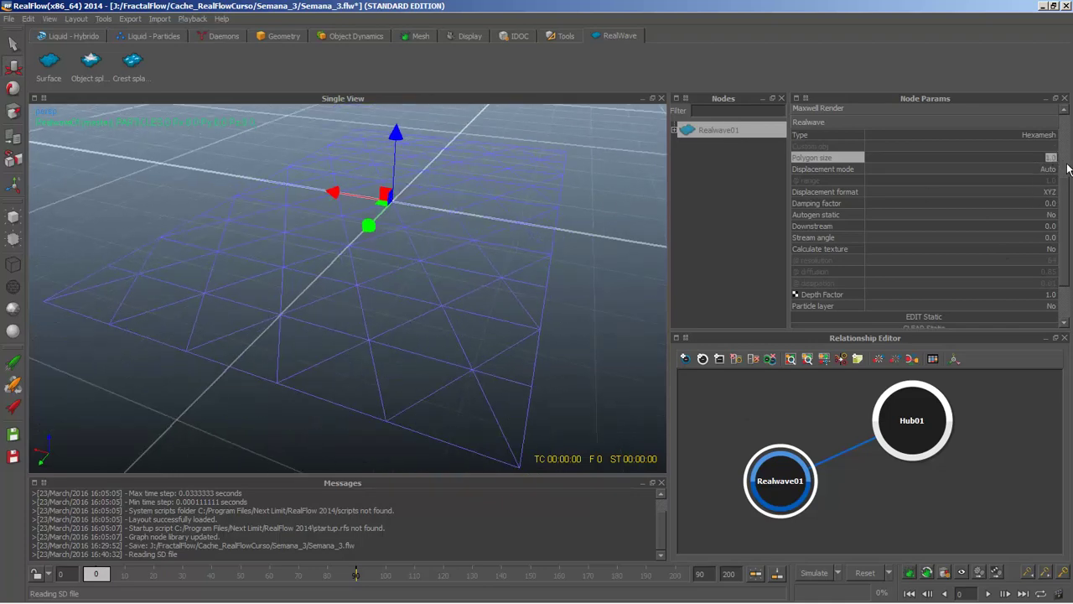
{"action": "type", "text": "0.1"}
{"action": "key", "text": "Return"}
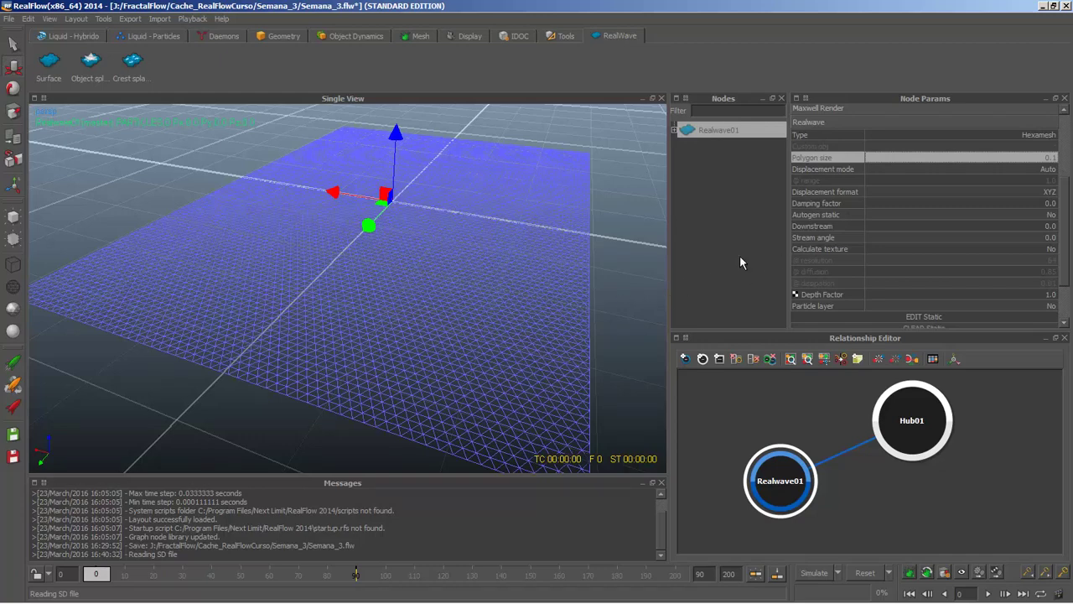
- Enlarge Realwave01 uniformly until the surface covers most of the viewport grid
{"action": "scroll", "coordinate": [411, 264], "scroll_direction": "down", "scroll_amount": 5}
{"action": "left_click_drag", "start_coordinate": [410, 310], "coordinate": [553, 253], "text": "alt"}
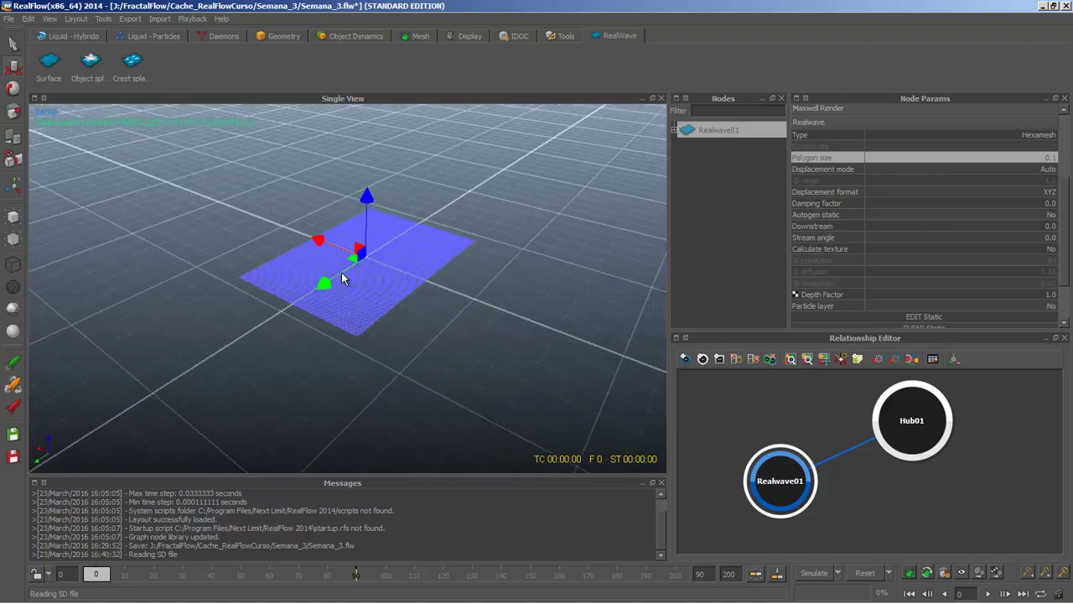
{"action": "key", "text": "r"}
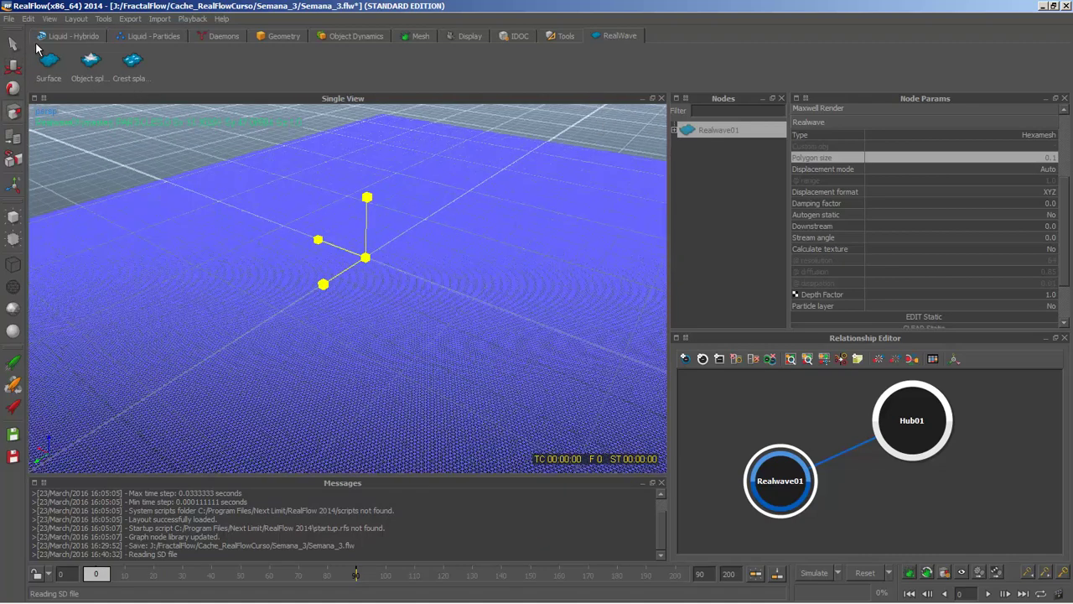
{"action": "left_click_drag", "start_coordinate": [318, 240], "coordinate": [321, 243]}
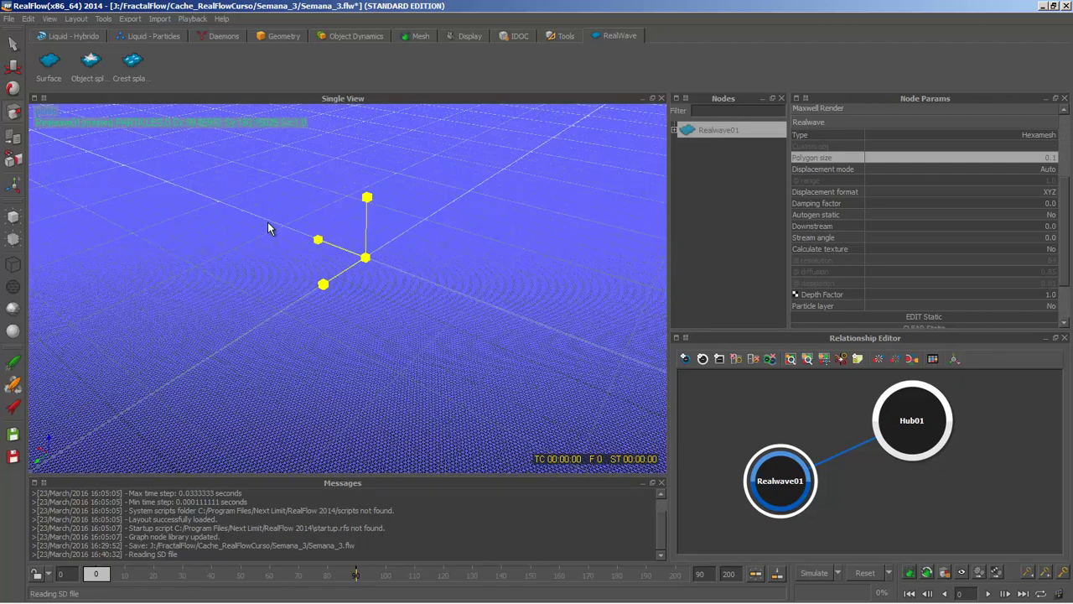
{"action": "key", "text": "e"}
{"action": "scroll", "coordinate": [365, 259], "scroll_direction": "down", "scroll_amount": 5}
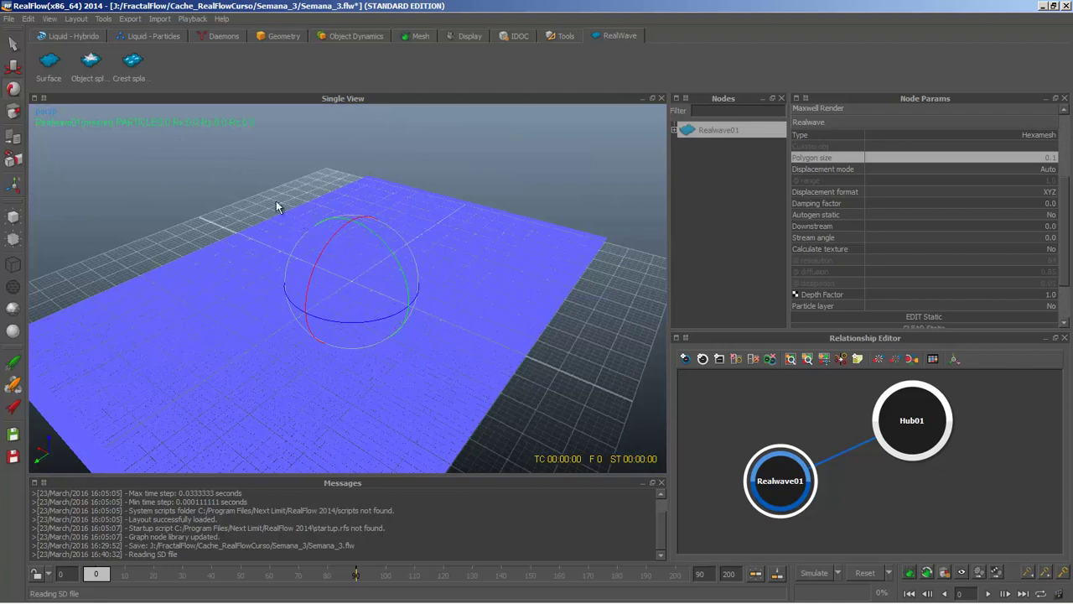
{"action": "key", "text": "w"}
{"action": "left_click", "coordinate": [461, 367]}
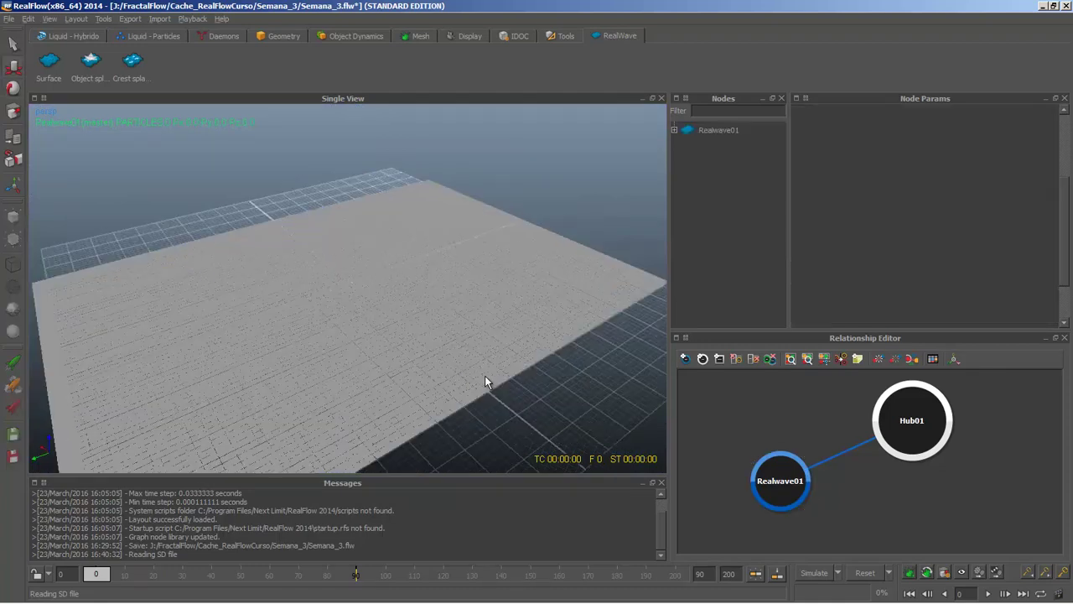
{"action": "left_click_drag", "start_coordinate": [484, 377], "coordinate": [508, 361], "text": "alt"}
{"action": "left_click", "coordinate": [374, 372]}
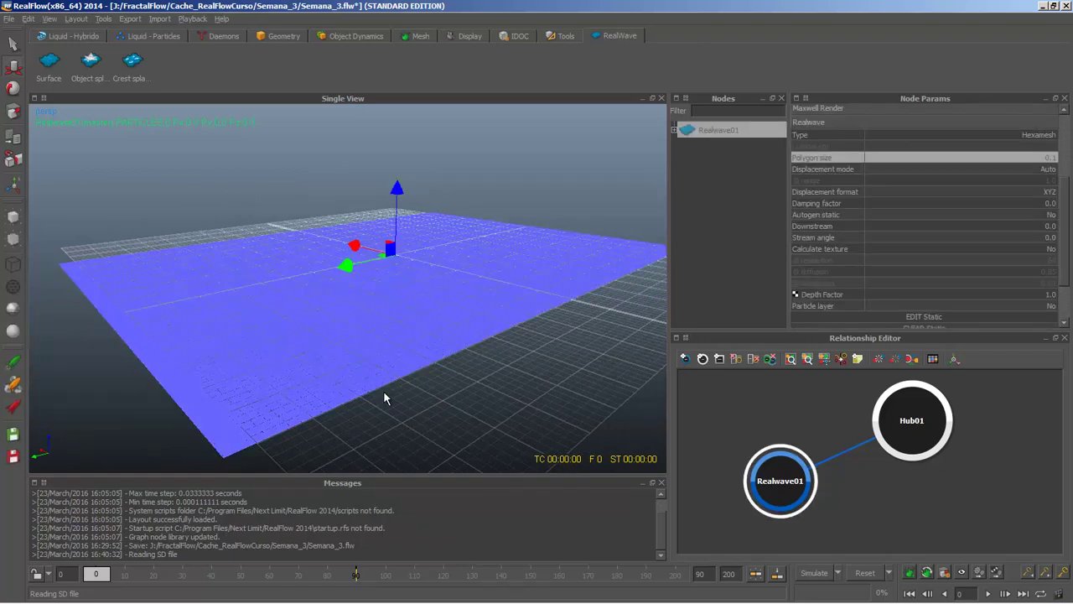
{"action": "left_click_drag", "start_coordinate": [384, 398], "coordinate": [402, 425], "text": "alt"}
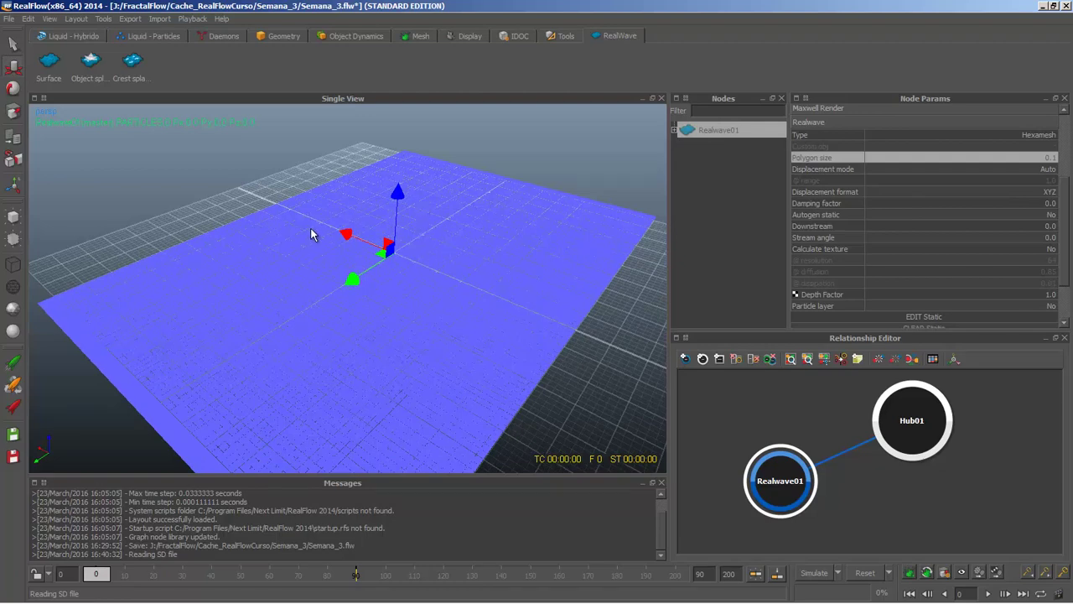
- Set the enlarged Realwave01's polygon size to 0.2 and inspect the mesh from a lower angle
{"action": "left_click", "coordinate": [1051, 158]}
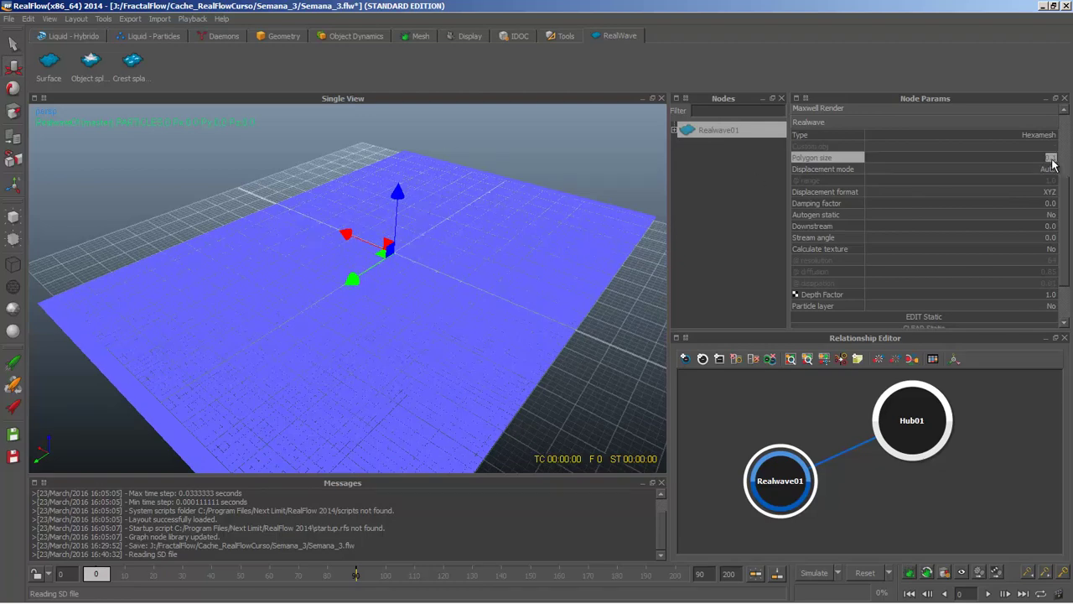
{"action": "type", "text": "0.2"}
{"action": "key", "text": "Return"}
{"action": "scroll", "coordinate": [491, 459], "scroll_direction": "up", "scroll_amount": 3}
{"action": "left_click_drag", "start_coordinate": [491, 460], "coordinate": [450, 304], "text": "alt"}
- Scale Realwave01 down slightly on all axes, to about 63 in X and 95 in Y, and deselect it
{"action": "key", "text": "v"}
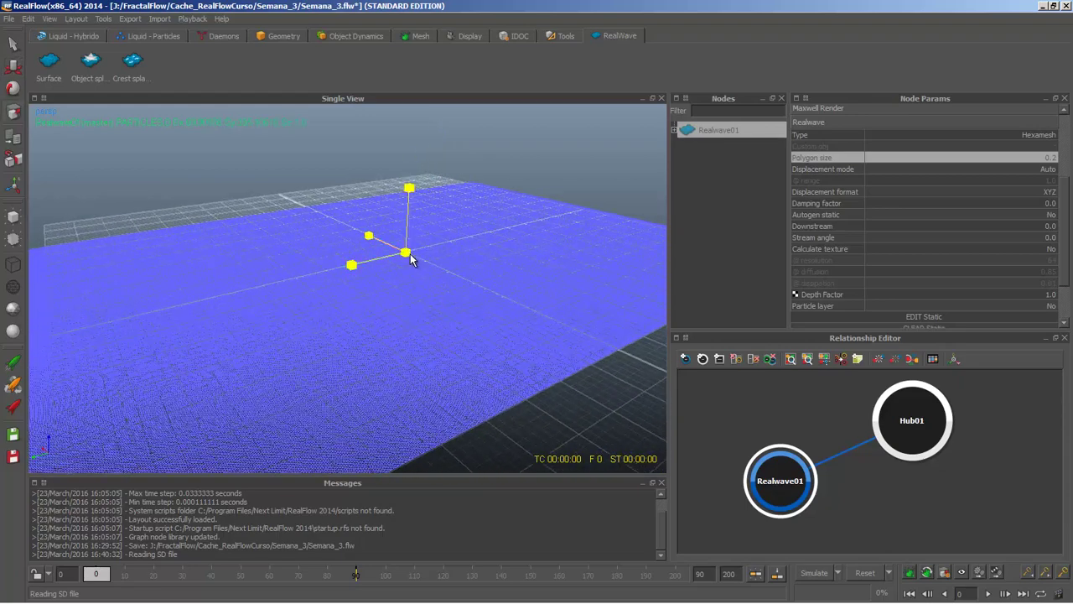
{"action": "scroll", "coordinate": [395, 264], "scroll_direction": "down", "scroll_amount": 3}
{"action": "left_click_drag", "start_coordinate": [394, 264], "coordinate": [424, 268]}
{"action": "key", "text": "c"}
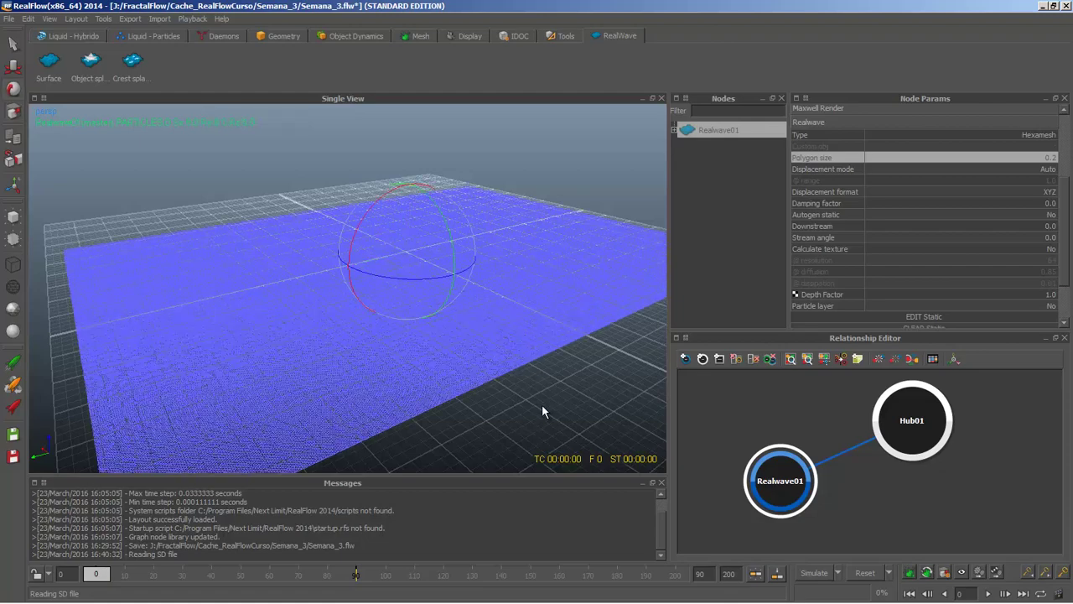
{"action": "key", "text": "x"}
{"action": "left_click_drag", "start_coordinate": [520, 397], "coordinate": [405, 283], "text": "alt"}
{"action": "left_click", "coordinate": [552, 402]}
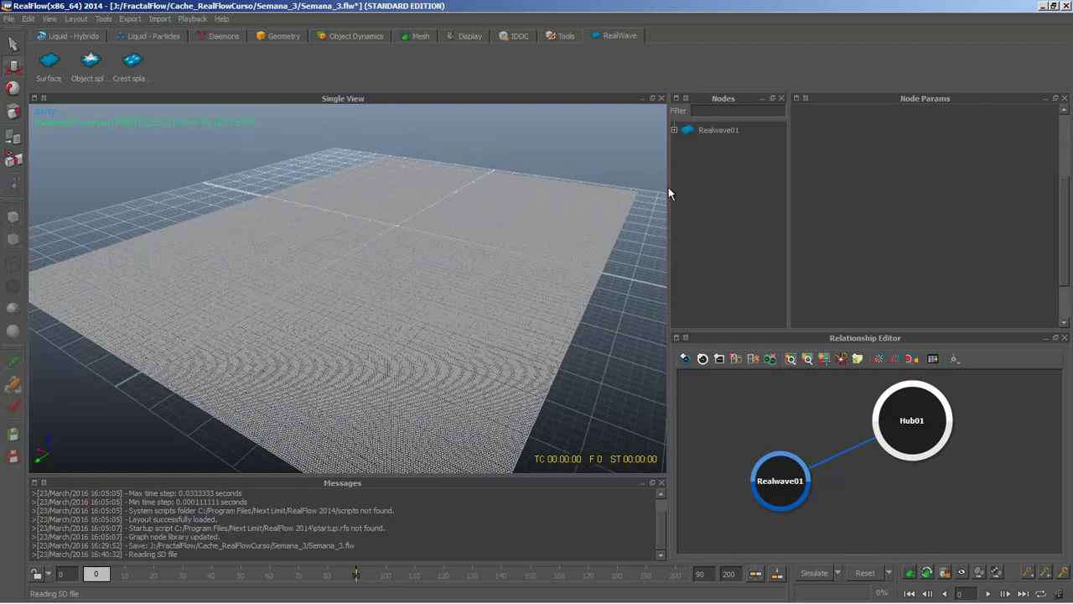
- Examine Realwave01's parameters, including polygon size and the static options, and view the surface from several angles
{"action": "left_click", "coordinate": [705, 133]}
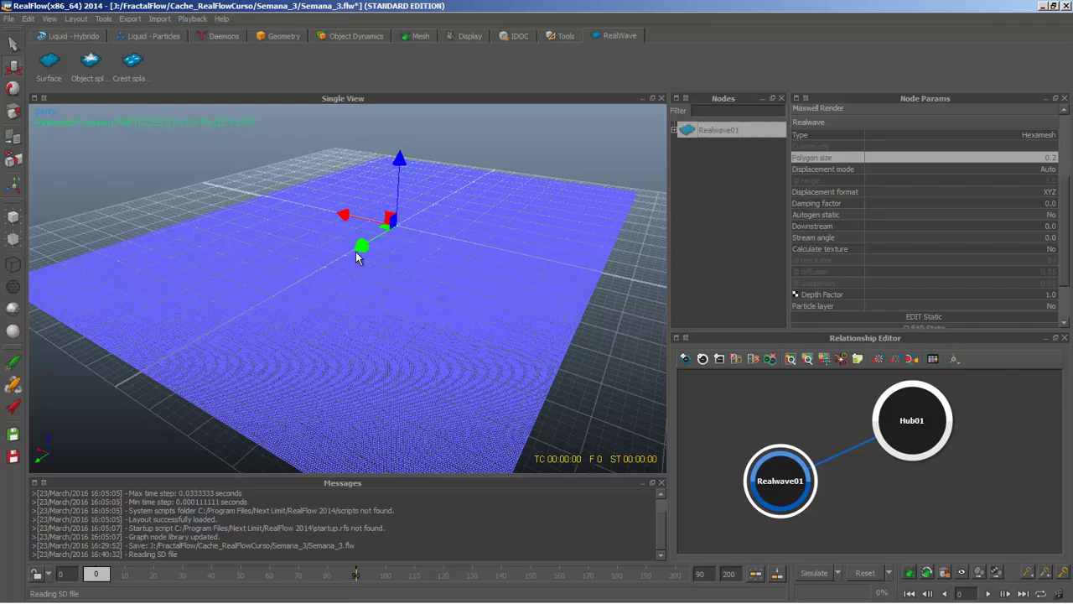
{"action": "left_click_drag", "start_coordinate": [357, 252], "coordinate": [453, 252], "text": "alt"}
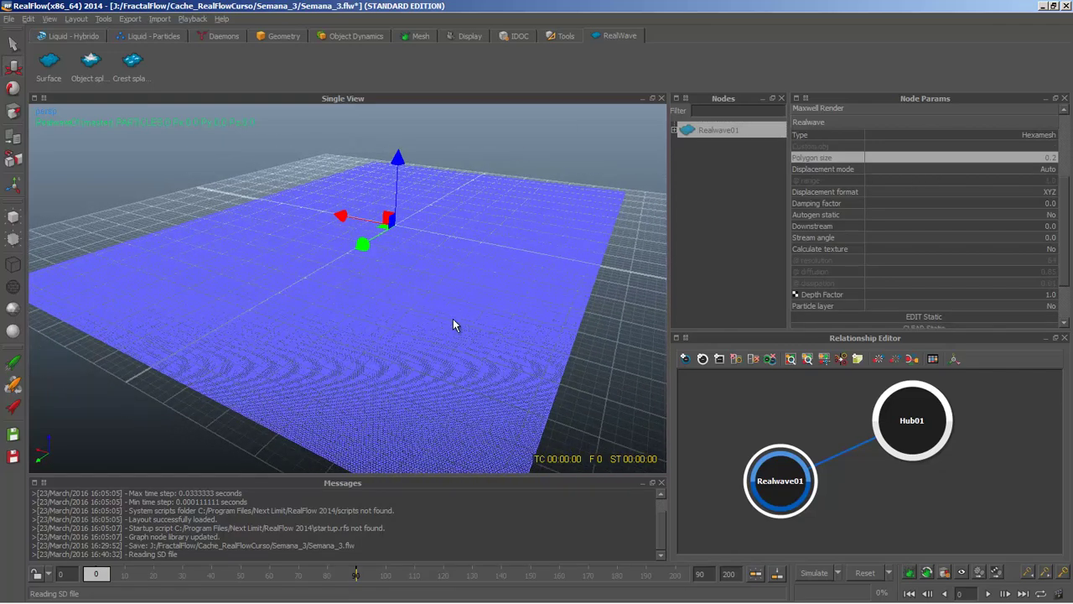
{"action": "left_click_drag", "start_coordinate": [453, 325], "coordinate": [318, 314], "text": "alt"}
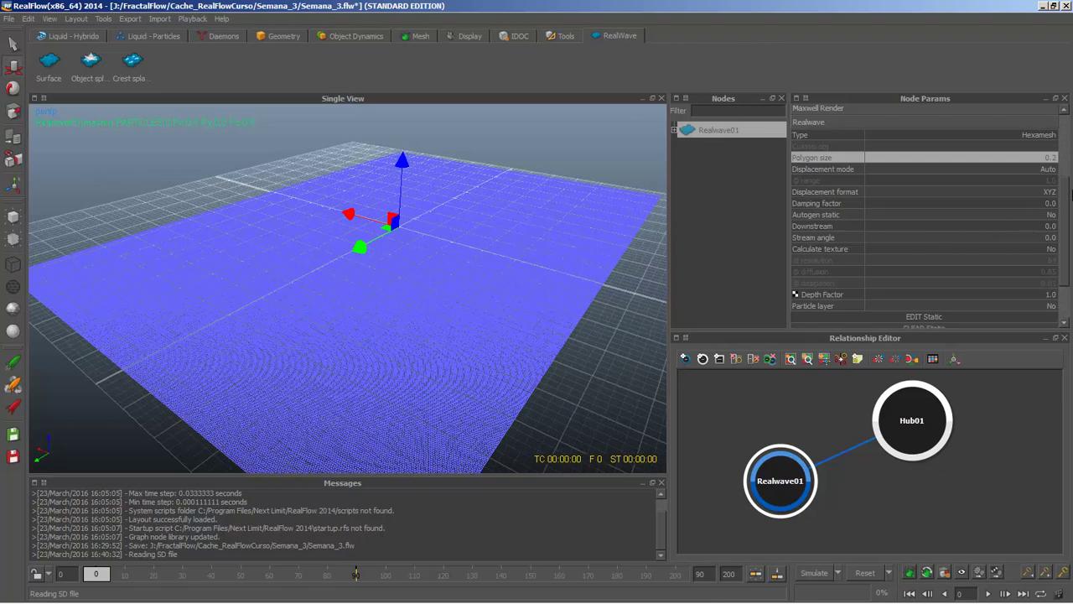
{"action": "left_click_drag", "start_coordinate": [1068, 202], "coordinate": [1066, 217]}
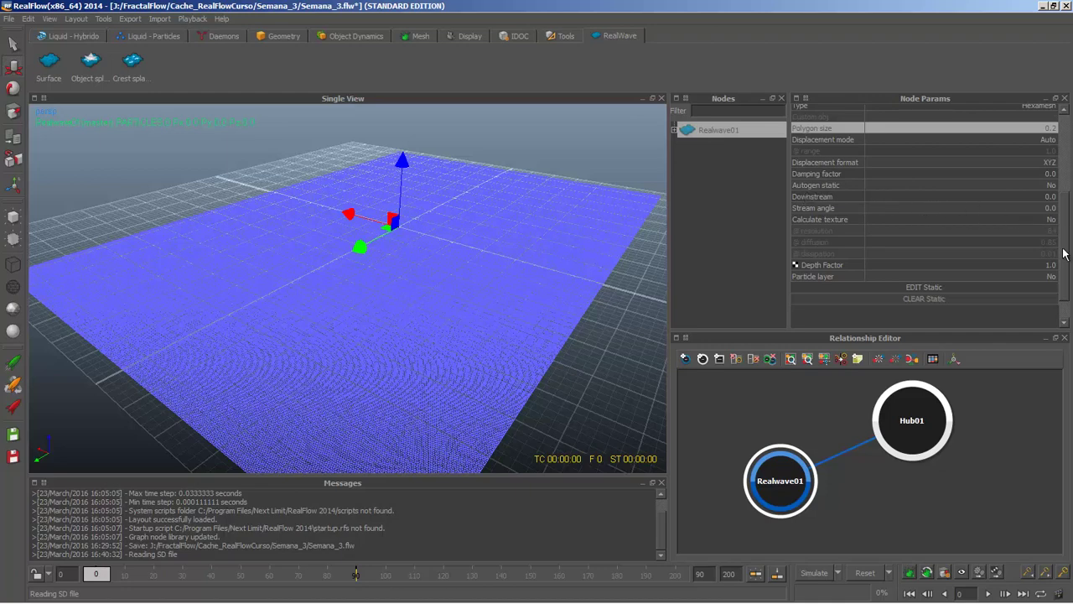
{"action": "left_click_drag", "start_coordinate": [1067, 252], "coordinate": [1067, 198]}
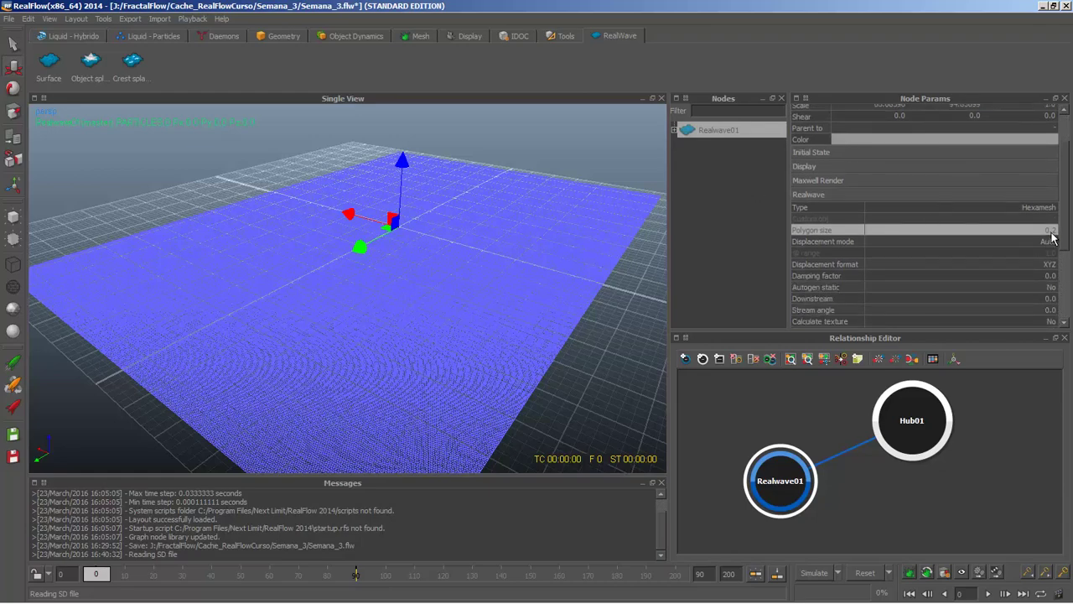
{"action": "left_click", "coordinate": [688, 190]}
{"action": "left_click_drag", "start_coordinate": [417, 216], "coordinate": [440, 254], "text": "alt"}
{"action": "left_click", "coordinate": [436, 240]}
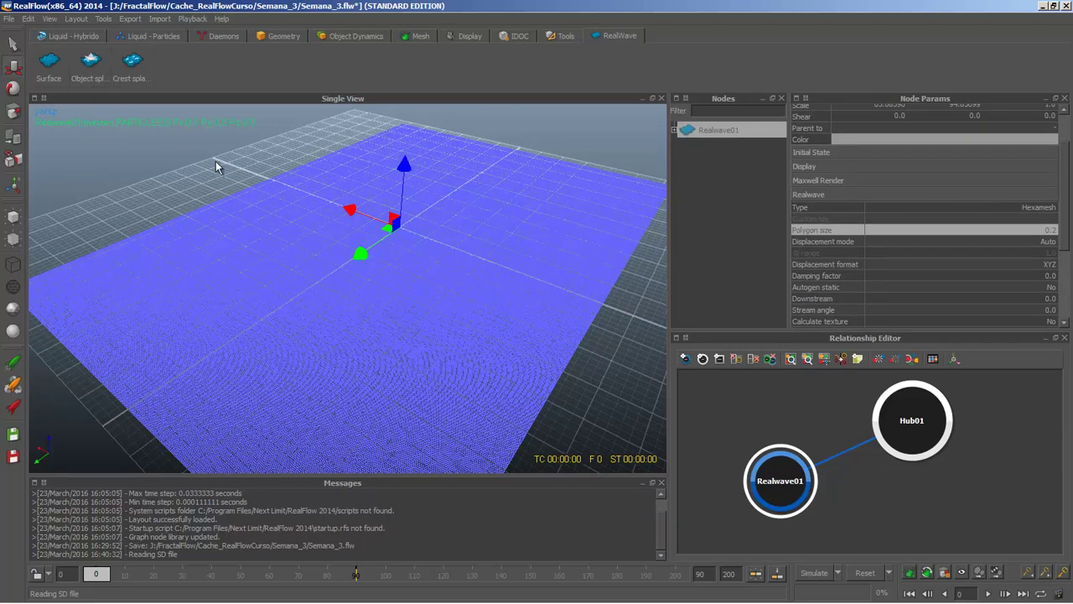
{"action": "left_click", "coordinate": [586, 150]}
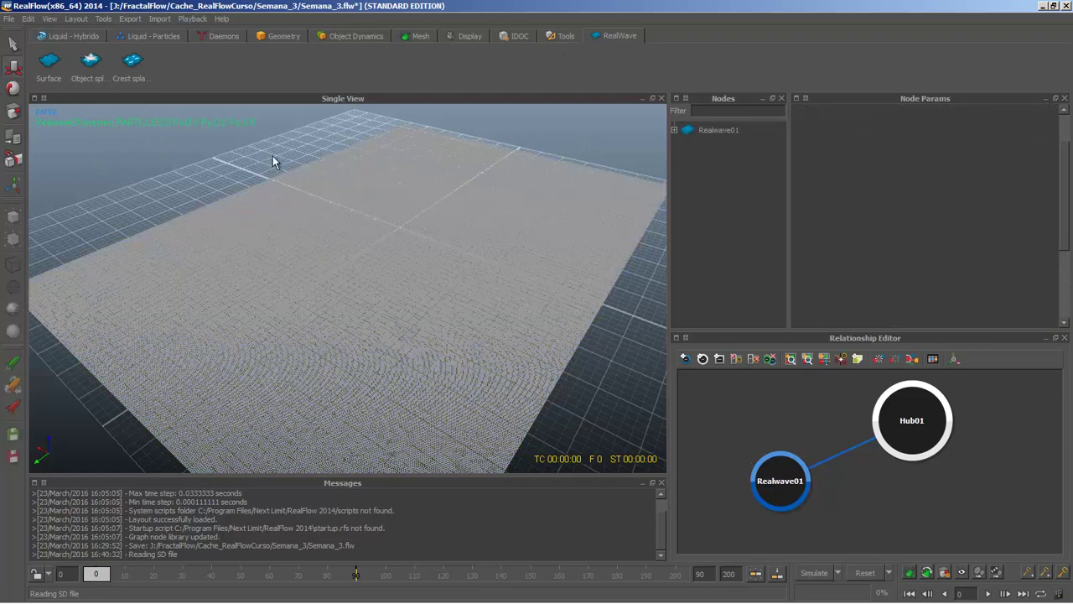
{"action": "left_click_drag", "start_coordinate": [272, 155], "coordinate": [304, 162], "text": "alt"}
{"action": "left_click_drag", "start_coordinate": [421, 201], "coordinate": [330, 152], "text": "alt"}
{"action": "left_click", "coordinate": [438, 275]}
{"action": "left_click", "coordinate": [316, 198]}
{"action": "left_click_drag", "start_coordinate": [316, 198], "coordinate": [317, 204], "text": "alt"}
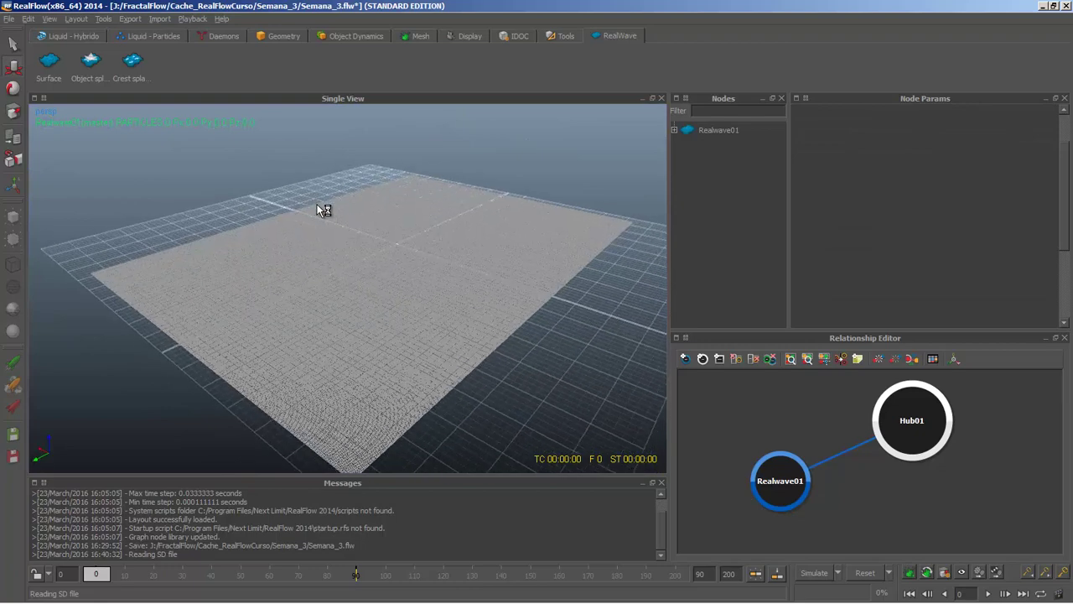
- Inspect Realwave01's mesh from several angles and distances, both selected and deselected
{"action": "left_click", "coordinate": [442, 256]}
{"action": "left_click_drag", "start_coordinate": [442, 256], "coordinate": [399, 237], "text": "alt"}
{"action": "middle_click_drag", "start_coordinate": [399, 232], "coordinate": [394, 223], "text": "alt"}
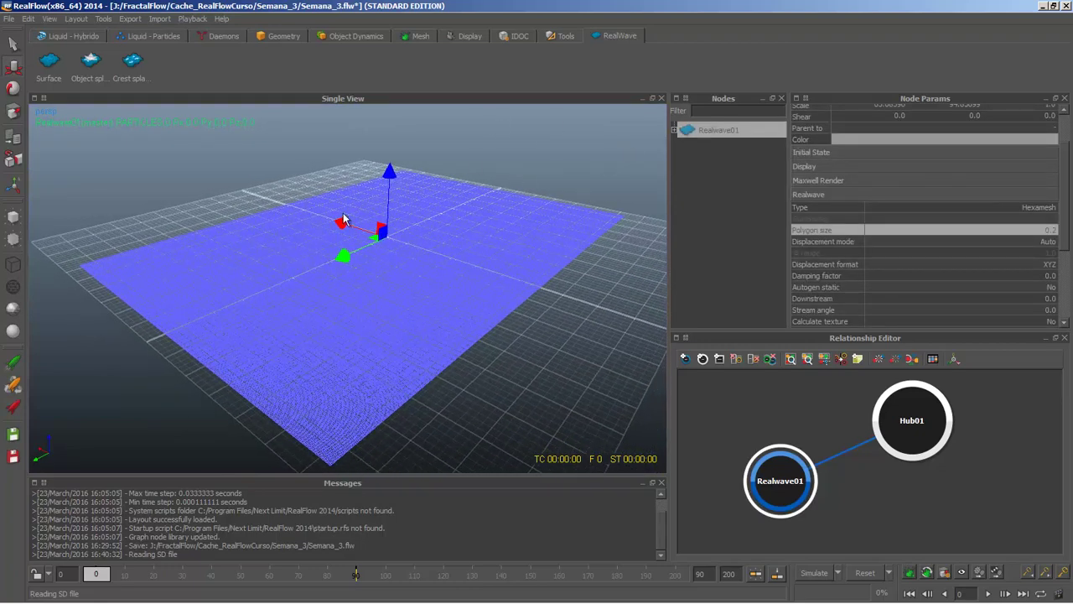
{"action": "scroll", "coordinate": [382, 284], "scroll_direction": "up", "scroll_amount": 3}
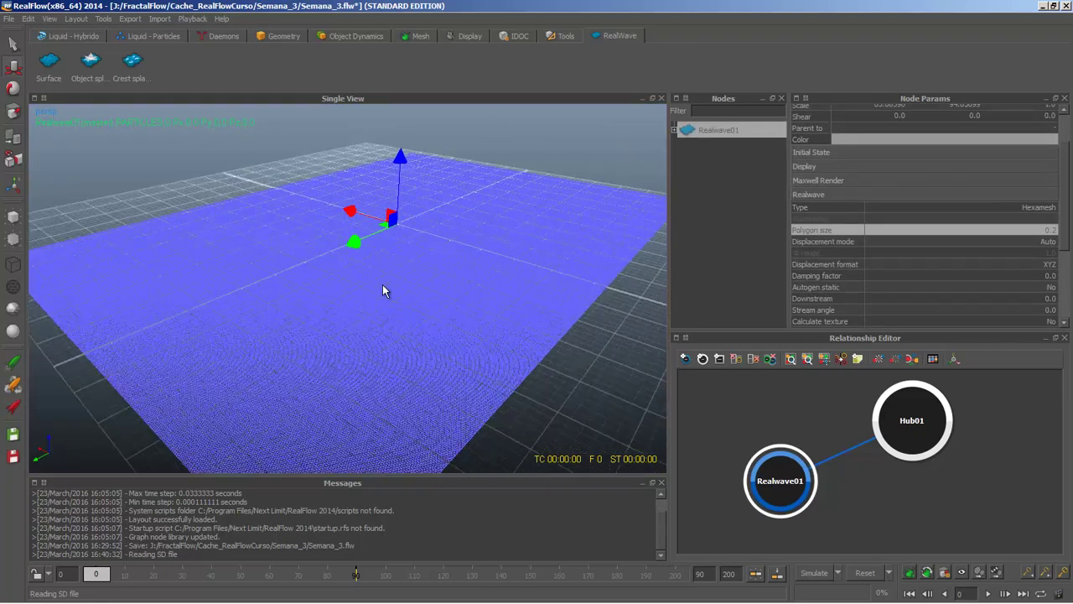
{"action": "left_click_drag", "start_coordinate": [383, 286], "coordinate": [434, 271], "text": "alt"}
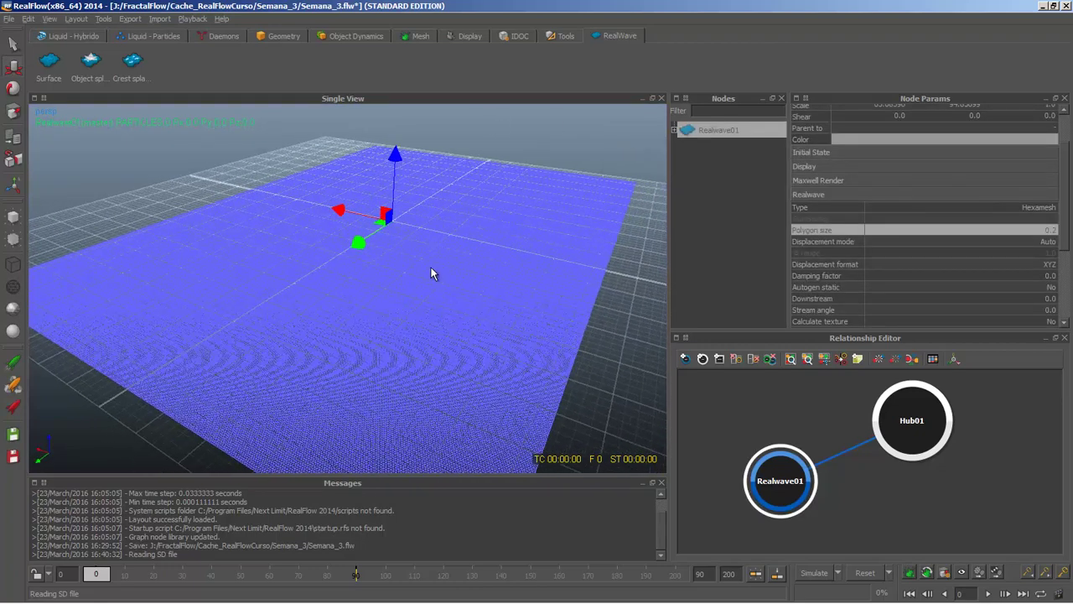
{"action": "left_click", "coordinate": [519, 177]}
{"action": "left_click_drag", "start_coordinate": [520, 173], "coordinate": [324, 275], "text": "alt"}
{"action": "scroll", "coordinate": [474, 212], "scroll_direction": "up", "scroll_amount": 3}
{"action": "scroll", "coordinate": [409, 268], "scroll_direction": "down", "scroll_amount": 5}
{"action": "scroll", "coordinate": [419, 284], "scroll_direction": "up", "scroll_amount": 3}
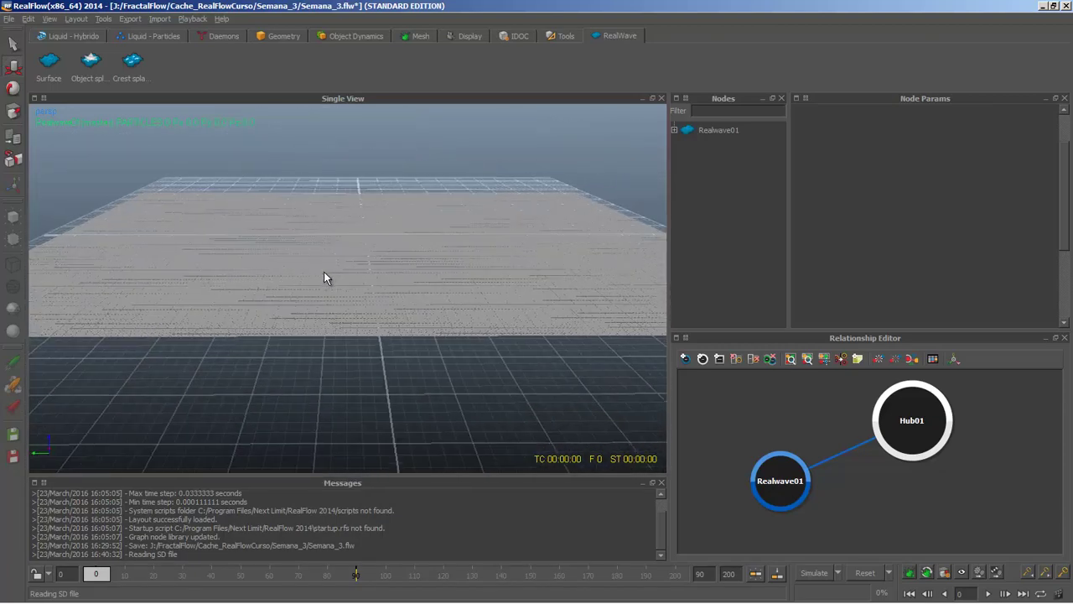
{"action": "scroll", "coordinate": [350, 271], "scroll_direction": "up", "scroll_amount": 3}
{"action": "middle_click_drag", "start_coordinate": [350, 270], "coordinate": [351, 285], "text": "alt"}
{"action": "scroll", "coordinate": [351, 286], "scroll_direction": "down", "scroll_amount": 2}
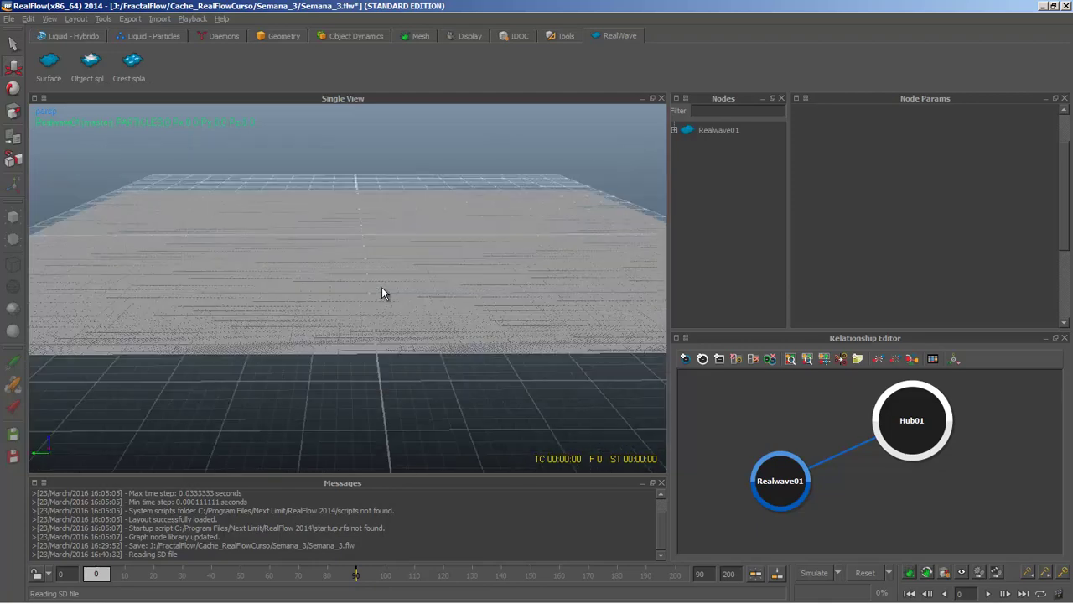
{"action": "left_click", "coordinate": [422, 237]}
{"action": "left_click_drag", "start_coordinate": [426, 258], "coordinate": [424, 252], "text": "alt"}
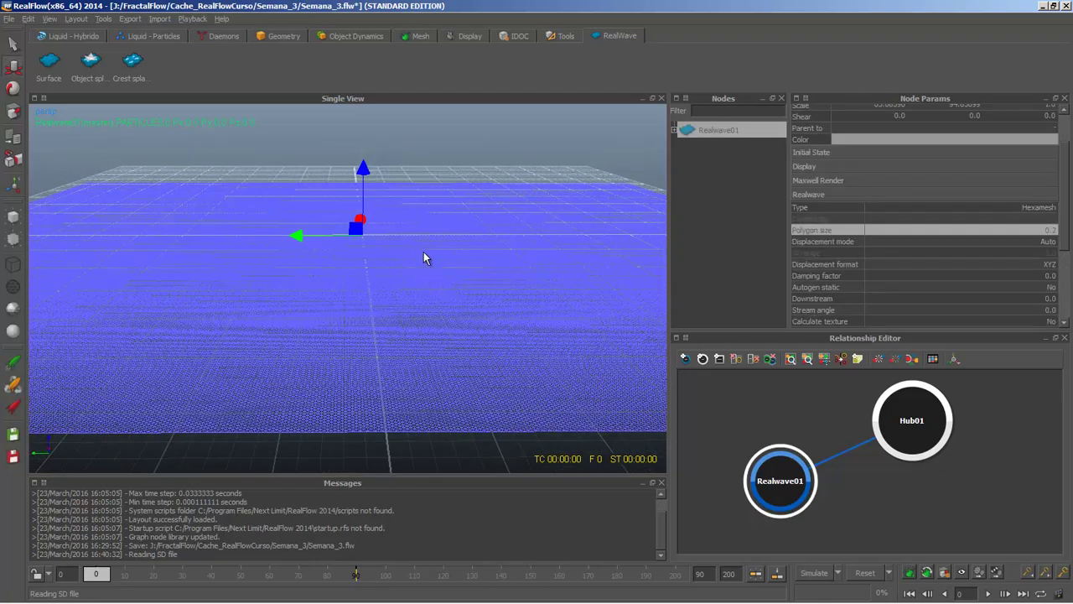
- Add a scene camera at the current viewpoint, then reselect Realwave01 and view the scene from another side
{"action": "left_click", "coordinate": [470, 36]}
{"action": "left_click", "coordinate": [218, 61]}
{"action": "scroll", "coordinate": [223, 252], "scroll_direction": "down", "scroll_amount": 3}
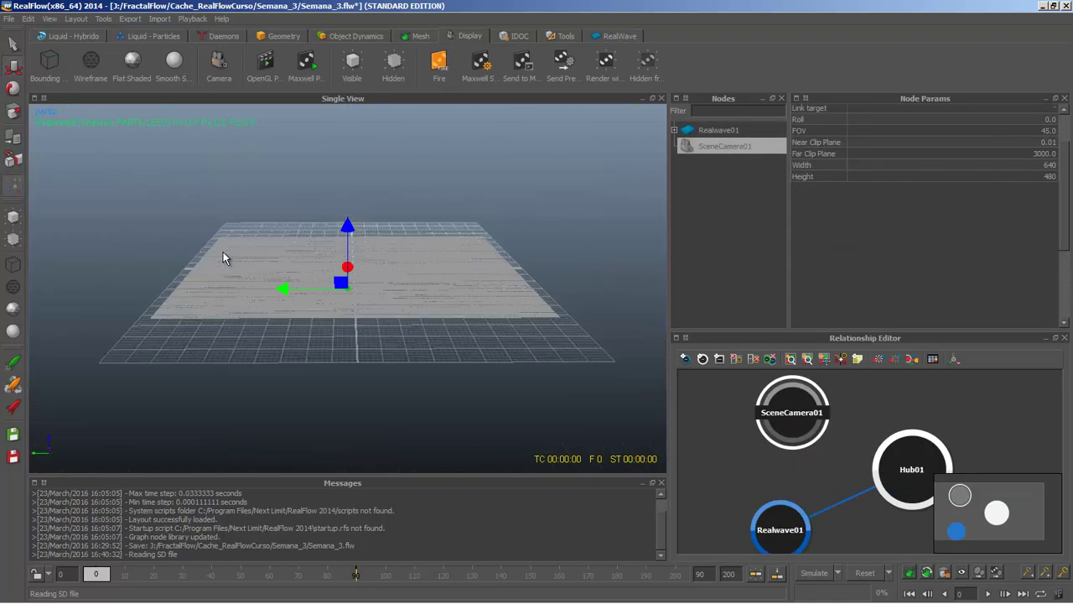
{"action": "left_click", "coordinate": [223, 251]}
{"action": "left_click_drag", "start_coordinate": [183, 247], "coordinate": [378, 248], "text": "alt"}
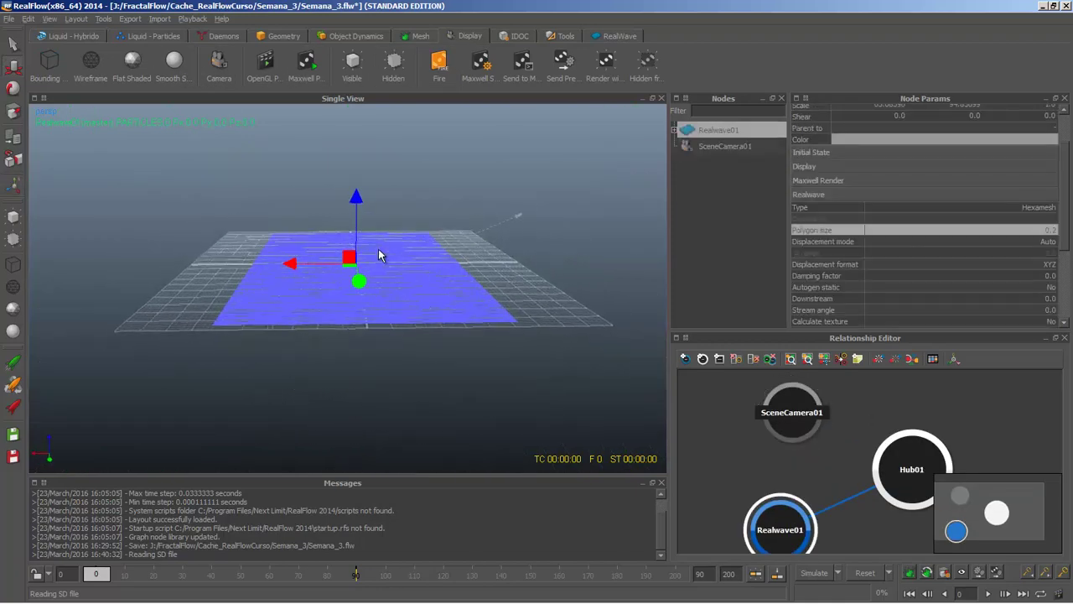
- Examine how Realwave01 fills the view near the scene camera, from low and raised angles
{"action": "left_click", "coordinate": [461, 268]}
{"action": "scroll", "coordinate": [460, 269], "scroll_direction": "up", "scroll_amount": 4}
{"action": "scroll", "coordinate": [460, 273], "scroll_direction": "down", "scroll_amount": 2}
{"action": "left_click_drag", "start_coordinate": [460, 273], "coordinate": [300, 264], "text": "alt"}
{"action": "left_click", "coordinate": [456, 310]}
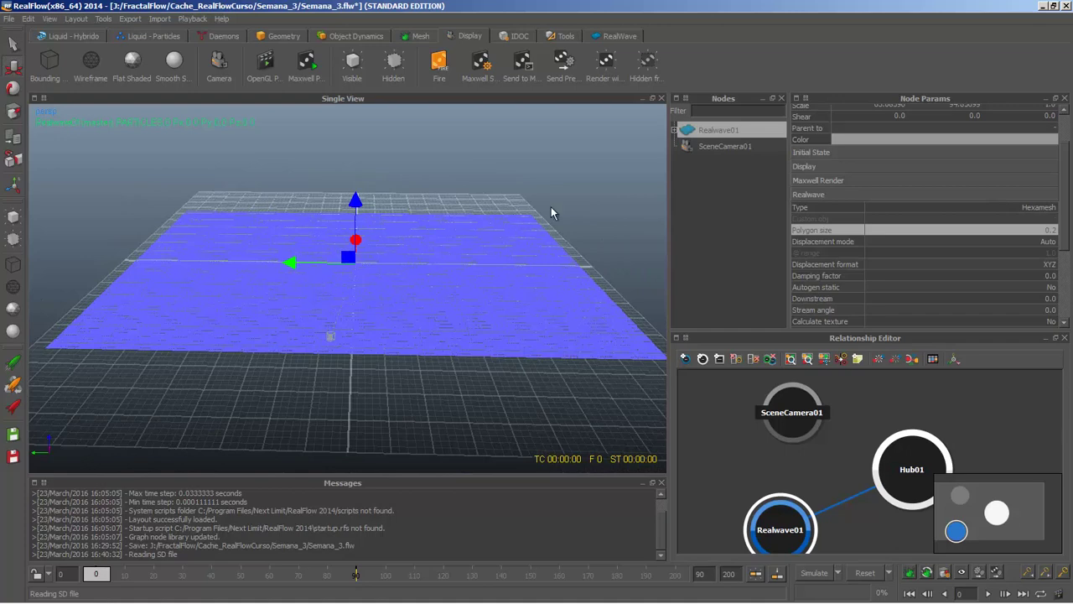
{"action": "left_click", "coordinate": [487, 170]}
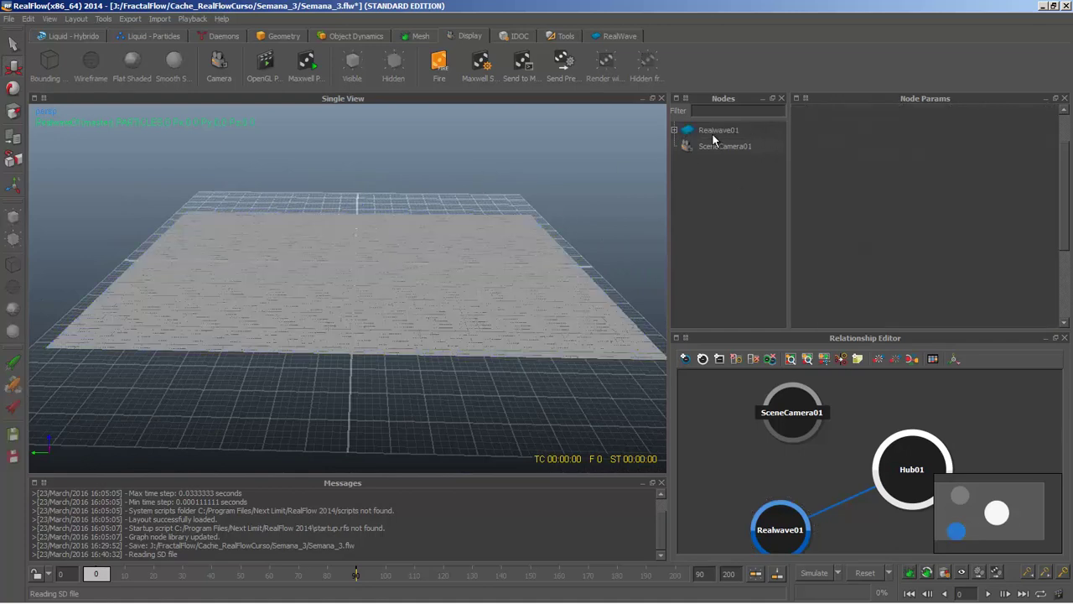
{"action": "left_click", "coordinate": [707, 135]}
{"action": "scroll", "coordinate": [325, 315], "scroll_direction": "up", "scroll_amount": 3}
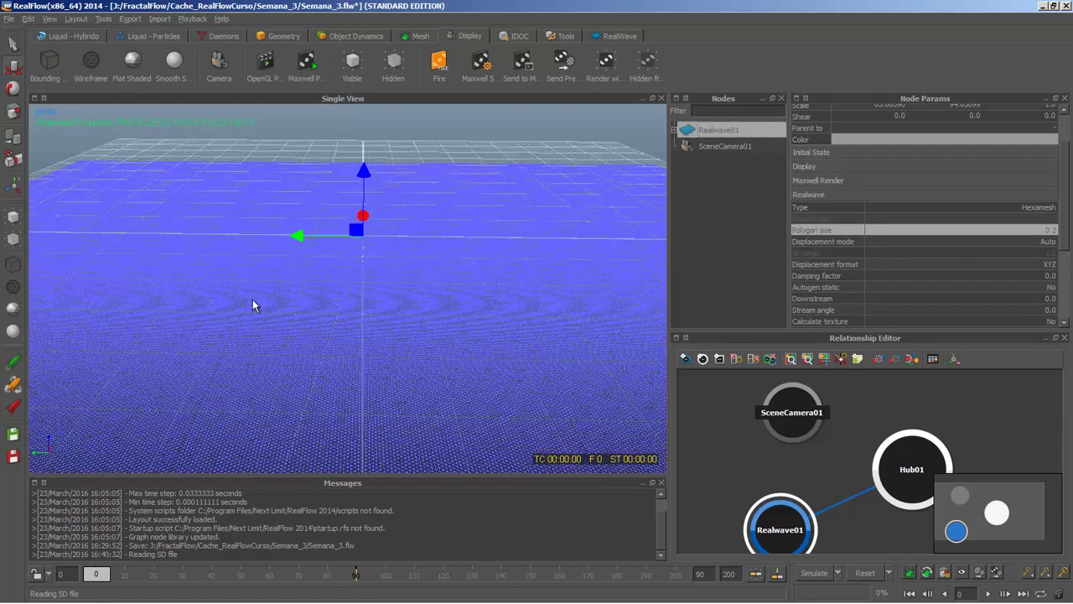
{"action": "left_click_drag", "start_coordinate": [254, 302], "coordinate": [289, 280], "text": "alt"}
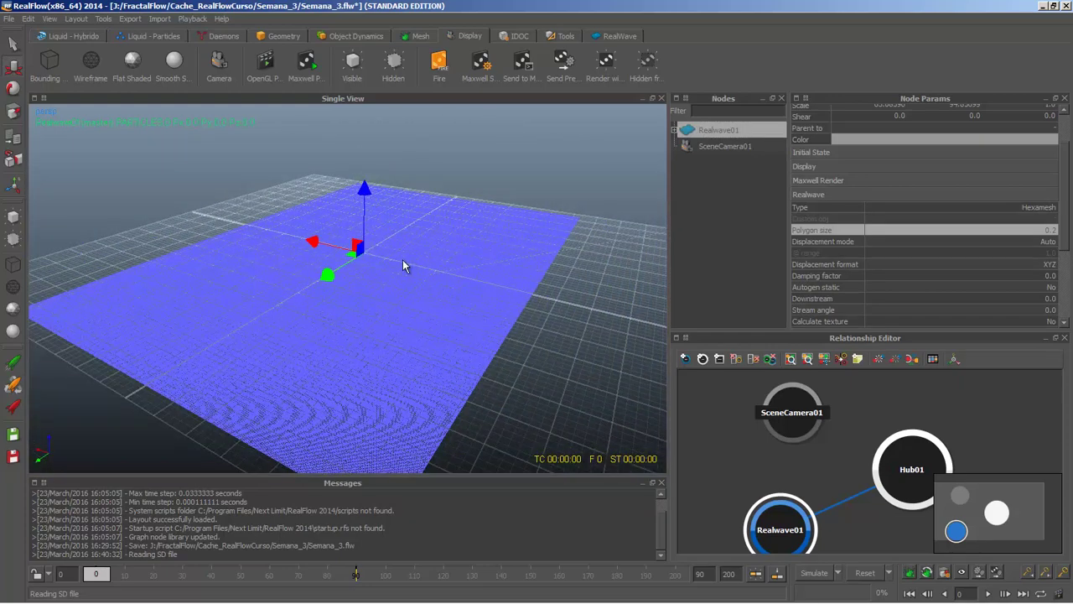
- Expand Realwave01 in the node list to show its child waves, and widen the list
{"action": "left_click", "coordinate": [674, 131]}
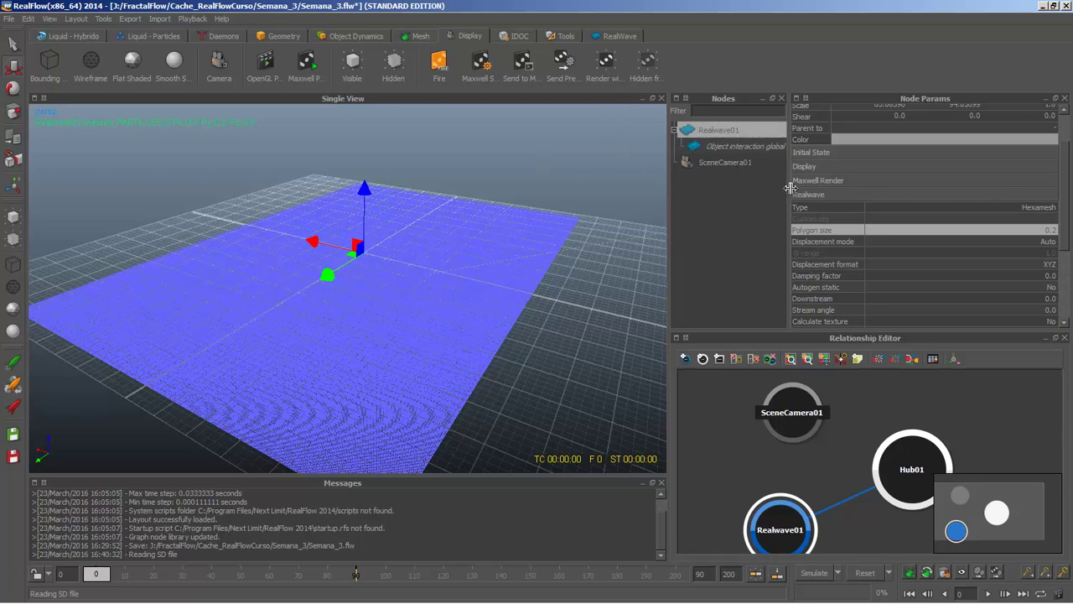
{"action": "left_click_drag", "start_coordinate": [789, 188], "coordinate": [817, 177]}
{"action": "key", "text": "alt+Tab"}
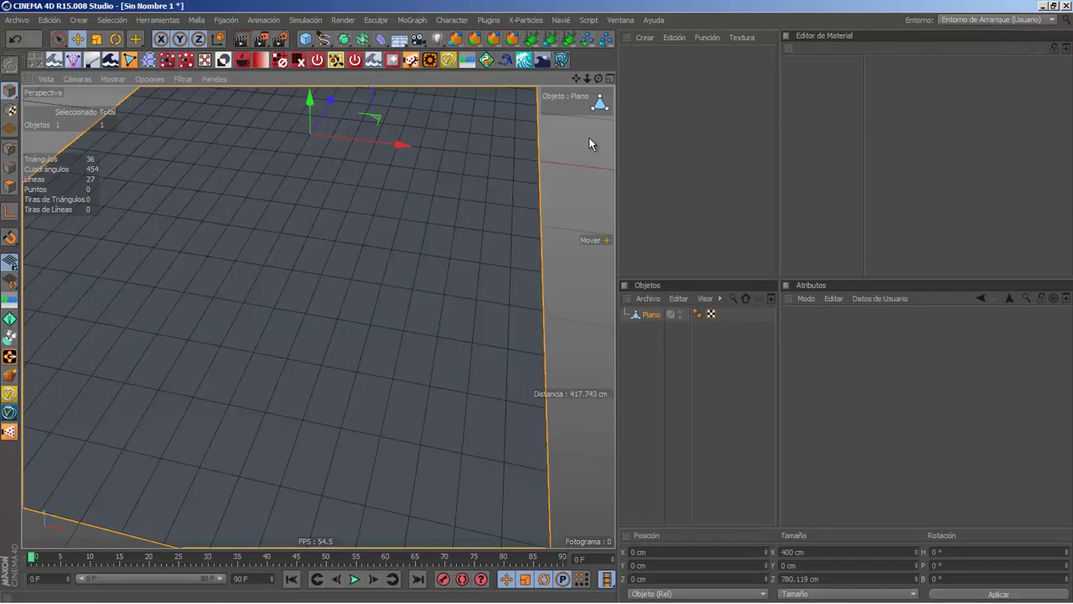
{"action": "key", "text": "alt+Tab"}
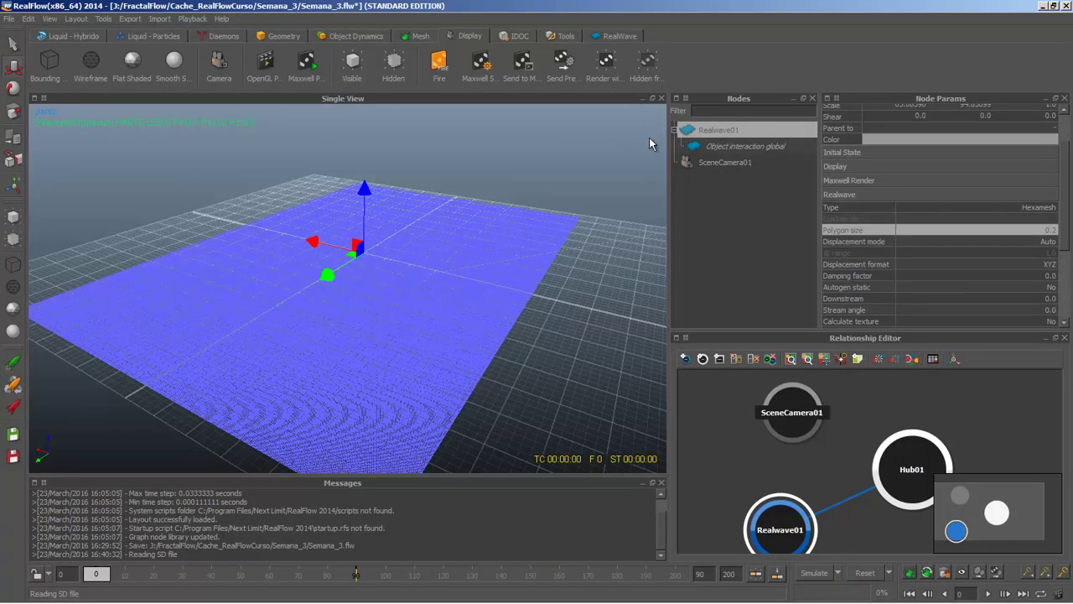
- Add an Ocean Statistical Spectrum wave to Realwave01
{"action": "left_click", "coordinate": [774, 415]}
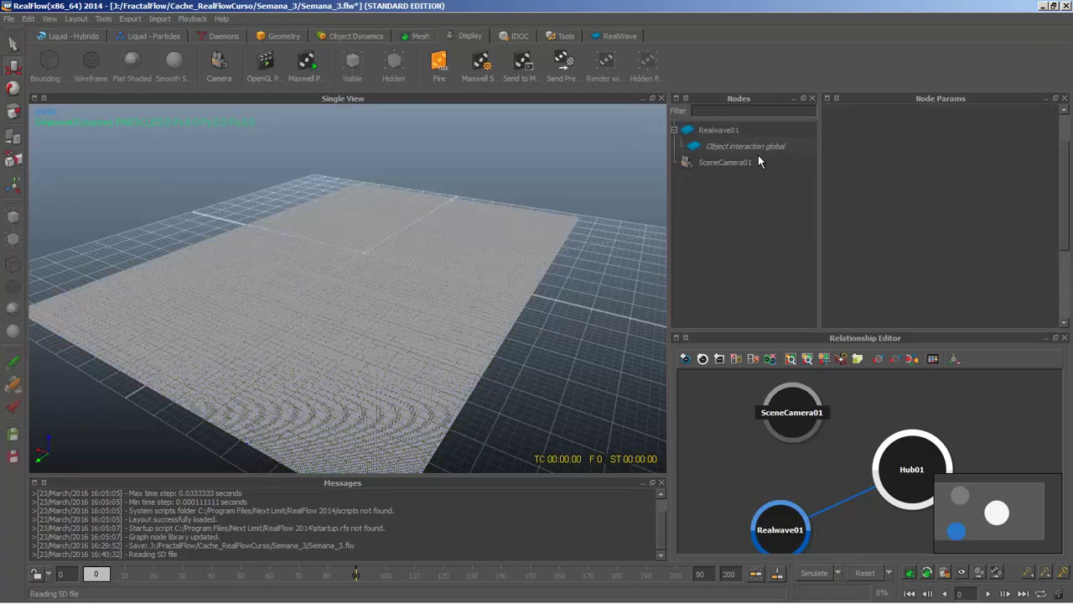
{"action": "left_click", "coordinate": [717, 134]}
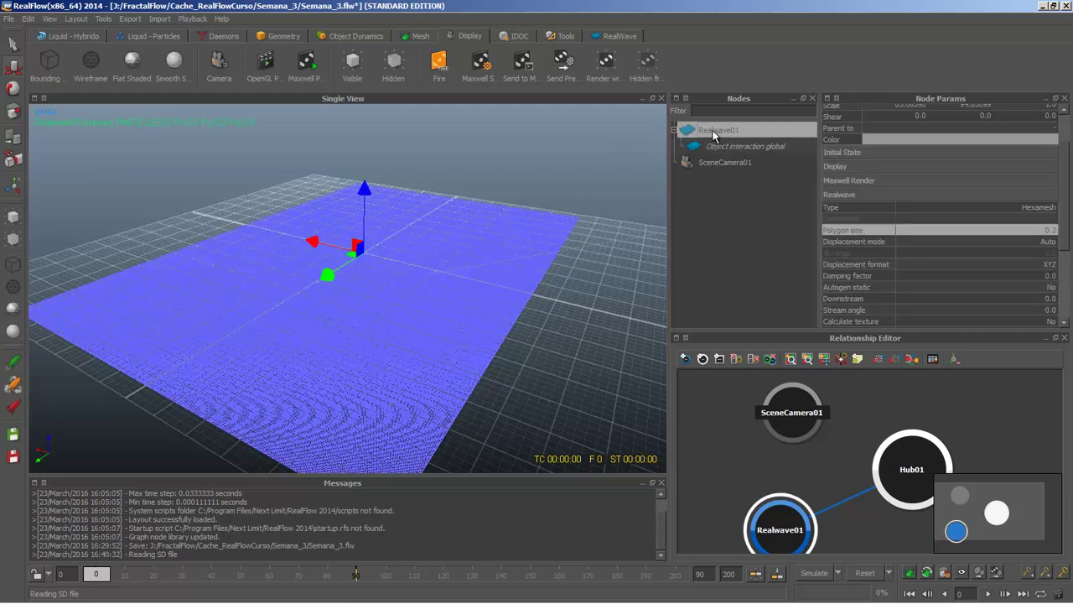
{"action": "right_click", "coordinate": [712, 135]}
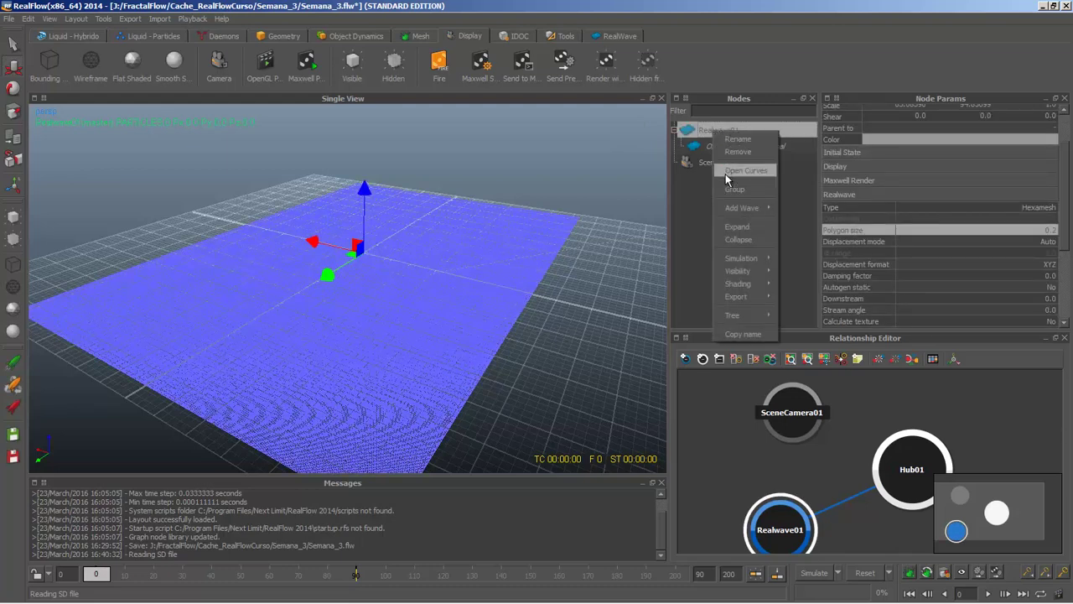
{"action": "mouse_move", "coordinate": [739, 210]}
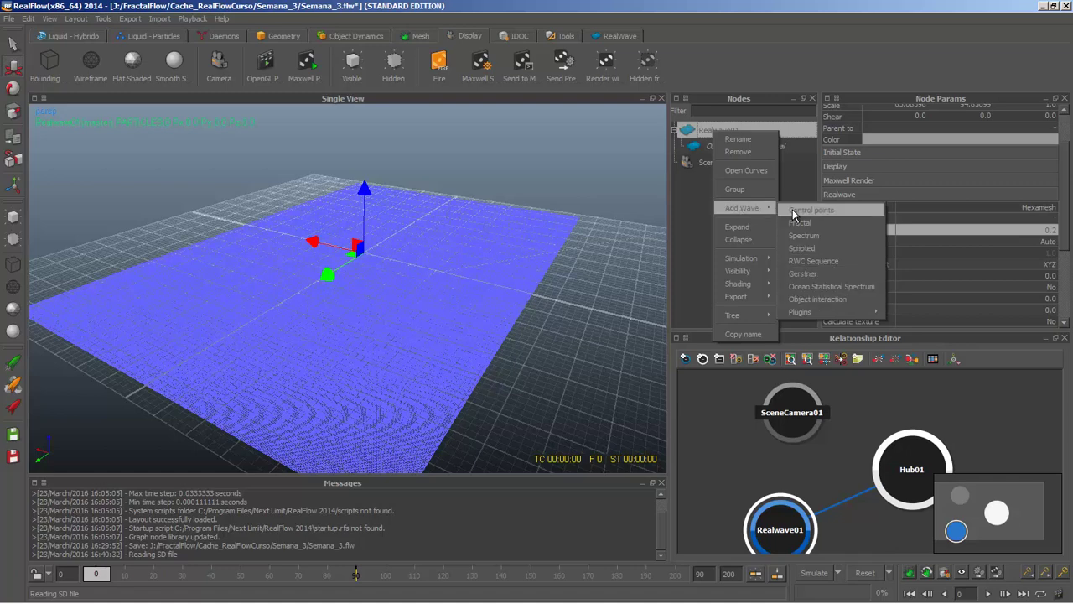
{"action": "mouse_move", "coordinate": [738, 270]}
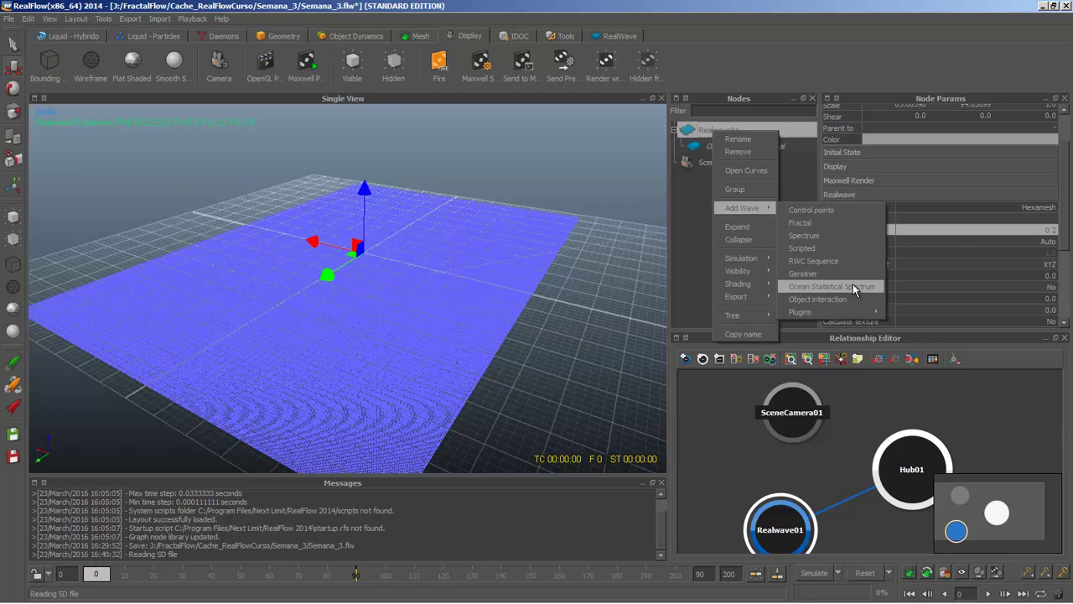
{"action": "left_click", "coordinate": [812, 287]}
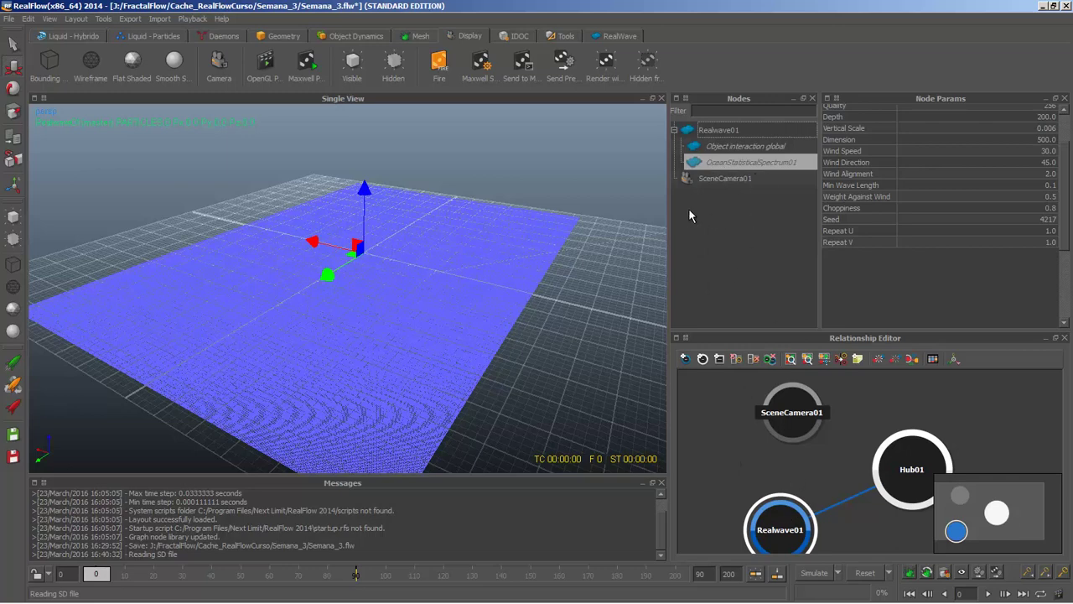
- Enlarge the Relationship Editor area and move the Realwave01 node away from Hub01
{"action": "left_click_drag", "start_coordinate": [752, 328], "coordinate": [729, 228]}
{"action": "left_click", "coordinate": [727, 331]}
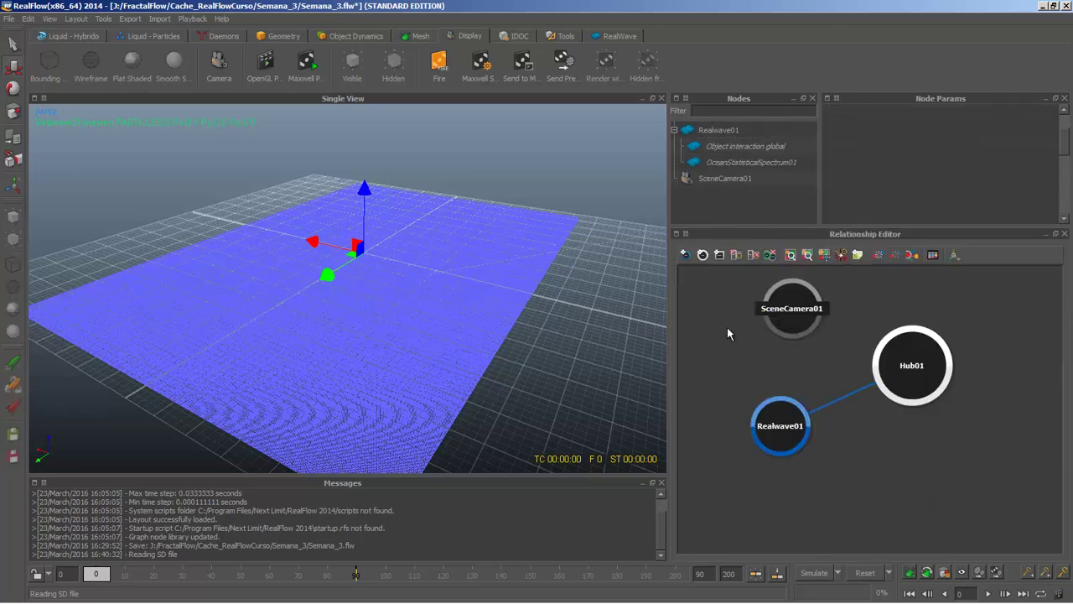
{"action": "left_click_drag", "start_coordinate": [756, 439], "coordinate": [726, 448]}
{"action": "left_click", "coordinate": [817, 376]}
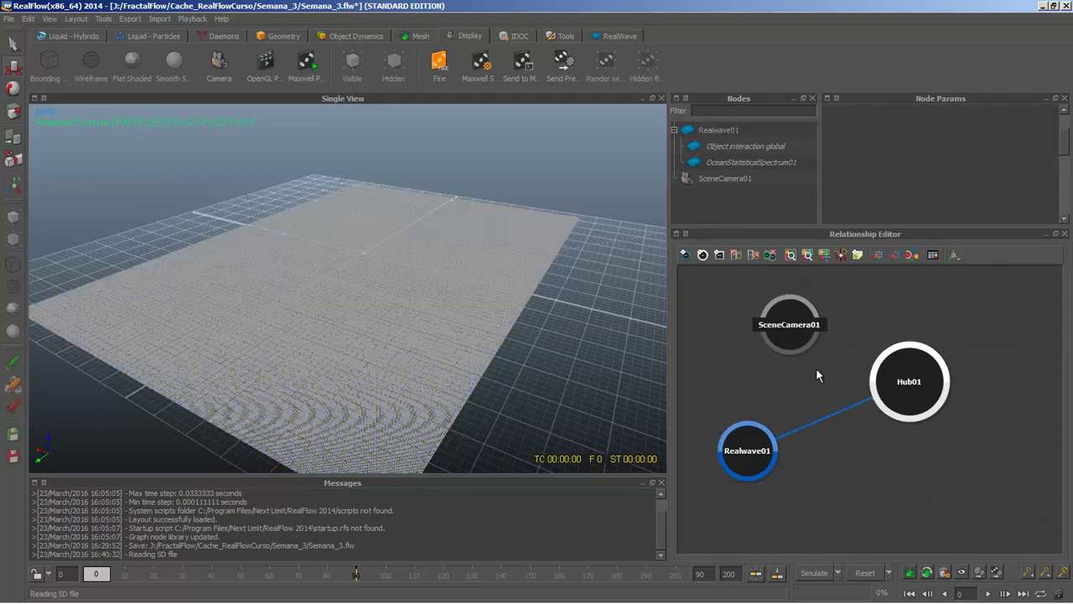
{"action": "left_click_drag", "start_coordinate": [786, 228], "coordinate": [793, 286]}
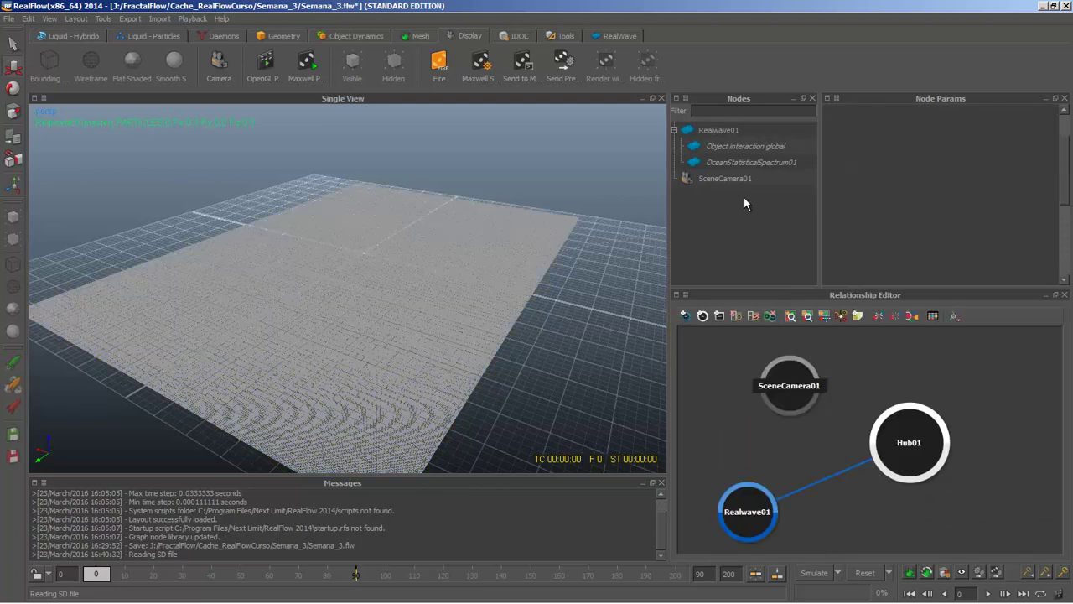
- Compare the parameters of Realwave01, its global object interaction and its ocean statistical spectrum wave
{"action": "left_click", "coordinate": [718, 130]}
{"action": "left_click", "coordinate": [721, 146]}
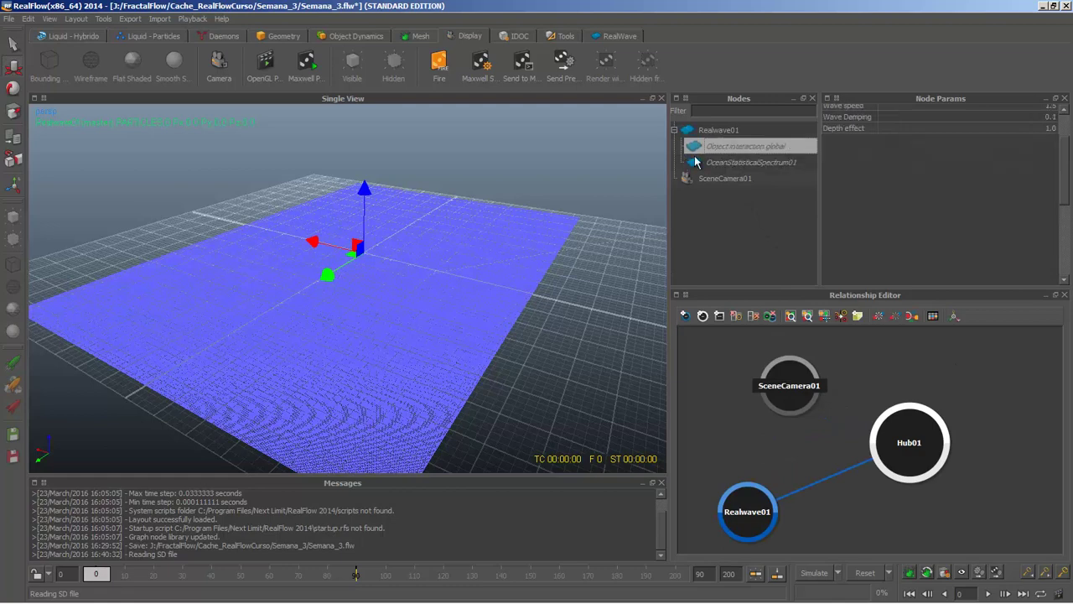
{"action": "left_click", "coordinate": [729, 130]}
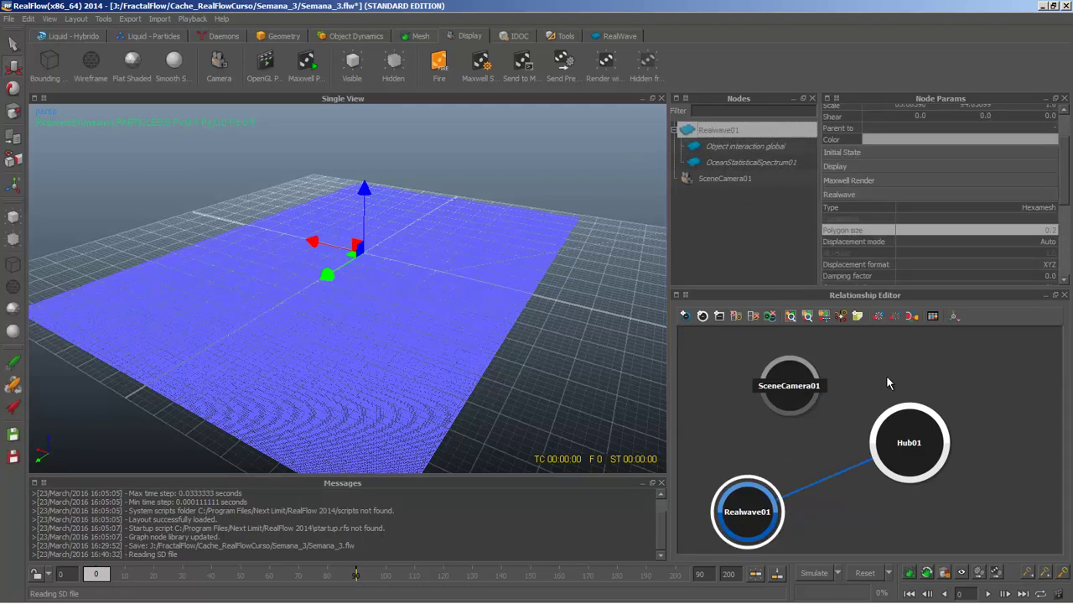
{"action": "left_click", "coordinate": [735, 163]}
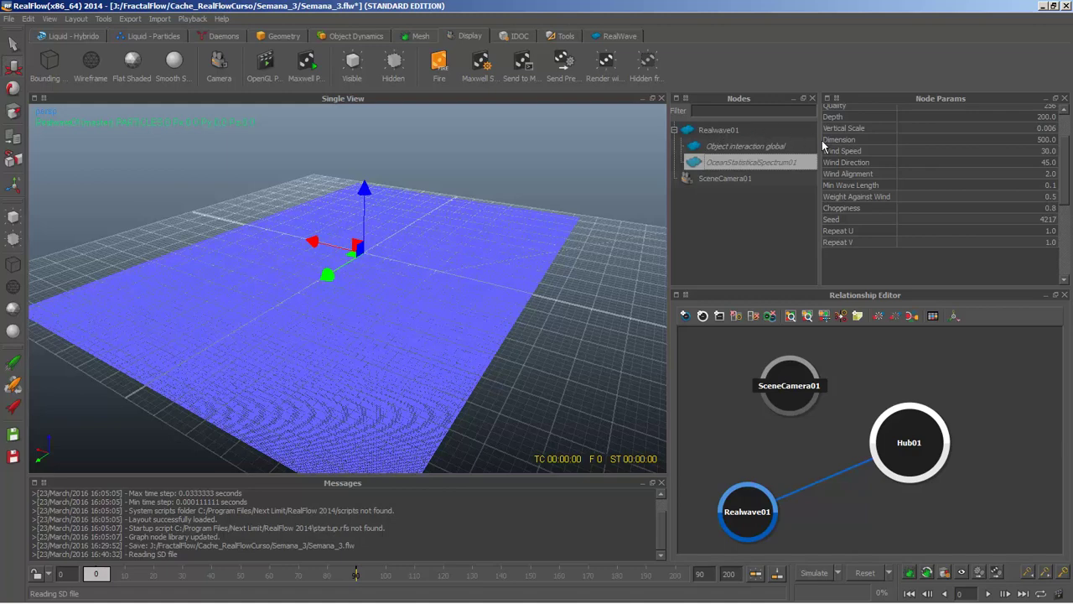
{"action": "left_click", "coordinate": [740, 208]}
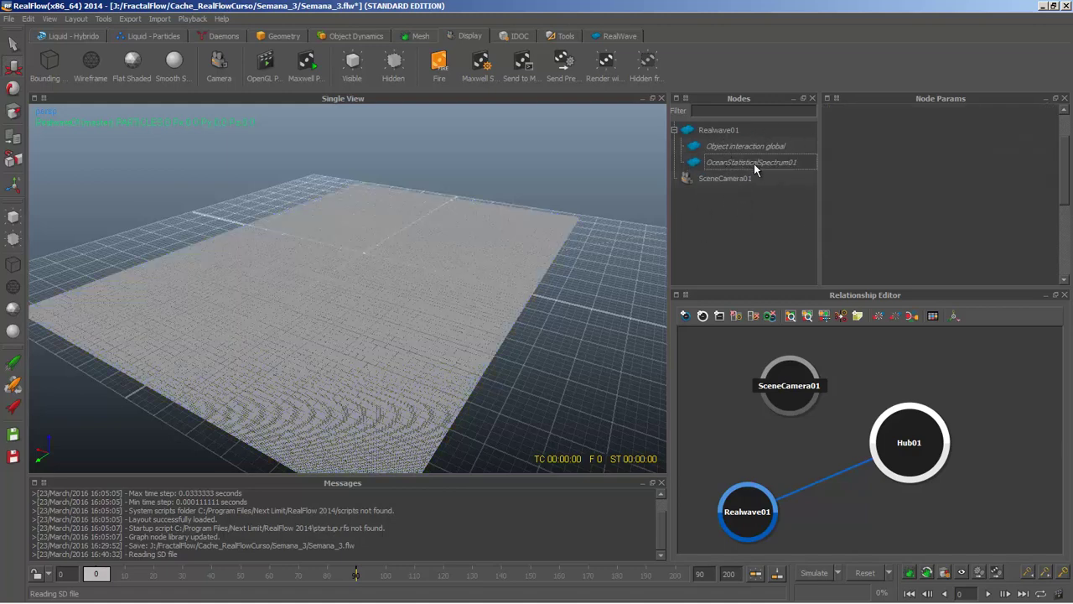
{"action": "left_click", "coordinate": [757, 163]}
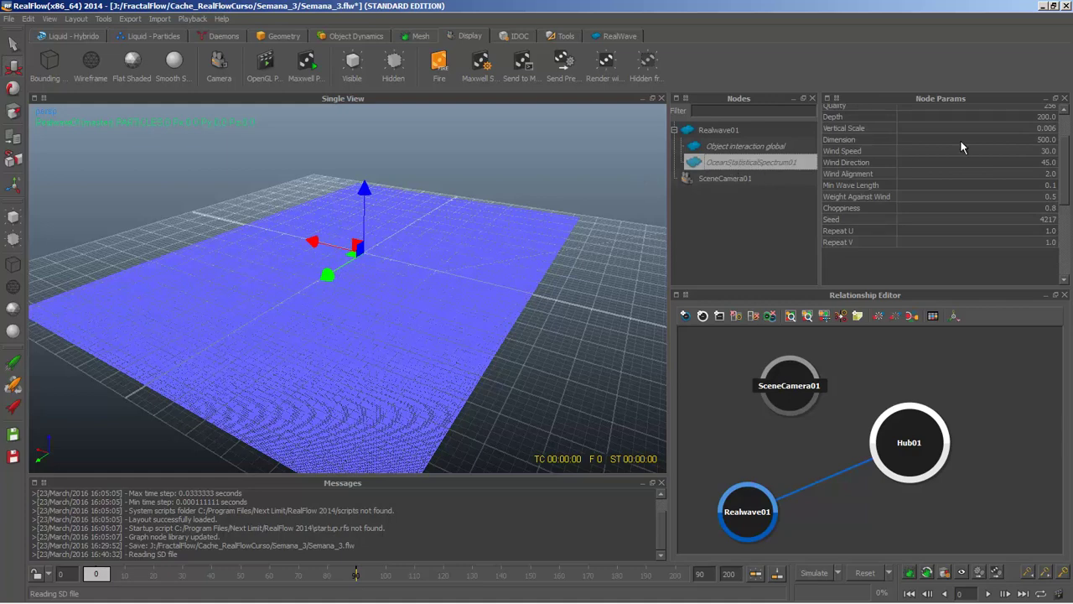
- Make the parameter area taller so the ocean spectrum's whole list fits, from Active to Repeat V
{"action": "left_click_drag", "start_coordinate": [1066, 159], "coordinate": [1067, 135]}
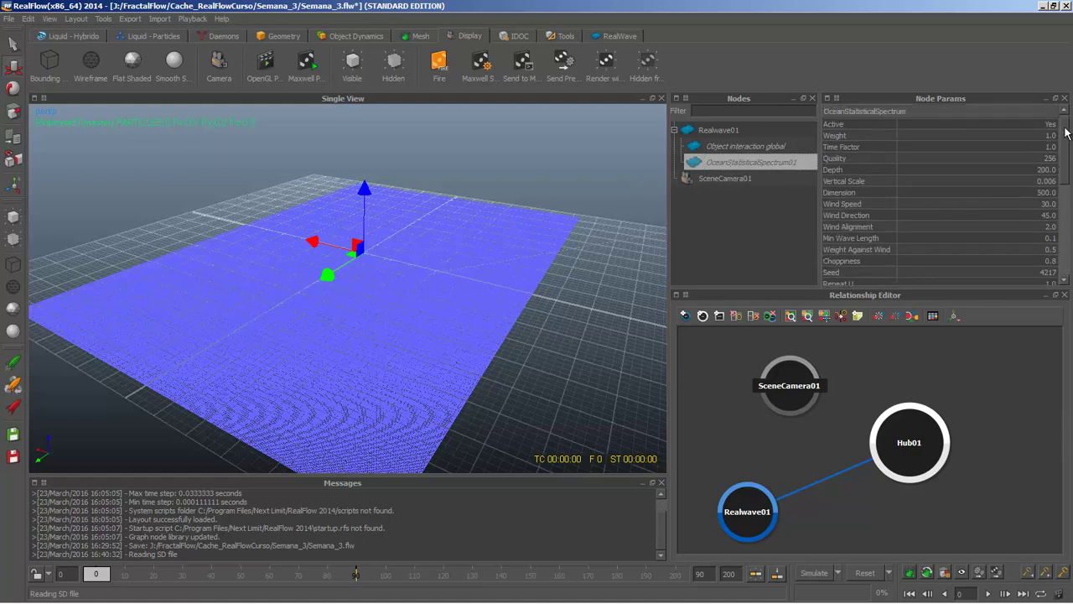
{"action": "left_click_drag", "start_coordinate": [870, 288], "coordinate": [880, 346]}
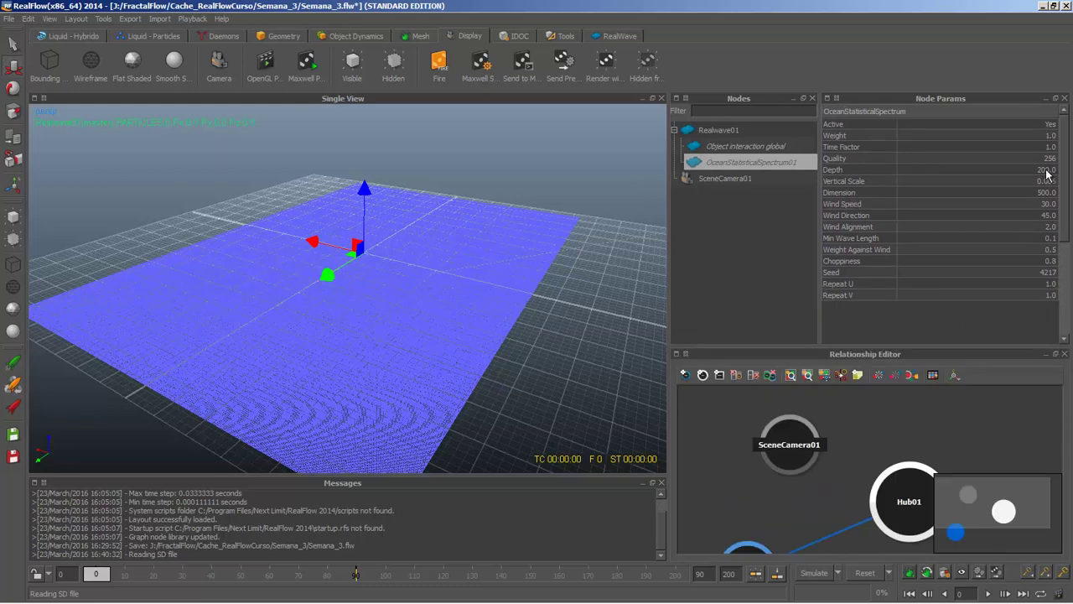
{"action": "mouse_move", "coordinate": [1067, 172]}
{"action": "left_mouse_down"}
{"action": "mouse_move", "coordinate": [1067, 216]}
{"action": "mouse_move", "coordinate": [1066, 156]}
{"action": "left_mouse_up"}
- Review the ocean spectrum's Depth, Vertical Scale and Quality parameters against a closer view of the surface
{"action": "scroll", "coordinate": [427, 269], "scroll_direction": "up", "scroll_amount": 2}
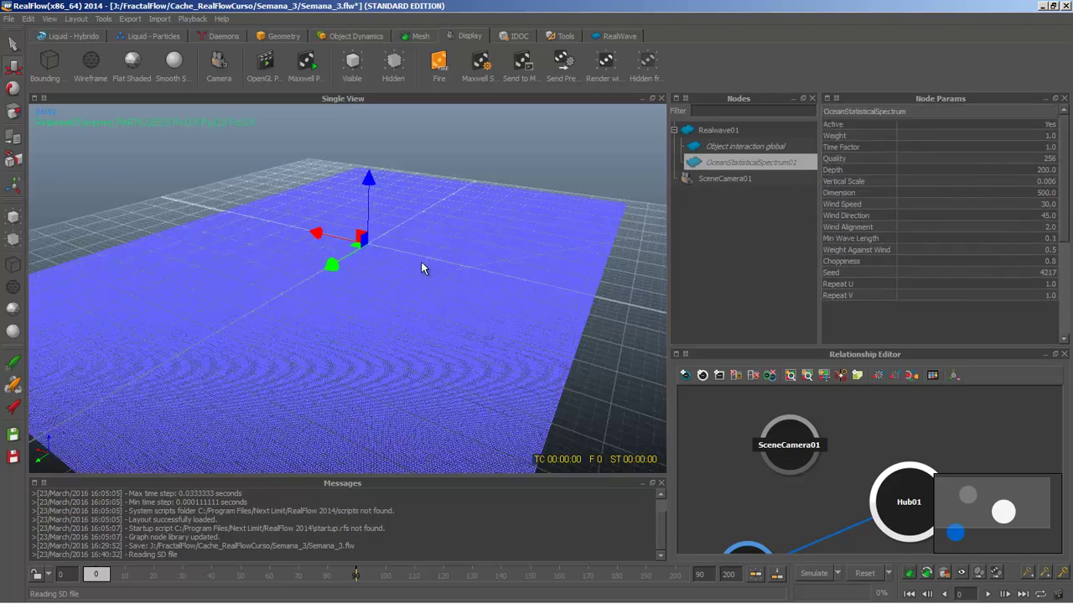
{"action": "middle_click_drag", "start_coordinate": [428, 260], "coordinate": [506, 255]}
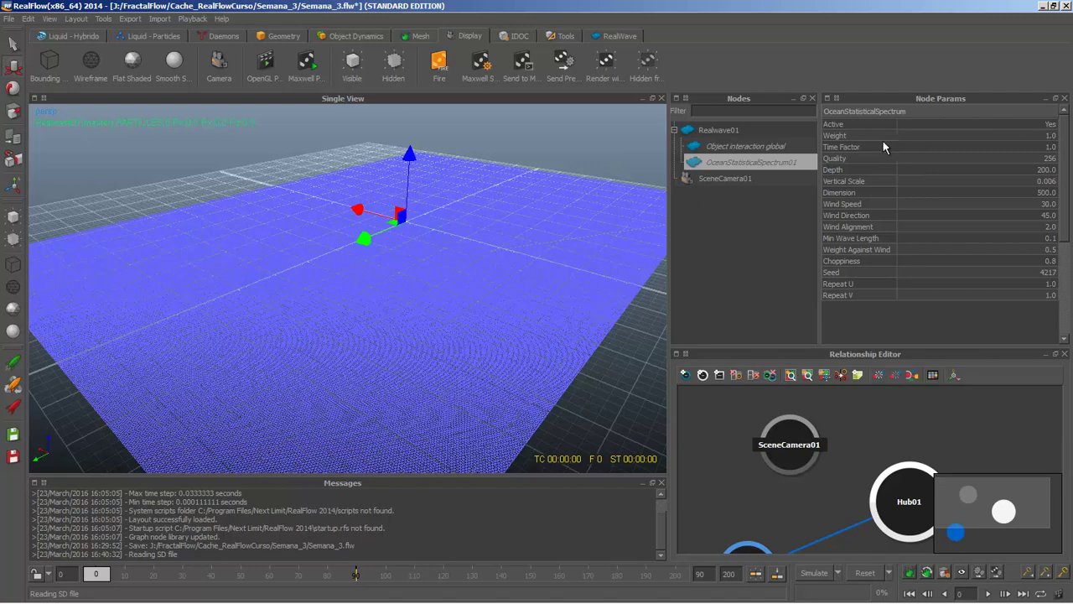
{"action": "left_click", "coordinate": [837, 169]}
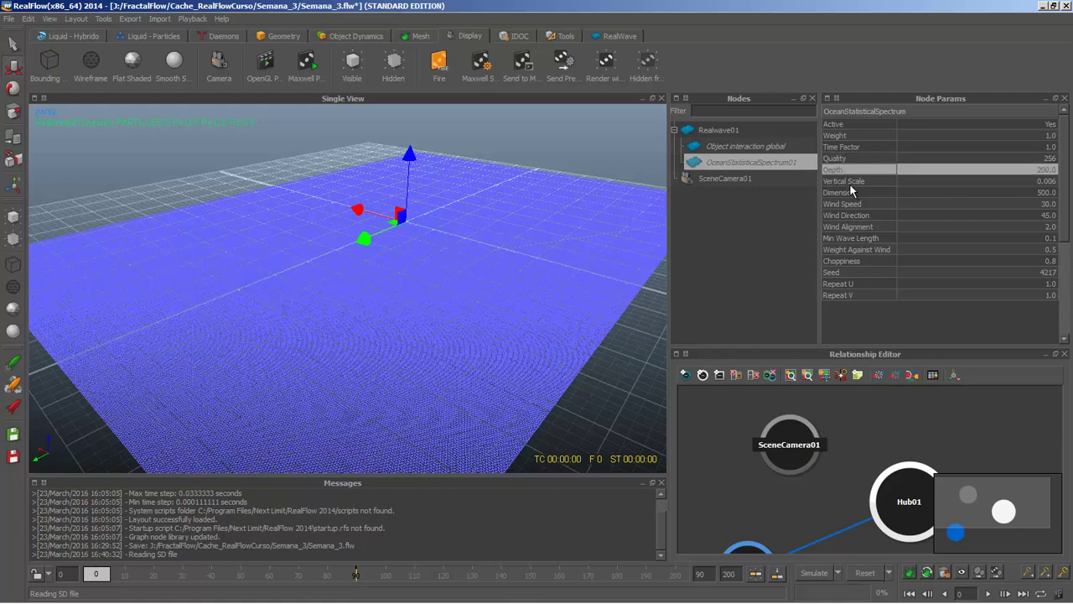
{"action": "left_click", "coordinate": [850, 183]}
{"action": "left_click", "coordinate": [838, 158]}
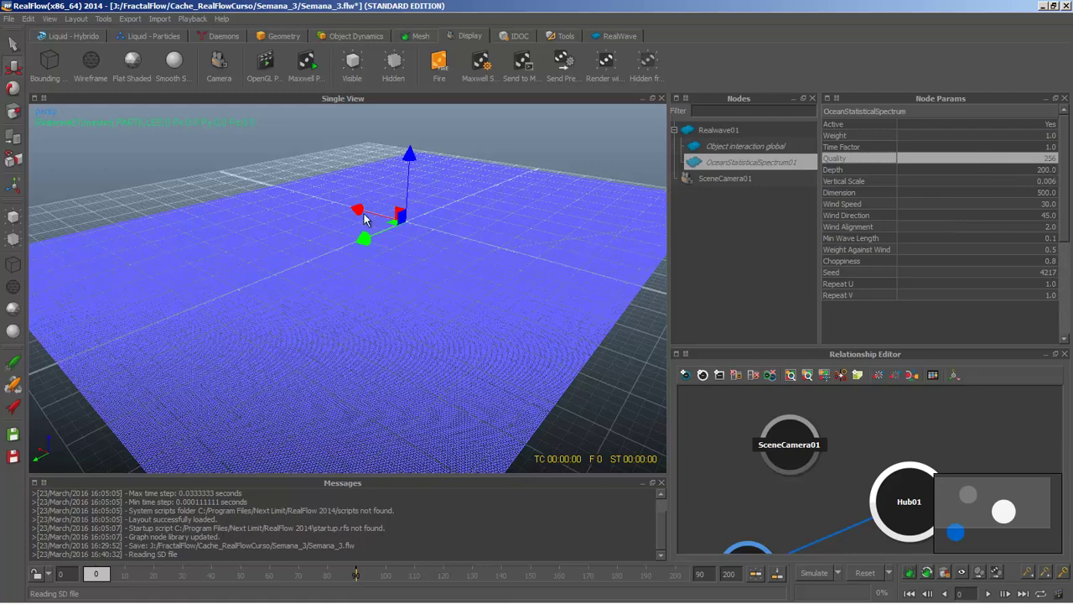
- Hide the viewport grid so the Realwave01 surface stands alone in the perspective view
{"action": "left_click", "coordinate": [324, 219]}
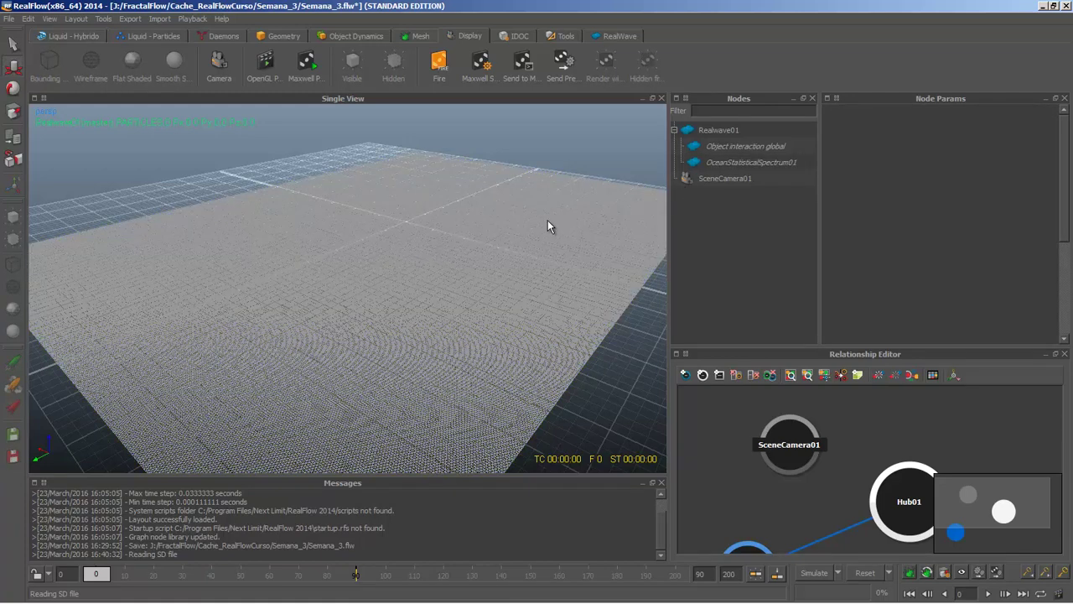
{"action": "left_click", "coordinate": [744, 146]}
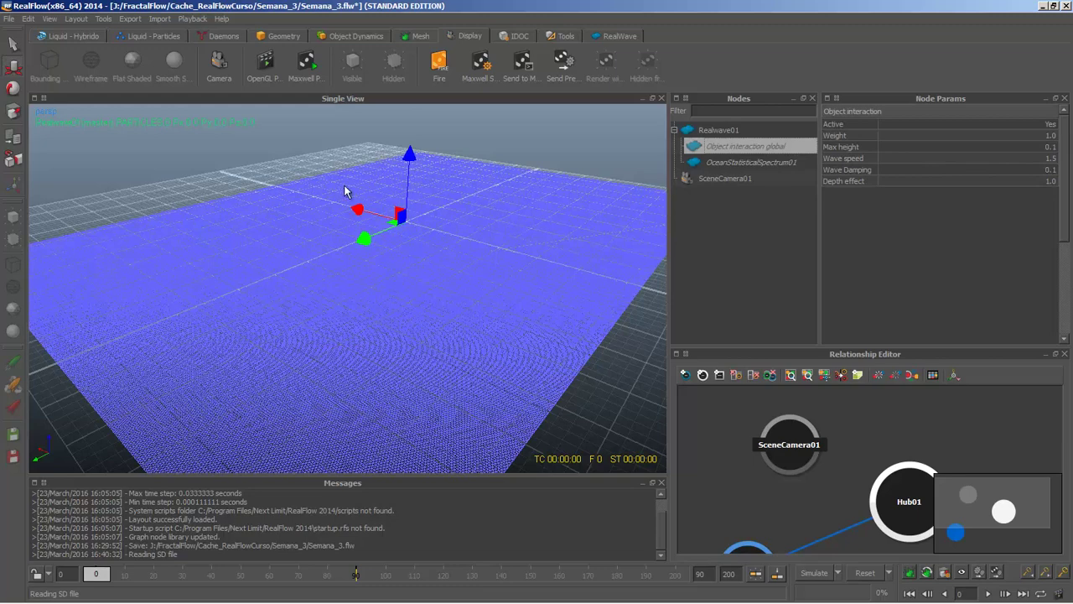
{"action": "left_click", "coordinate": [255, 186]}
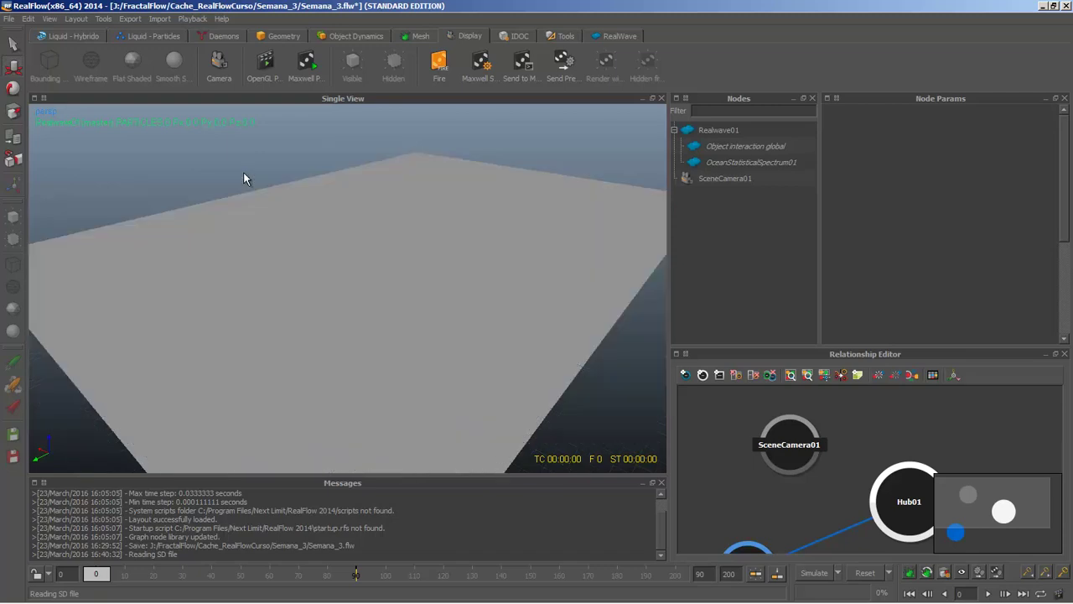
{"action": "left_click", "coordinate": [300, 221]}
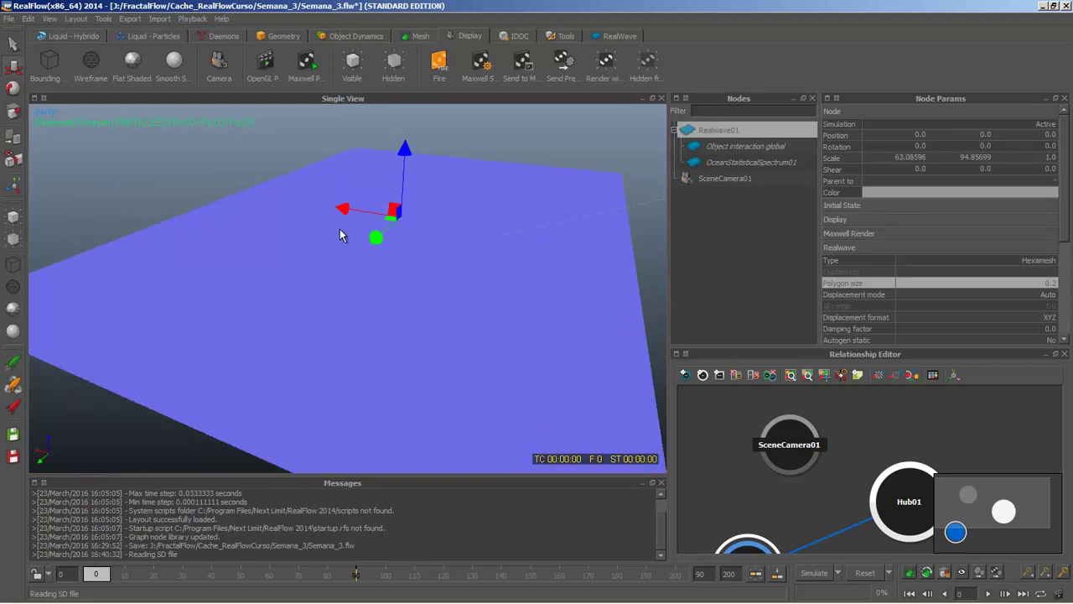
{"action": "mouse_move", "coordinate": [391, 240]}
{"action": "left_mouse_down", "text": "alt"}
{"action": "mouse_move", "coordinate": [362, 240]}
{"action": "mouse_move", "coordinate": [371, 244]}
{"action": "left_mouse_up", "text": "alt"}
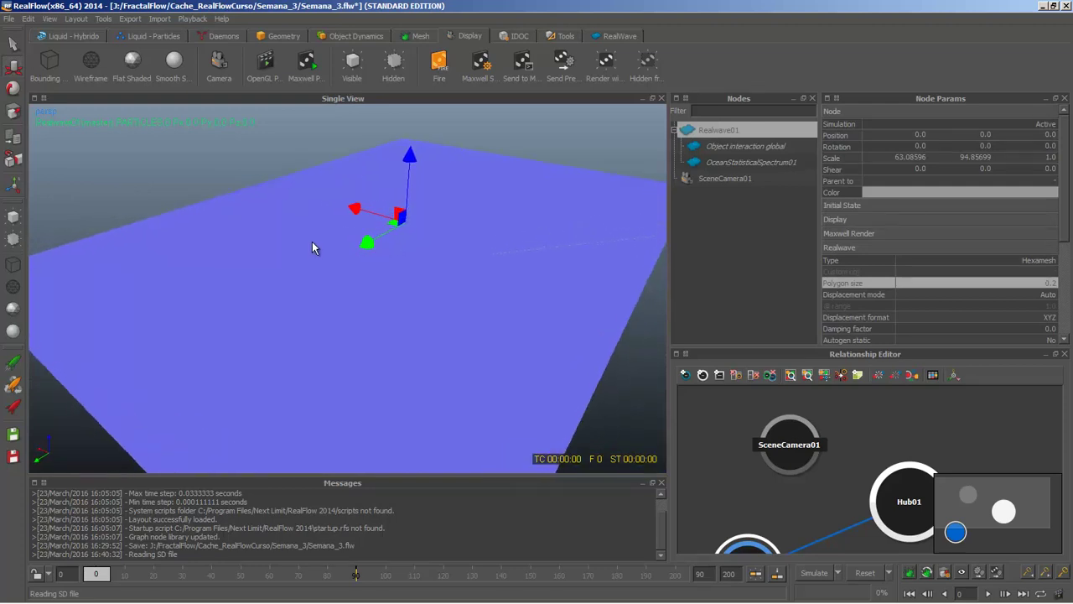
{"action": "scroll", "coordinate": [312, 245], "scroll_direction": "down", "scroll_amount": 5}
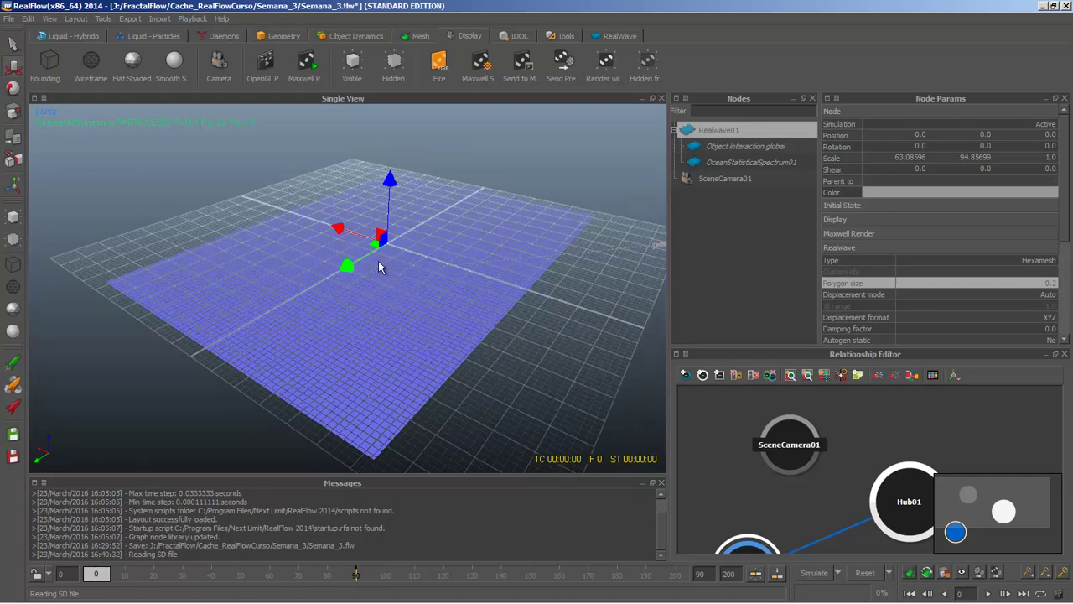
{"action": "key", "text": "g"}
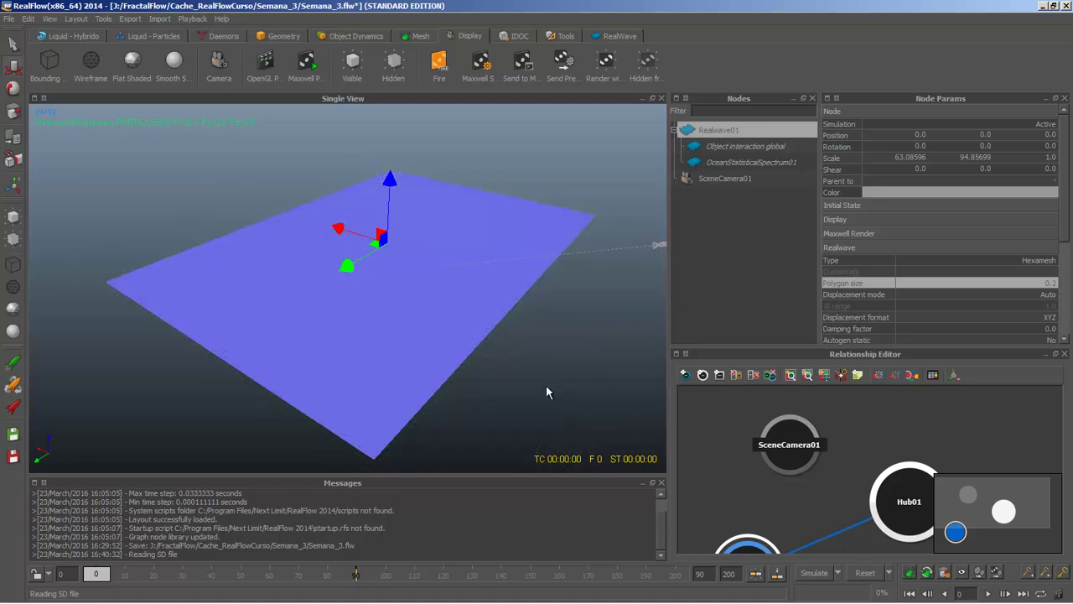
- Examine the flat Realwave01 surface from several sides, at low and high angles and different distances
{"action": "left_click_drag", "start_coordinate": [506, 383], "coordinate": [520, 420], "text": "alt"}
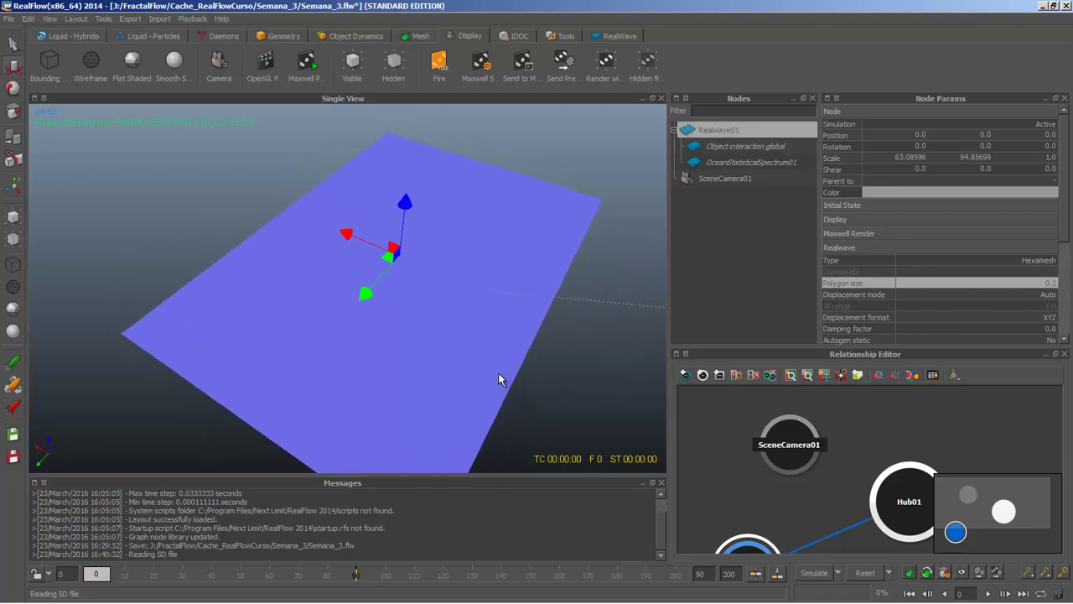
{"action": "left_click_drag", "start_coordinate": [501, 377], "coordinate": [240, 352], "text": "alt"}
{"action": "mouse_move", "coordinate": [179, 314]}
{"action": "left_mouse_down", "text": "alt"}
{"action": "mouse_move", "coordinate": [335, 355]}
{"action": "mouse_move", "coordinate": [480, 359]}
{"action": "mouse_move", "coordinate": [112, 328]}
{"action": "mouse_move", "coordinate": [458, 332]}
{"action": "mouse_move", "coordinate": [500, 349]}
{"action": "mouse_move", "coordinate": [391, 357]}
{"action": "mouse_move", "coordinate": [523, 353]}
{"action": "mouse_move", "coordinate": [462, 355]}
{"action": "mouse_move", "coordinate": [349, 419]}
{"action": "mouse_move", "coordinate": [240, 437]}
{"action": "mouse_move", "coordinate": [192, 426]}
{"action": "mouse_move", "coordinate": [220, 388]}
{"action": "mouse_move", "coordinate": [292, 376]}
{"action": "mouse_move", "coordinate": [459, 387]}
{"action": "mouse_move", "coordinate": [471, 418]}
{"action": "mouse_move", "coordinate": [356, 435]}
{"action": "mouse_move", "coordinate": [308, 398]}
{"action": "mouse_move", "coordinate": [380, 364]}
{"action": "mouse_move", "coordinate": [374, 374]}
{"action": "mouse_move", "coordinate": [364, 364]}
{"action": "mouse_move", "coordinate": [252, 363]}
{"action": "mouse_move", "coordinate": [428, 362]}
{"action": "mouse_move", "coordinate": [475, 375]}
{"action": "mouse_move", "coordinate": [422, 390]}
{"action": "mouse_move", "coordinate": [451, 331]}
{"action": "mouse_move", "coordinate": [467, 410]}
{"action": "mouse_move", "coordinate": [125, 393]}
{"action": "mouse_move", "coordinate": [22, 400]}
{"action": "mouse_move", "coordinate": [199, 383]}
{"action": "mouse_move", "coordinate": [390, 419]}
{"action": "mouse_move", "coordinate": [541, 417]}
{"action": "mouse_move", "coordinate": [495, 398]}
{"action": "mouse_move", "coordinate": [666, 402]}
{"action": "mouse_move", "coordinate": [301, 389]}
{"action": "mouse_move", "coordinate": [498, 372]}
{"action": "left_mouse_up", "text": "alt"}
{"action": "left_click", "coordinate": [106, 366]}
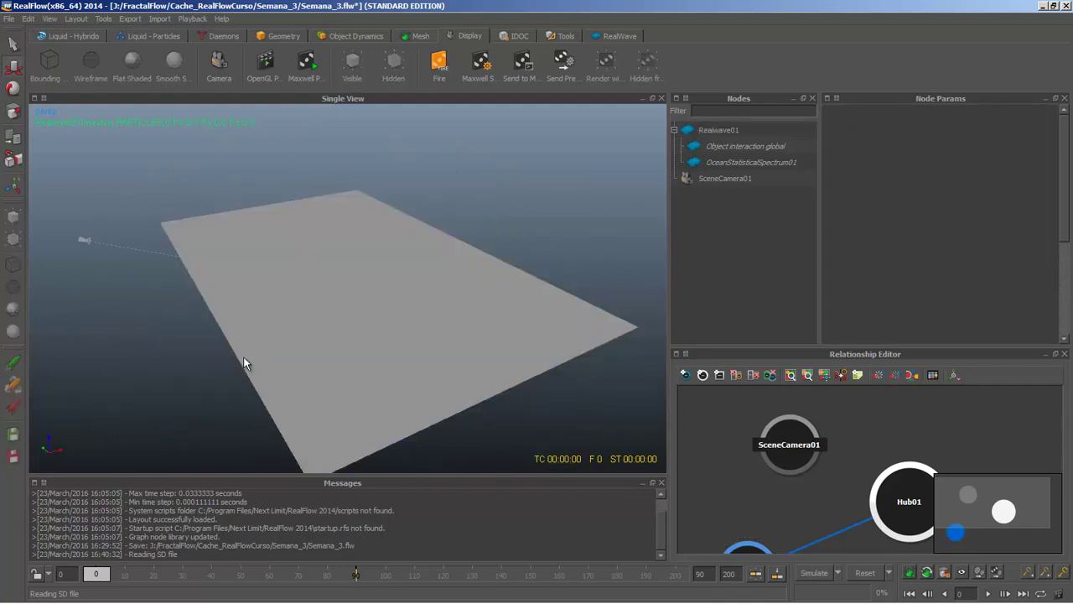
{"action": "left_click_drag", "start_coordinate": [175, 374], "coordinate": [227, 376], "text": "alt"}
{"action": "left_click_drag", "start_coordinate": [319, 379], "coordinate": [365, 377], "text": "alt"}
{"action": "key", "text": "alt+f"}
{"action": "left_click", "coordinate": [424, 404]}
{"action": "left_click", "coordinate": [352, 388]}
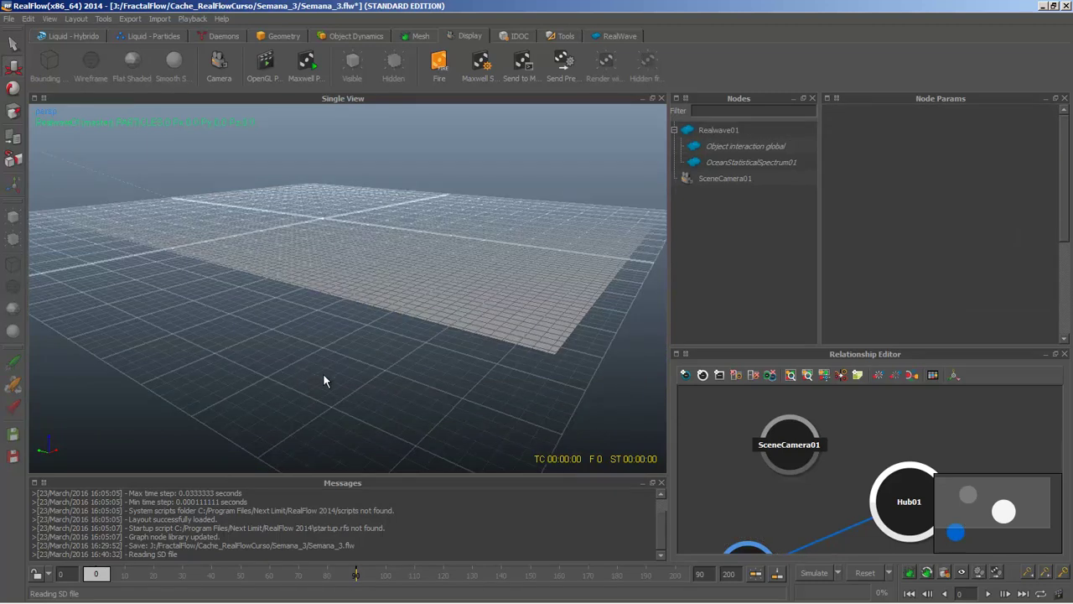
{"action": "mouse_move", "coordinate": [286, 362]}
{"action": "left_mouse_down", "text": "alt"}
{"action": "mouse_move", "coordinate": [424, 412]}
{"action": "mouse_move", "coordinate": [334, 424]}
{"action": "mouse_move", "coordinate": [402, 442]}
{"action": "left_mouse_up", "text": "alt"}
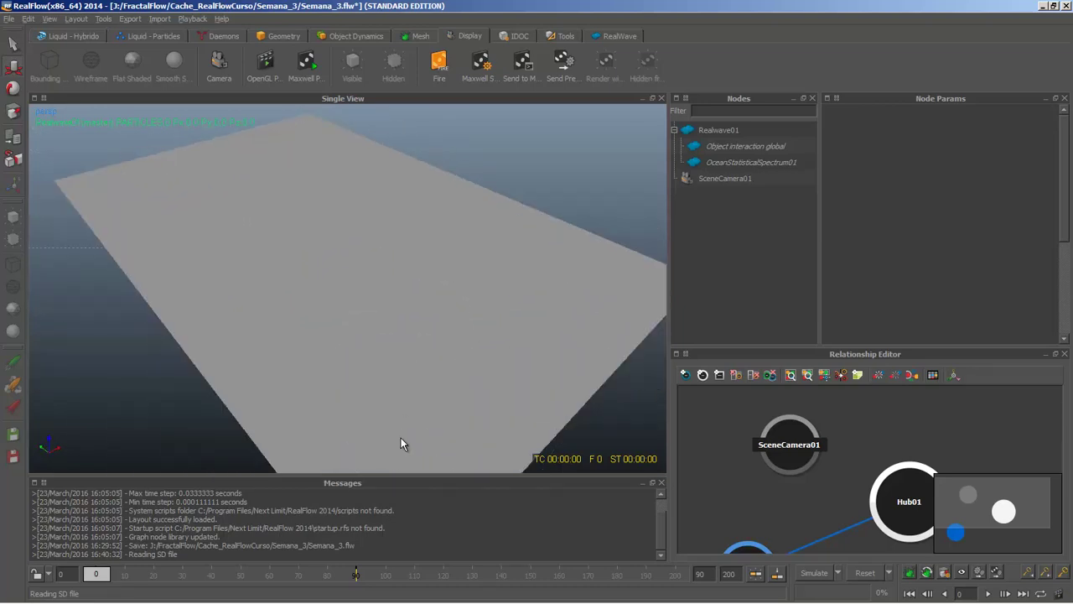
{"action": "left_click", "coordinate": [342, 386]}
{"action": "left_click_drag", "start_coordinate": [342, 386], "coordinate": [363, 376], "text": "alt"}
{"action": "left_click", "coordinate": [450, 310]}
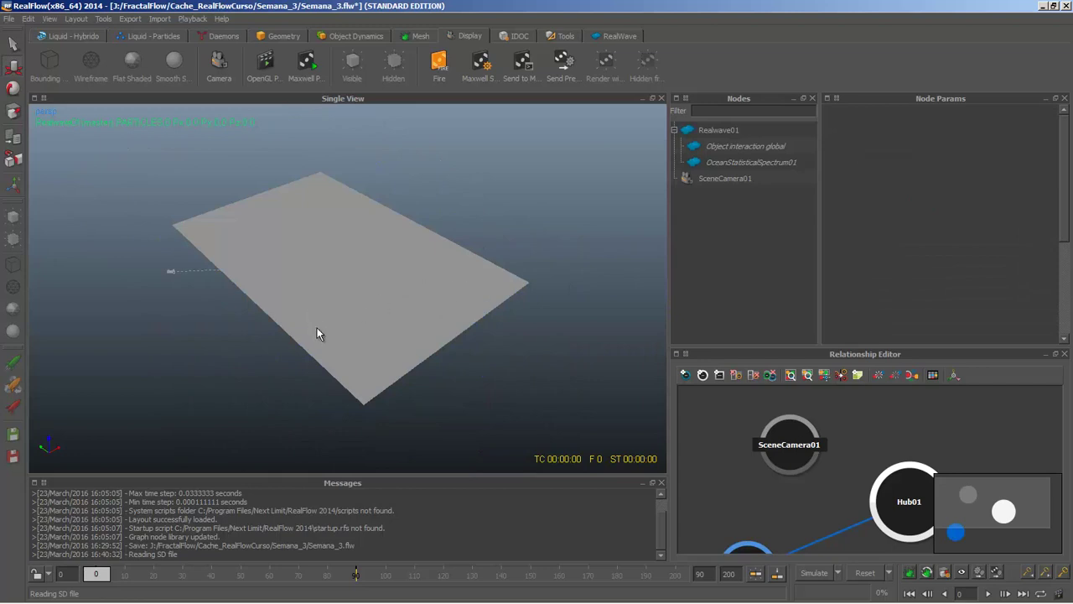
- Review the ocean statistical spectrum's Quality and Depth parameters alongside Realwave01's own mesh parameters
{"action": "left_click", "coordinate": [749, 163]}
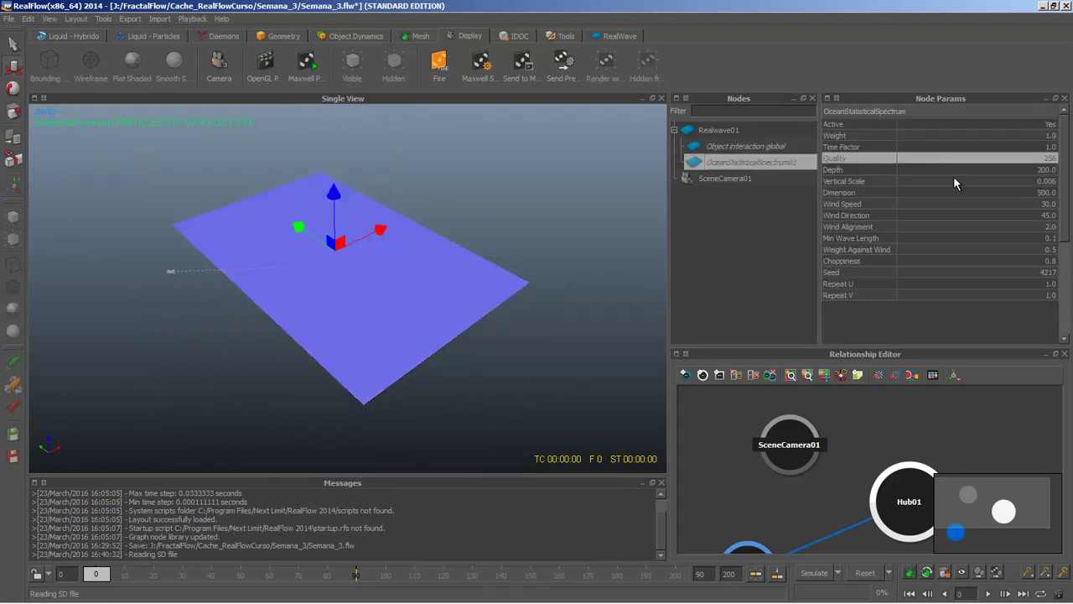
{"action": "left_click", "coordinate": [838, 170]}
{"action": "left_click", "coordinate": [837, 158]}
{"action": "left_click", "coordinate": [773, 194]}
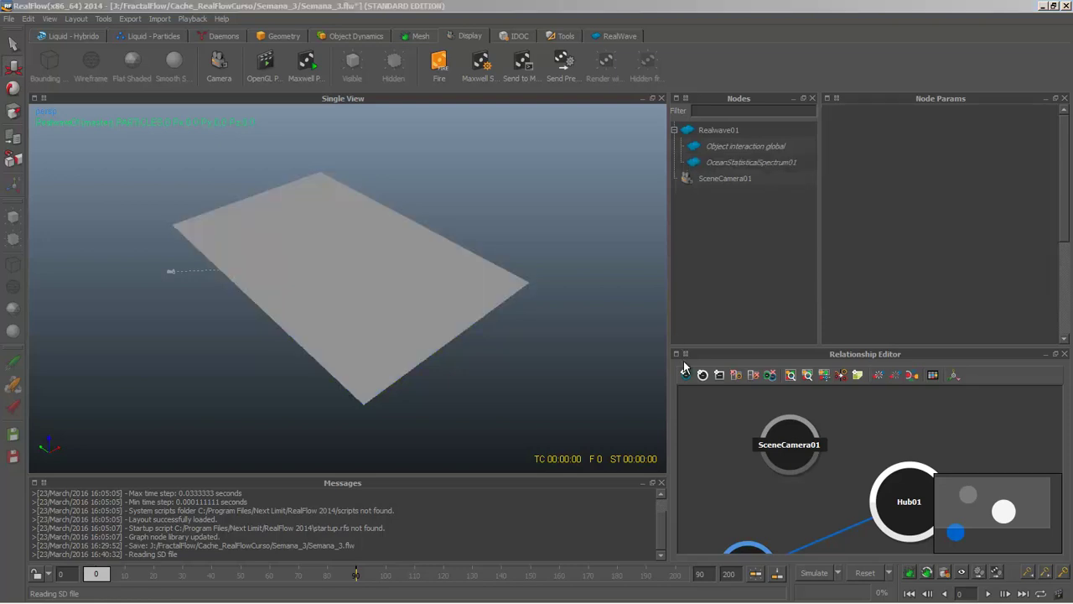
{"action": "left_click", "coordinate": [305, 308]}
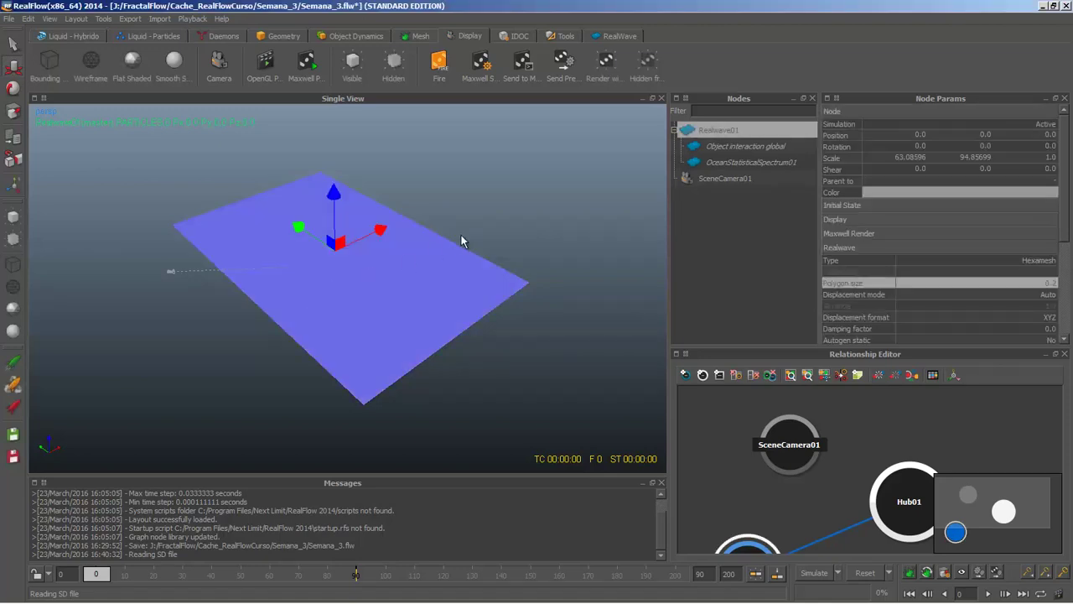
- Reset the simulation with the ocean statistical spectrum selected so its waves deform the Realwave01 surface
{"action": "left_click", "coordinate": [747, 163]}
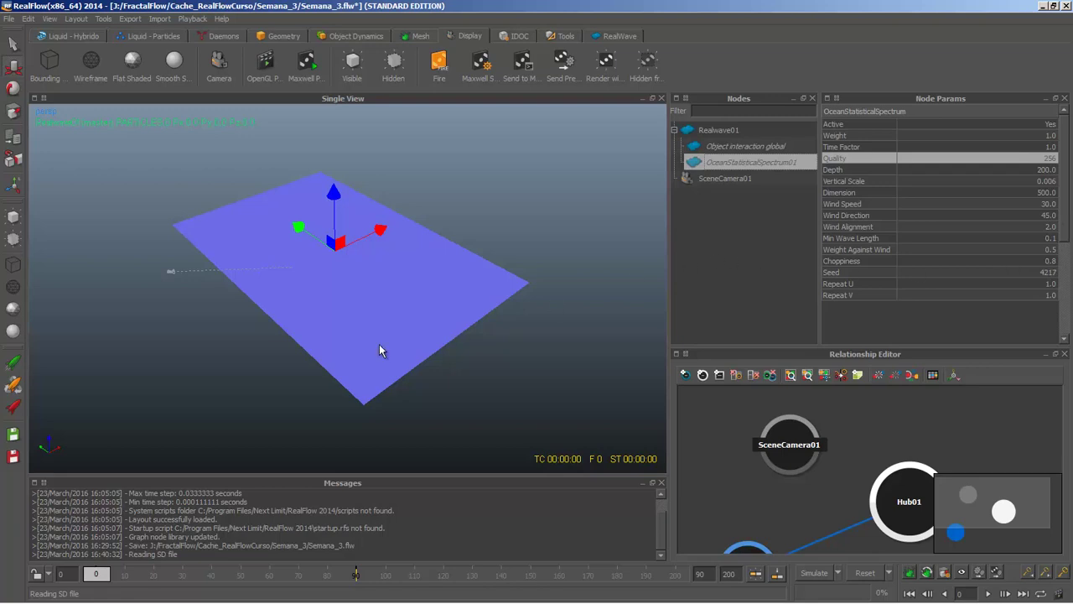
{"action": "left_click", "coordinate": [861, 574]}
{"action": "scroll", "coordinate": [340, 319], "scroll_direction": "up", "scroll_amount": 5}
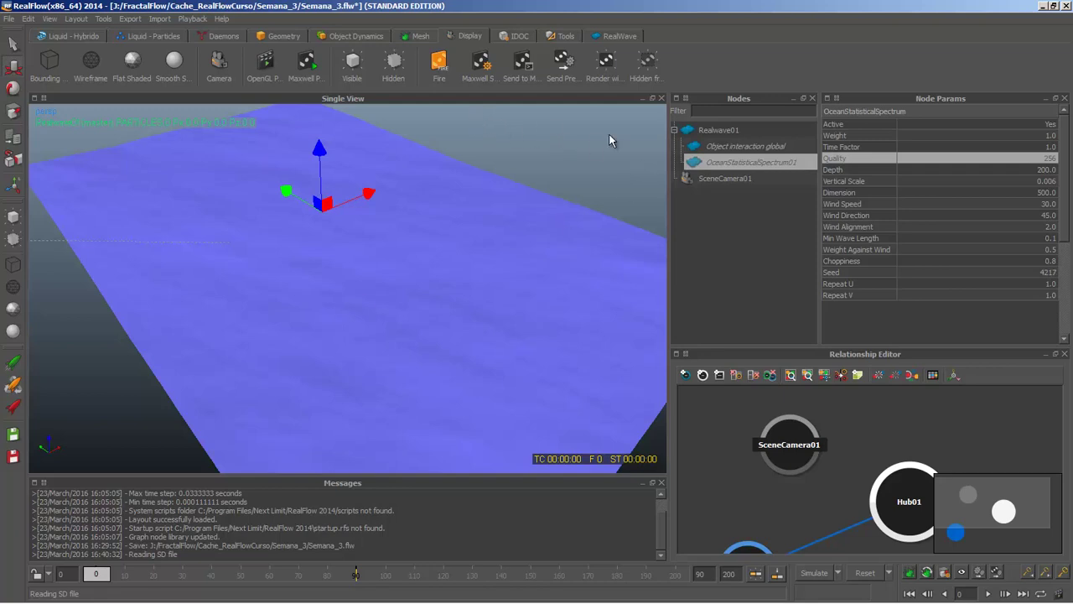
{"action": "left_click", "coordinate": [508, 163]}
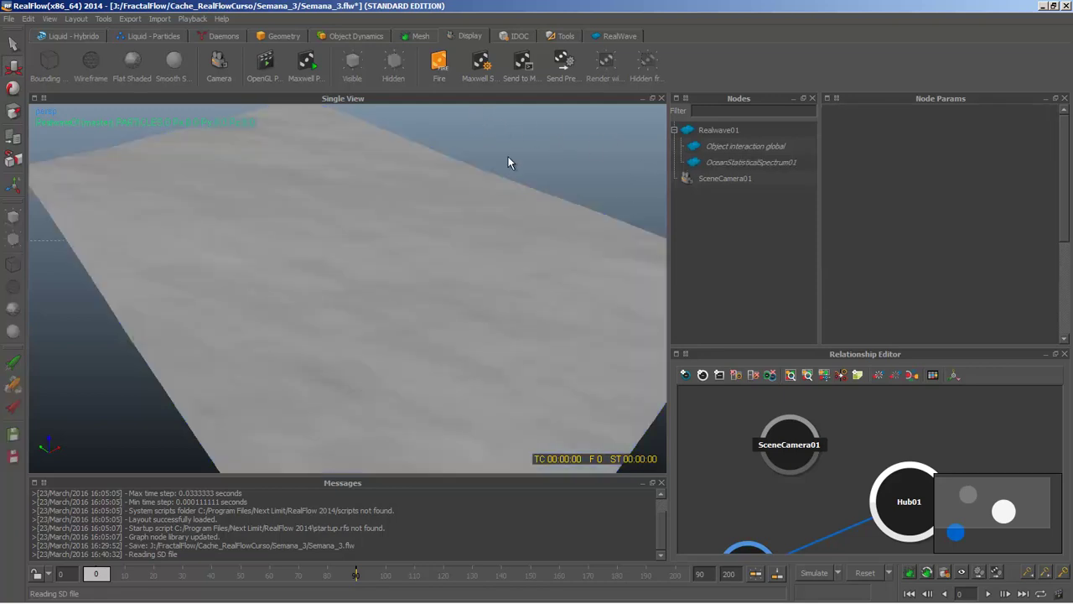
- Check the wavy surface through SceneCamera01 and return to the perspective view
{"action": "key", "text": "5"}
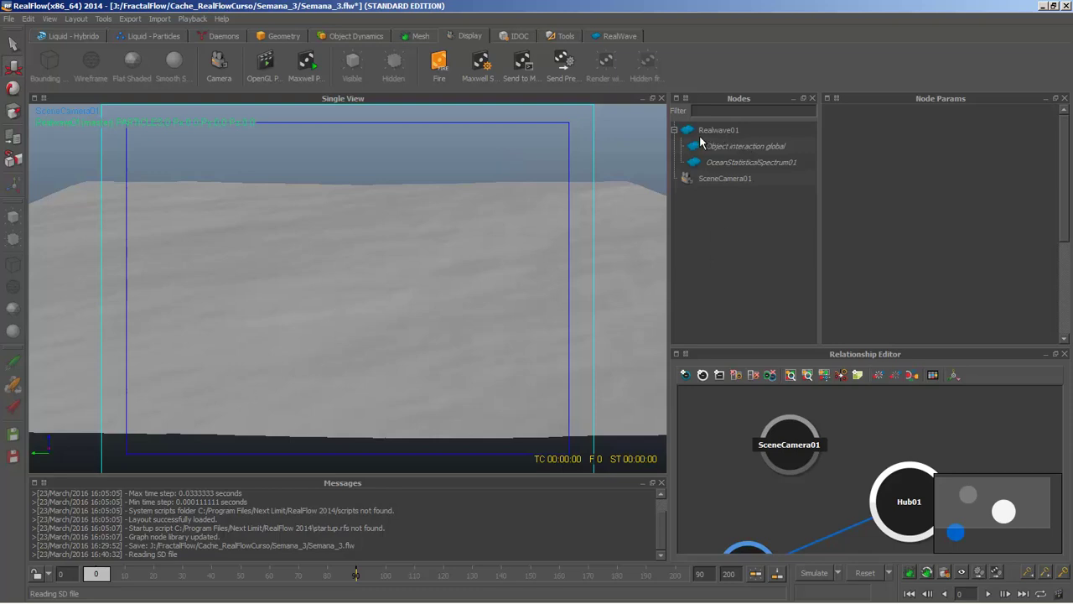
{"action": "left_click", "coordinate": [311, 289]}
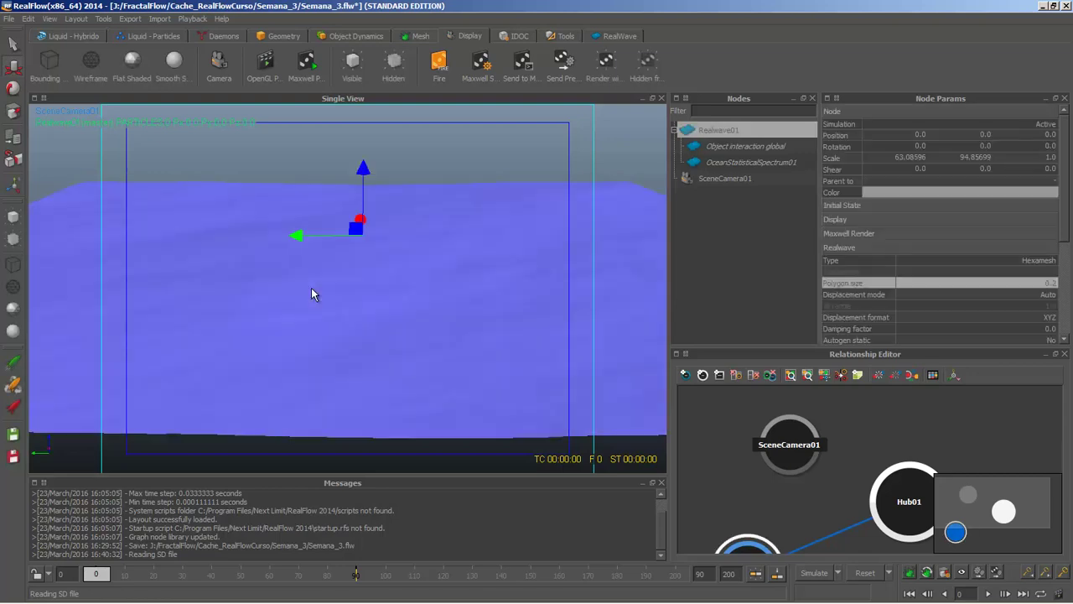
{"action": "left_click", "coordinate": [313, 165]}
{"action": "key", "text": "4"}
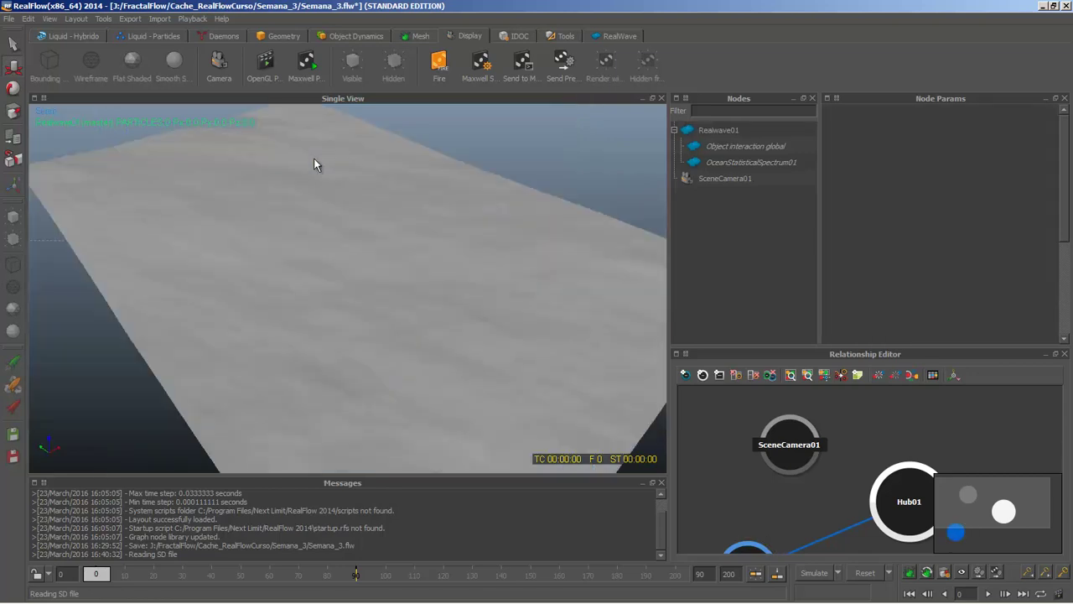
- Examine the relief and shading of the waves on the Realwave01 surface from different angles and distances
{"action": "left_click_drag", "start_coordinate": [350, 198], "coordinate": [379, 328], "text": "alt"}
{"action": "left_click", "coordinate": [214, 306]}
{"action": "left_click", "coordinate": [542, 166]}
{"action": "scroll", "coordinate": [351, 263], "scroll_direction": "up", "scroll_amount": 3}
{"action": "scroll", "coordinate": [331, 258], "scroll_direction": "down", "scroll_amount": 5}
{"action": "scroll", "coordinate": [377, 328], "scroll_direction": "up", "scroll_amount": 2}
{"action": "left_click_drag", "start_coordinate": [346, 314], "coordinate": [262, 296], "text": "alt"}
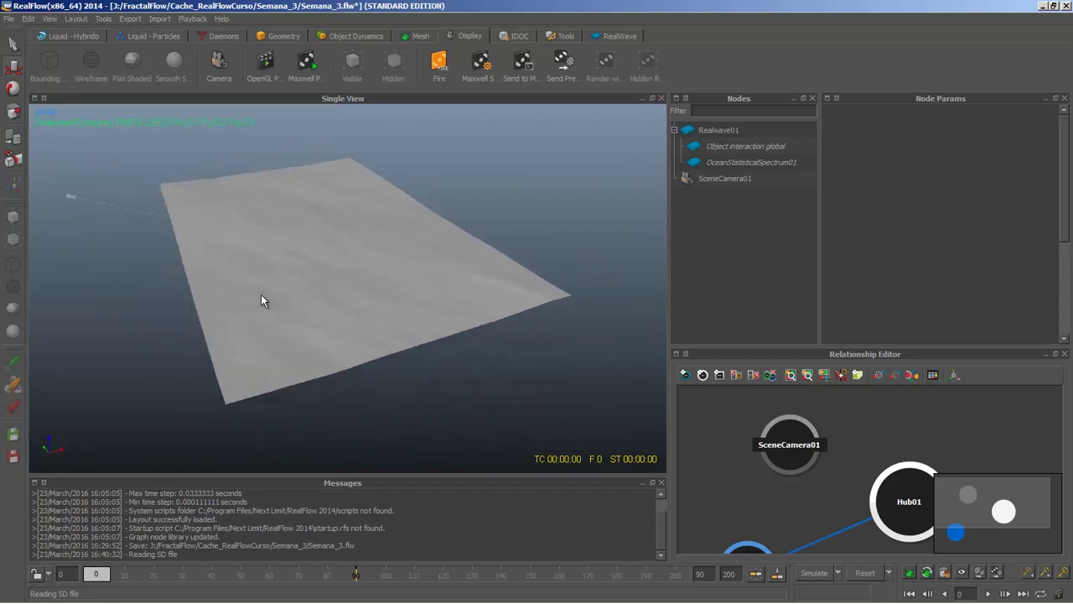
{"action": "left_click_drag", "start_coordinate": [575, 254], "coordinate": [433, 302], "text": "alt"}
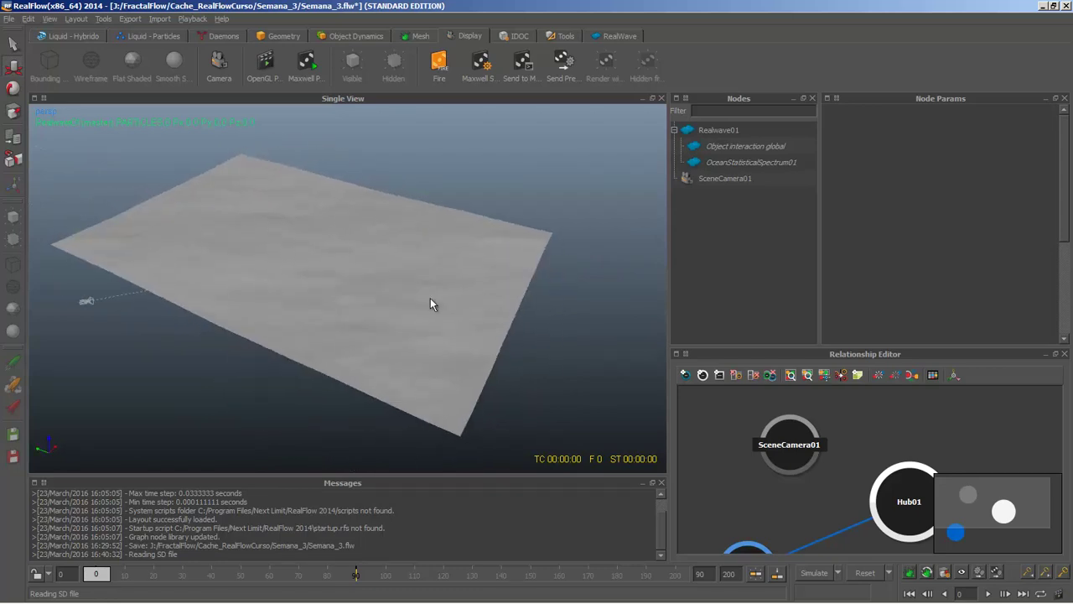
{"action": "left_click_drag", "start_coordinate": [204, 215], "coordinate": [338, 242], "text": "alt"}
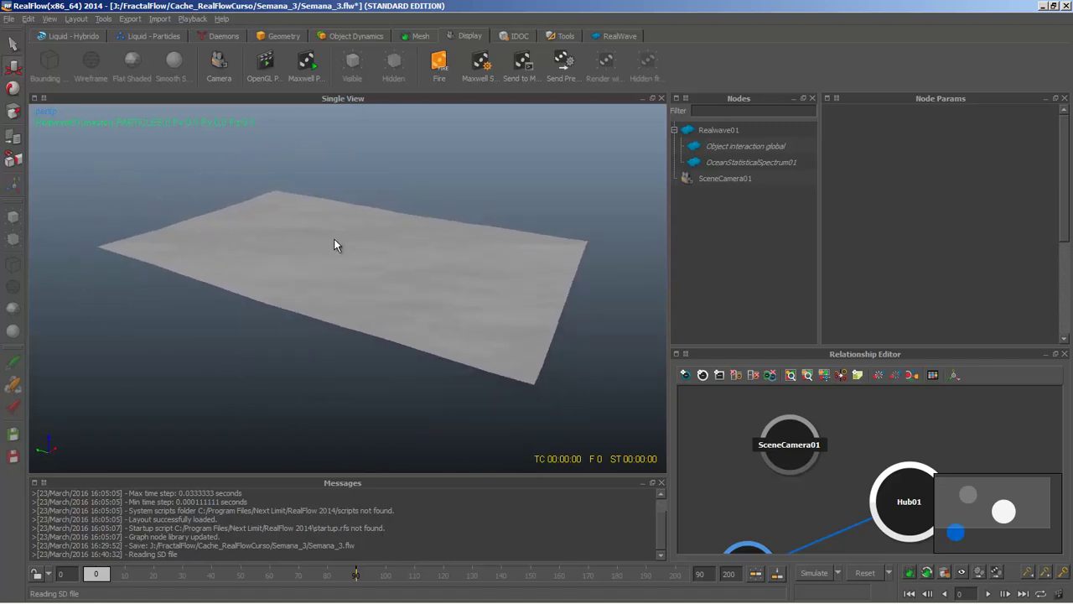
{"action": "left_click_drag", "start_coordinate": [157, 252], "coordinate": [261, 216], "text": "alt"}
{"action": "left_click", "coordinate": [196, 271]}
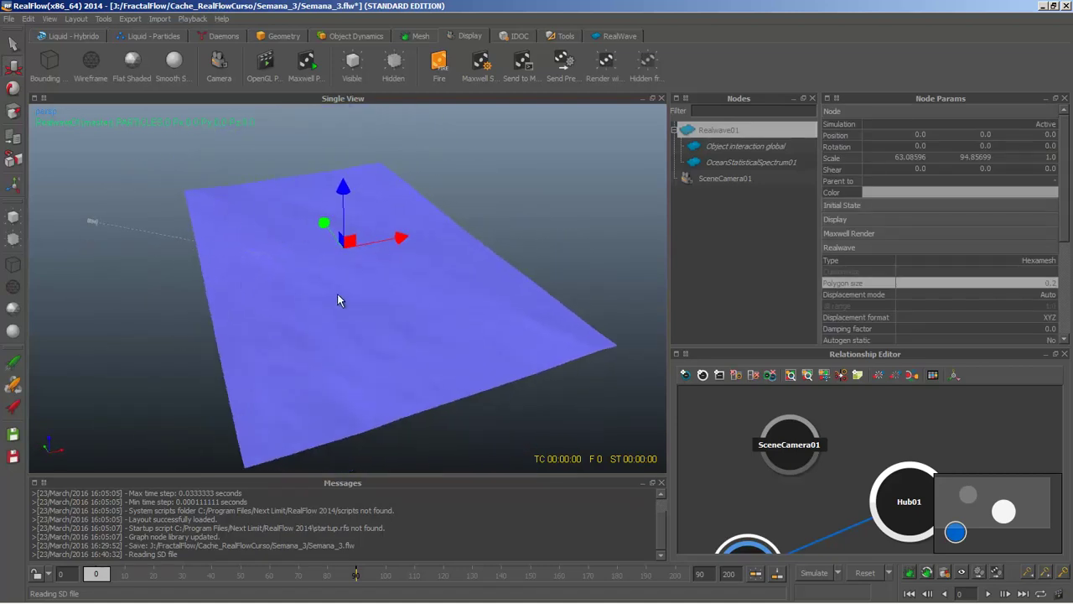
{"action": "left_click_drag", "start_coordinate": [321, 301], "coordinate": [417, 321], "text": "alt"}
{"action": "left_click", "coordinate": [422, 198]}
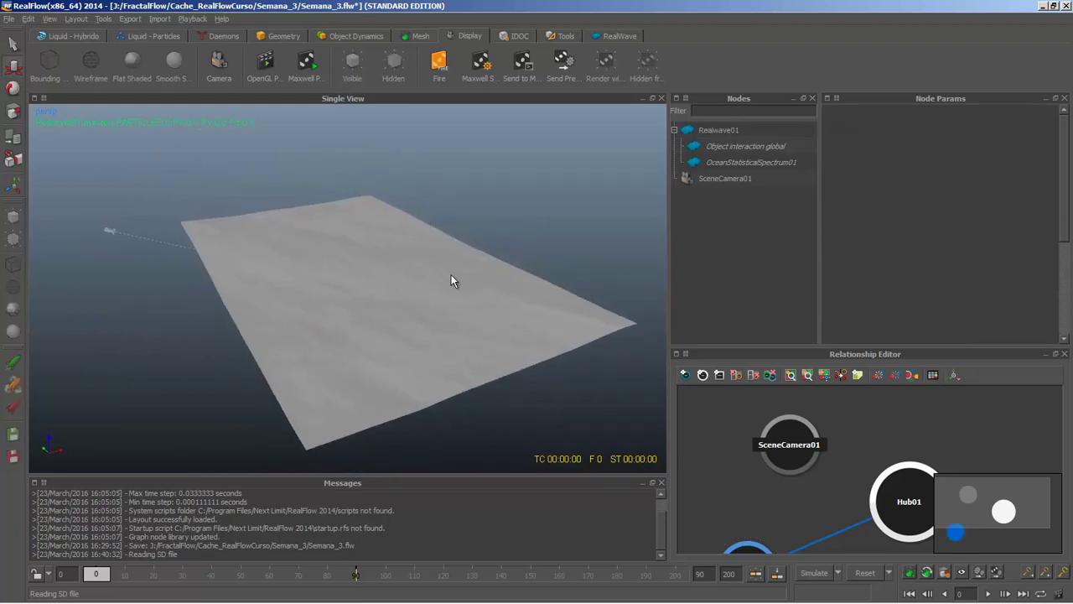
{"action": "left_click_drag", "start_coordinate": [451, 280], "coordinate": [365, 293], "text": "alt"}
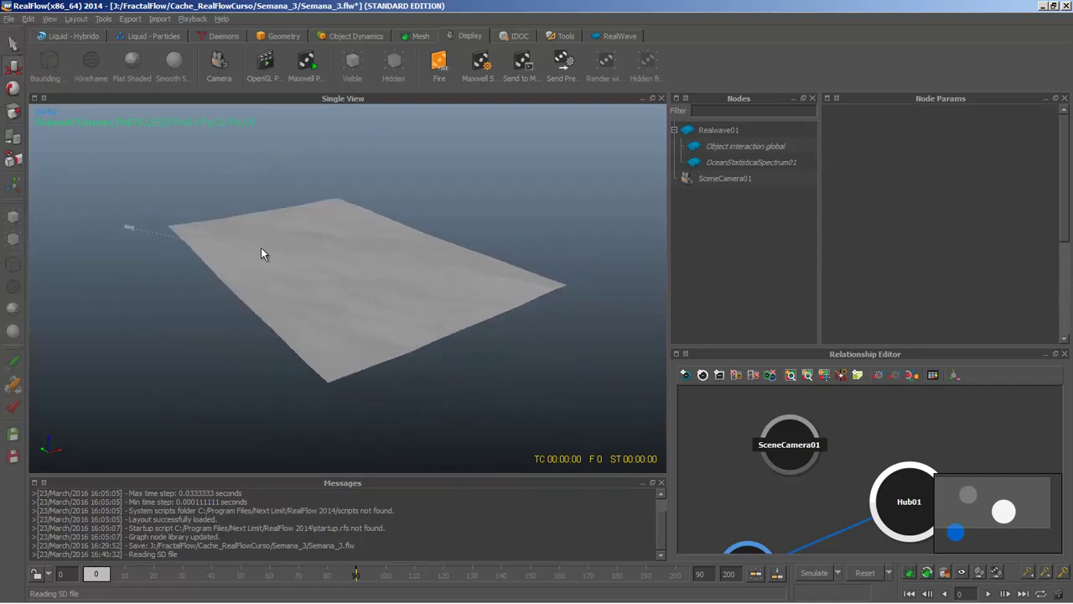
{"action": "left_click_drag", "start_coordinate": [261, 253], "coordinate": [296, 268], "text": "alt"}
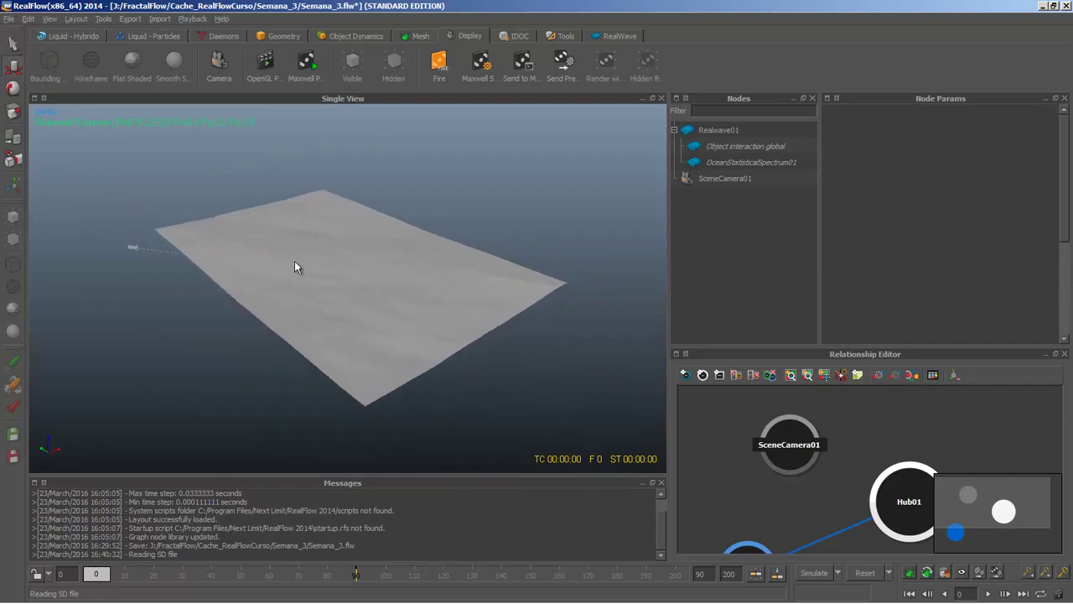
- Set the Scene Lighting display preference to One light
{"action": "left_click", "coordinate": [8, 19]}
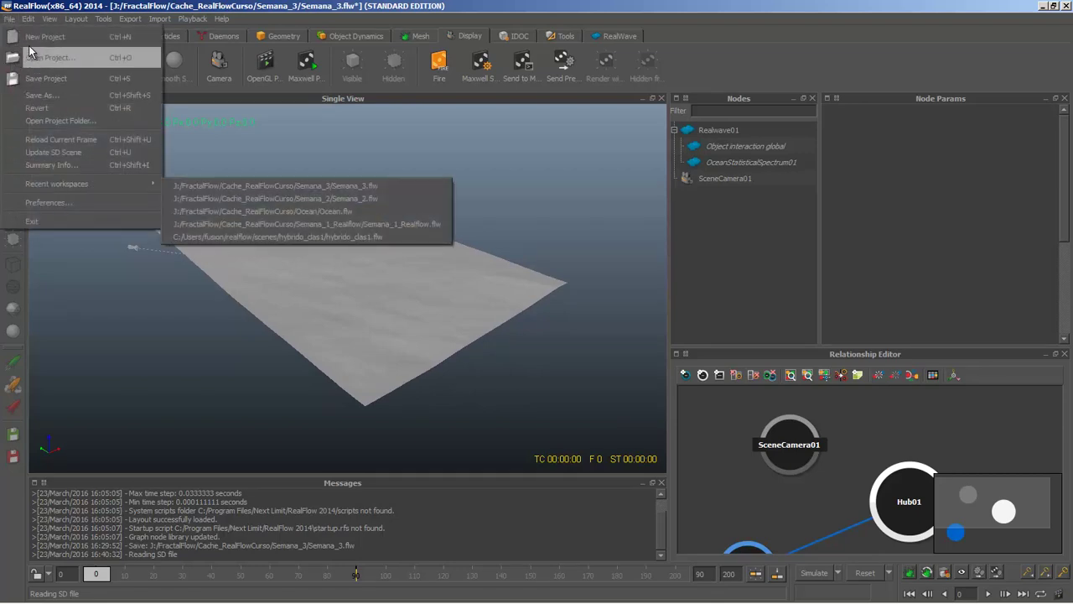
{"action": "left_click", "coordinate": [47, 203]}
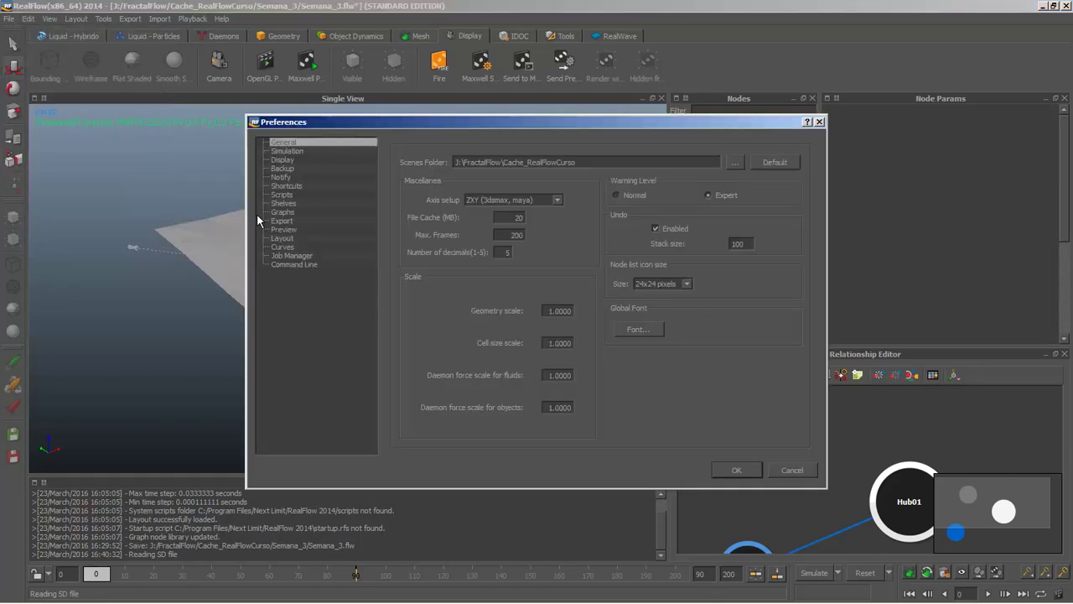
{"action": "left_click", "coordinate": [307, 160]}
{"action": "left_click_drag", "start_coordinate": [334, 123], "coordinate": [280, 72]}
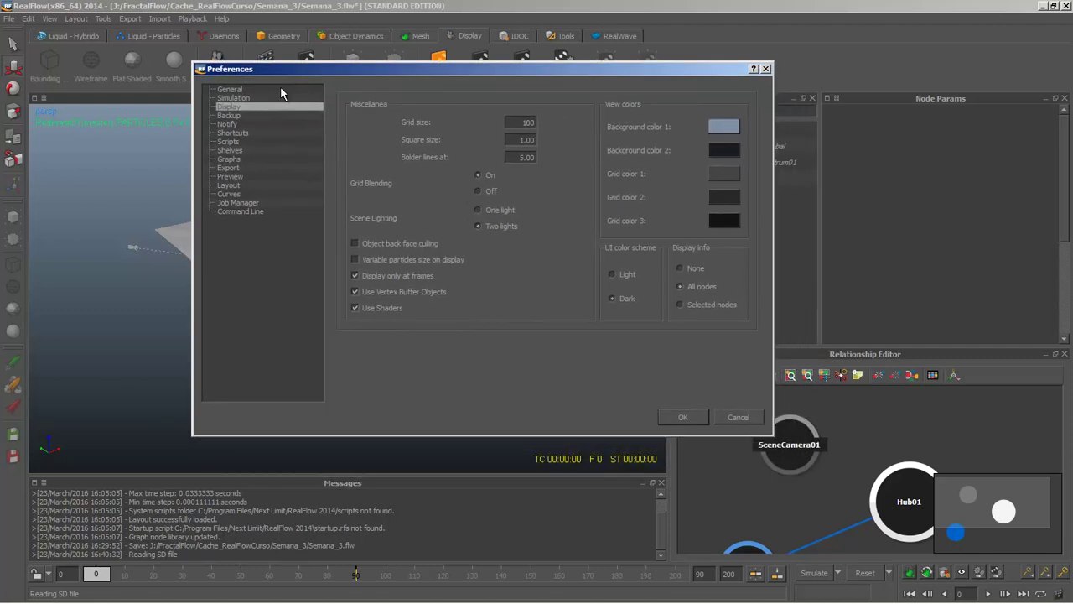
{"action": "left_click", "coordinate": [480, 210]}
{"action": "left_click", "coordinate": [684, 422]}
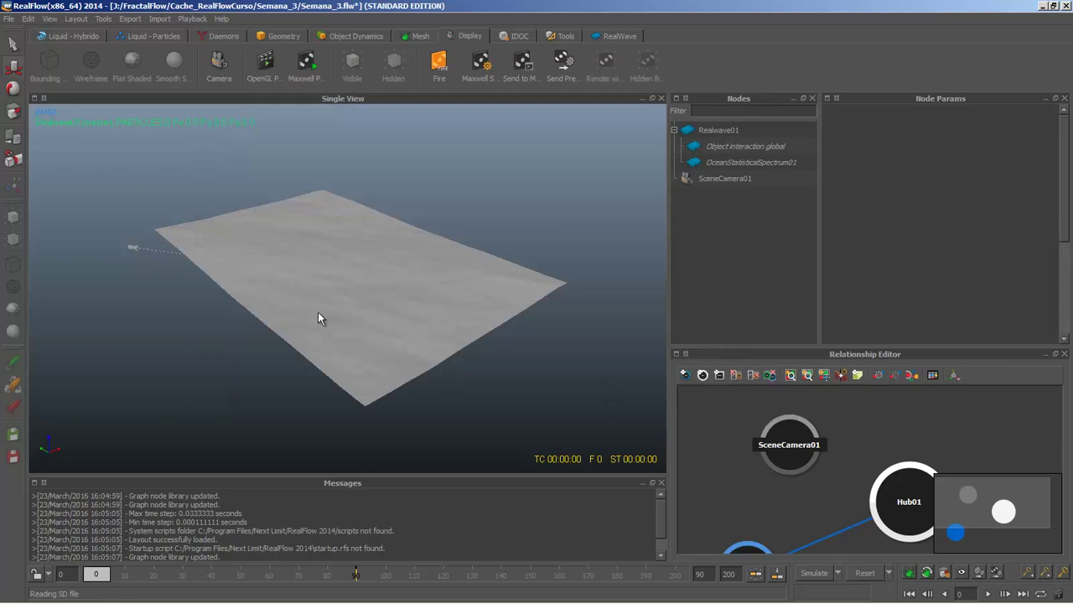
- Inspect the RealWave ocean surface up close and examine the parameters of the OceanStatisticalSpectrum01 node
{"action": "right_click_drag", "start_coordinate": [318, 312], "coordinate": [394, 296], "text": "alt"}
{"action": "left_click", "coordinate": [393, 300]}
{"action": "left_click", "coordinate": [534, 159]}
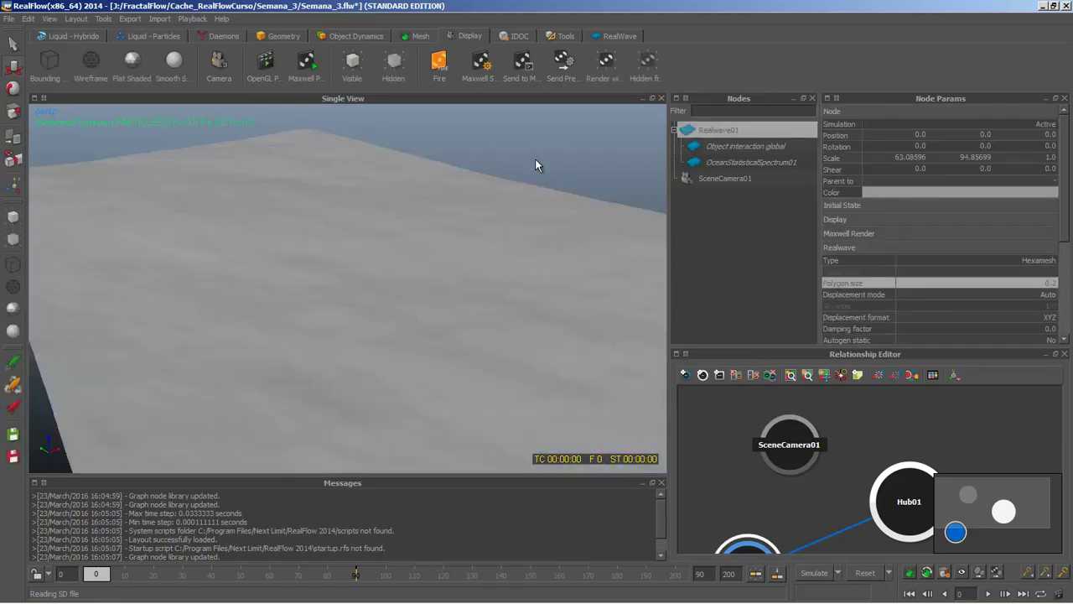
{"action": "left_click", "coordinate": [749, 161]}
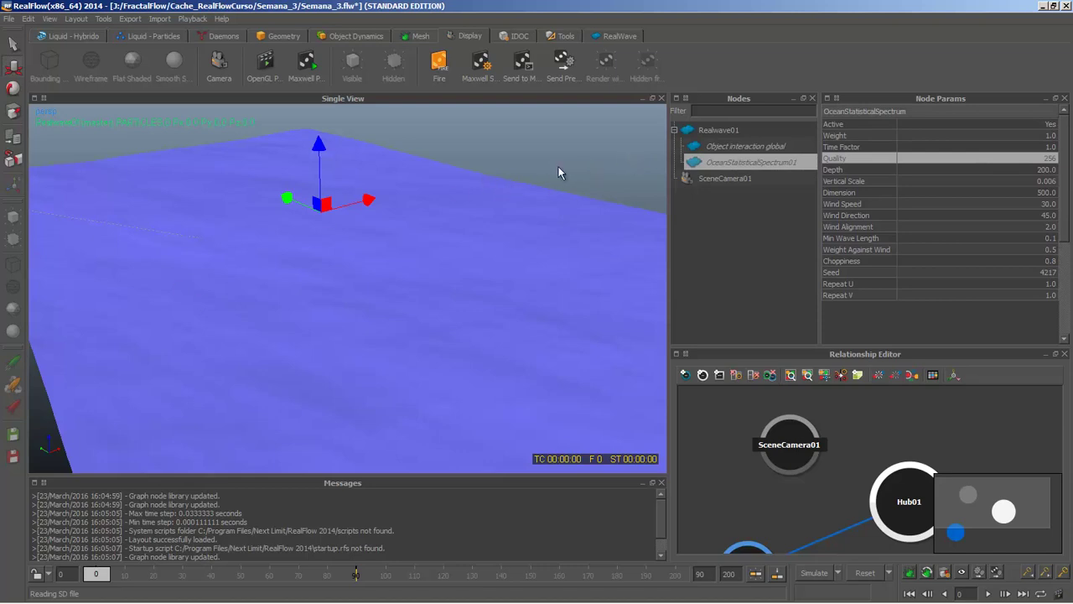
{"action": "left_click", "coordinate": [531, 143]}
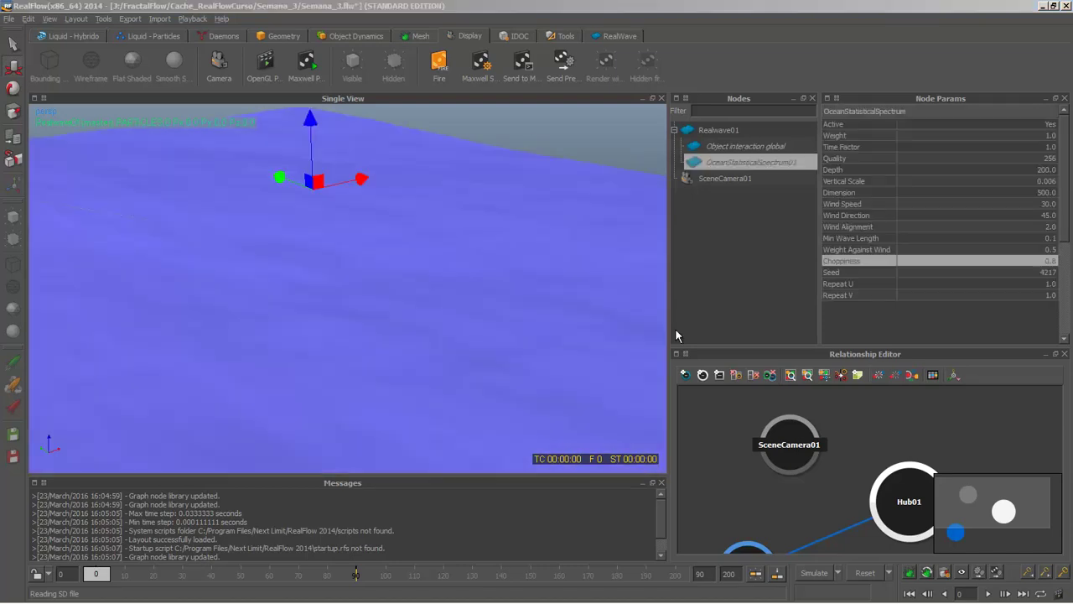
{"action": "left_click", "coordinate": [443, 97]}
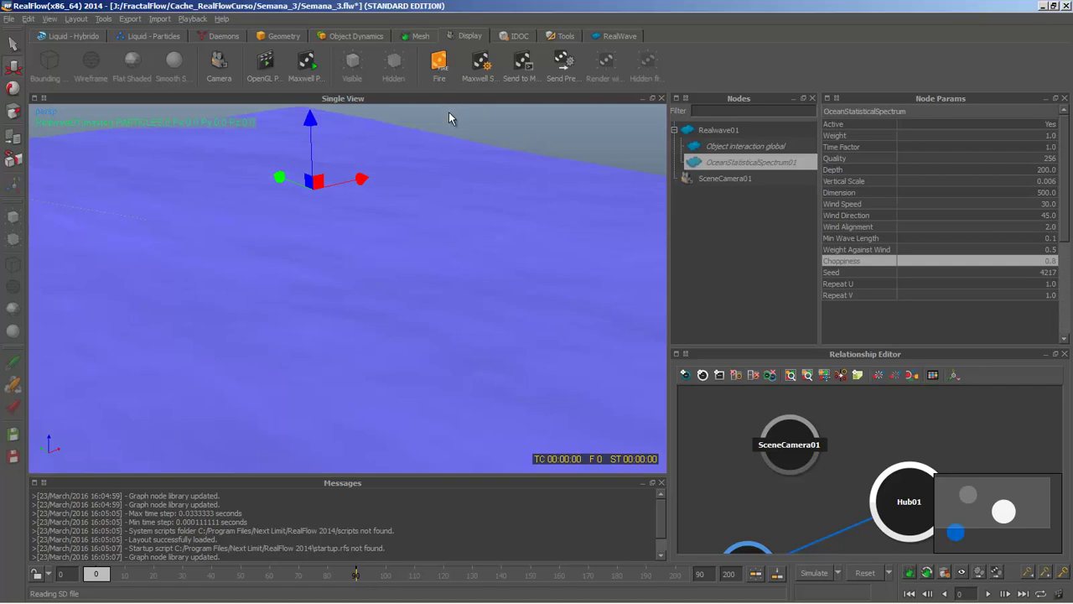
{"action": "scroll", "coordinate": [432, 150], "scroll_direction": "down", "scroll_amount": 3}
{"action": "left_click", "coordinate": [432, 151]}
{"action": "left_click", "coordinate": [408, 203]}
{"action": "left_click", "coordinate": [537, 180]}
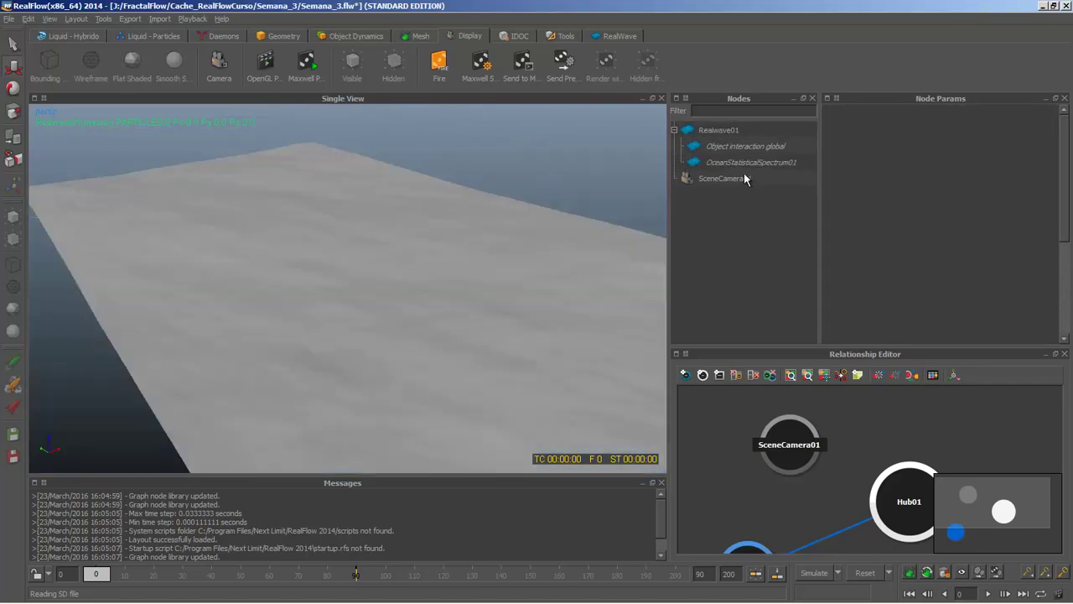
{"action": "left_click", "coordinate": [738, 146]}
{"action": "left_click", "coordinate": [778, 164]}
{"action": "left_click", "coordinate": [623, 199]}
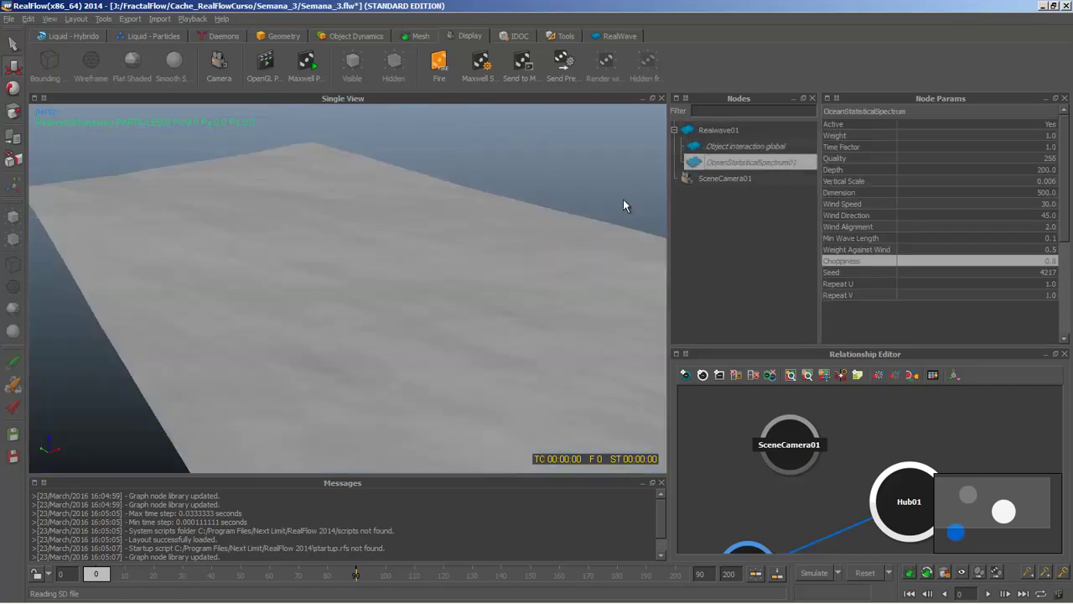
{"action": "left_click", "coordinate": [752, 163]}
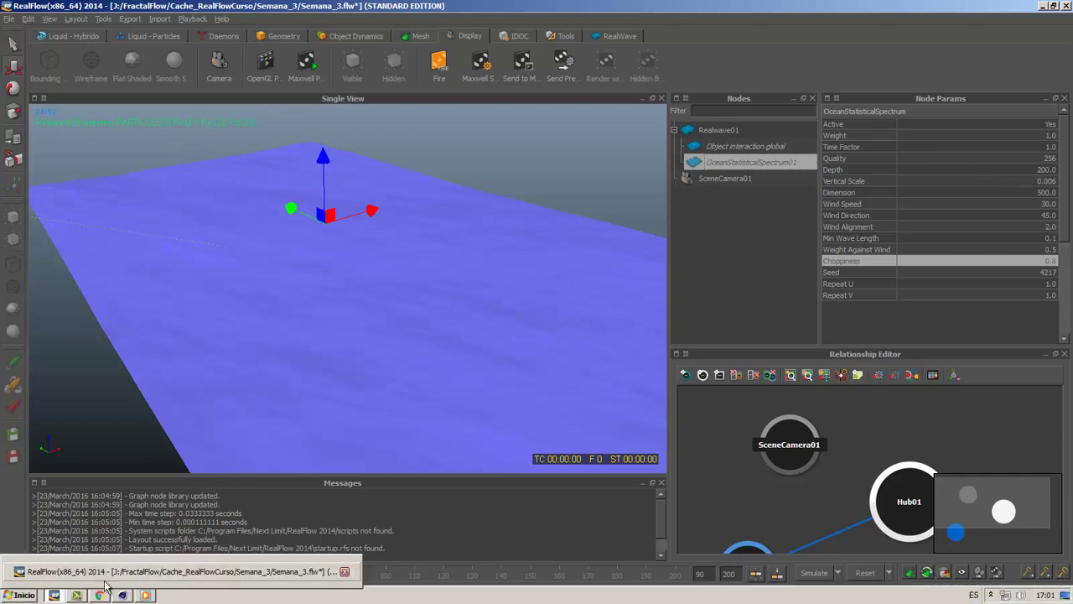
- Switch to Cinema 4D, look through its installed plugins, and return to RealFlow
{"action": "left_click", "coordinate": [122, 595]}
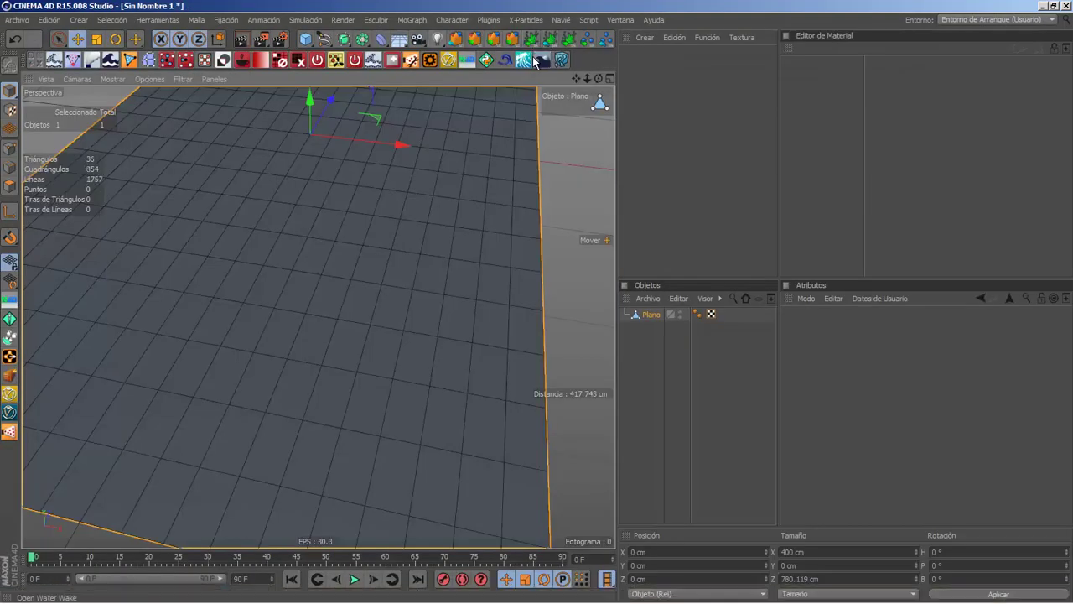
{"action": "left_click", "coordinate": [501, 23]}
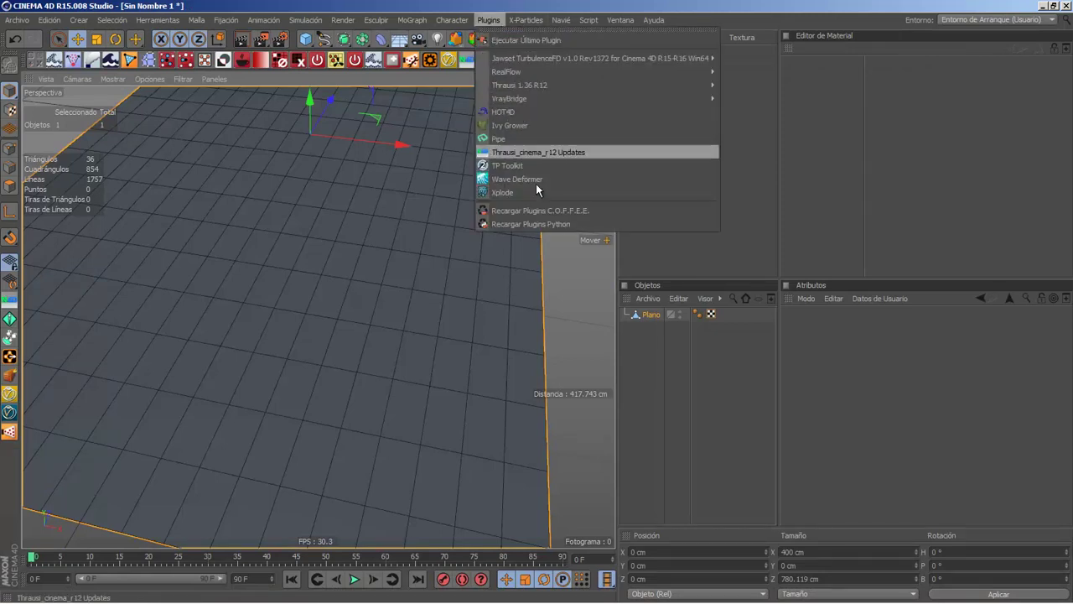
{"action": "left_click", "coordinate": [559, 271]}
{"action": "left_click", "coordinate": [1044, 6]}
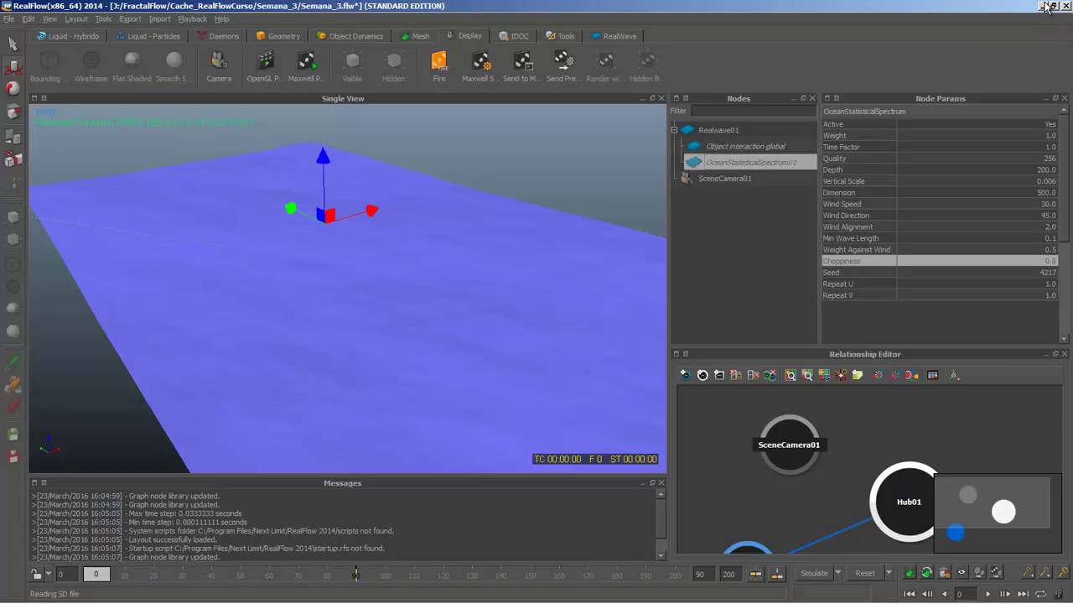
- Set the Quality of OceanStatisticalSpectrum01 to 1024
{"action": "left_click", "coordinate": [1032, 158]}
{"action": "left_click", "coordinate": [1052, 158]}
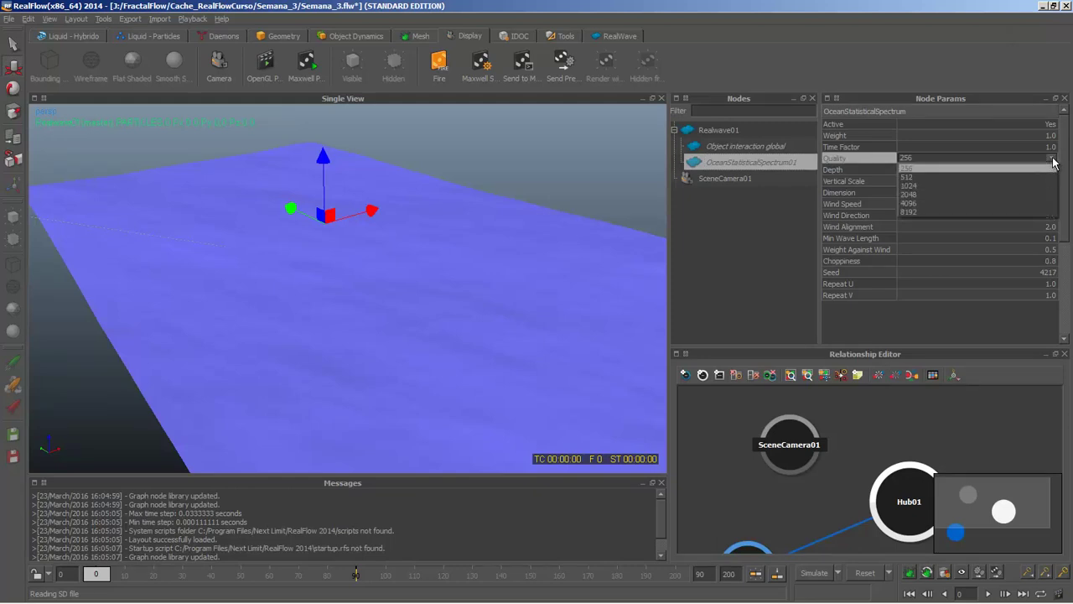
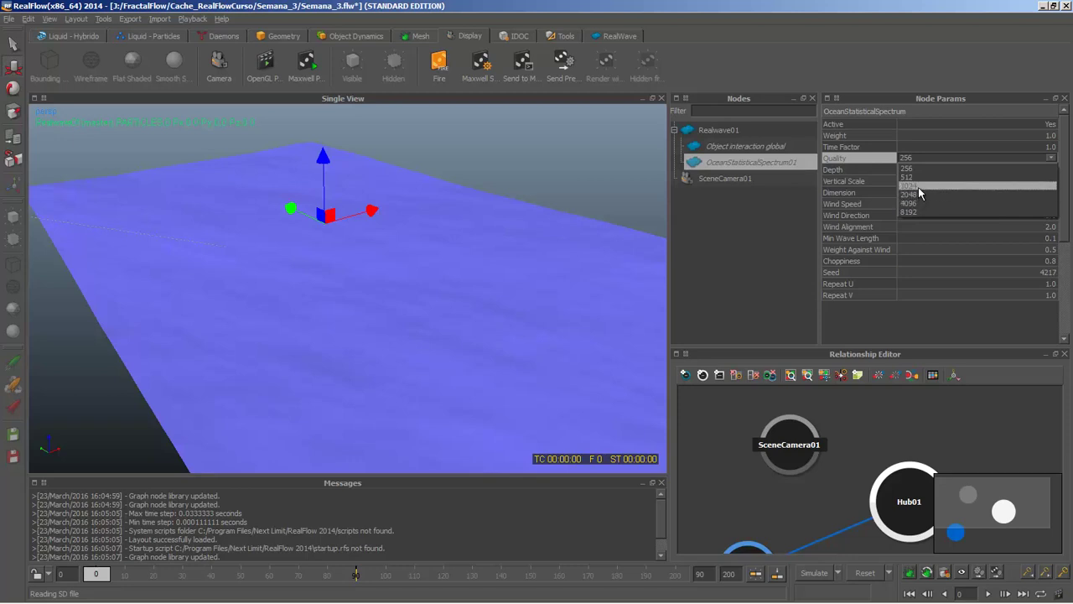
{"action": "left_click", "coordinate": [918, 186]}
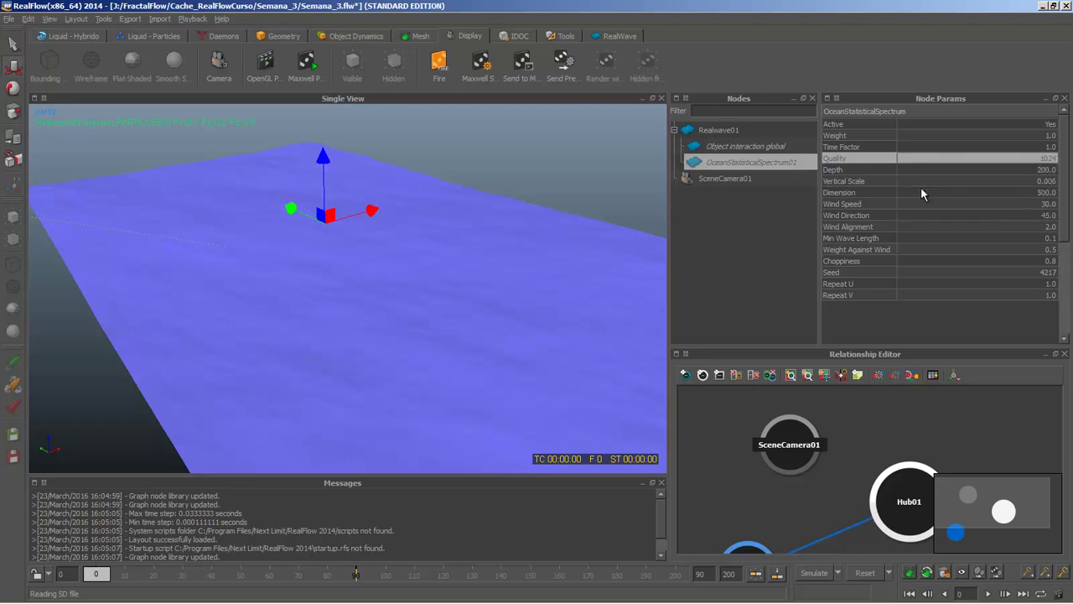
- Examine the ocean surface detail from several distances and angles, comparing the Realwave01 and OceanStatisticalSpectrum01 settings
{"action": "left_click", "coordinate": [604, 177]}
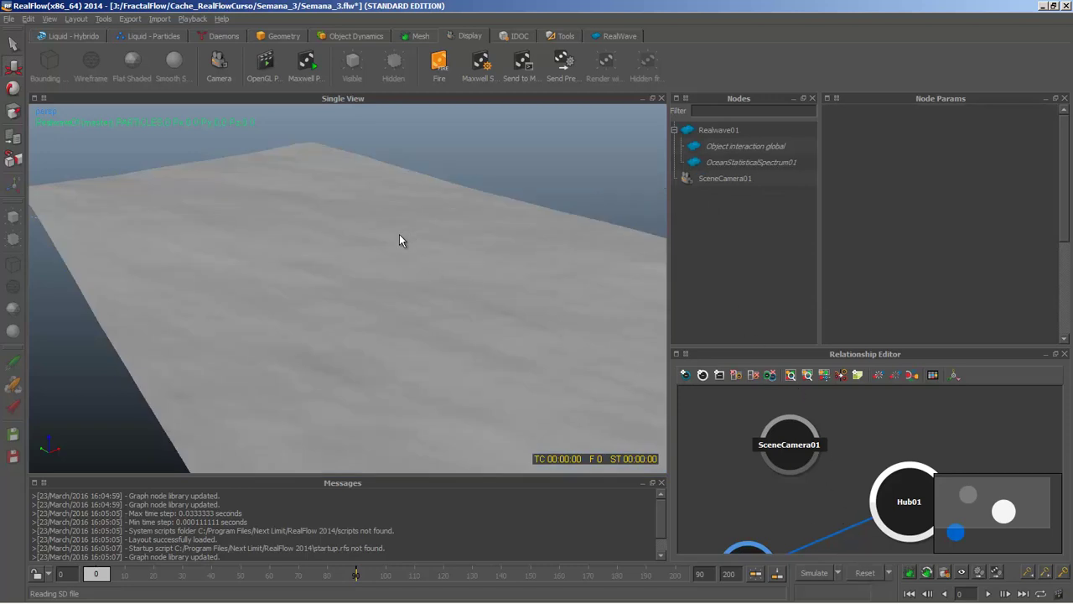
{"action": "left_click_drag", "start_coordinate": [372, 239], "coordinate": [445, 263], "text": "alt"}
{"action": "scroll", "coordinate": [411, 352], "scroll_direction": "down", "scroll_amount": 5}
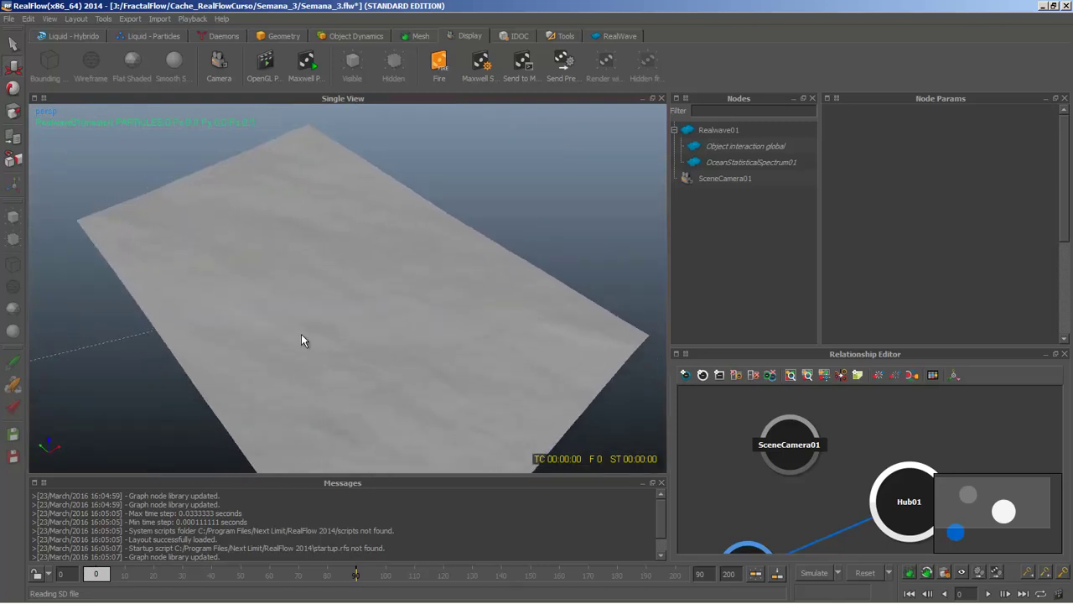
{"action": "scroll", "coordinate": [301, 337], "scroll_direction": "up", "scroll_amount": 5}
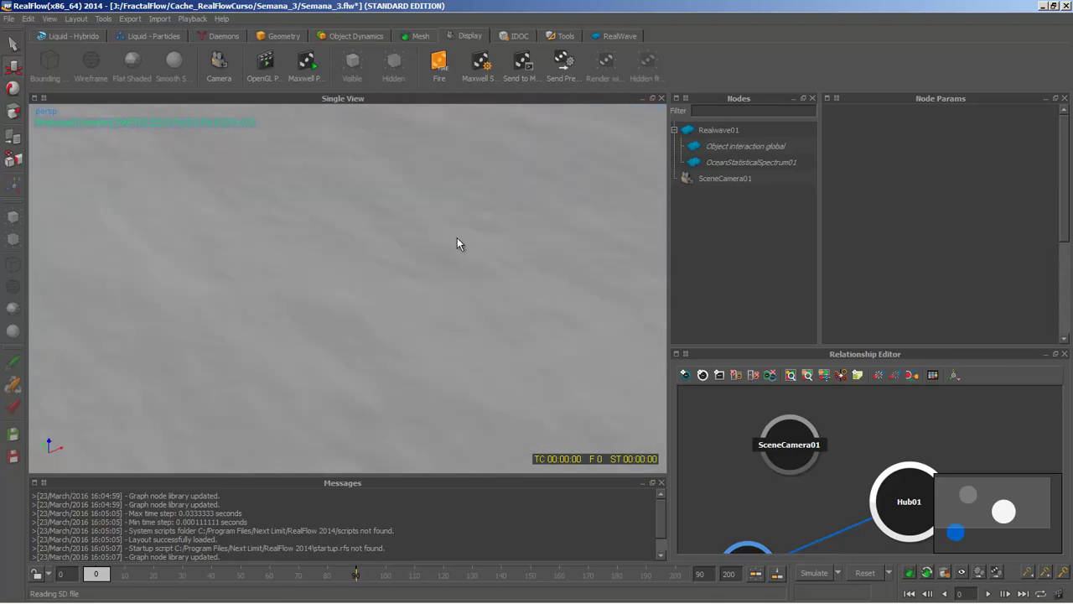
{"action": "scroll", "coordinate": [457, 239], "scroll_direction": "down", "scroll_amount": 8}
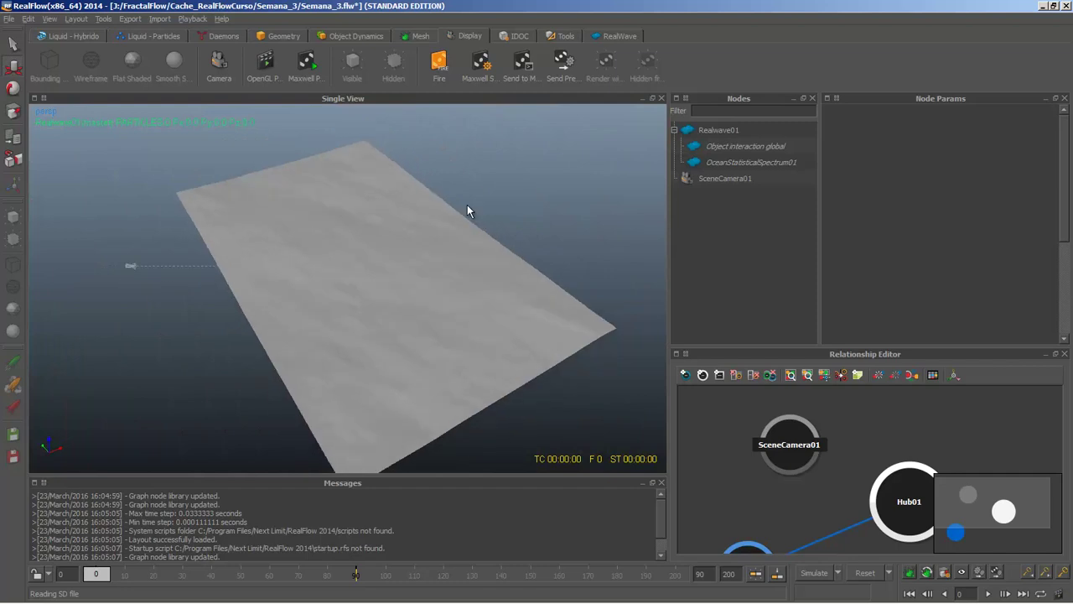
{"action": "left_click_drag", "start_coordinate": [467, 205], "coordinate": [642, 169], "text": "alt"}
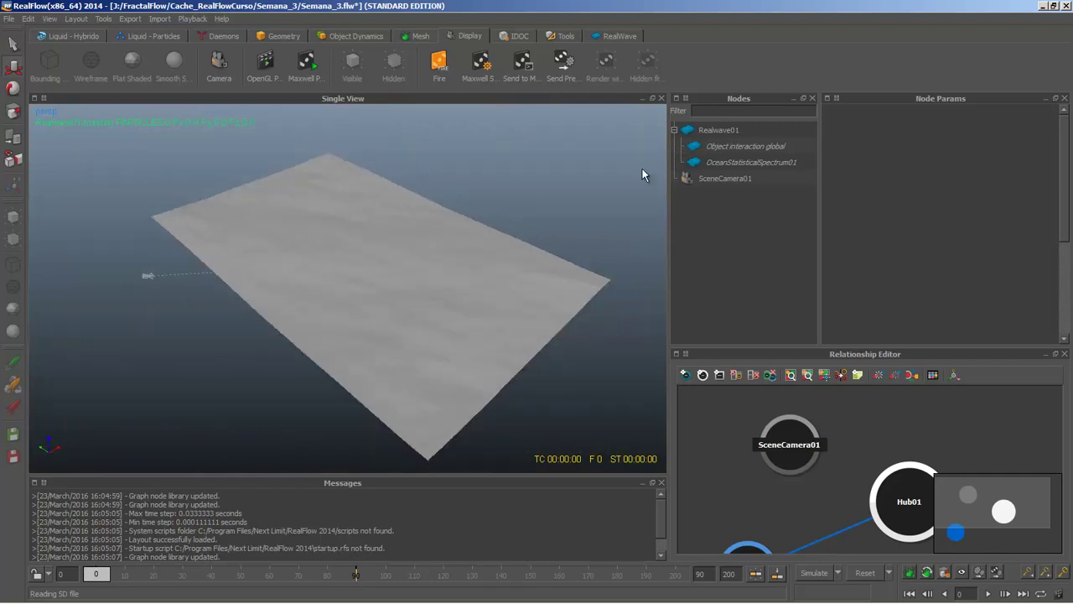
{"action": "left_click", "coordinate": [738, 150]}
{"action": "left_click", "coordinate": [713, 129]}
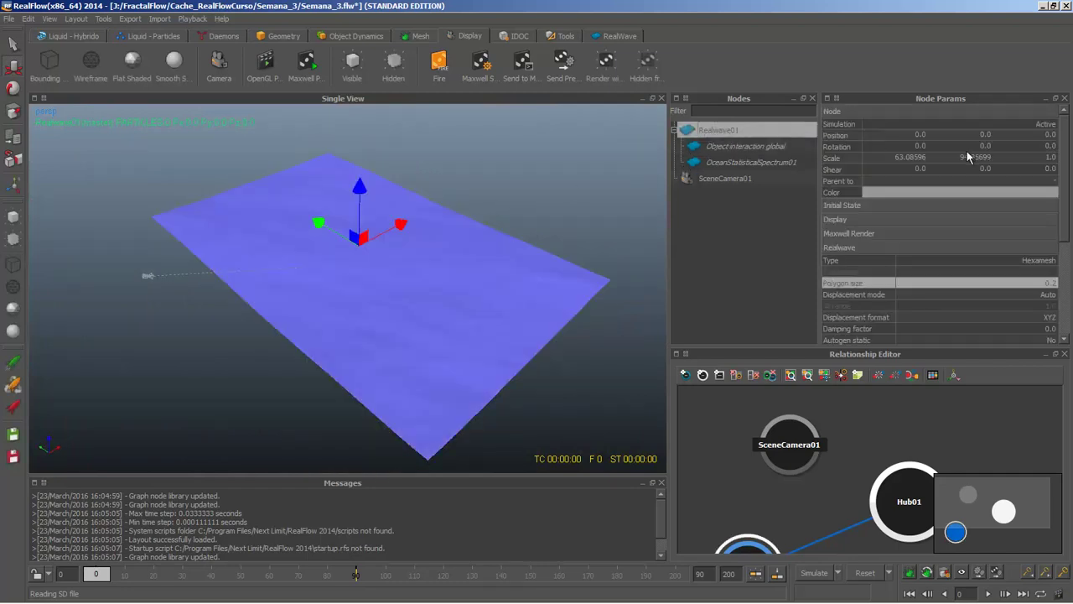
{"action": "scroll", "coordinate": [1062, 218], "scroll_direction": "down", "scroll_amount": 1}
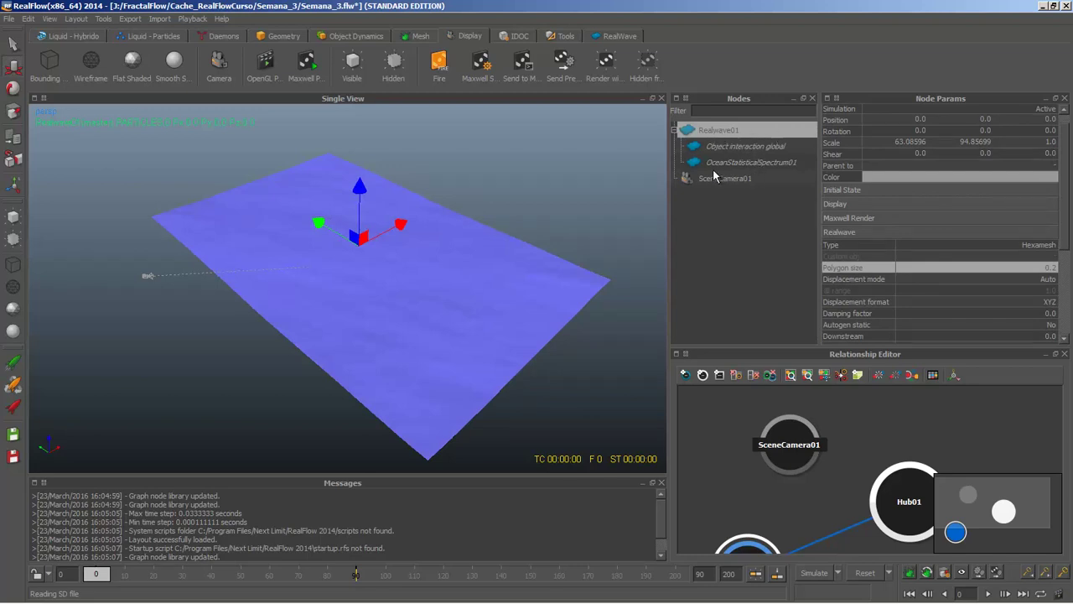
{"action": "left_click", "coordinate": [747, 164]}
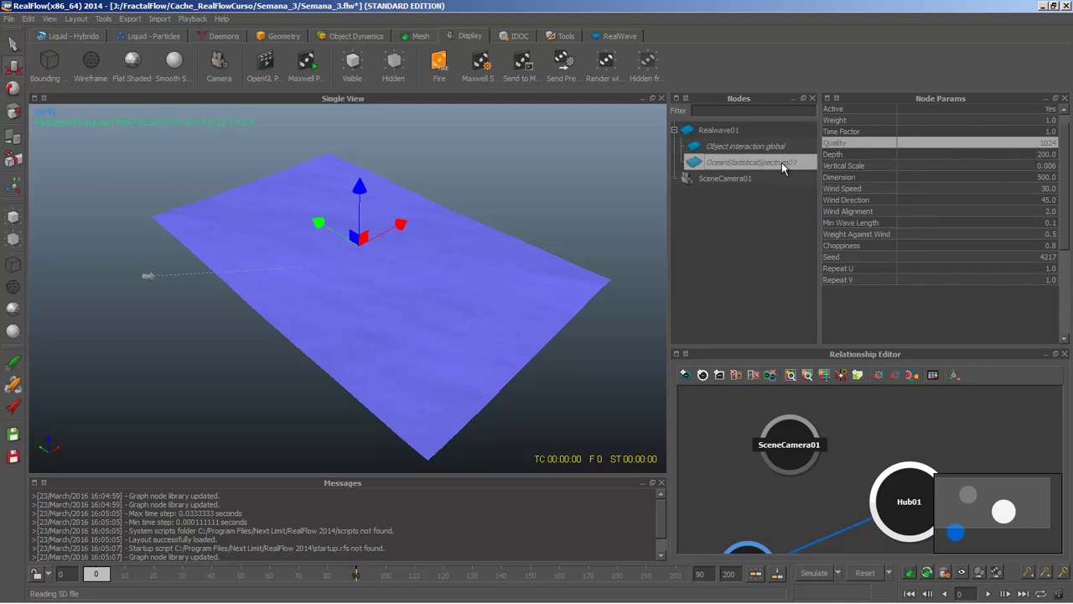
{"action": "left_click_drag", "start_coordinate": [466, 215], "coordinate": [92, 255], "text": "alt"}
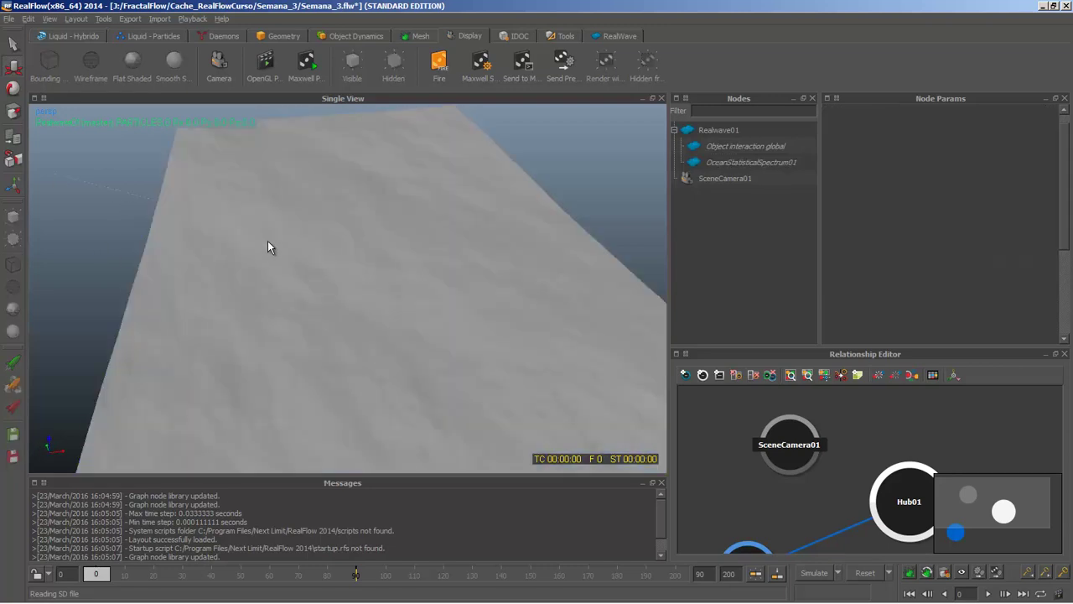
{"action": "left_click", "coordinate": [755, 163]}
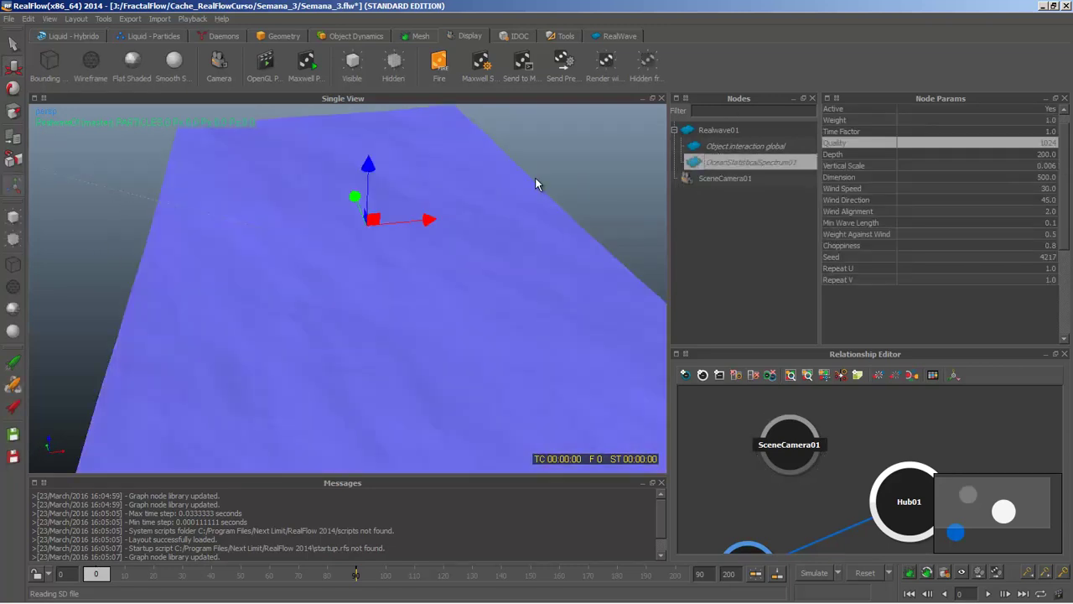
{"action": "left_click_drag", "start_coordinate": [561, 180], "coordinate": [520, 168], "text": "alt"}
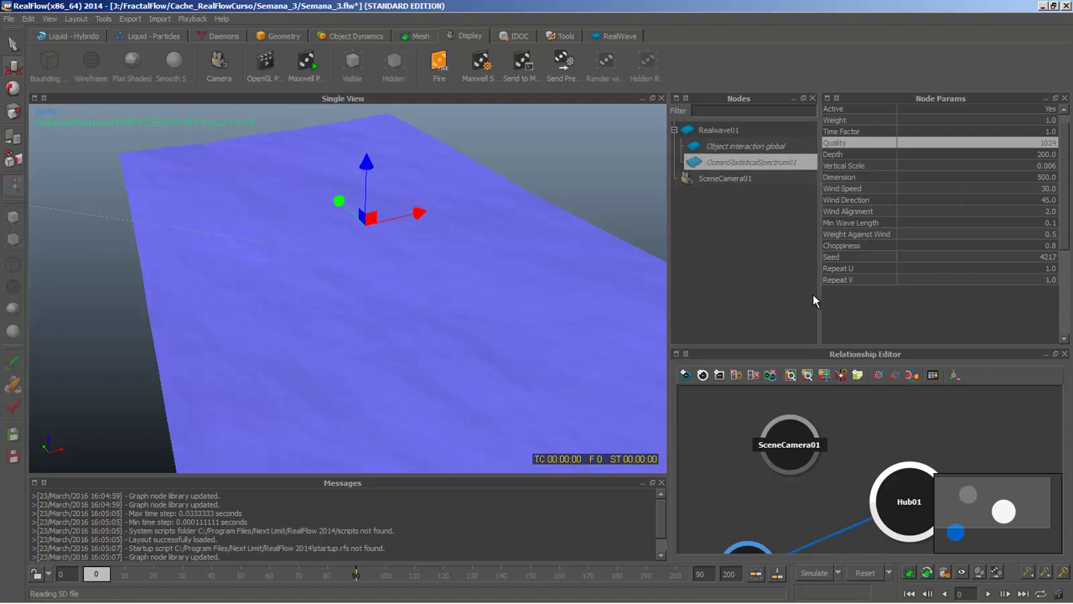
{"action": "left_click", "coordinate": [759, 276]}
{"action": "left_click", "coordinate": [761, 161]}
{"action": "left_click", "coordinate": [758, 222]}
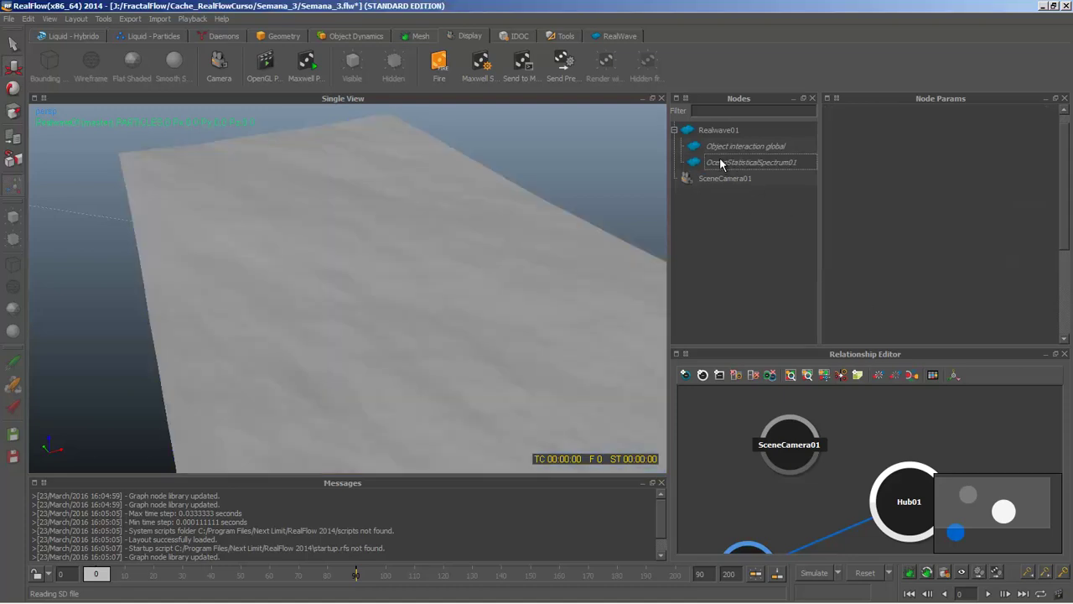
- Review the Depth and Vertical Scale parameters of OceanStatisticalSpectrum01 against the wave surface
{"action": "left_click", "coordinate": [722, 163]}
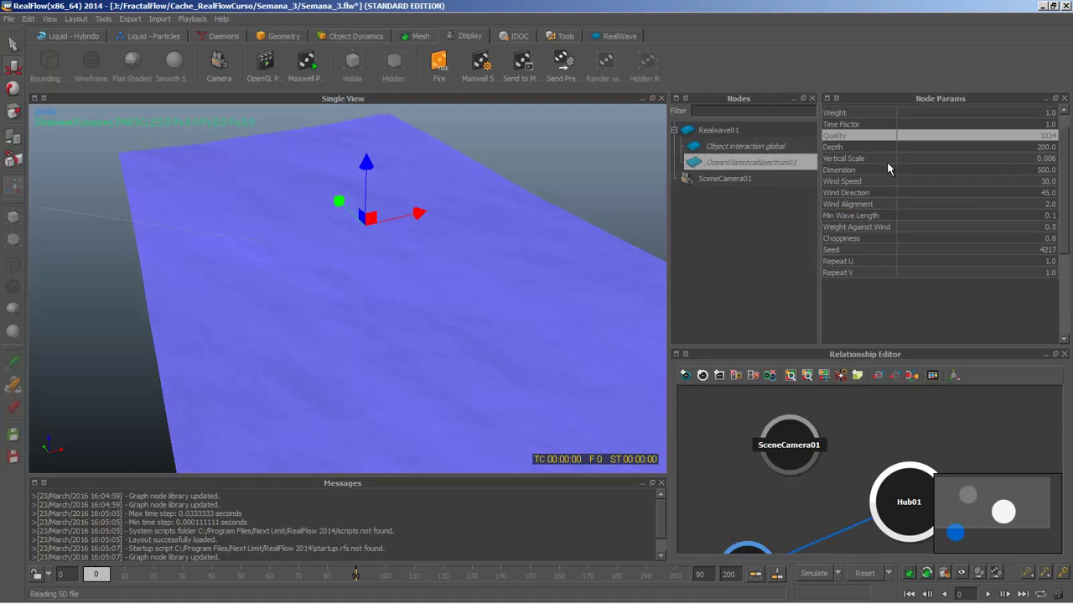
{"action": "left_click", "coordinate": [860, 159]}
{"action": "left_click", "coordinate": [846, 148]}
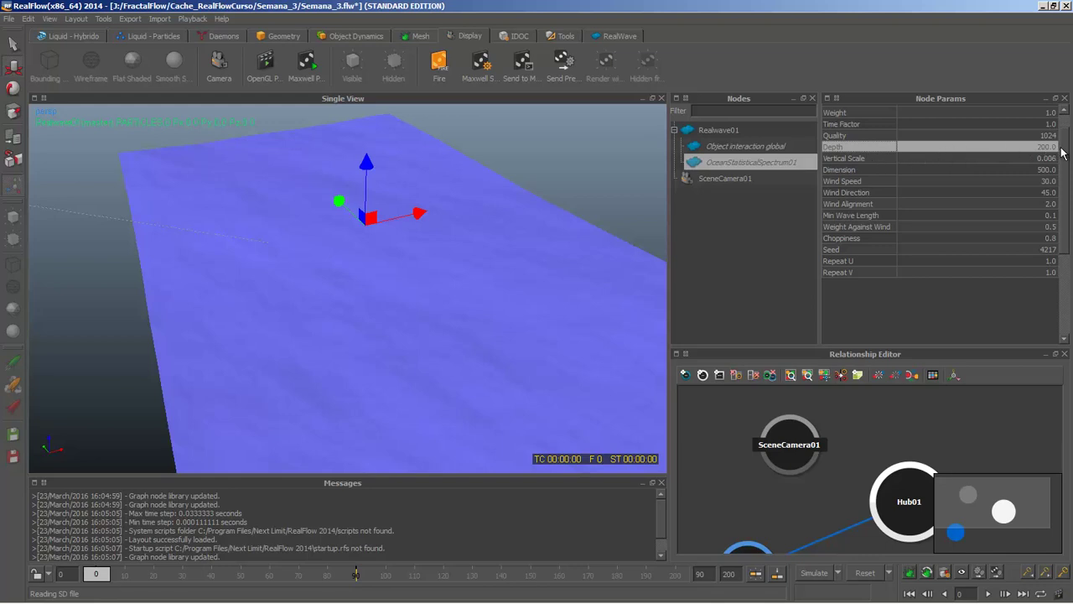
{"action": "scroll", "coordinate": [1062, 149], "scroll_direction": "up", "scroll_amount": 1}
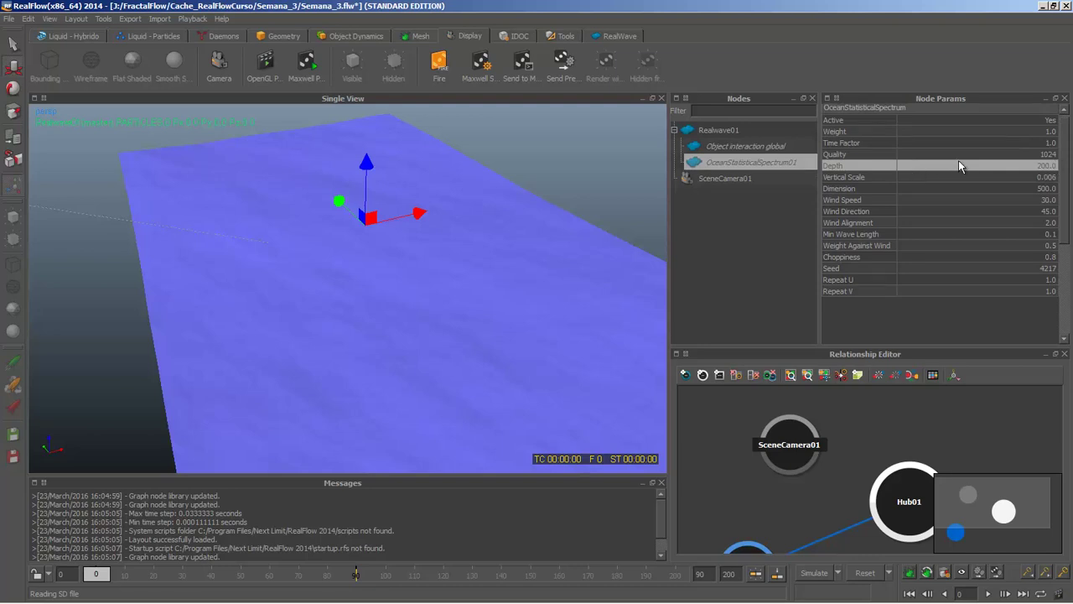
{"action": "left_click", "coordinate": [866, 177]}
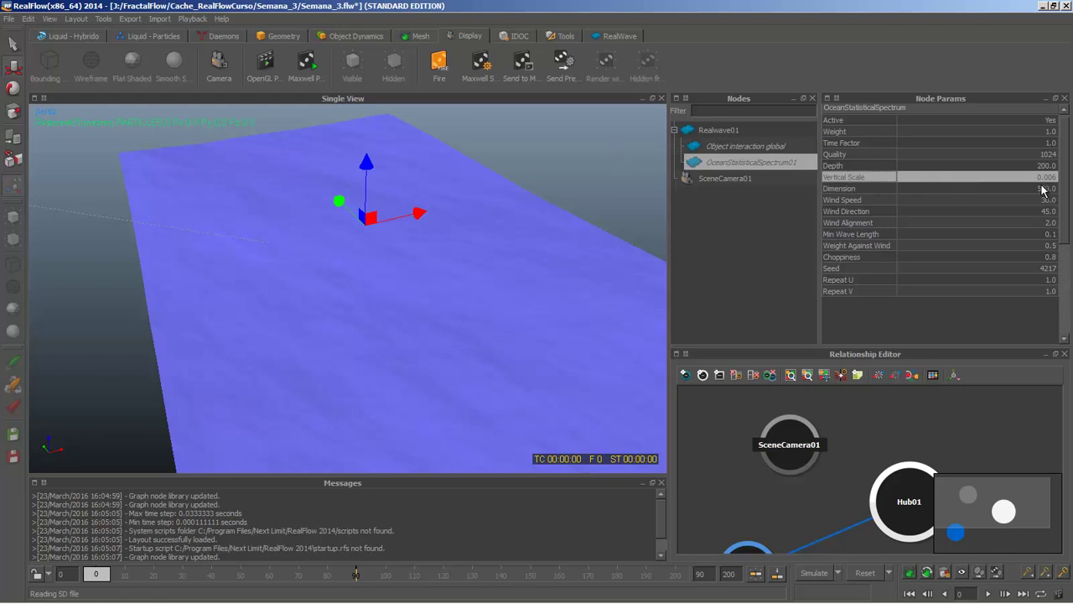
{"action": "left_click", "coordinate": [571, 171]}
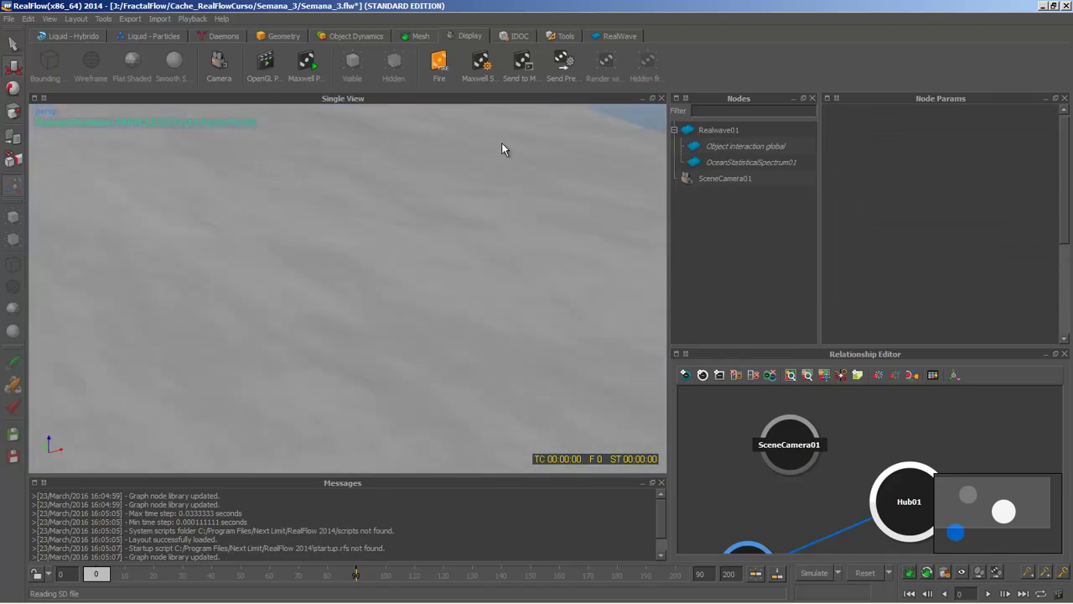
- Set the Vertical Scale of OceanStatisticalSpectrum01 to 0.06 and reset the simulation to update the wave surface
{"action": "left_click", "coordinate": [736, 162]}
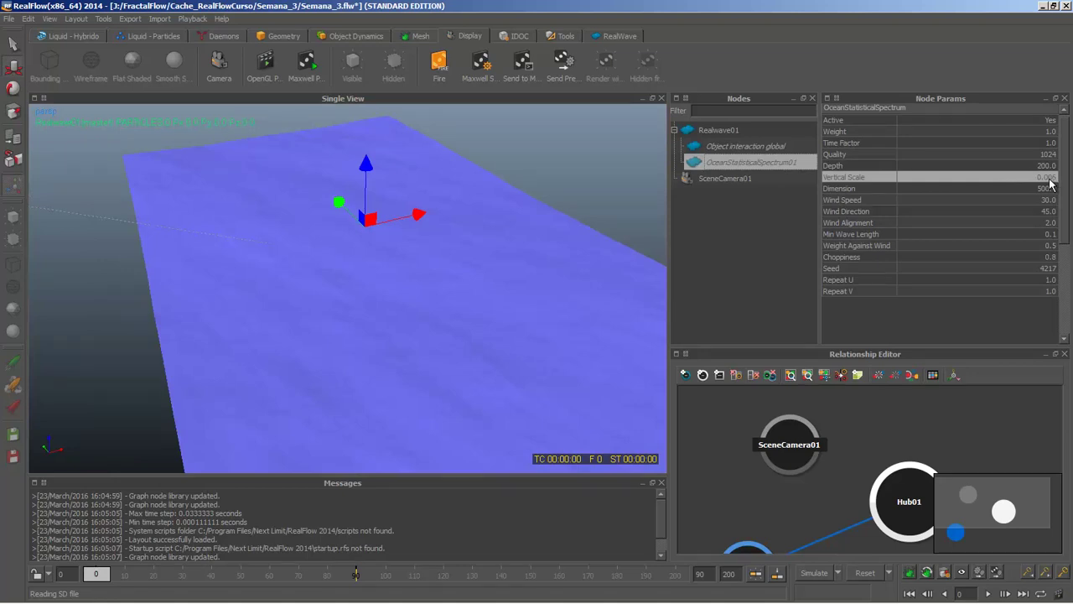
{"action": "double_click", "coordinate": [1052, 183]}
{"action": "key", "text": "Escape"}
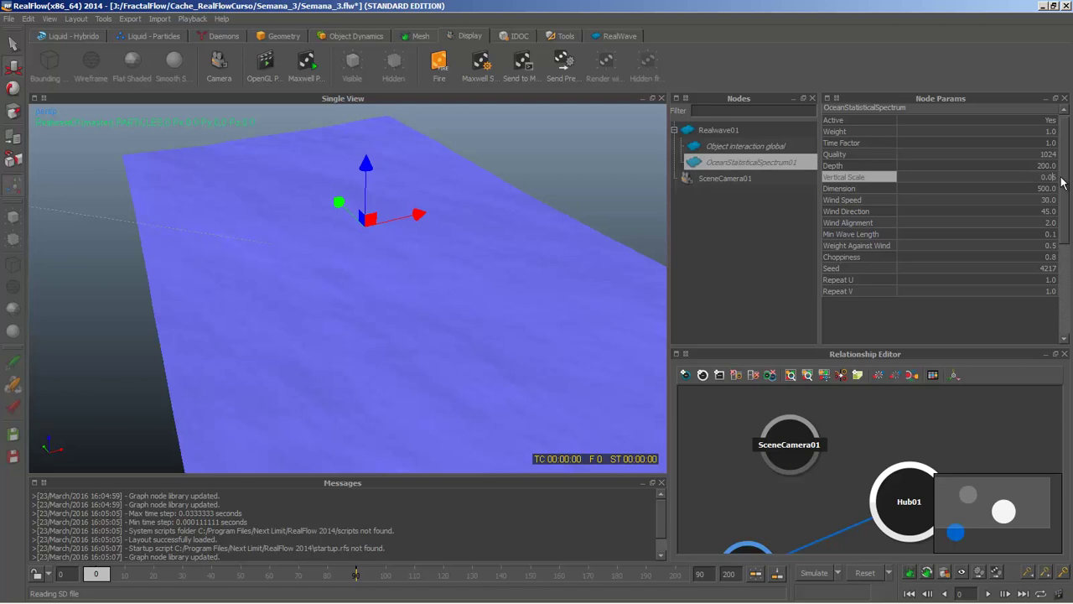
{"action": "left_click", "coordinate": [1018, 308]}
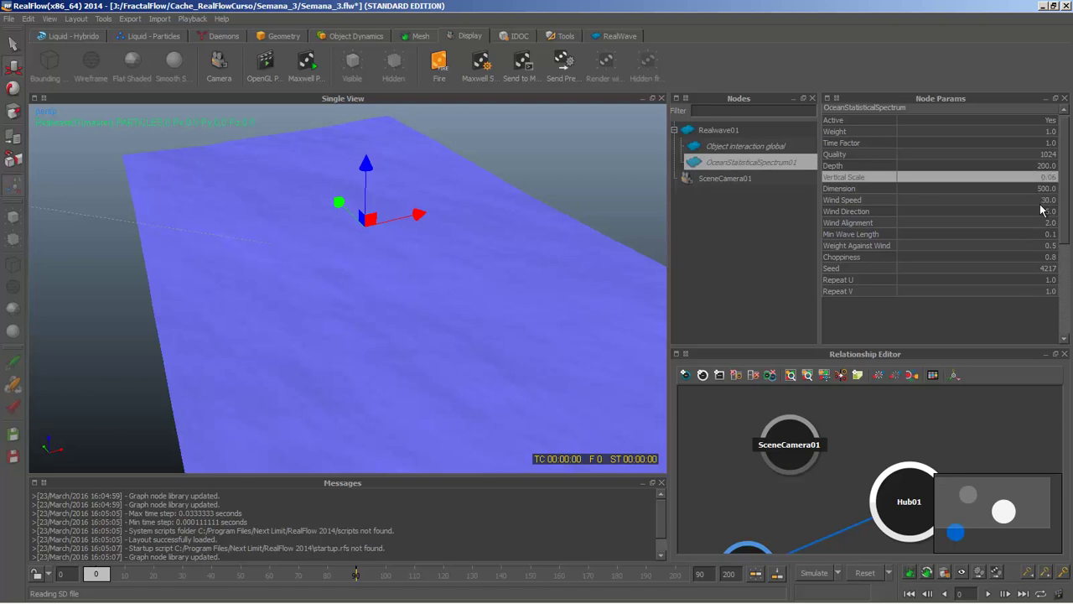
{"action": "left_click", "coordinate": [866, 569]}
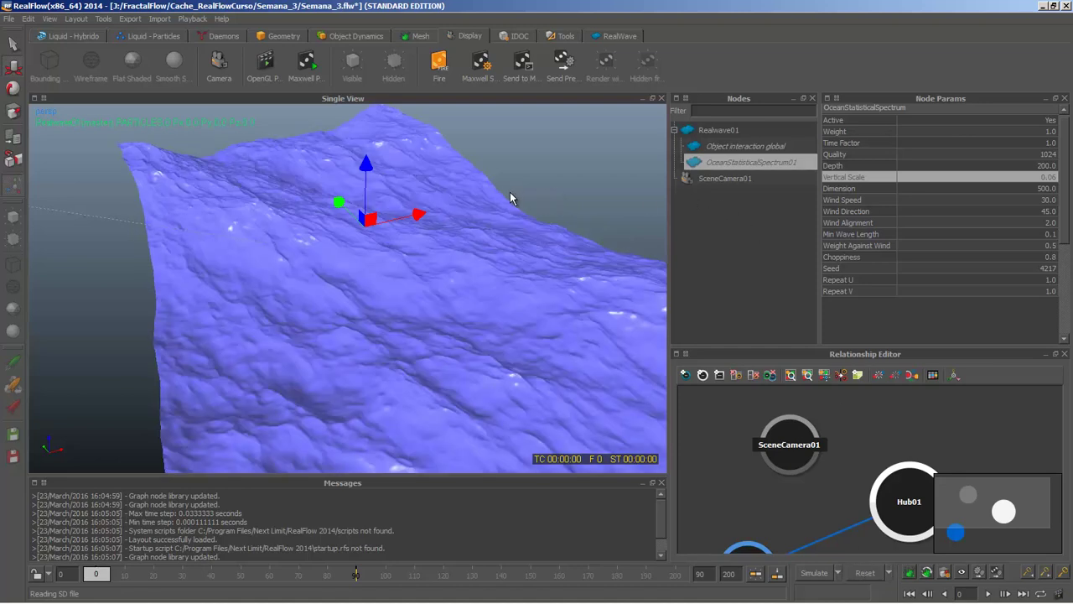
{"action": "left_click_drag", "start_coordinate": [495, 201], "coordinate": [424, 199], "text": "alt"}
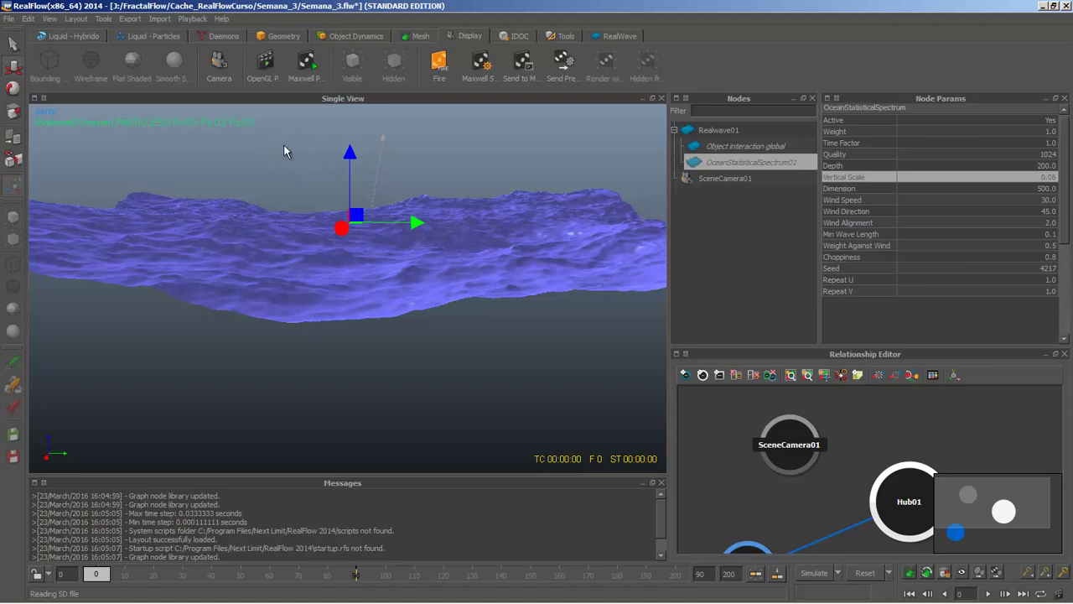
- Examine the ocean surface through SceneCamera01 and from the perspective view, with OceanStatisticalSpectrum01 selected again
{"action": "left_click", "coordinate": [283, 151]}
{"action": "key", "text": "c"}
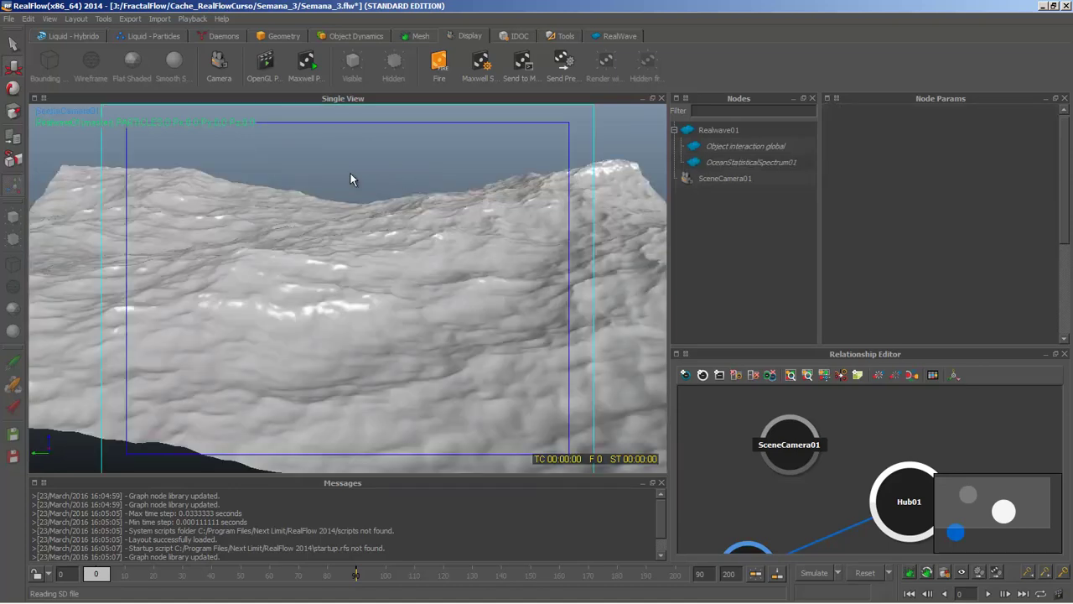
{"action": "left_click_drag", "start_coordinate": [430, 233], "coordinate": [307, 243], "text": "alt"}
{"action": "key", "text": "4"}
{"action": "left_click_drag", "start_coordinate": [369, 163], "coordinate": [517, 207], "text": "alt"}
{"action": "left_click", "coordinate": [754, 163]}
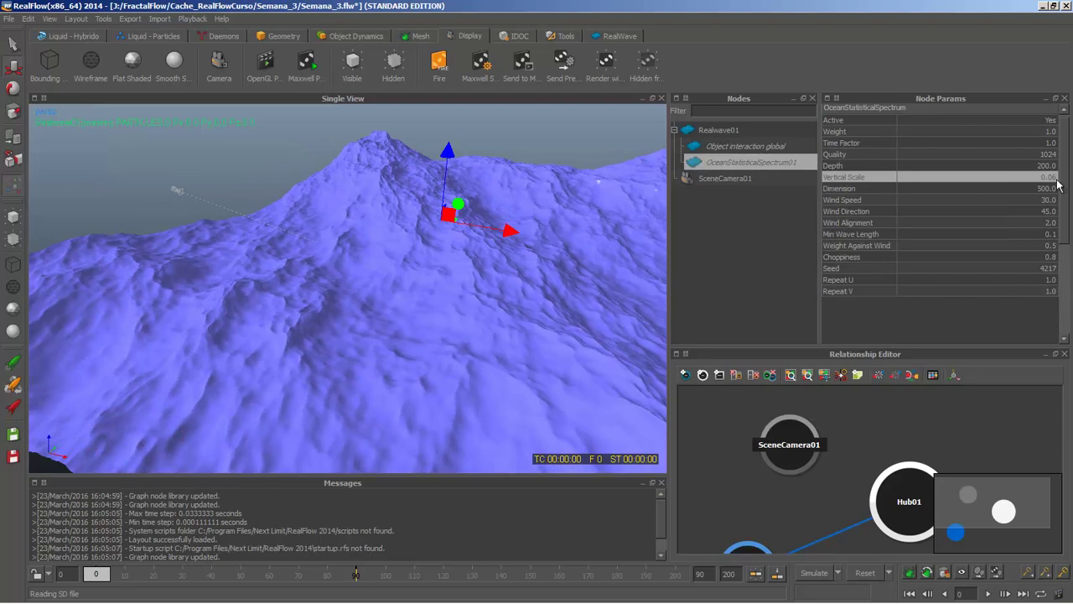
{"action": "mouse_move", "coordinate": [534, 236]}
{"action": "left_mouse_down", "text": "alt"}
{"action": "mouse_move", "coordinate": [492, 258]}
{"action": "mouse_move", "coordinate": [624, 258]}
{"action": "mouse_move", "coordinate": [537, 257]}
{"action": "left_mouse_up", "text": "alt"}
- Switch to the Chrome browser and look through the Life of Pi image results for ocean references, briefly previewing the blu-ray.com sea image
{"action": "key", "text": "alt+Tab"}
{"action": "key", "text": "Tab"}
{"action": "key", "text": "Tab"}
{"action": "key", "text": "Tab"}
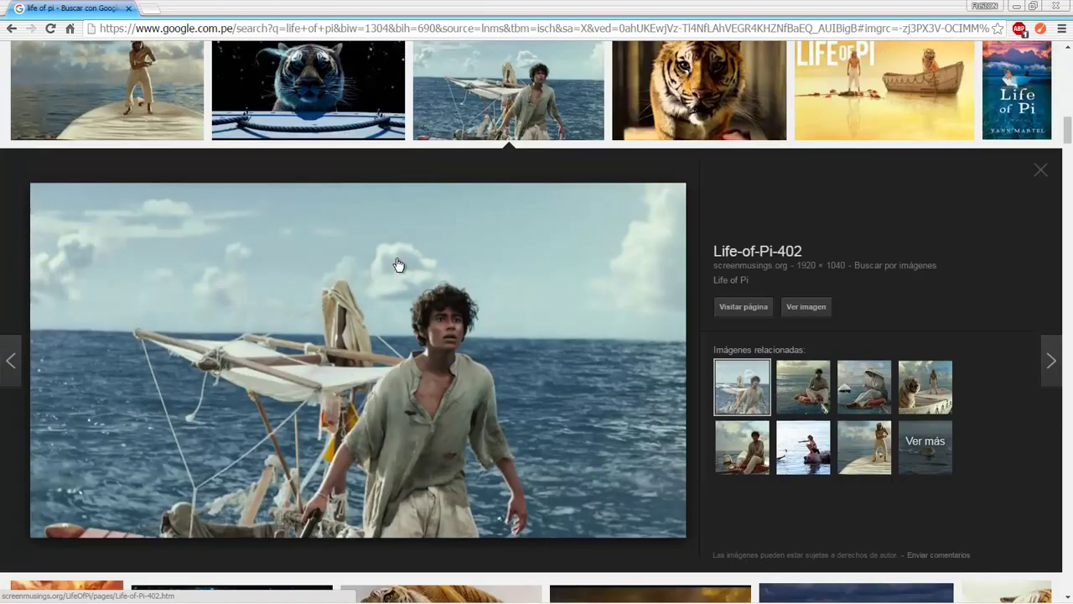
{"action": "scroll", "coordinate": [398, 265], "scroll_direction": "down", "scroll_amount": 5}
{"action": "scroll", "coordinate": [750, 290], "scroll_direction": "down", "scroll_amount": 2}
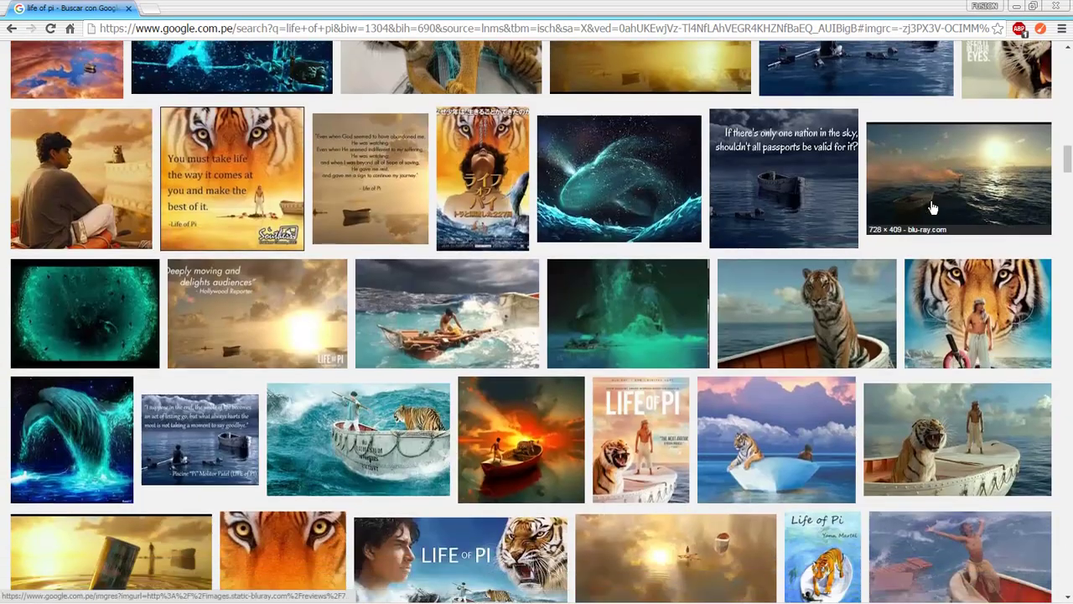
{"action": "left_click", "coordinate": [932, 207]}
{"action": "key", "text": "Escape"}
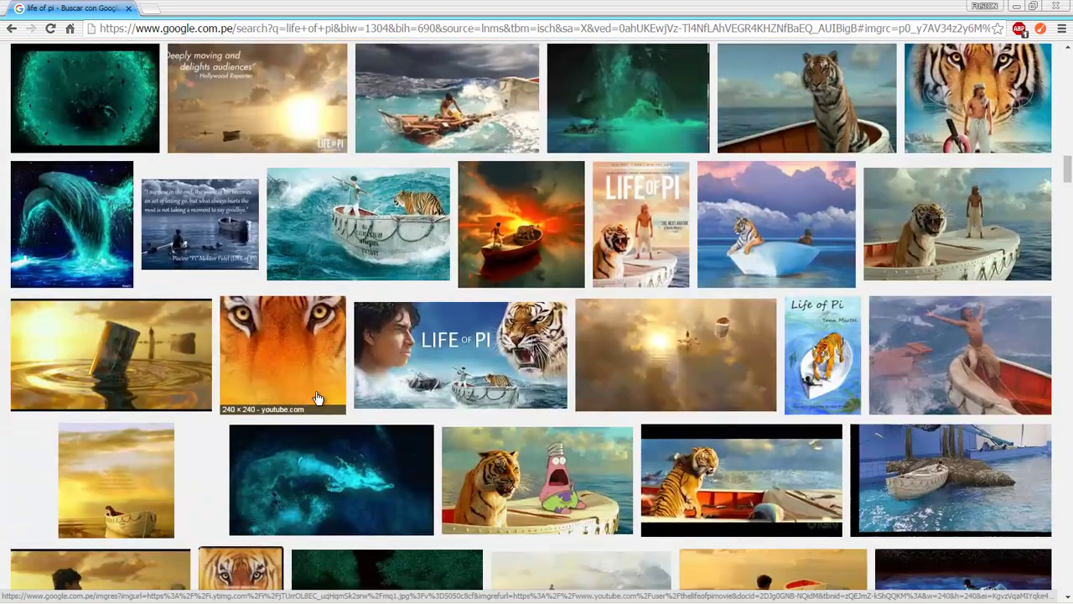
- Preview the Life of Pi trailer image of the lifeboat on dark, rough water as a wave reference, and return to RealFlow
{"action": "scroll", "coordinate": [452, 277], "scroll_direction": "down", "scroll_amount": 4}
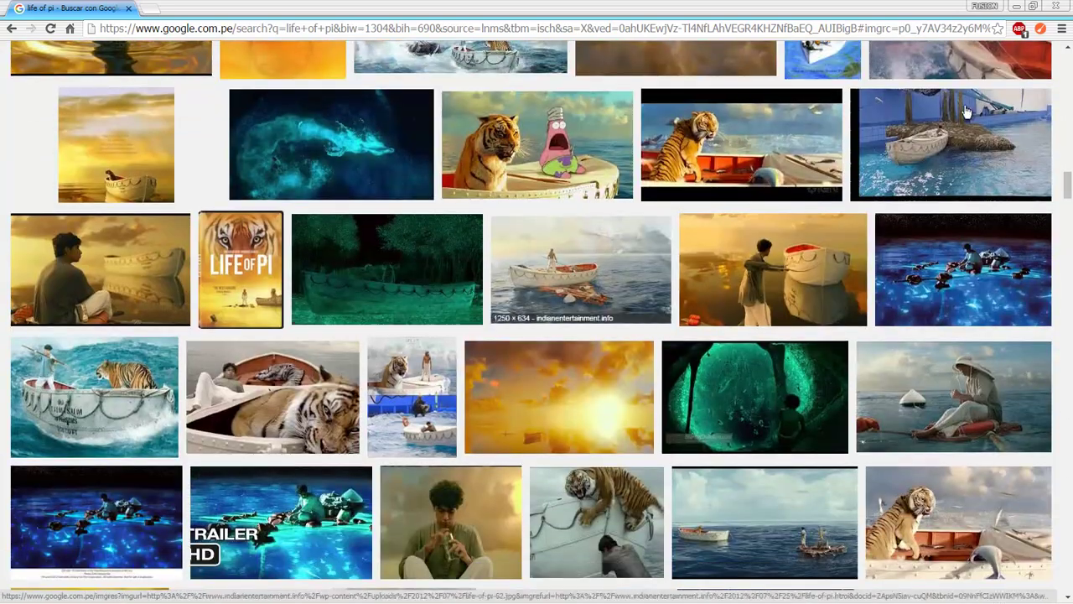
{"action": "scroll", "coordinate": [587, 218], "scroll_direction": "up", "scroll_amount": 1}
{"action": "scroll", "coordinate": [210, 327], "scroll_direction": "down", "scroll_amount": 5}
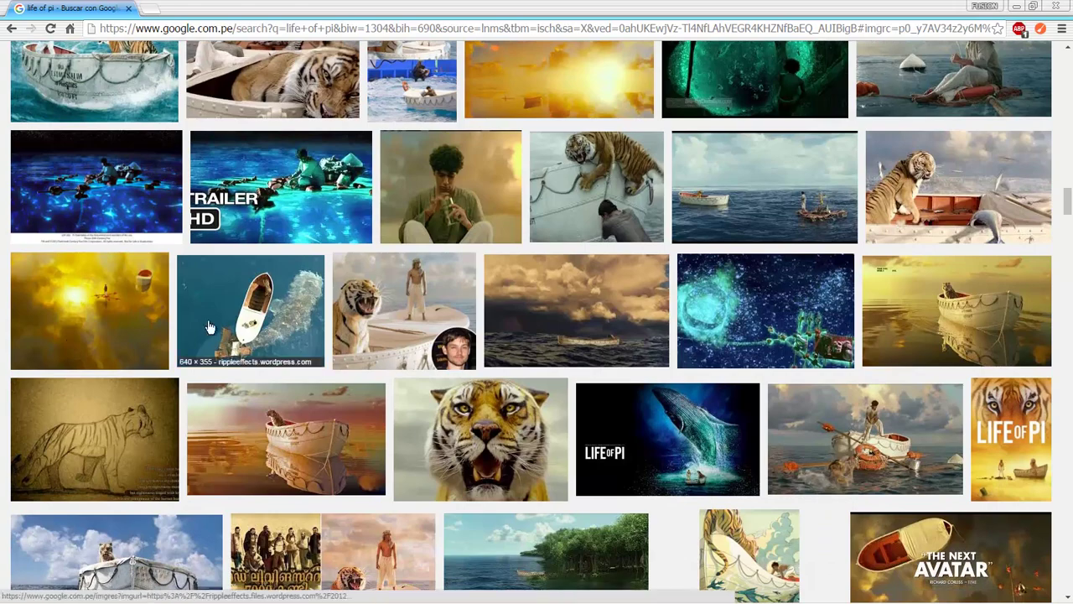
{"action": "left_click", "coordinate": [536, 344]}
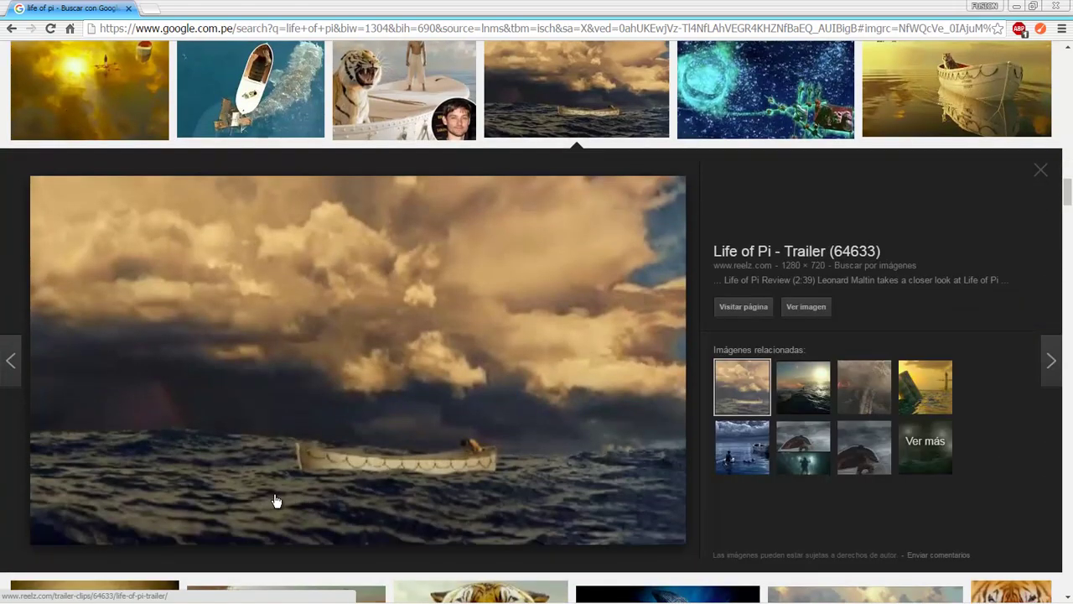
{"action": "scroll", "coordinate": [482, 317], "scroll_direction": "down", "scroll_amount": 5}
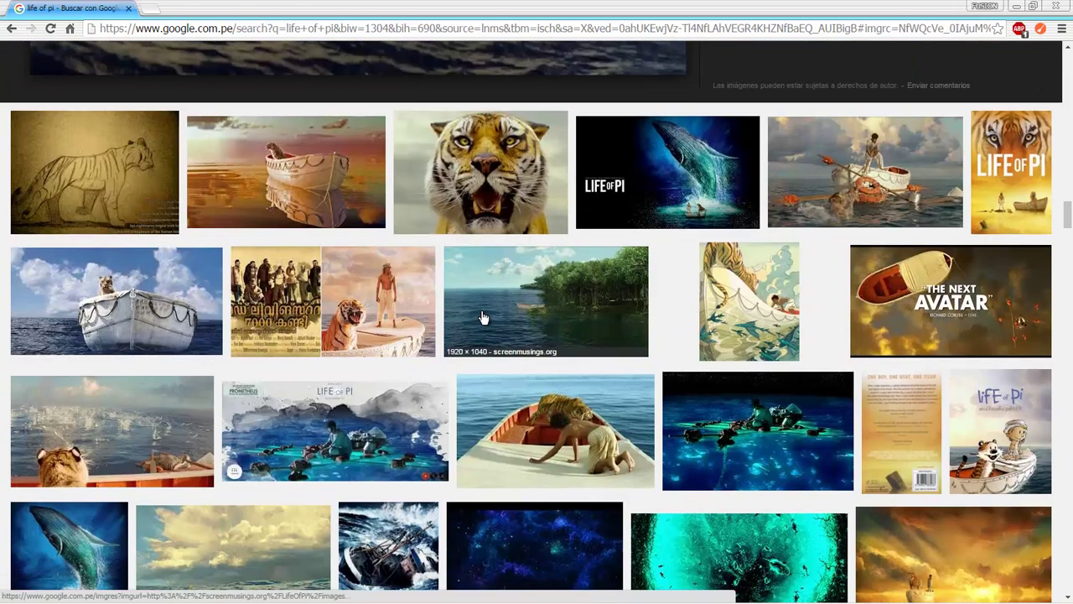
{"action": "key", "text": "alt+Tab"}
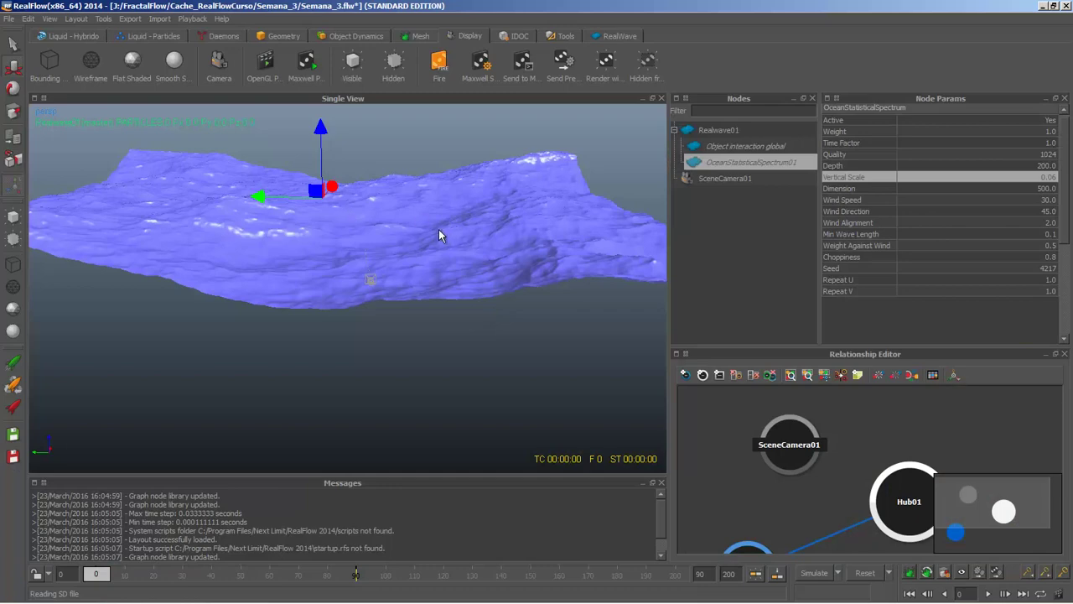
- Check the waves through SceneCamera01, return to the perspective view and reselect OceanStatisticalSpectrum01
{"action": "left_click", "coordinate": [409, 158]}
{"action": "key", "text": "5"}
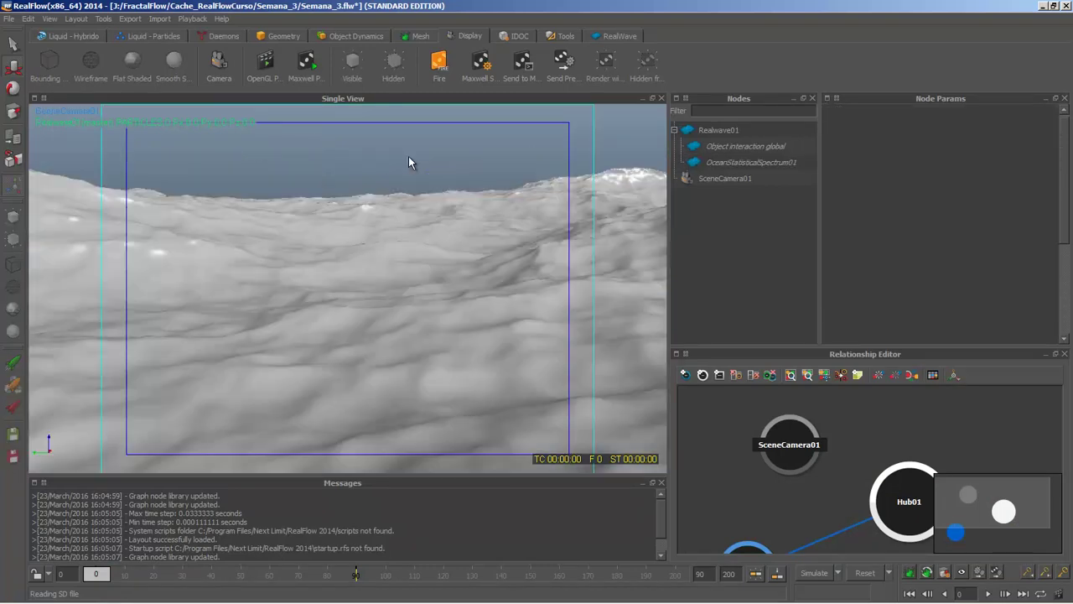
{"action": "key", "text": "1"}
{"action": "left_click", "coordinate": [753, 162]}
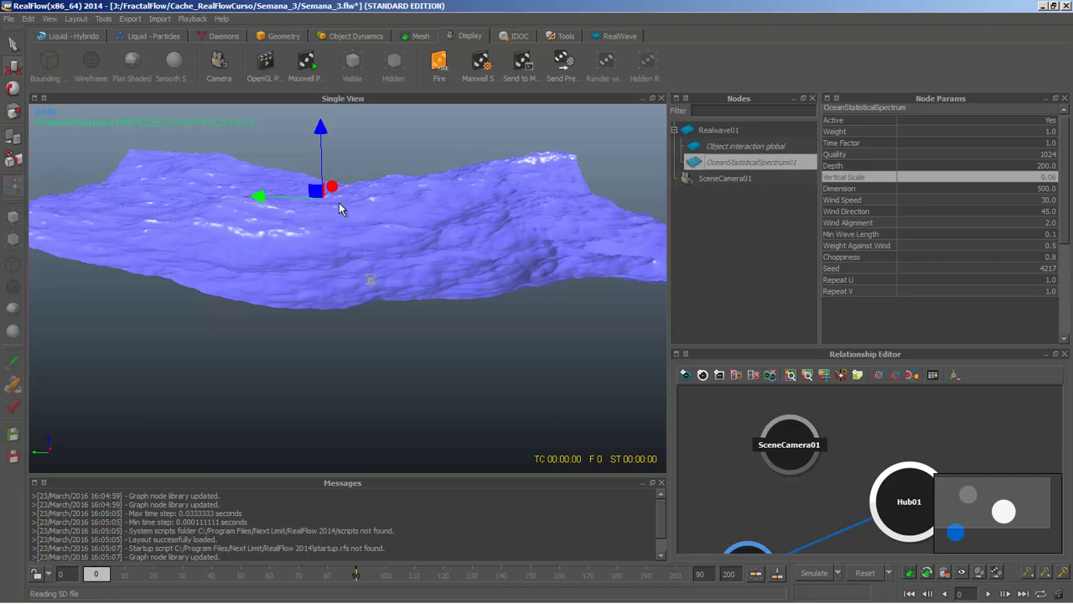
- Examine the ocean surface close up, from above and from a distance to judge its wave height and detail
{"action": "scroll", "coordinate": [339, 202], "scroll_direction": "up", "scroll_amount": 6}
{"action": "scroll", "coordinate": [444, 260], "scroll_direction": "down", "scroll_amount": 4}
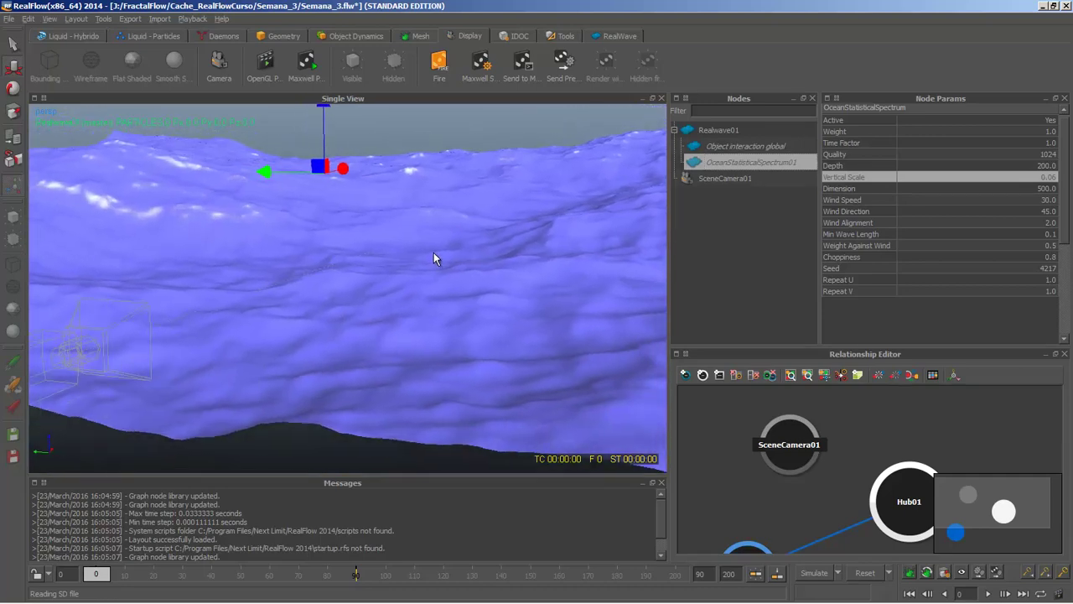
{"action": "left_click_drag", "start_coordinate": [1062, 182], "coordinate": [1031, 183]}
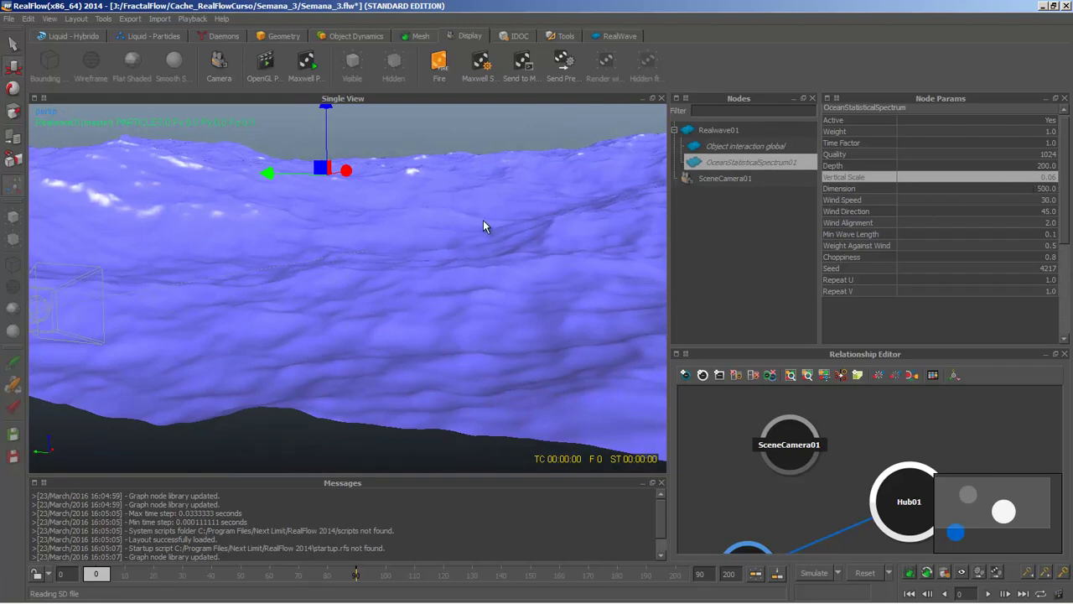
{"action": "left_click_drag", "start_coordinate": [457, 259], "coordinate": [474, 339], "text": "alt"}
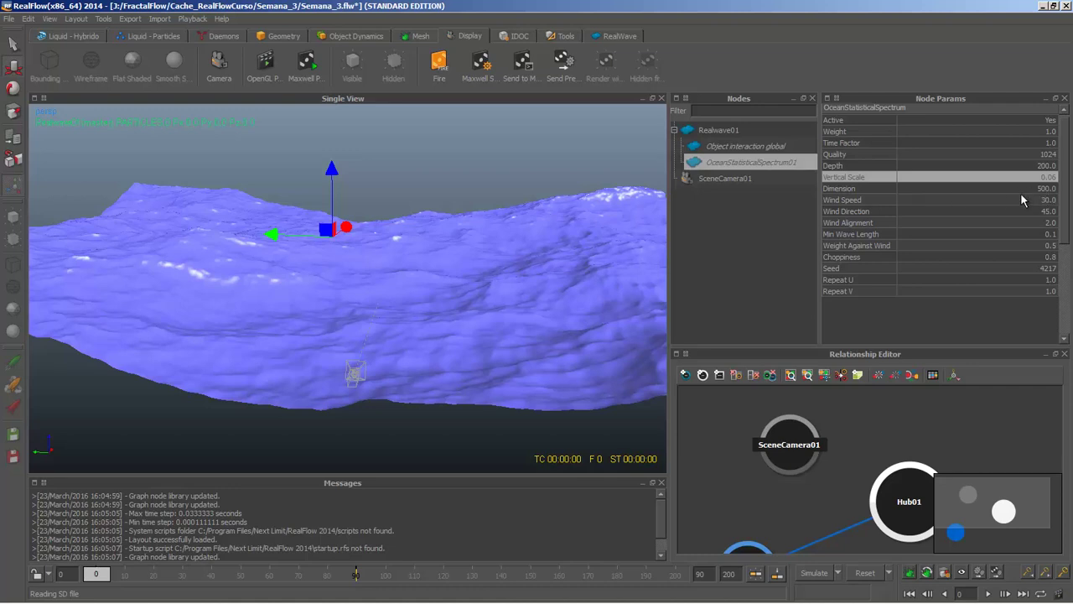
{"action": "left_click_drag", "start_coordinate": [375, 338], "coordinate": [394, 335], "text": "alt"}
{"action": "left_click_drag", "start_coordinate": [503, 352], "coordinate": [458, 349], "text": "alt"}
{"action": "scroll", "coordinate": [299, 205], "scroll_direction": "down", "scroll_amount": 3}
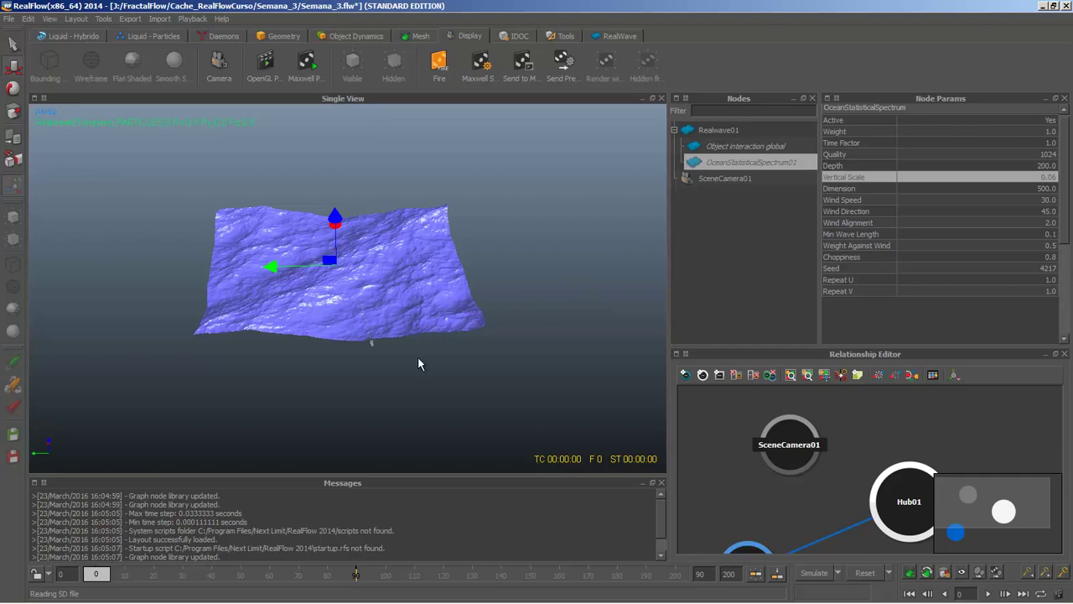
{"action": "scroll", "coordinate": [418, 356], "scroll_direction": "up", "scroll_amount": 5}
{"action": "left_click_drag", "start_coordinate": [424, 354], "coordinate": [447, 334], "text": "alt"}
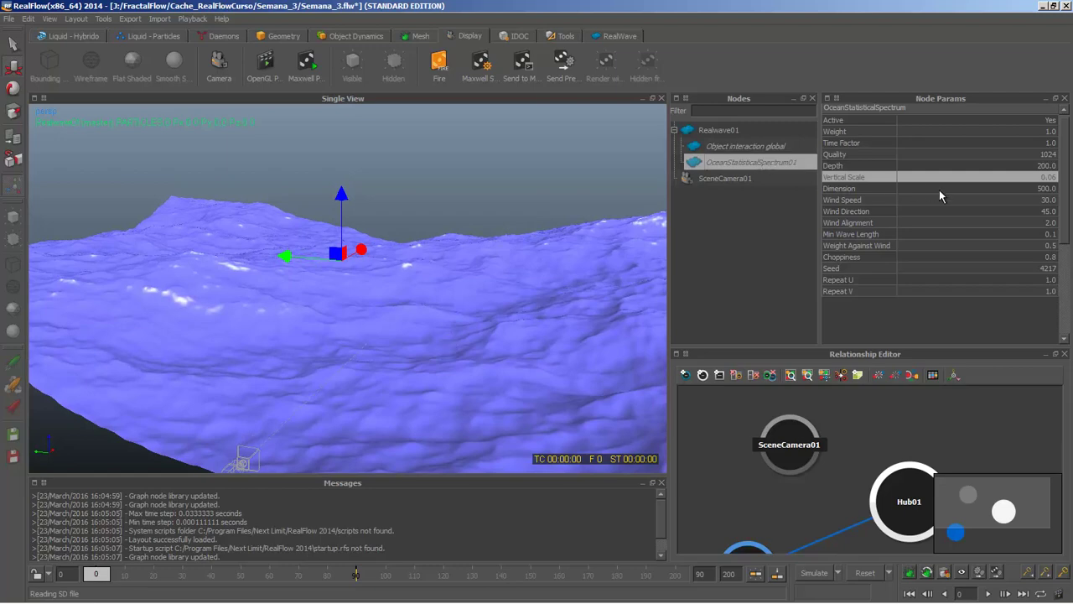
- Set the Dimension of OceanStatisticalSpectrum01 to 800 and reset the simulation to update the ocean surface
{"action": "left_click", "coordinate": [1046, 188]}
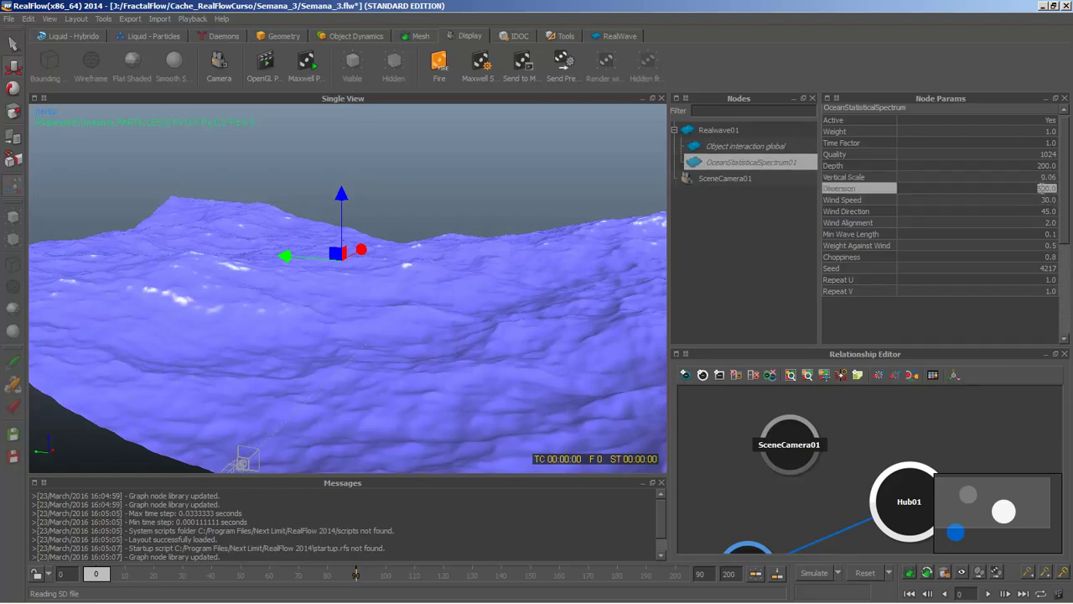
{"action": "key", "text": "Return"}
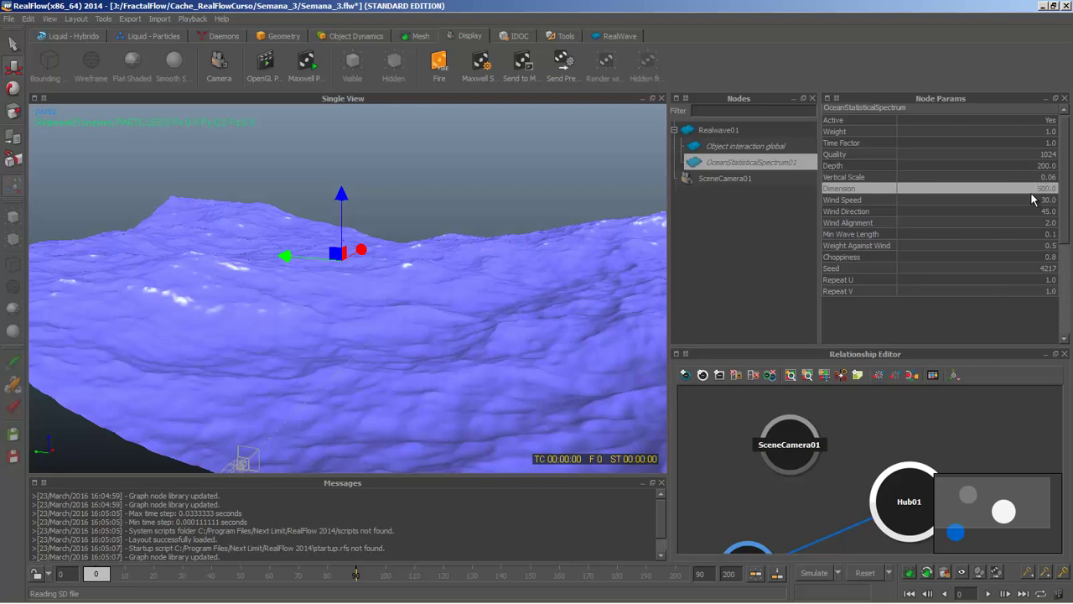
{"action": "left_click", "coordinate": [1042, 189]}
{"action": "type", "text": "300"}
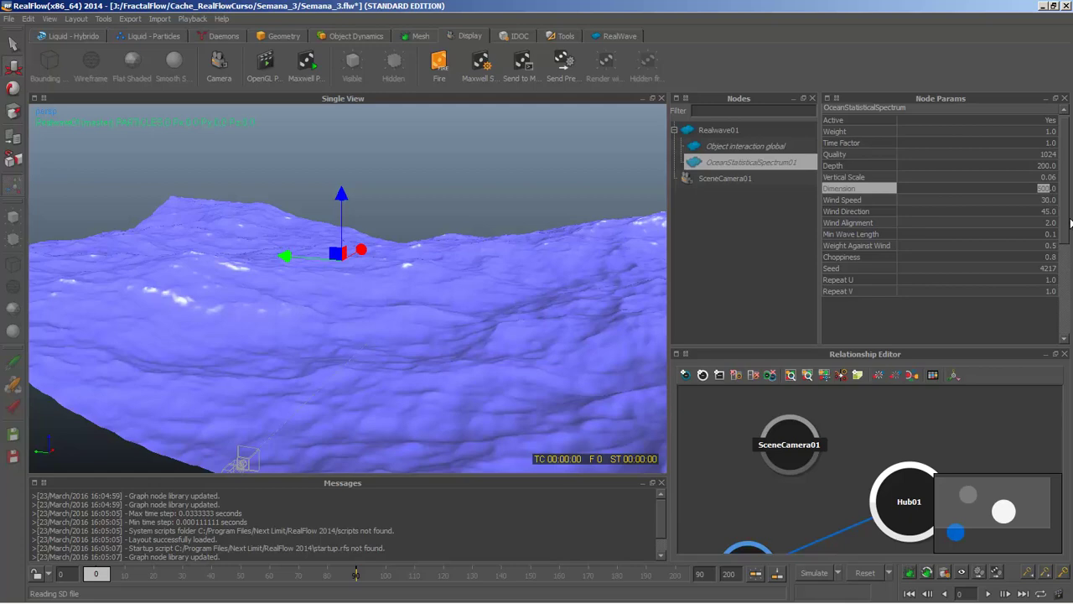
{"action": "type", "text": "800"}
{"action": "key", "text": "Return"}
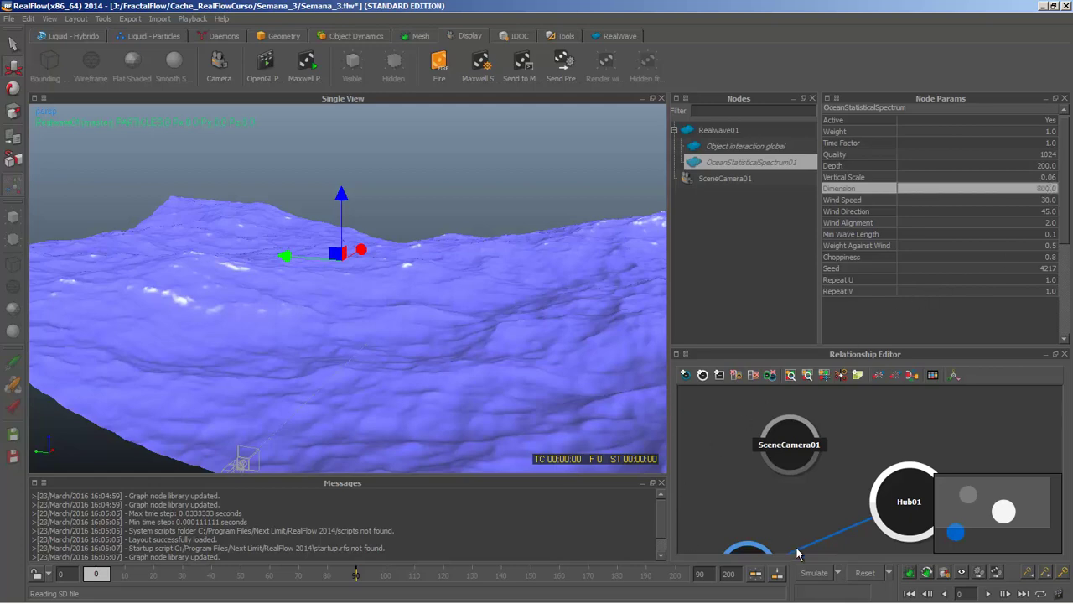
{"action": "left_click", "coordinate": [853, 574]}
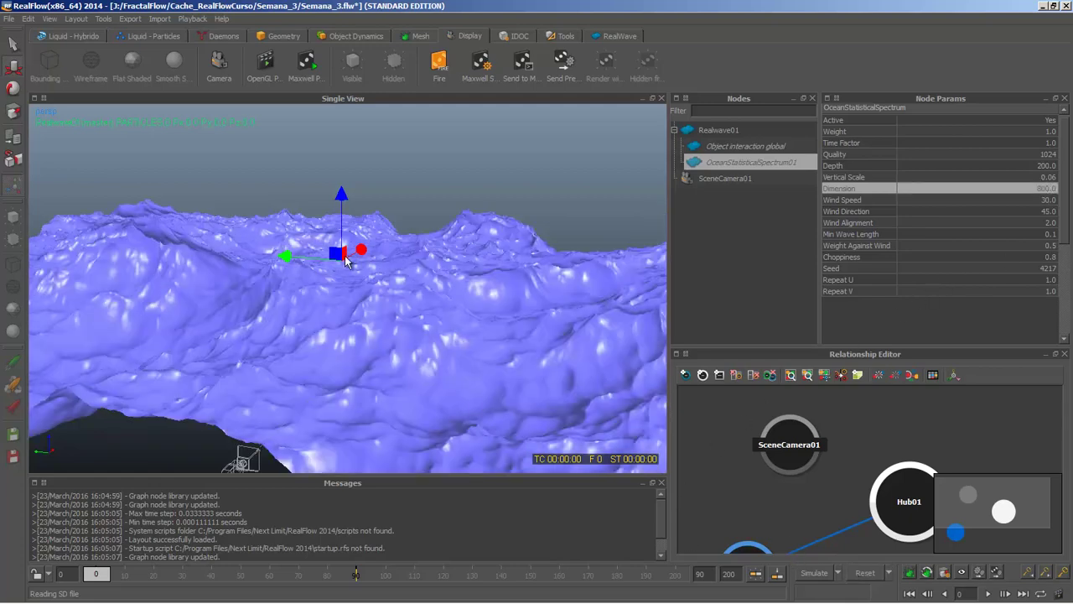
- Inspect the wave shapes produced by the 800 Dimension from several angles and distances
{"action": "left_click_drag", "start_coordinate": [404, 278], "coordinate": [378, 262], "text": "alt"}
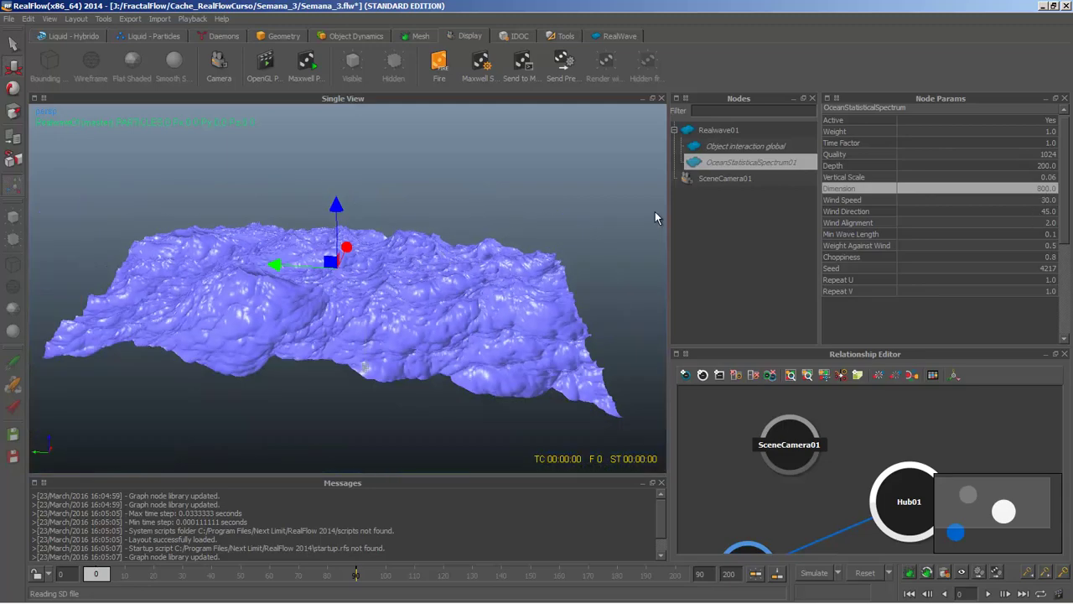
{"action": "left_click_drag", "start_coordinate": [381, 353], "coordinate": [384, 265], "text": "alt"}
{"action": "right_click_drag", "start_coordinate": [384, 265], "coordinate": [323, 233], "text": "alt"}
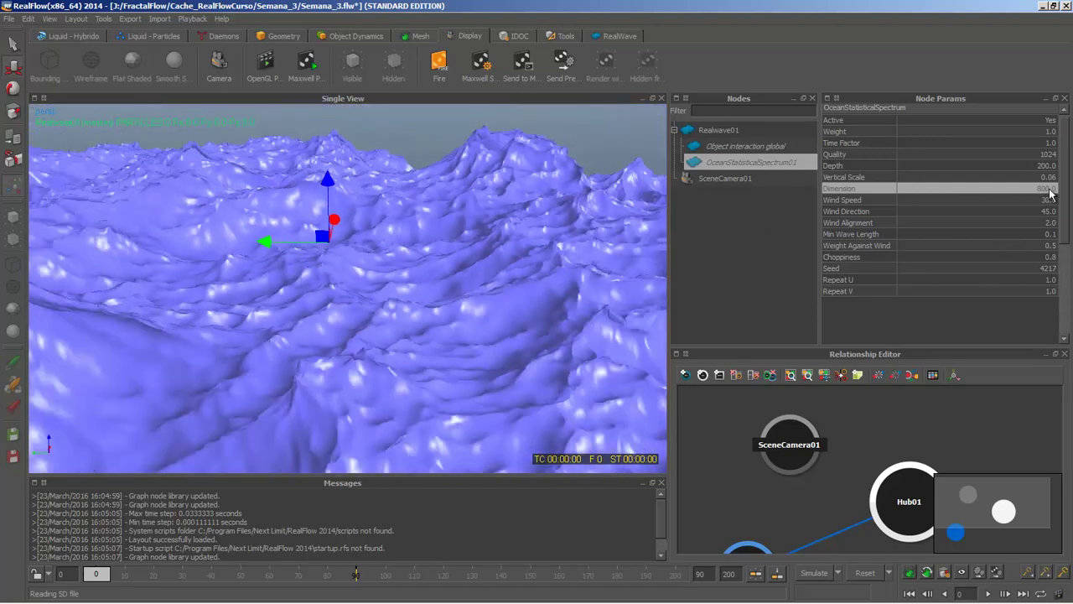
{"action": "mouse_move", "coordinate": [294, 214]}
{"action": "left_mouse_down", "text": "alt"}
{"action": "mouse_move", "coordinate": [284, 222]}
{"action": "mouse_move", "coordinate": [302, 226]}
{"action": "left_mouse_up", "text": "alt"}
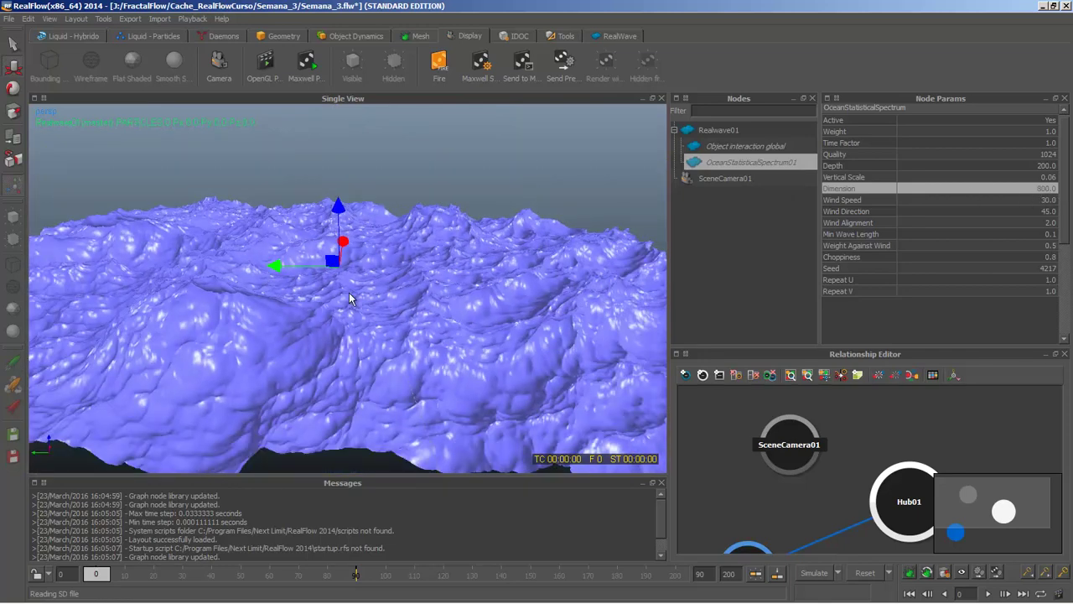
- Set the Dimension of OceanStatisticalSpectrum01 to 520 and reset the simulation to update the waves
{"action": "double_click", "coordinate": [1045, 191]}
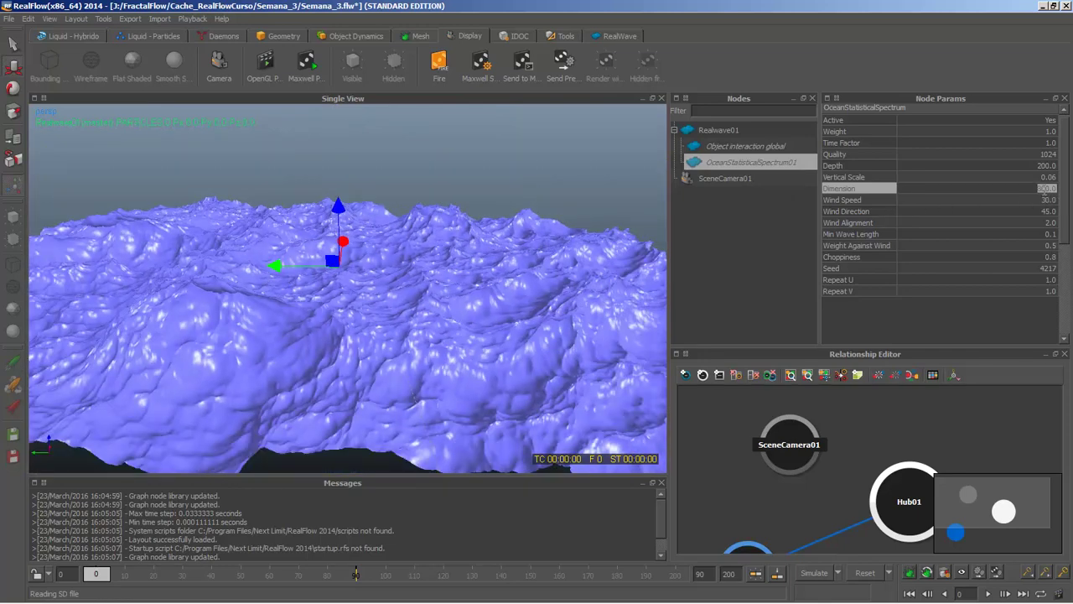
{"action": "left_click", "coordinate": [1038, 189]}
{"action": "left_click_drag", "start_coordinate": [1042, 188], "coordinate": [1050, 190]}
{"action": "type", "text": "520"}
{"action": "key", "text": "Return"}
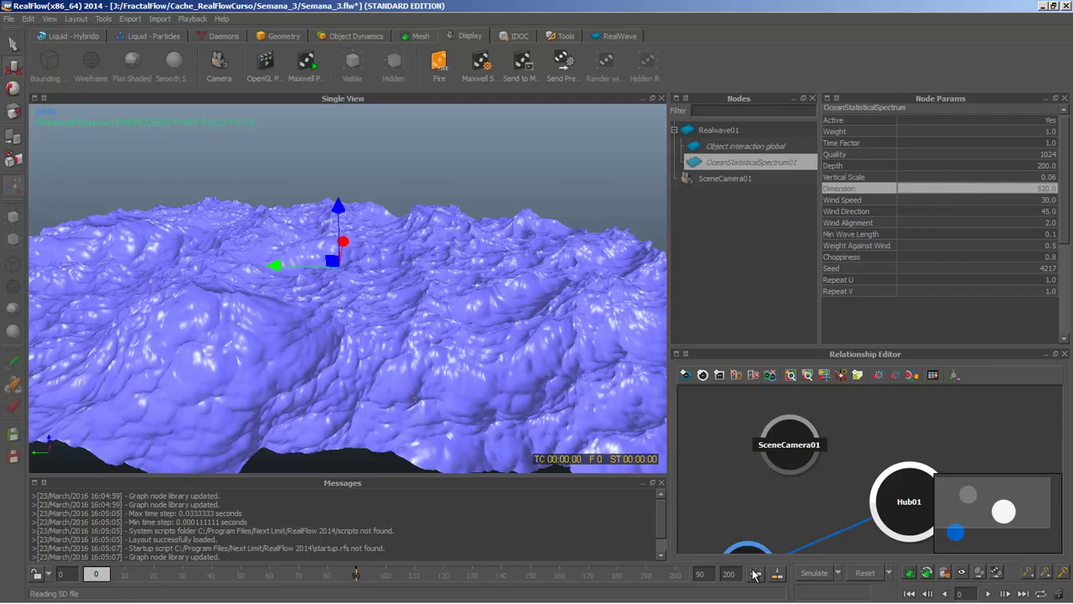
{"action": "left_click", "coordinate": [864, 573]}
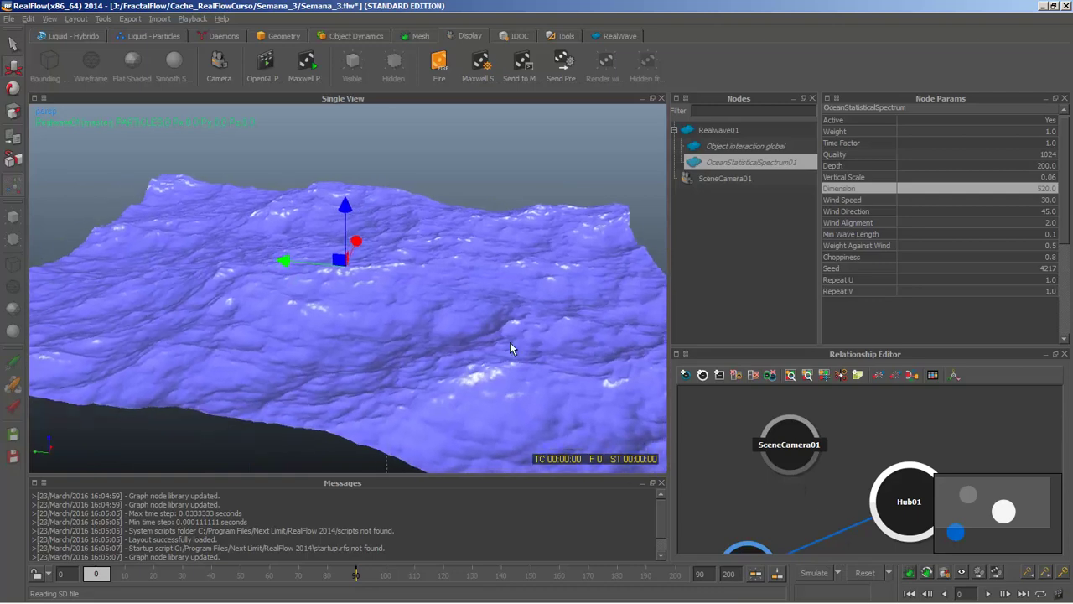
- Examine the updated waves at low angles in the perspective view and through SceneCamera01
{"action": "left_click_drag", "start_coordinate": [510, 350], "coordinate": [397, 333], "text": "alt"}
{"action": "scroll", "coordinate": [396, 334], "scroll_direction": "up", "scroll_amount": 5}
{"action": "scroll", "coordinate": [397, 334], "scroll_direction": "down", "scroll_amount": 4}
{"action": "scroll", "coordinate": [396, 334], "scroll_direction": "up", "scroll_amount": 4}
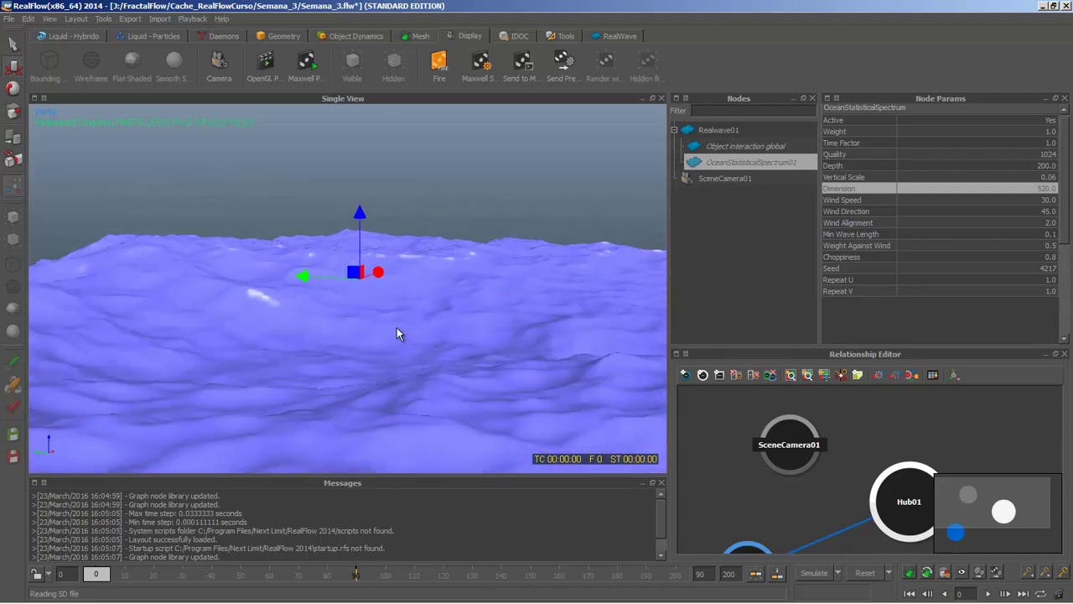
{"action": "scroll", "coordinate": [397, 334], "scroll_direction": "down", "scroll_amount": 4}
{"action": "left_click", "coordinate": [499, 208]}
{"action": "key", "text": "5"}
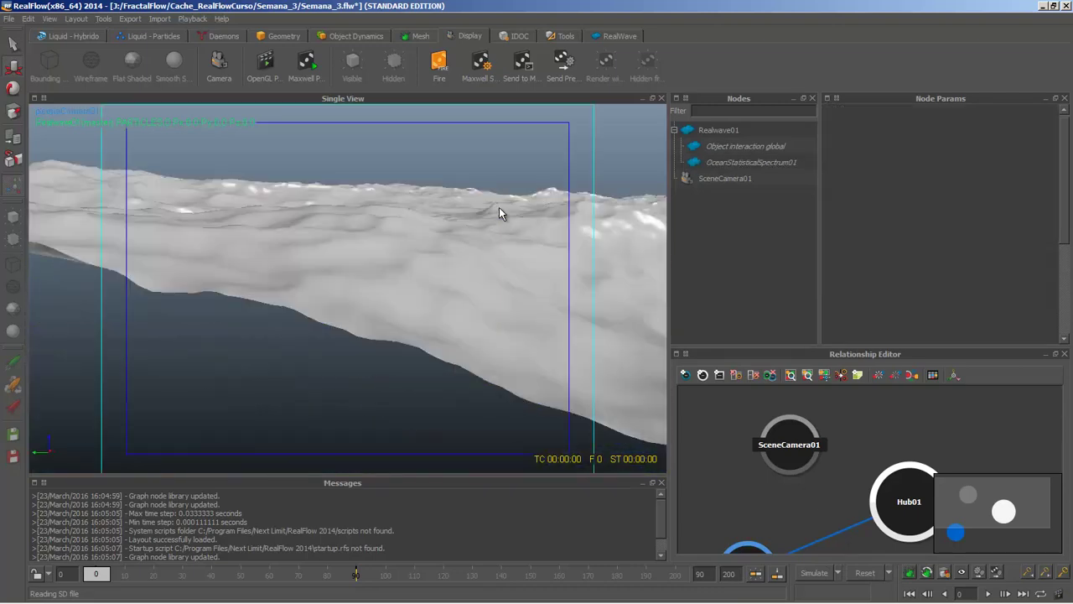
{"action": "left_click_drag", "start_coordinate": [490, 220], "coordinate": [662, 216], "text": "alt"}
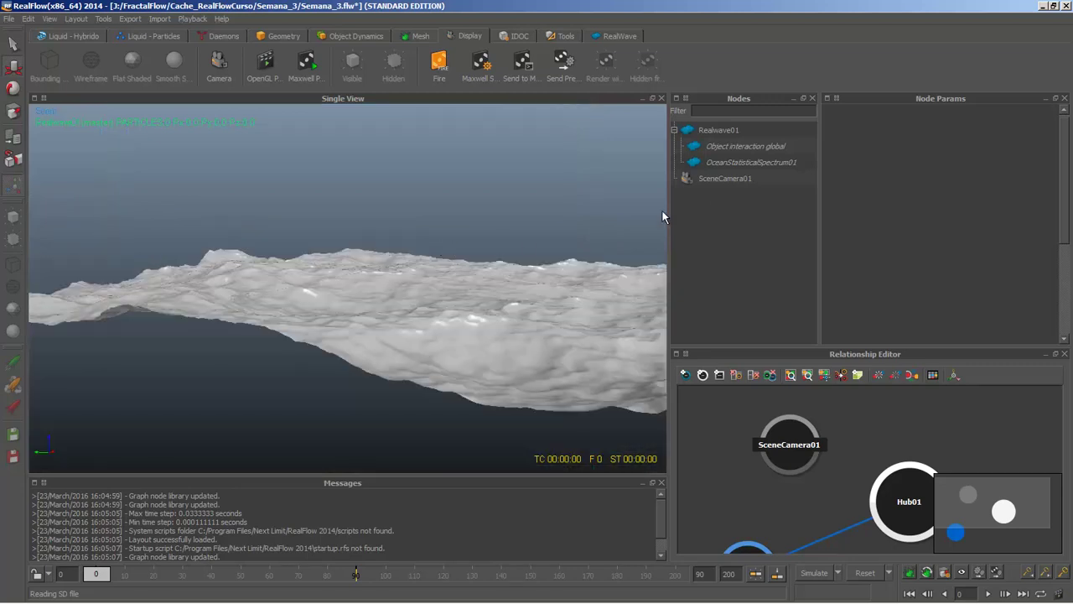
- Reselect OceanStatisticalSpectrum01 and review its Dimension and wind parameters against the wave surface
{"action": "left_click", "coordinate": [719, 164]}
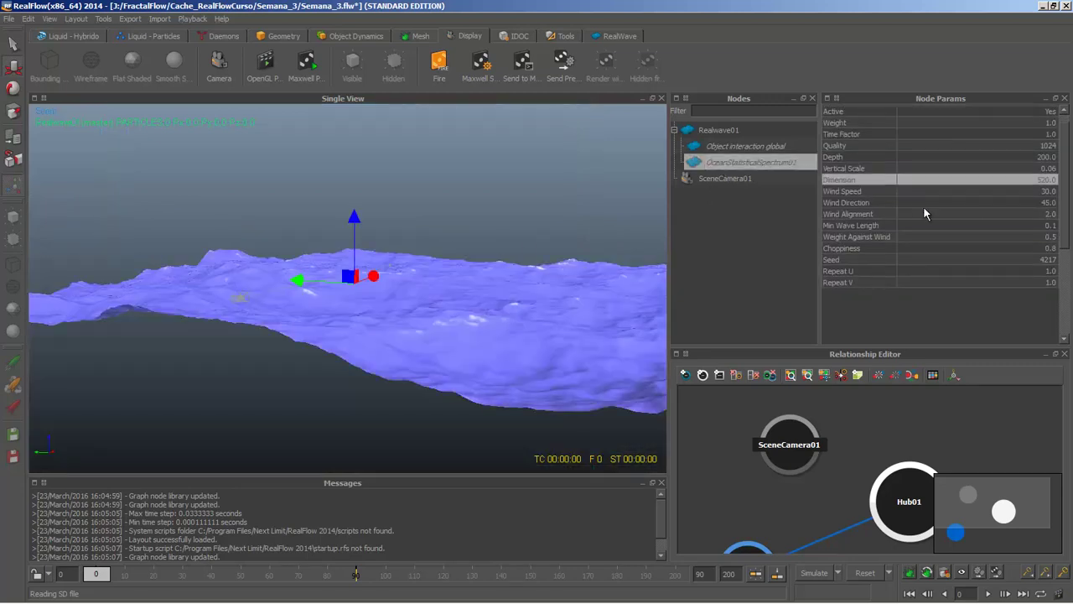
{"action": "left_click_drag", "start_coordinate": [414, 286], "coordinate": [416, 312], "text": "alt"}
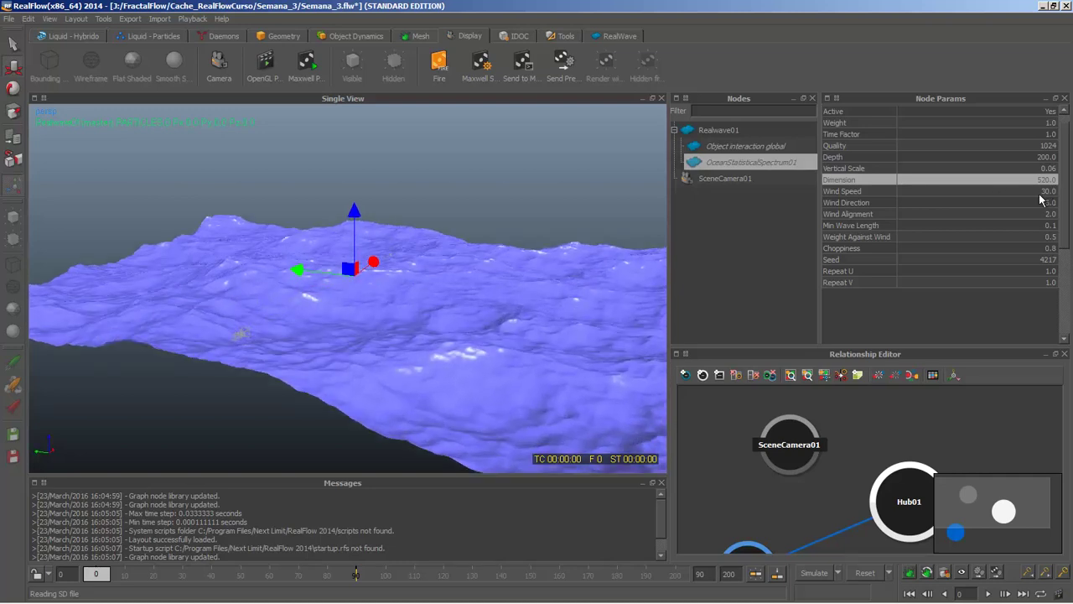
{"action": "left_click_drag", "start_coordinate": [308, 285], "coordinate": [336, 335], "text": "alt"}
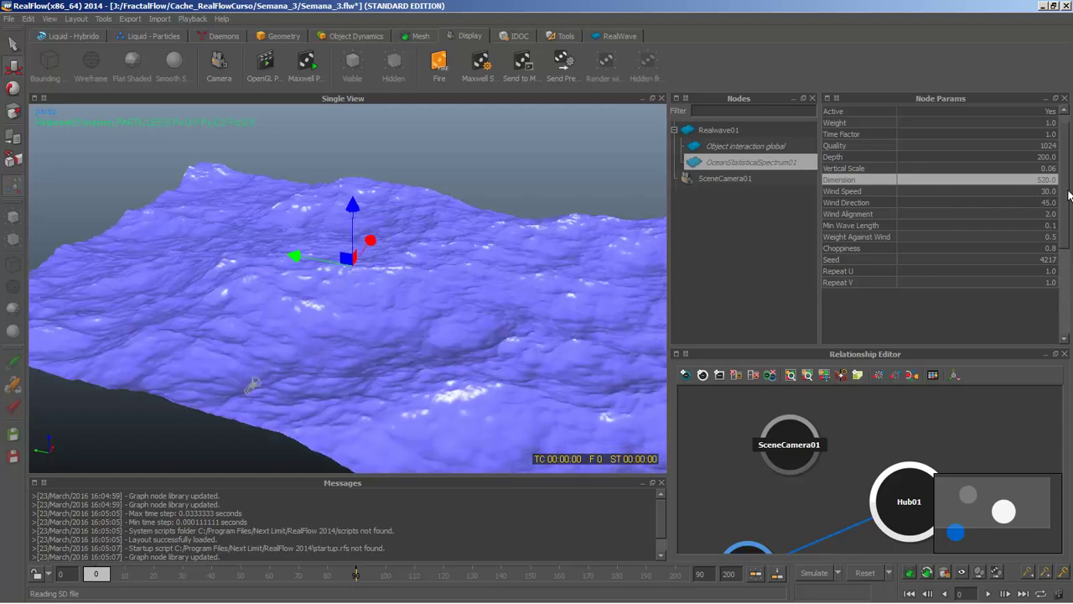
{"action": "scroll", "coordinate": [1068, 195], "scroll_direction": "down", "scroll_amount": 1}
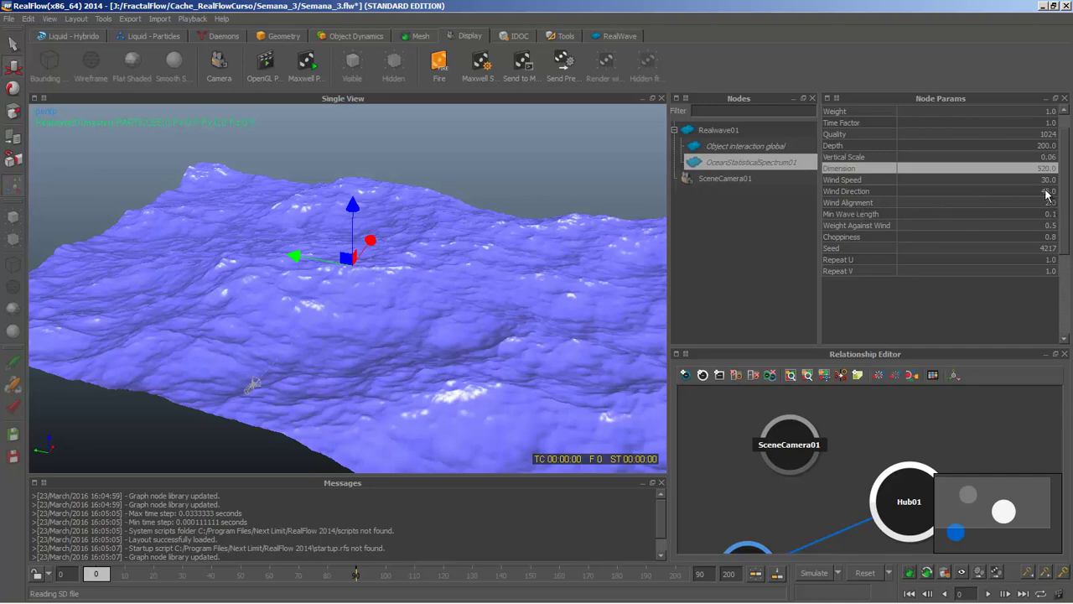
- Examine from several angles and distances how the waves run relative to the Wind Direction of OceanStatisticalSpectrum01
{"action": "left_click", "coordinate": [1024, 192]}
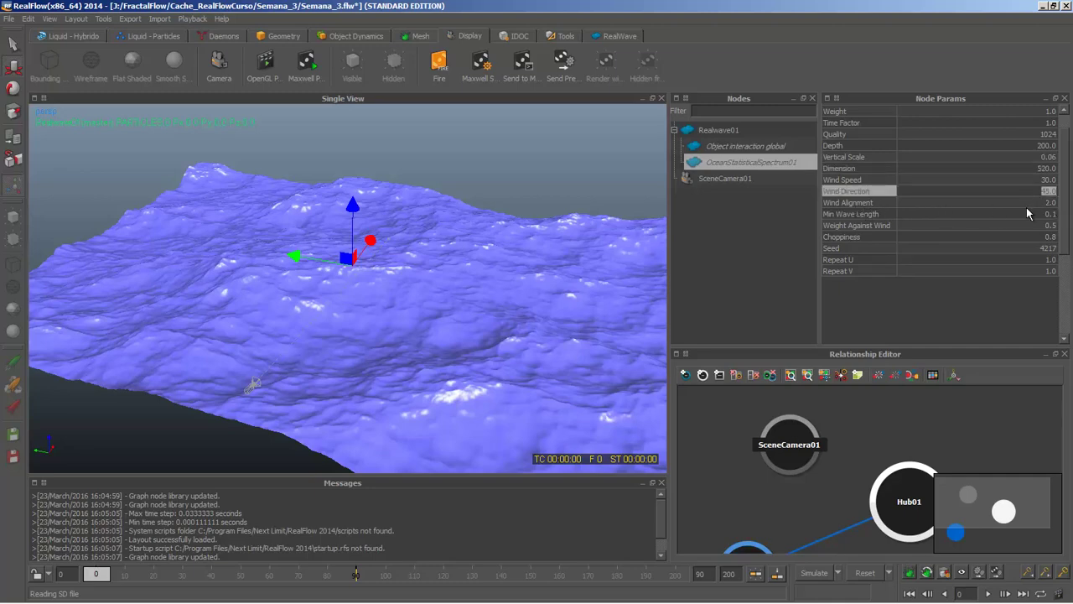
{"action": "left_click", "coordinate": [1023, 312]}
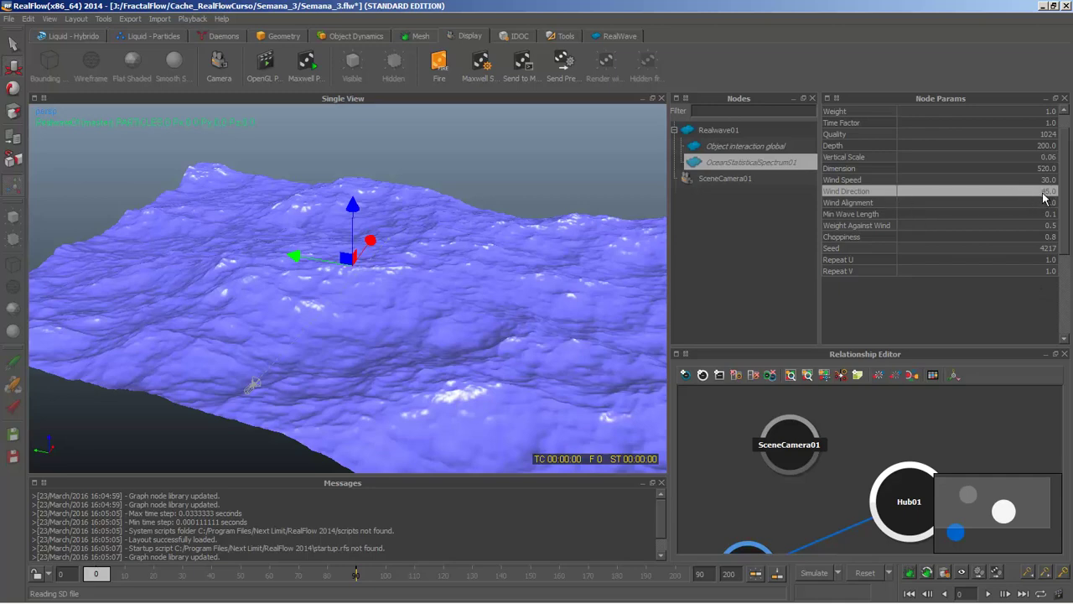
{"action": "left_click_drag", "start_coordinate": [381, 303], "coordinate": [438, 303], "text": "alt"}
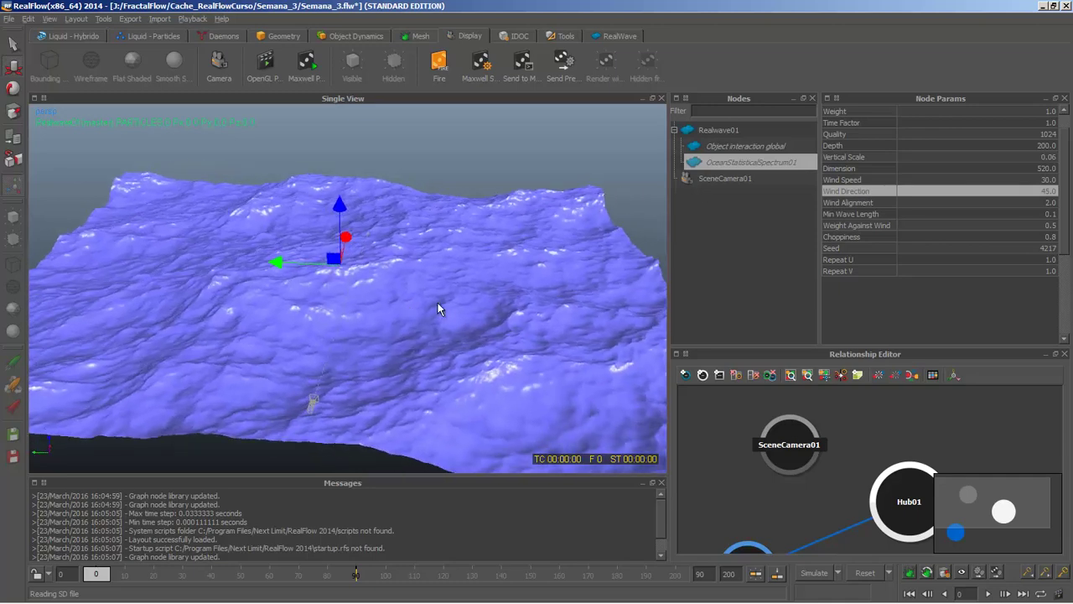
{"action": "scroll", "coordinate": [394, 300], "scroll_direction": "up", "scroll_amount": 3}
{"action": "scroll", "coordinate": [403, 314], "scroll_direction": "up", "scroll_amount": 1}
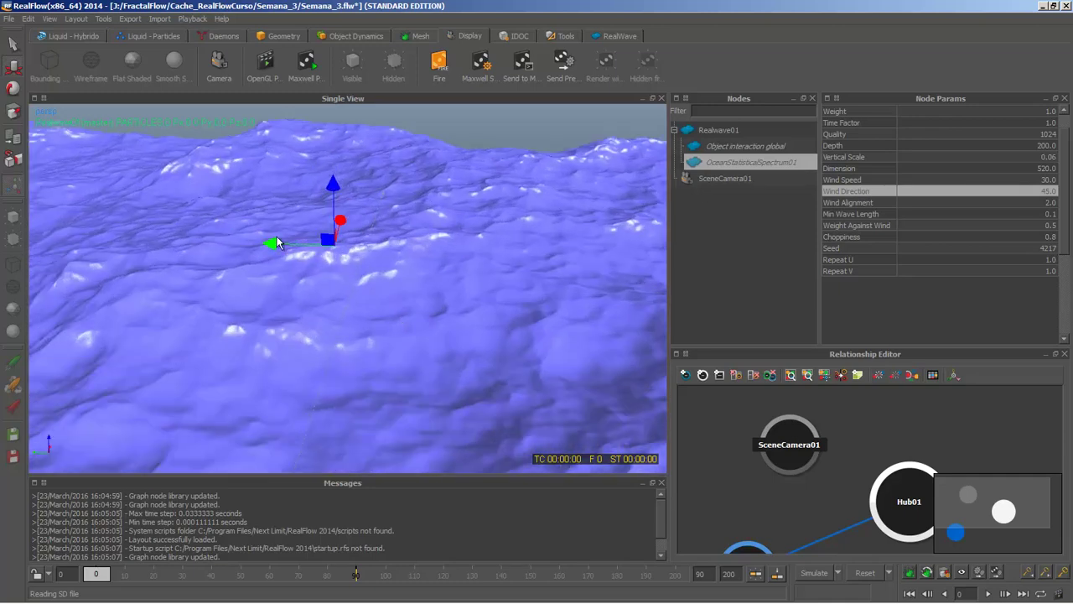
{"action": "scroll", "coordinate": [285, 273], "scroll_direction": "down", "scroll_amount": 5}
{"action": "left_click_drag", "start_coordinate": [338, 298], "coordinate": [351, 294], "text": "alt"}
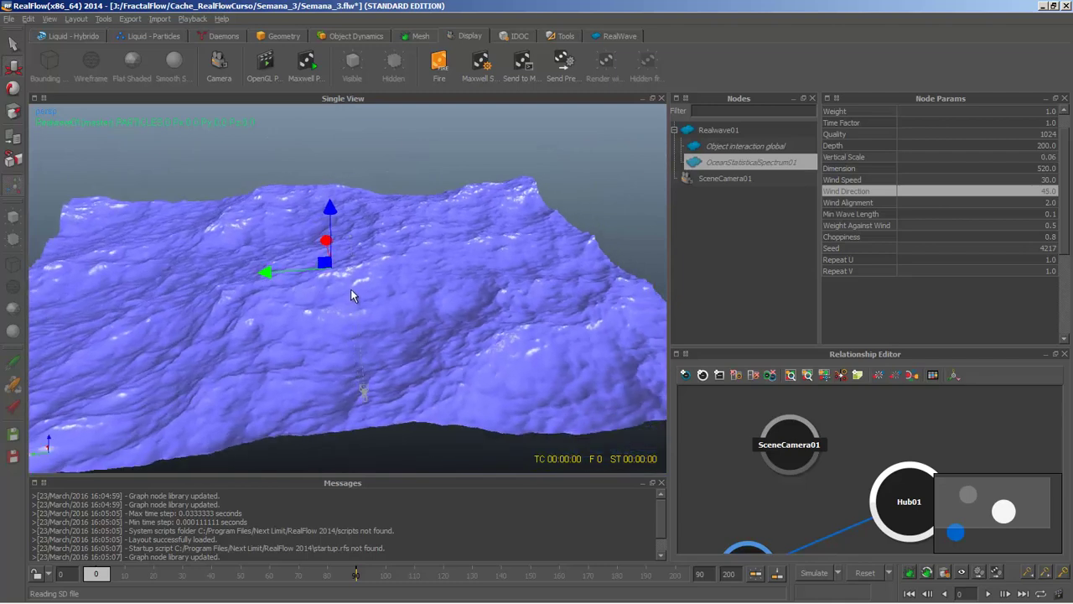
{"action": "scroll", "coordinate": [347, 295], "scroll_direction": "up", "scroll_amount": 2}
{"action": "middle_click_drag", "start_coordinate": [354, 285], "coordinate": [347, 268], "text": "alt"}
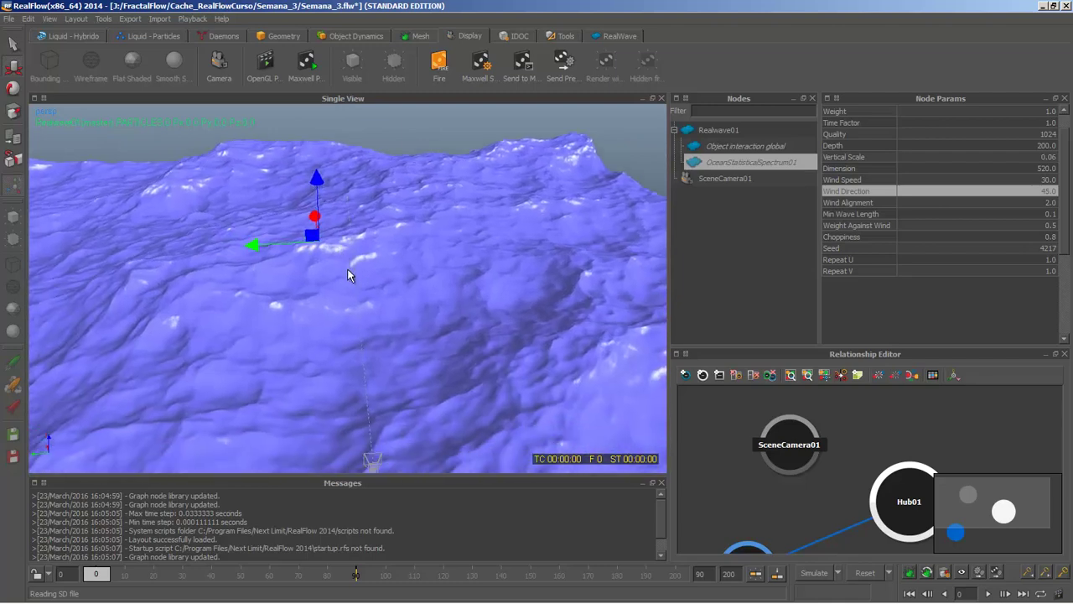
{"action": "scroll", "coordinate": [342, 266], "scroll_direction": "up", "scroll_amount": 1}
{"action": "scroll", "coordinate": [514, 247], "scroll_direction": "down", "scroll_amount": 1}
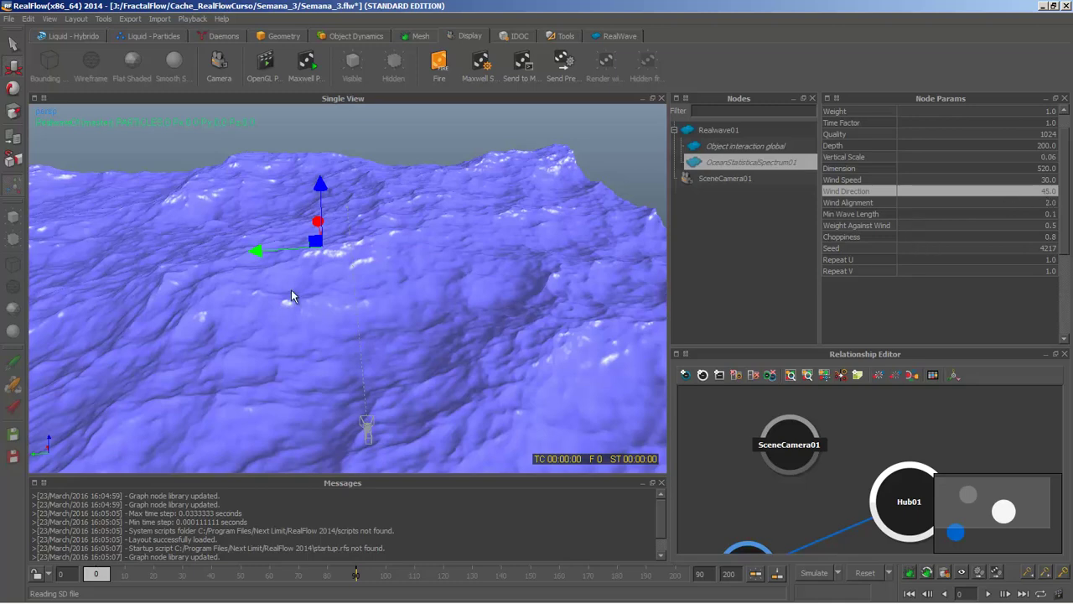
{"action": "left_click_drag", "start_coordinate": [301, 272], "coordinate": [340, 293], "text": "alt"}
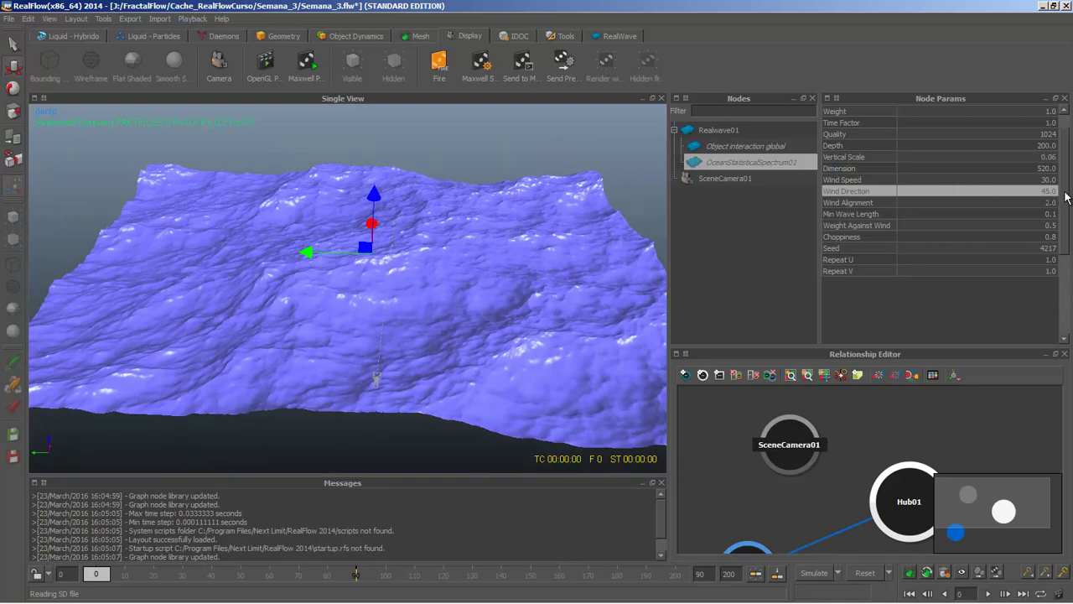
{"action": "scroll", "coordinate": [1066, 196], "scroll_direction": "down", "scroll_amount": 1}
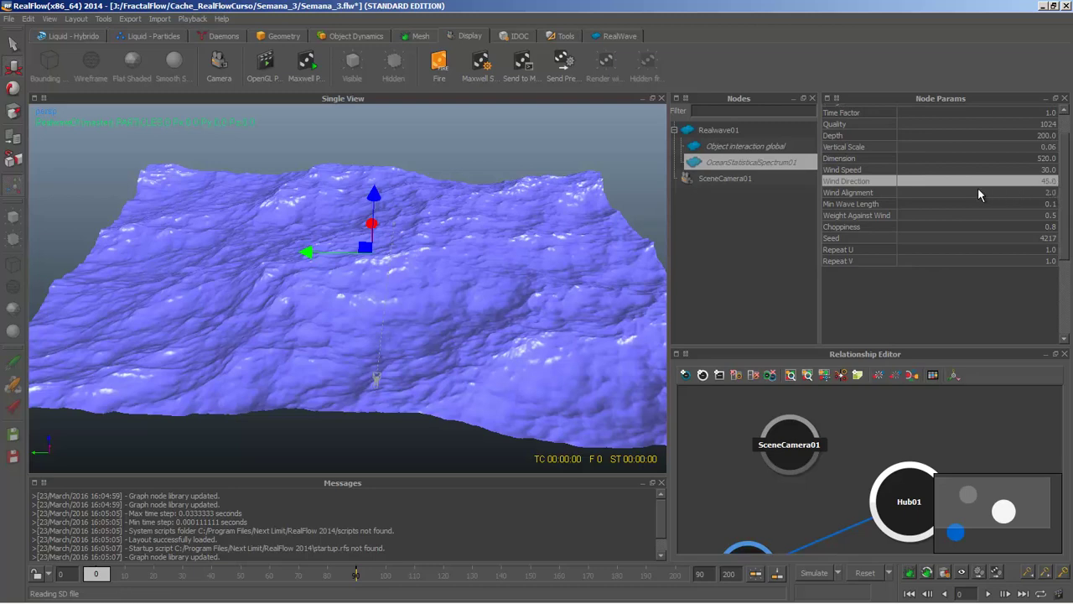
- Switch to the SceneCamera01 view, set the Wind Alignment of OceanStatisticalSpectrum01 to 1.0 and reset the simulation
{"action": "left_click", "coordinate": [869, 194]}
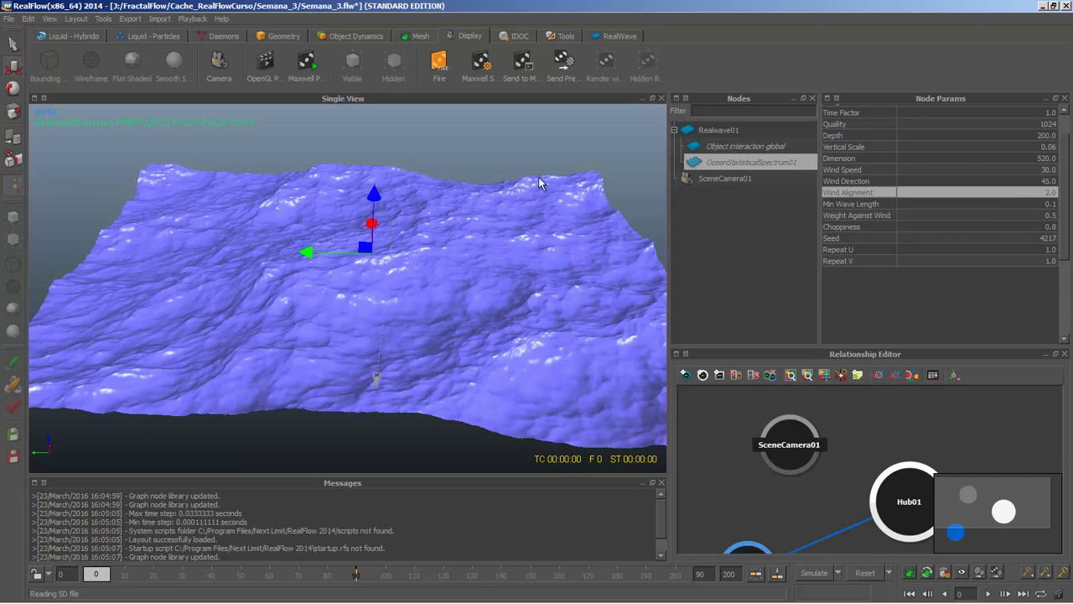
{"action": "left_click", "coordinate": [522, 156]}
{"action": "key", "text": "c"}
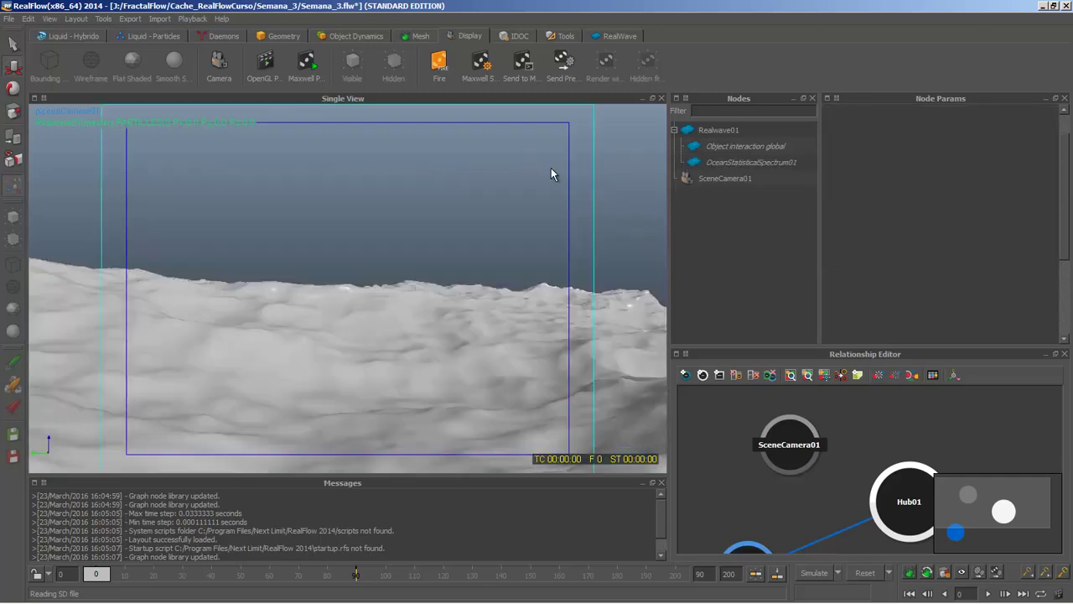
{"action": "left_click", "coordinate": [721, 162]}
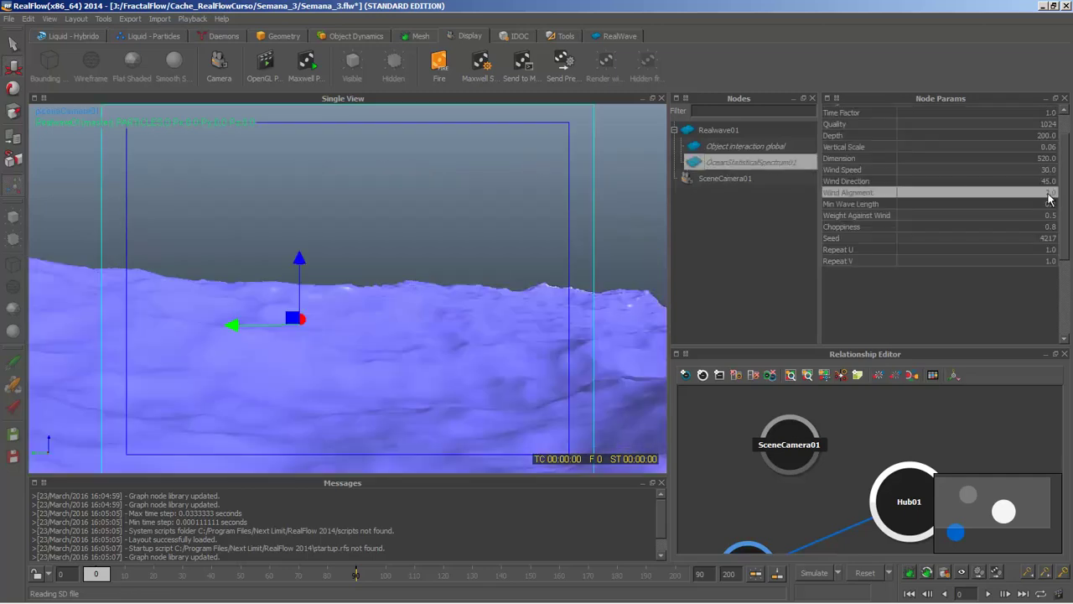
{"action": "left_click", "coordinate": [1047, 194]}
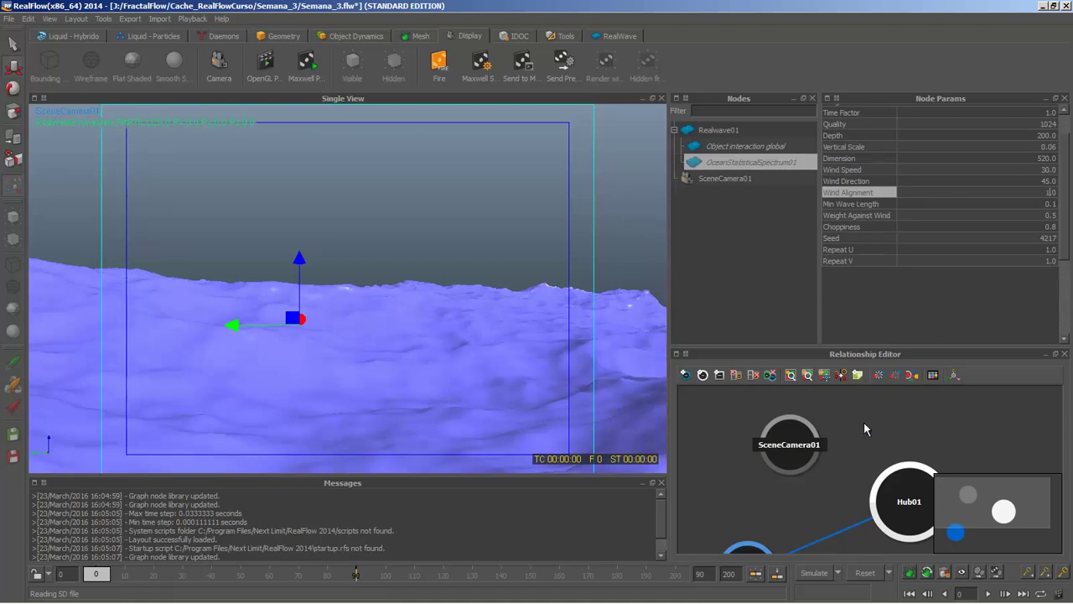
{"action": "key", "text": "Return"}
{"action": "left_click", "coordinate": [864, 575]}
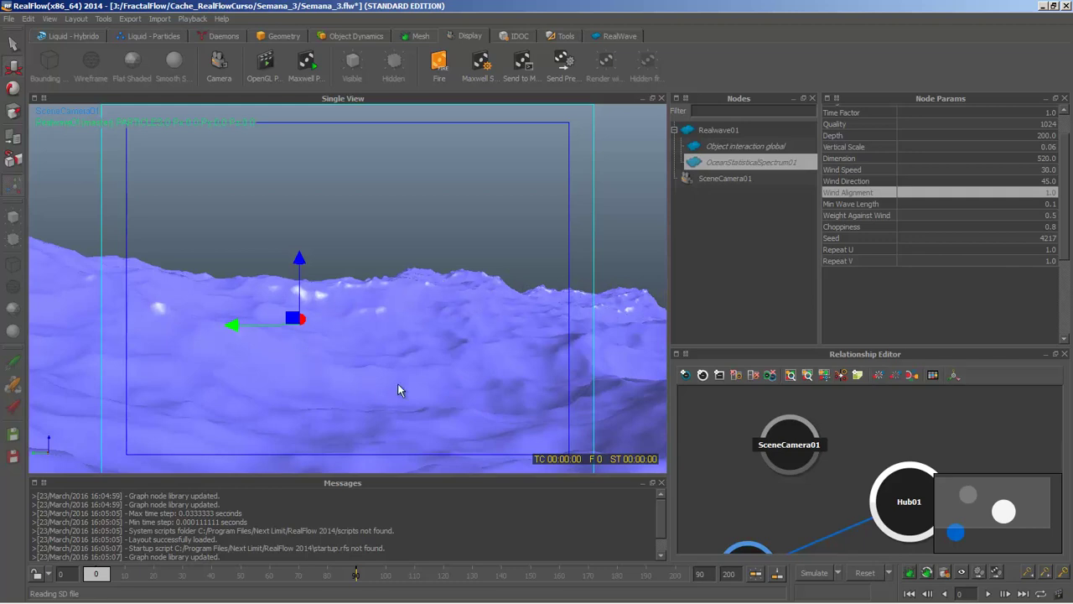
- Set the Wind Alignment of OceanStatisticalSpectrum01 back to 2.0 and reset the simulation
{"action": "left_click", "coordinate": [1053, 195]}
{"action": "type", "text": "2"}
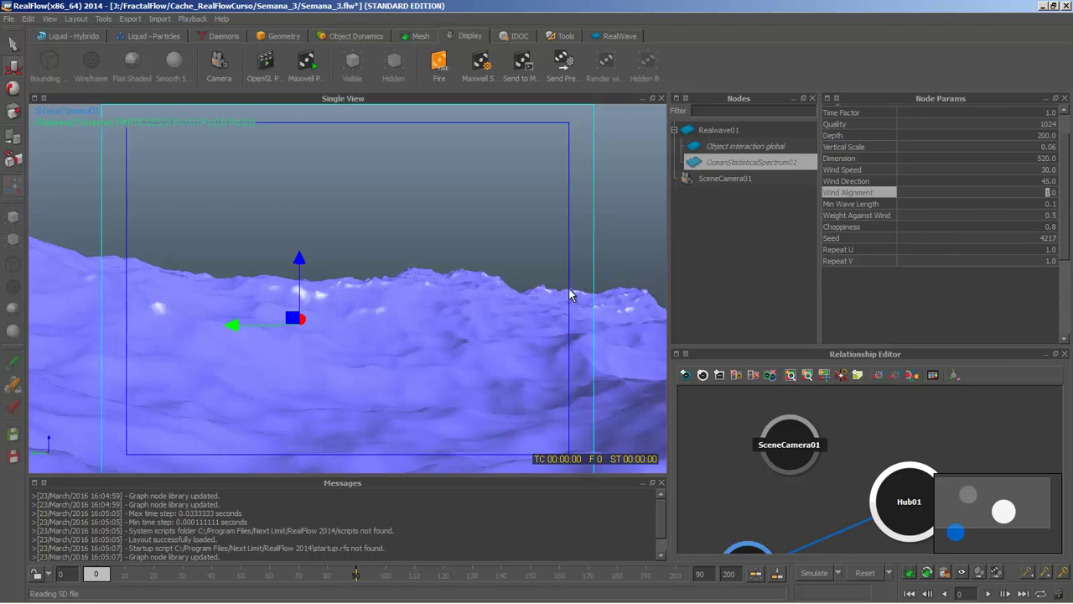
{"action": "key", "text": "Return"}
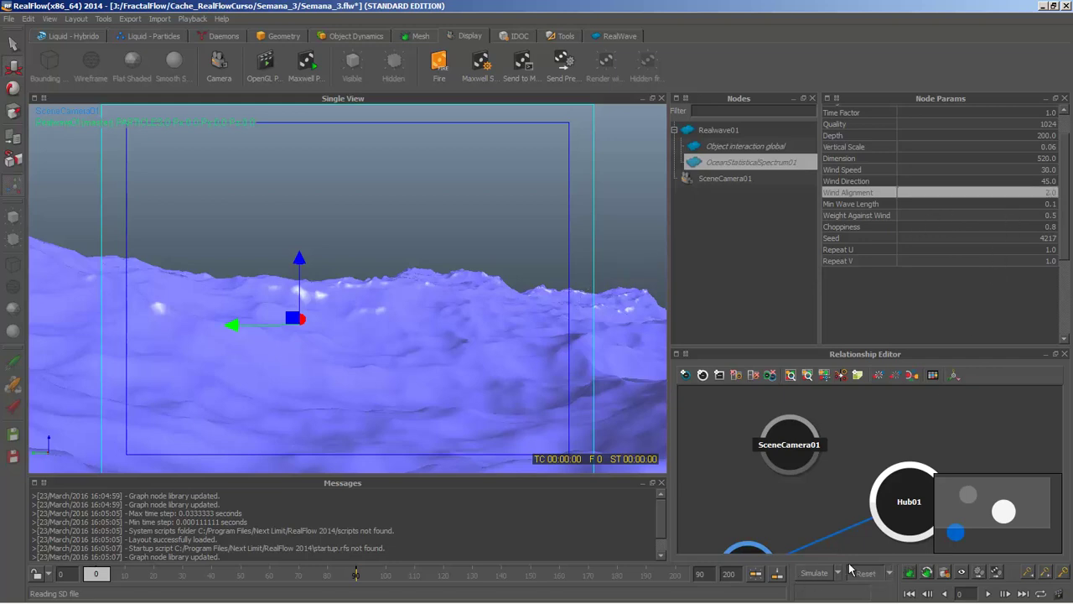
- Review the Min Wave Length, Weight Against Wind and Choppiness parameters of OceanStatisticalSpectrum01
{"action": "left_click", "coordinate": [855, 205]}
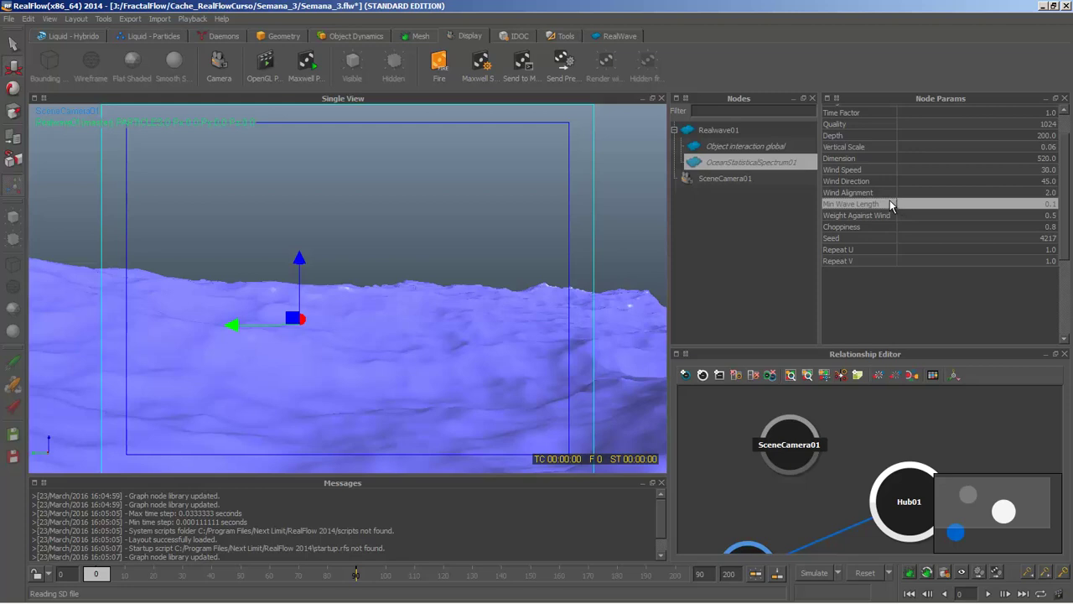
{"action": "left_click", "coordinate": [866, 216]}
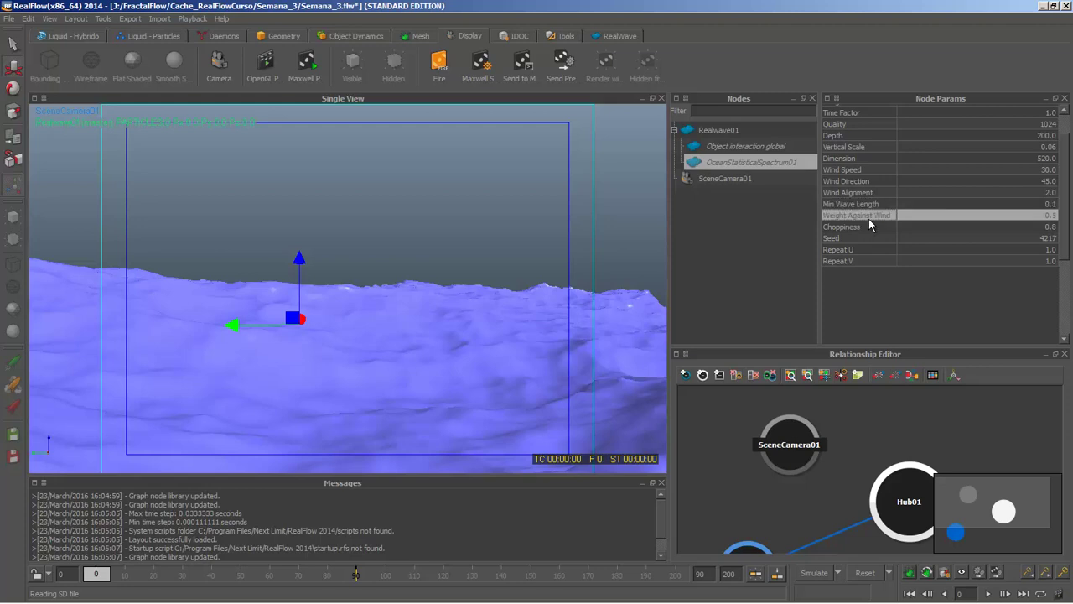
{"action": "left_click", "coordinate": [869, 227]}
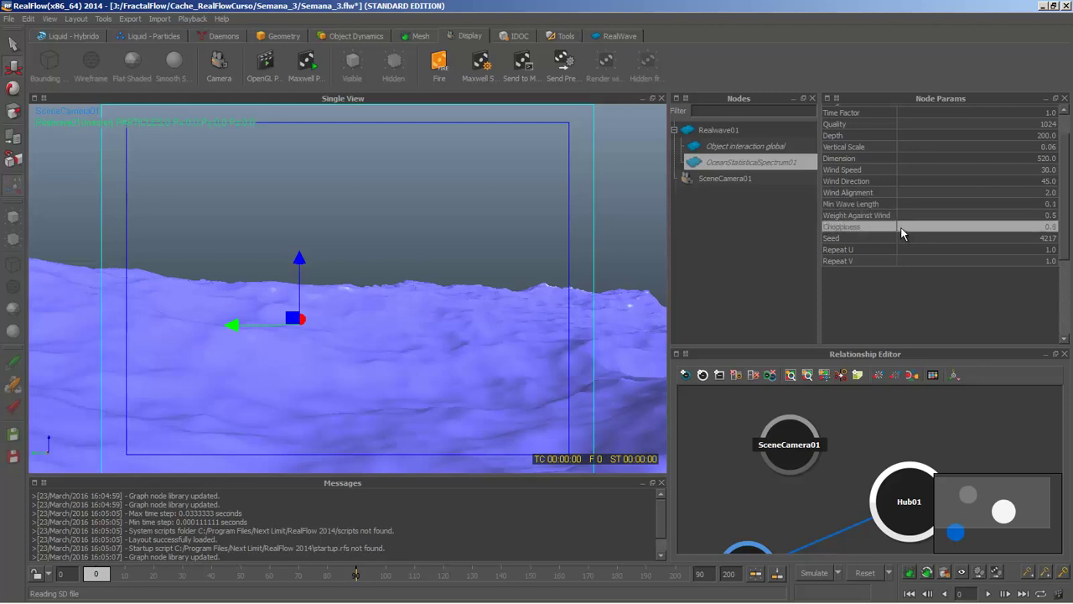
{"action": "left_click", "coordinate": [860, 206]}
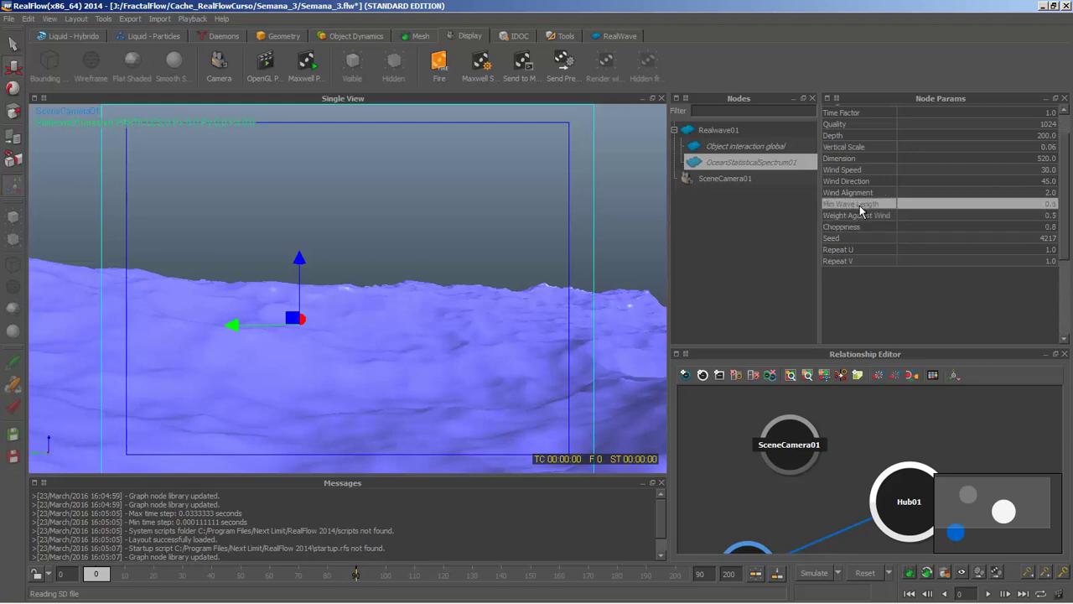
{"action": "type", "text": "0.1"}
{"action": "key", "text": "Return"}
{"action": "key", "text": "Down"}
{"action": "key", "text": "Down"}
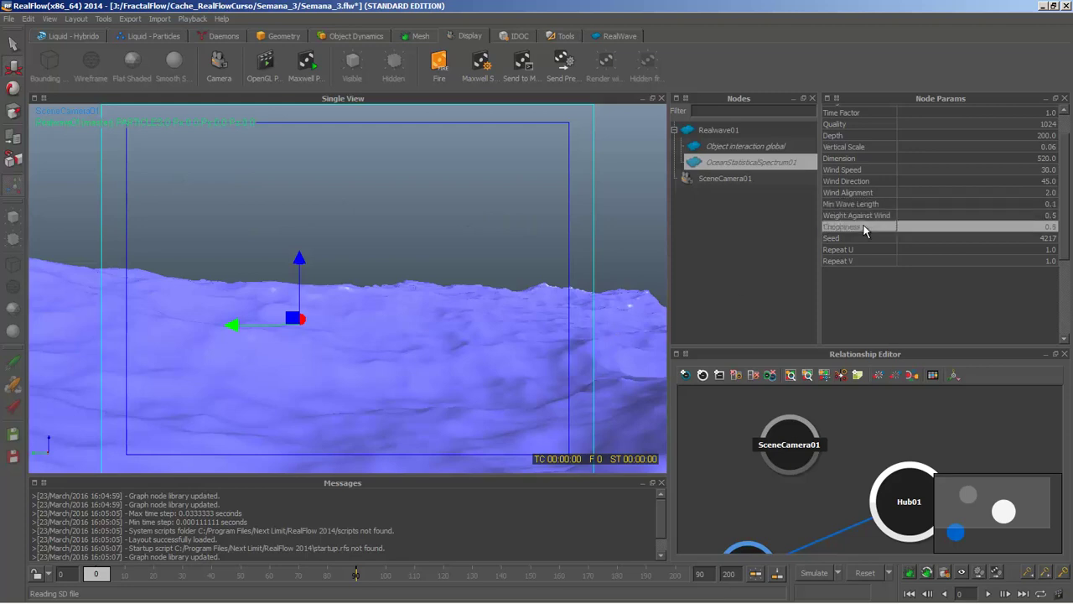
- Set the Choppiness of OceanStatisticalSpectrum01 to 1.0 and reset the simulation to update the waves
{"action": "left_click", "coordinate": [1050, 227]}
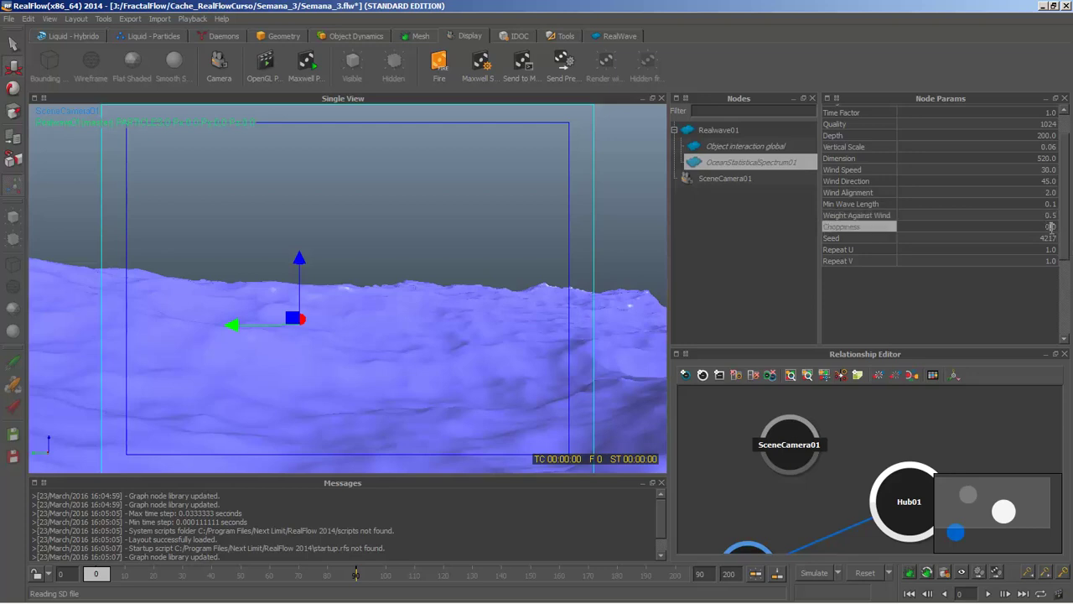
{"action": "type", "text": "1.0"}
{"action": "key", "text": "Return"}
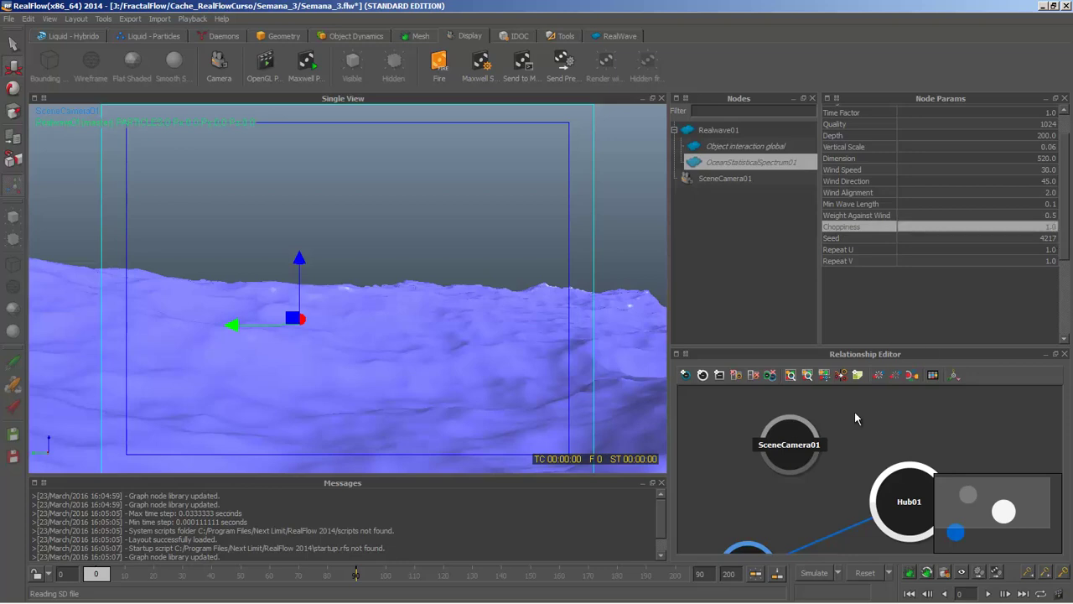
{"action": "left_click", "coordinate": [863, 574]}
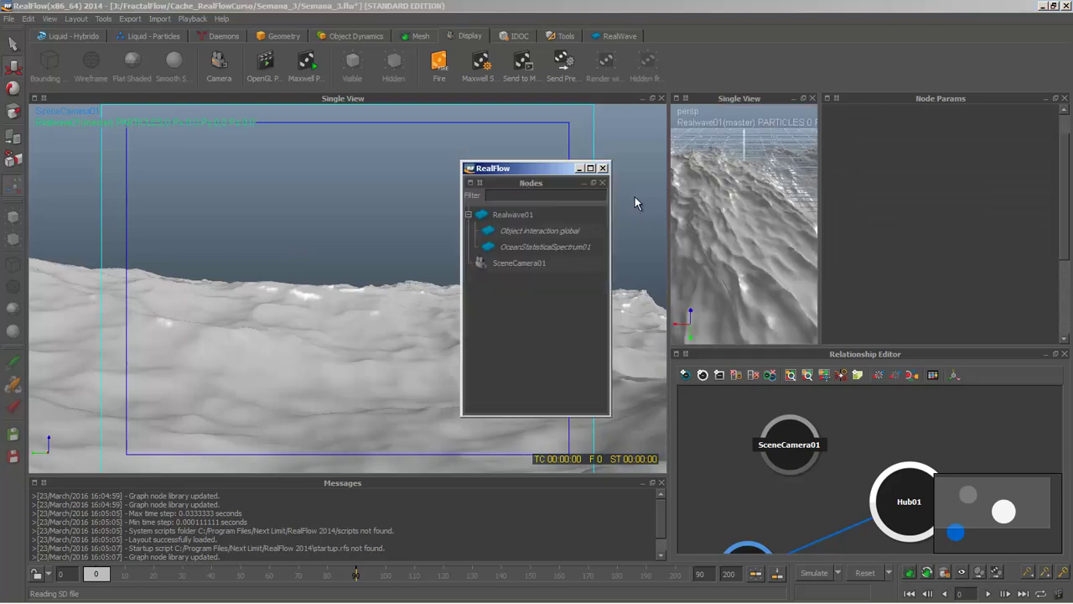
- Try to move the floating Nodes window back over the extra viewport, and close the floating windows
{"action": "left_click", "coordinate": [513, 213]}
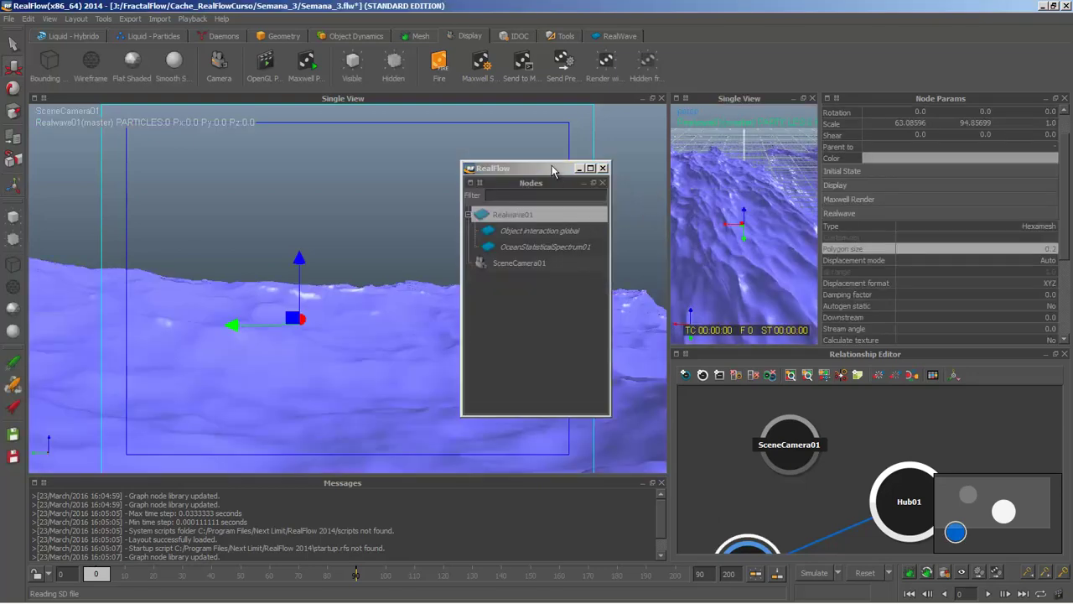
{"action": "left_click_drag", "start_coordinate": [551, 171], "coordinate": [772, 243]}
{"action": "left_click", "coordinate": [497, 230]}
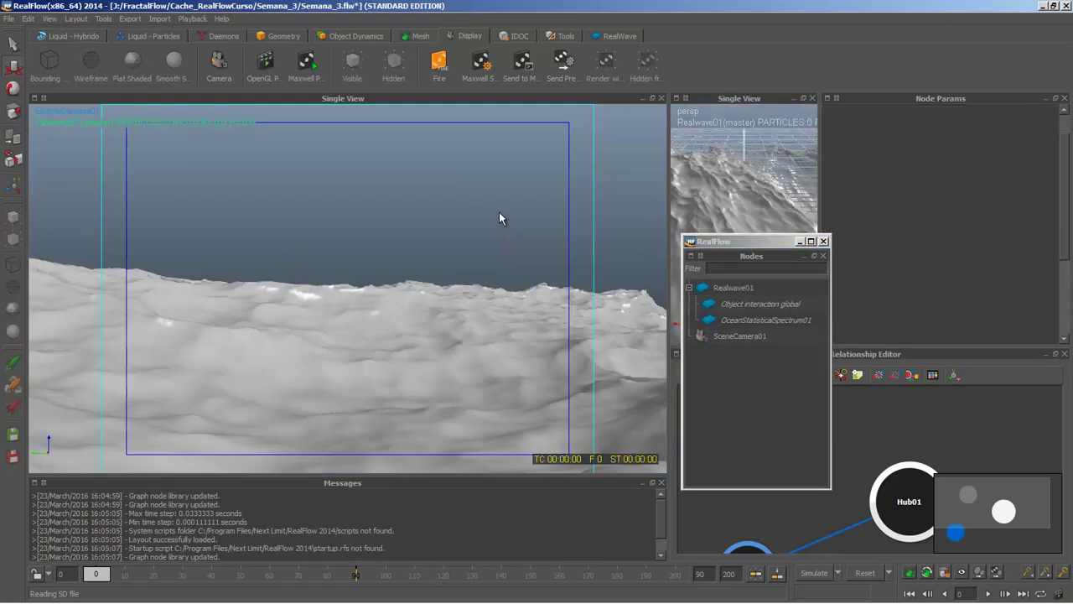
{"action": "key", "text": "F2"}
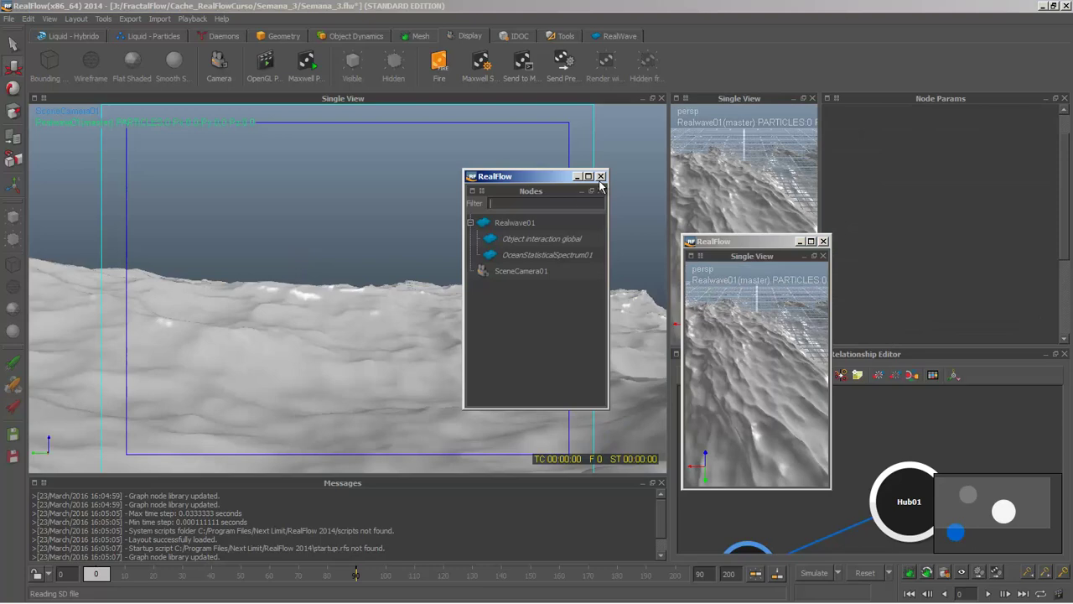
{"action": "left_click", "coordinate": [601, 177]}
{"action": "left_click", "coordinate": [824, 240]}
{"action": "left_click", "coordinate": [659, 206]}
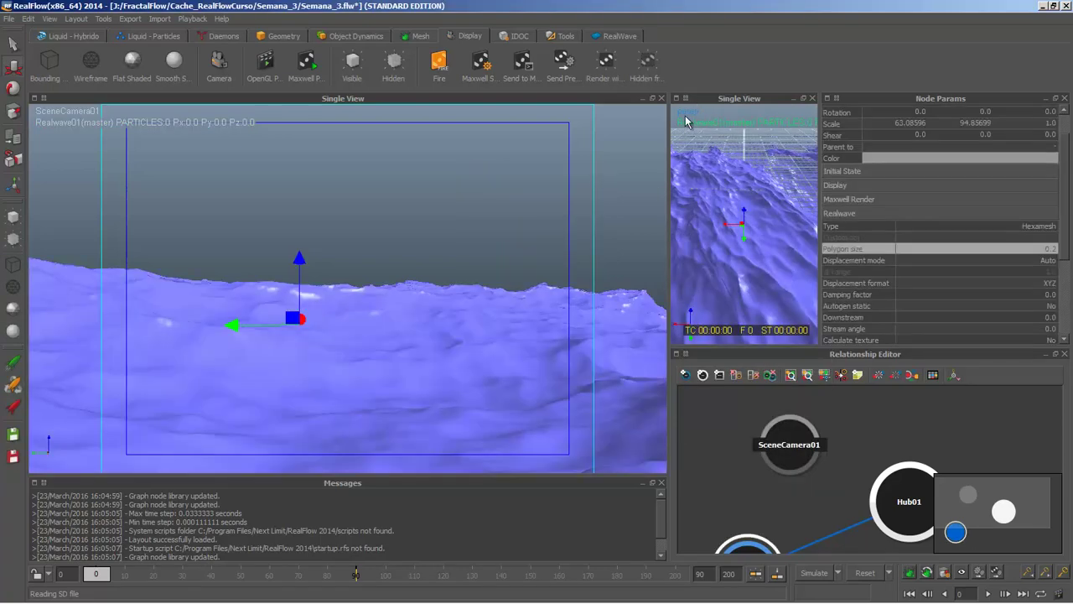
- Switch the main viewport to the perspective view and select the Realwave01 surface
{"action": "left_click", "coordinate": [455, 204]}
{"action": "key", "text": "1"}
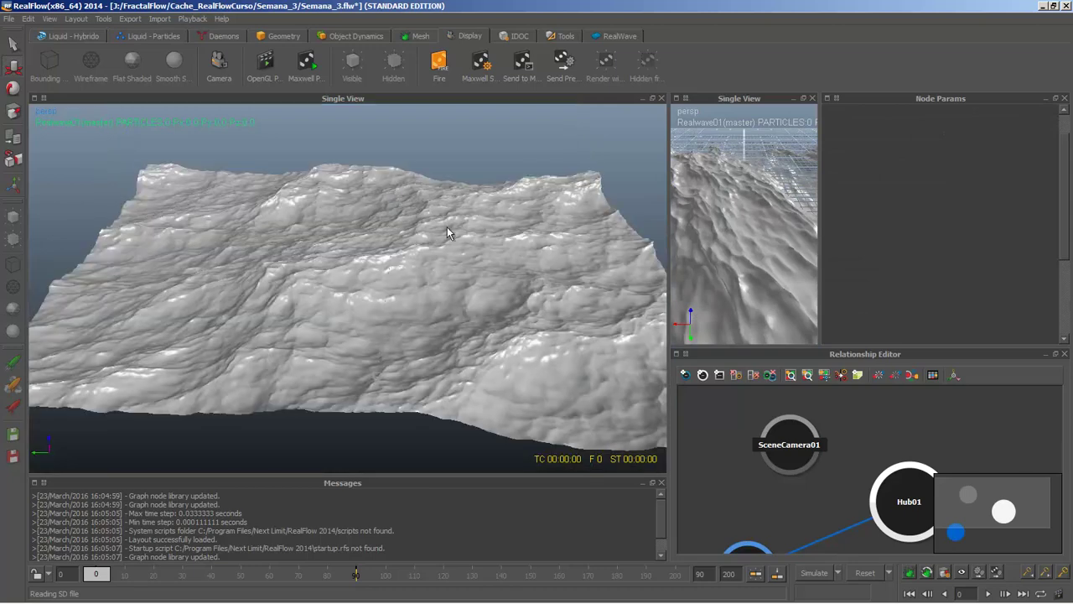
{"action": "left_click", "coordinate": [696, 196]}
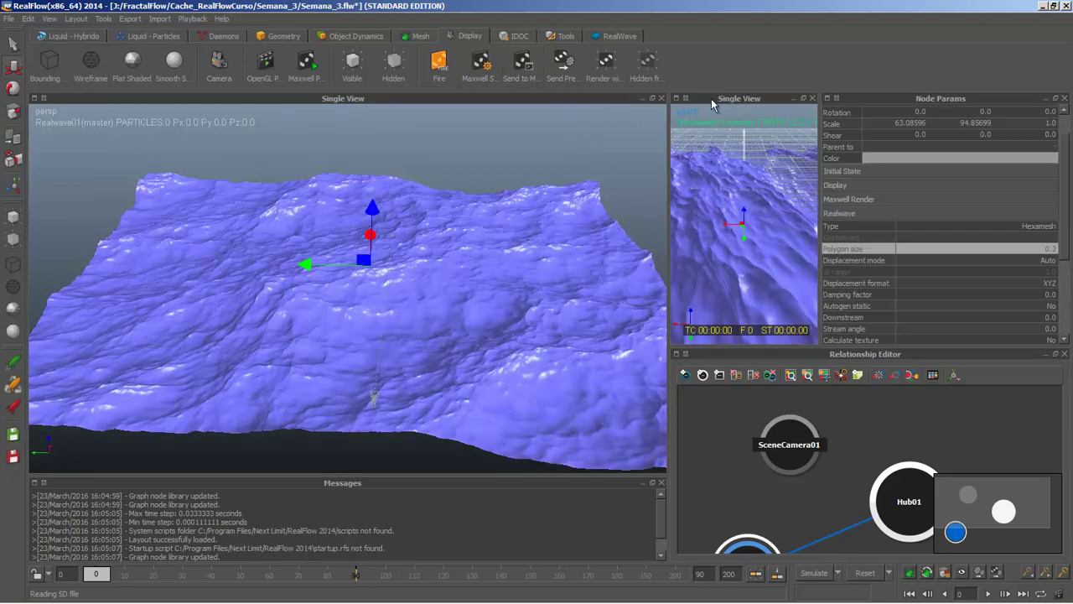
- Open a new Nodes window to replace the missing node list
{"action": "left_click", "coordinate": [221, 19]}
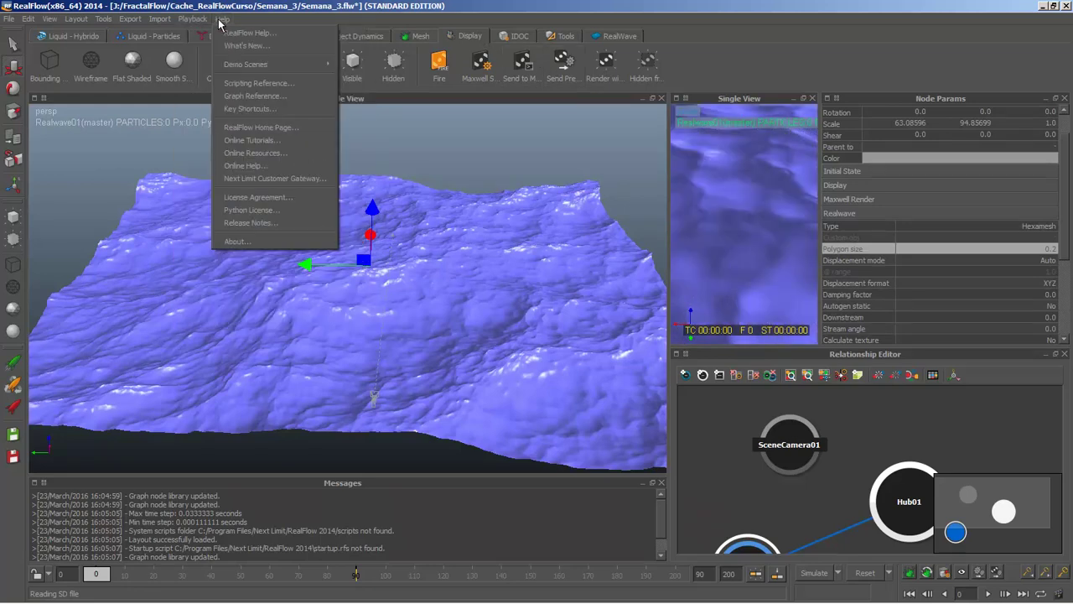
{"action": "mouse_move", "coordinate": [165, 23]}
{"action": "mouse_move", "coordinate": [220, 19]}
{"action": "mouse_move", "coordinate": [260, 67]}
{"action": "mouse_move", "coordinate": [81, 24]}
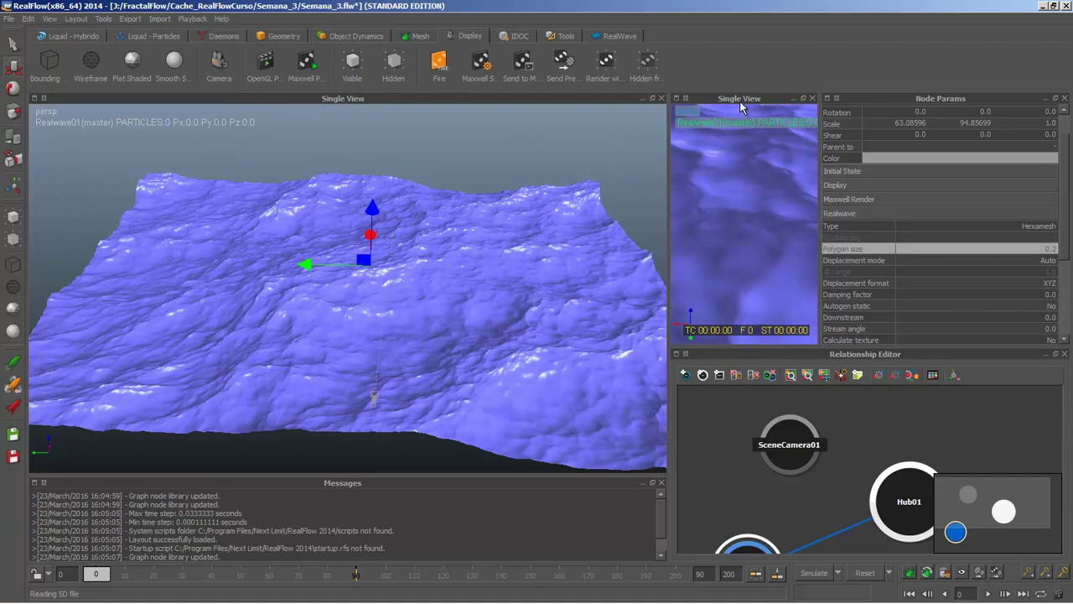
{"action": "scroll", "coordinate": [766, 178], "scroll_direction": "down", "scroll_amount": 5}
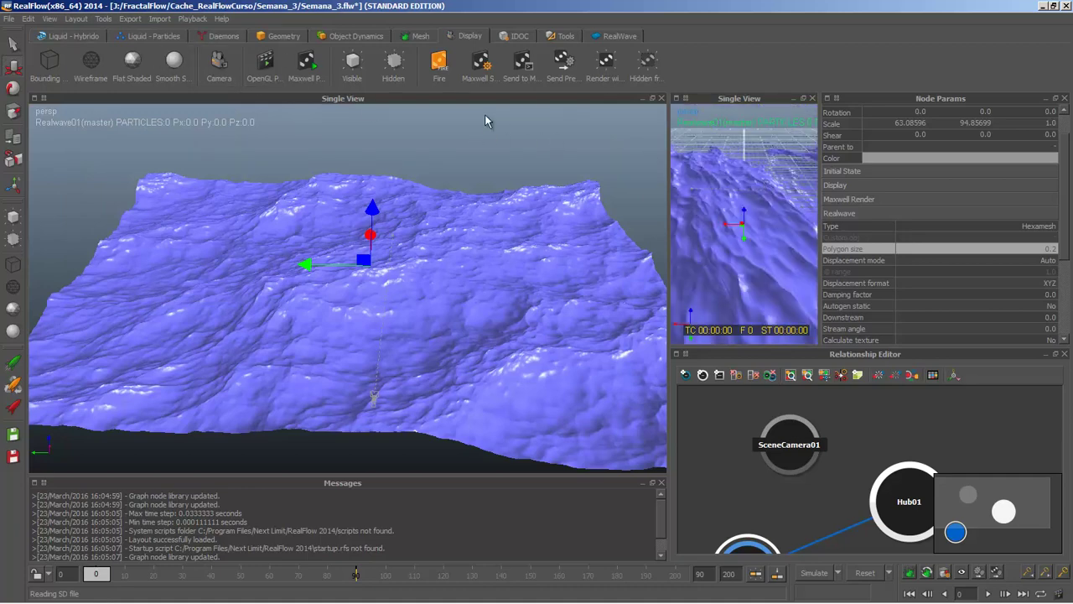
{"action": "left_click", "coordinate": [78, 18]}
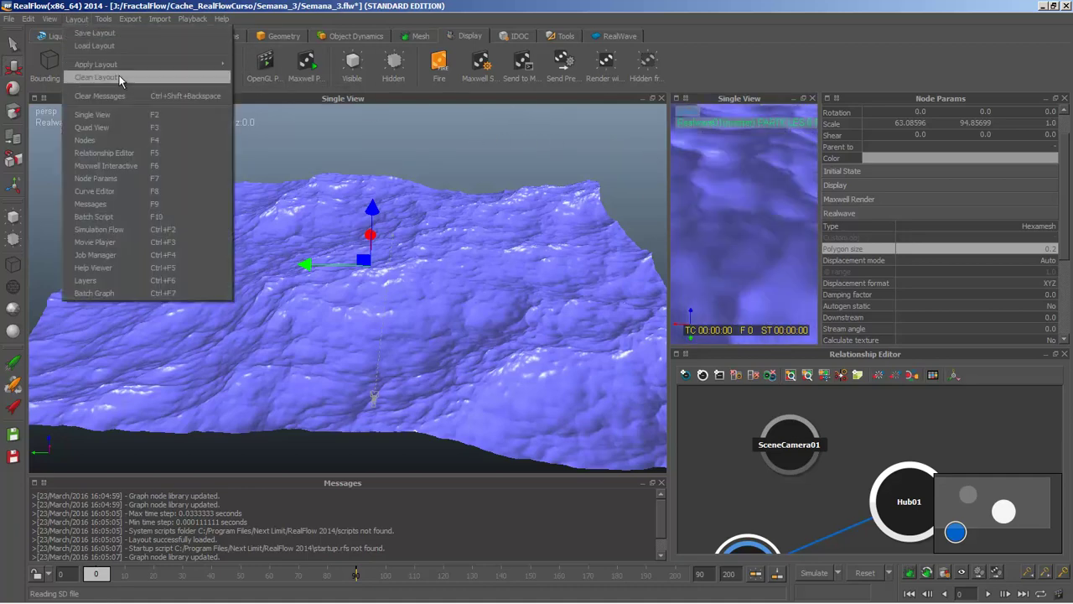
{"action": "left_click", "coordinate": [152, 141]}
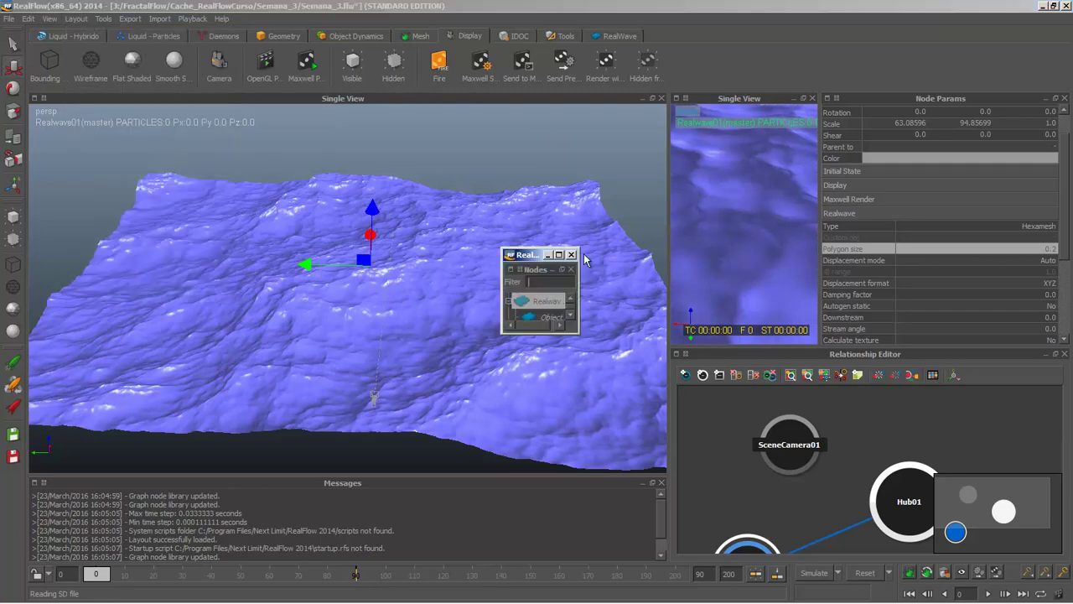
- Enlarge the floating Nodes window, close the extra viewport, and dock the Nodes list beside Node Params
{"action": "left_click_drag", "start_coordinate": [577, 335], "coordinate": [672, 493]}
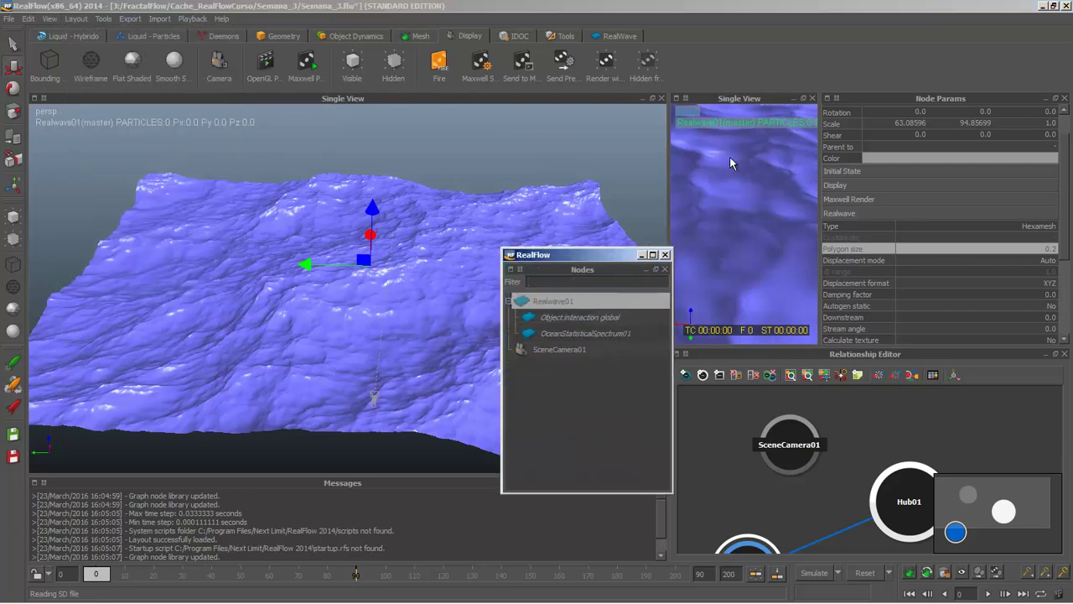
{"action": "left_click", "coordinate": [812, 98]}
{"action": "left_click_drag", "start_coordinate": [544, 254], "coordinate": [700, 149]}
{"action": "double_click", "coordinate": [689, 143]}
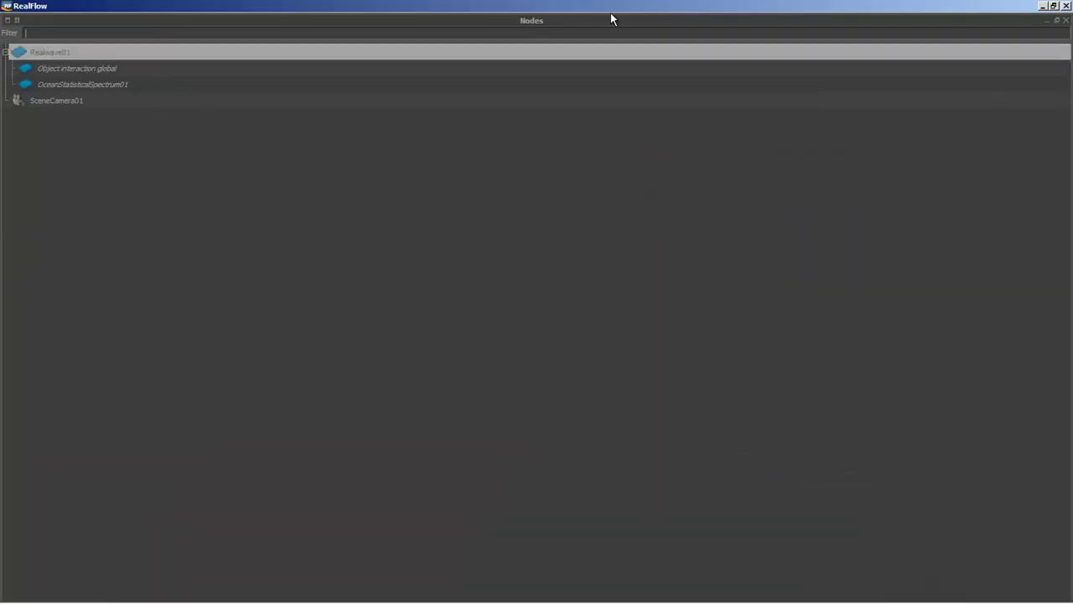
{"action": "double_click", "coordinate": [611, 19]}
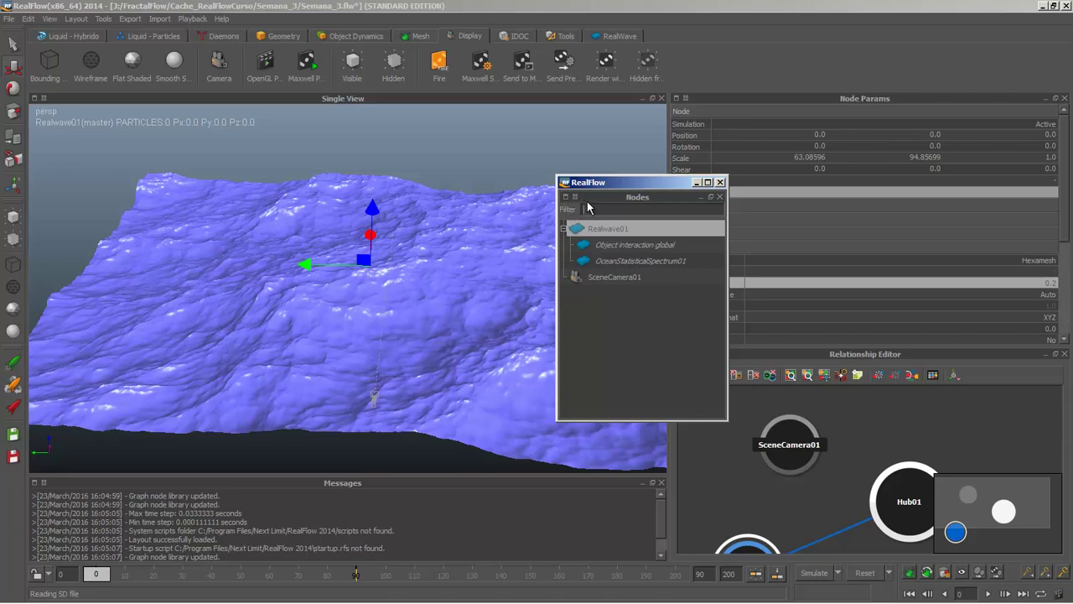
{"action": "left_click", "coordinate": [565, 196]}
{"action": "left_click", "coordinate": [633, 198]}
{"action": "left_click_drag", "start_coordinate": [652, 201], "coordinate": [676, 144]}
- Set the Choppiness of OceanStatisticalSpectrum01 to 0.1 and reset the simulation to view the resulting waves
{"action": "left_click", "coordinate": [752, 162]}
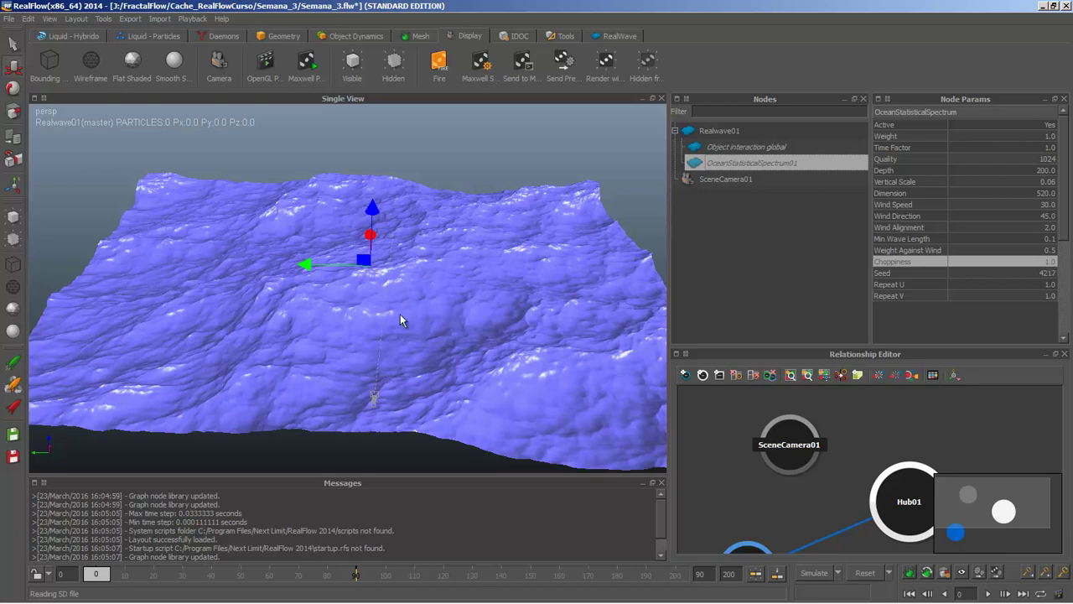
{"action": "double_click", "coordinate": [1044, 262]}
{"action": "type", "text": "0.1"}
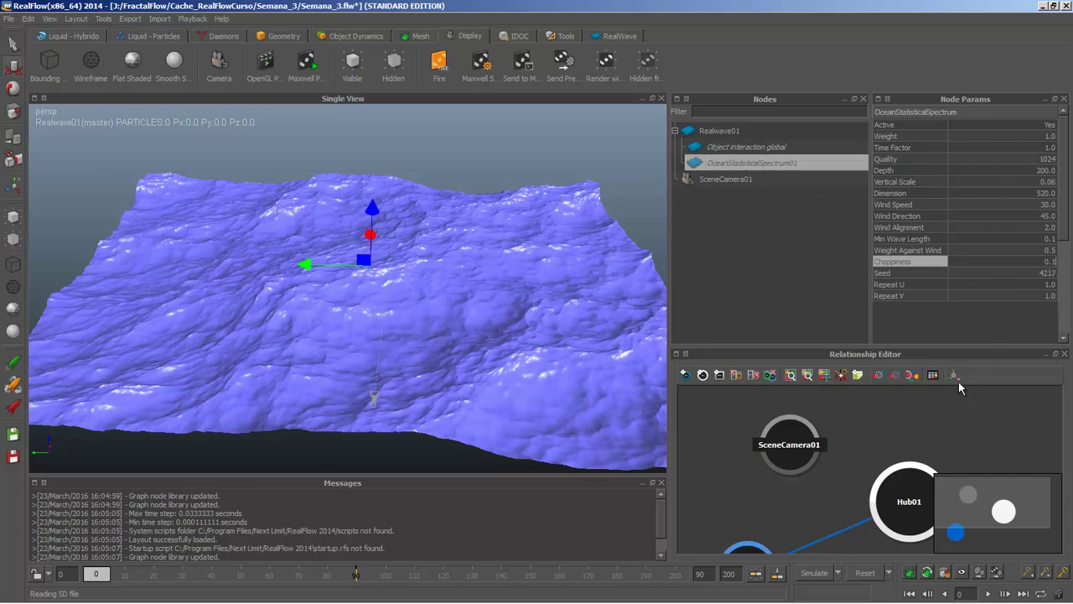
{"action": "key", "text": "Return"}
{"action": "left_click", "coordinate": [866, 577]}
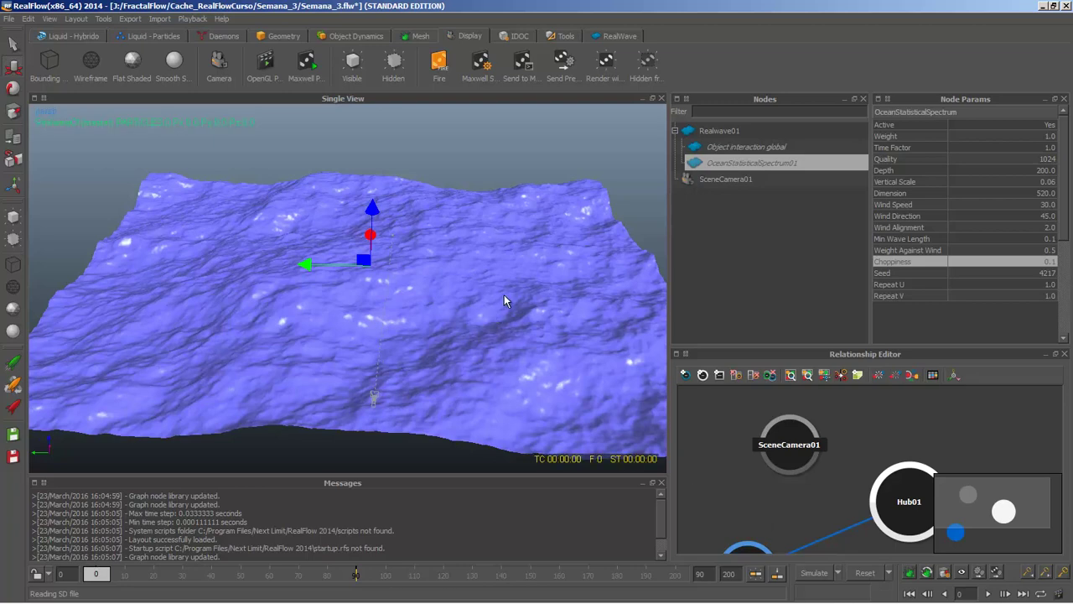
{"action": "mouse_move", "coordinate": [508, 295]}
{"action": "left_mouse_down", "text": "alt"}
{"action": "mouse_move", "coordinate": [508, 304]}
{"action": "mouse_move", "coordinate": [445, 299]}
{"action": "mouse_move", "coordinate": [457, 272]}
{"action": "mouse_move", "coordinate": [492, 292]}
{"action": "left_mouse_up", "text": "alt"}
- Set the spectrum's Choppiness to 2.0, reset the simulation and inspect the wave crests up close
{"action": "double_click", "coordinate": [1050, 262]}
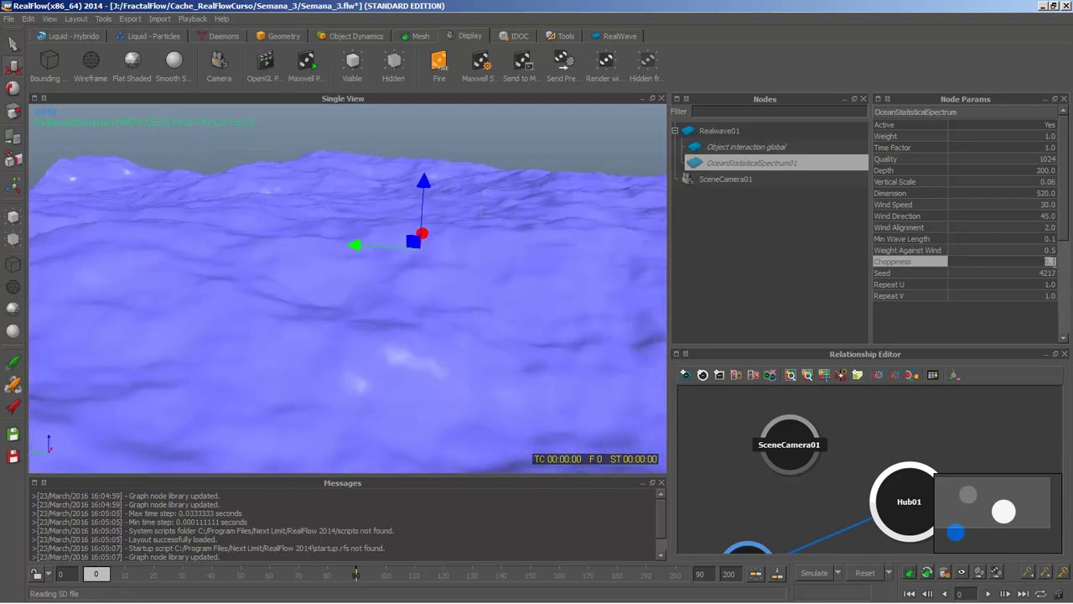
{"action": "type", "text": "2"}
{"action": "key", "text": "Return"}
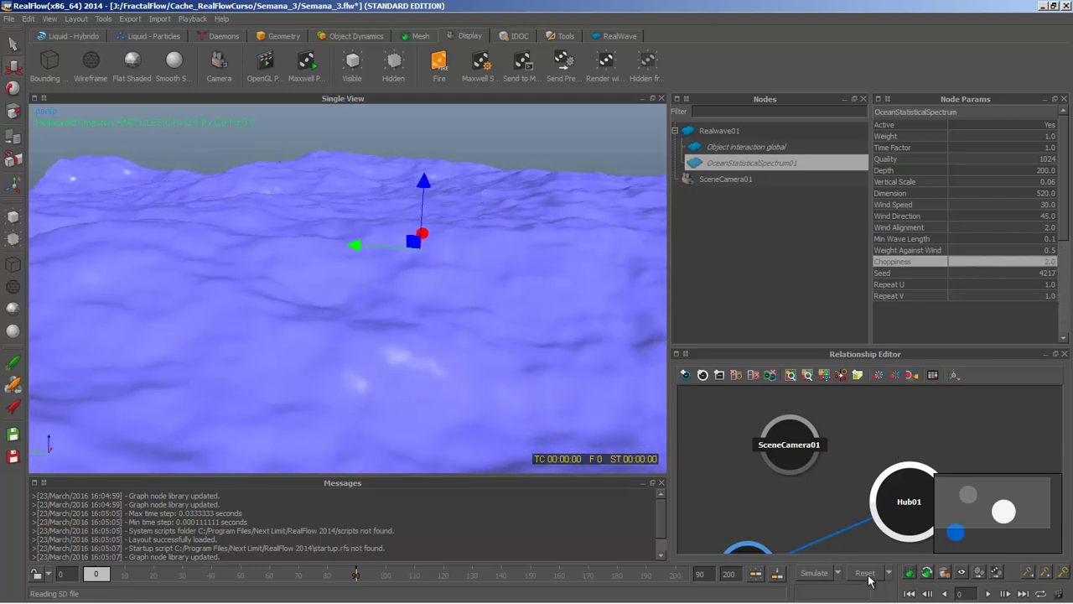
{"action": "left_click", "coordinate": [865, 573]}
{"action": "left_click_drag", "start_coordinate": [290, 307], "coordinate": [328, 260], "text": "alt"}
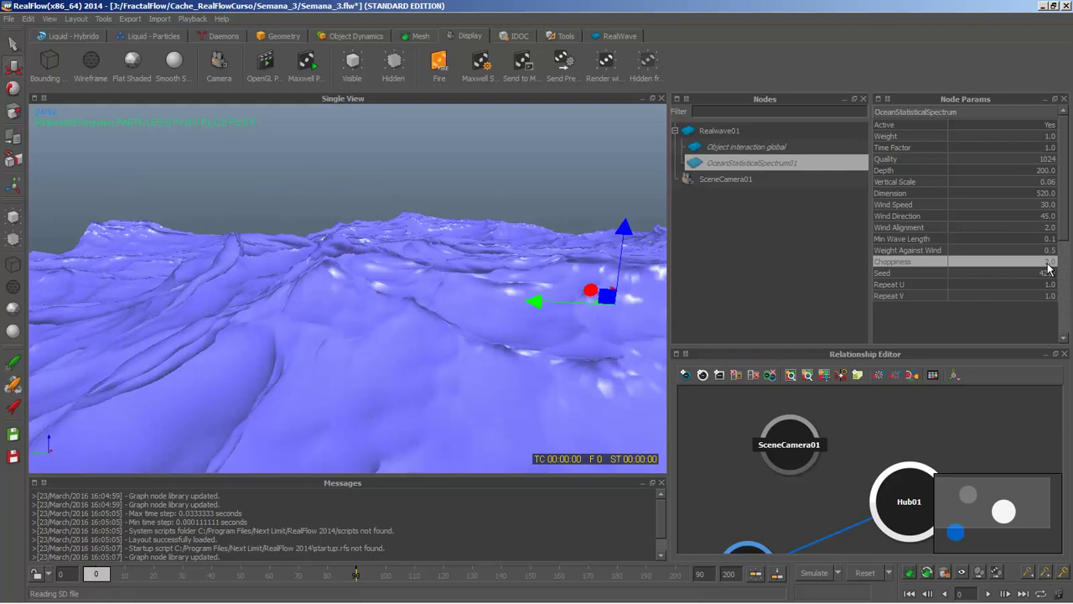
{"action": "left_click_drag", "start_coordinate": [557, 285], "coordinate": [402, 237], "text": "alt"}
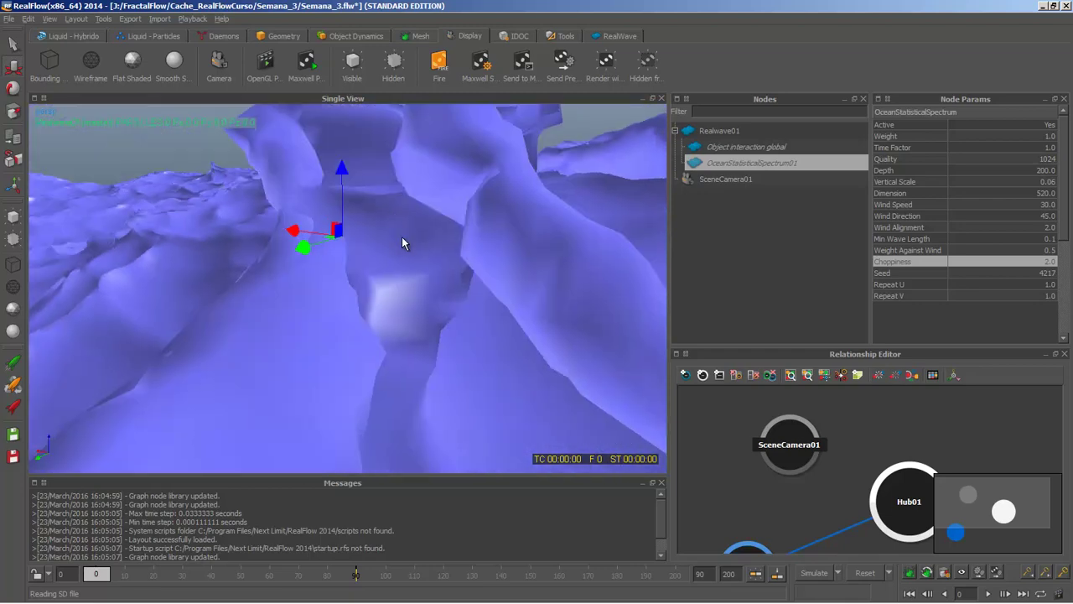
{"action": "scroll", "coordinate": [402, 266], "scroll_direction": "down", "scroll_amount": 8}
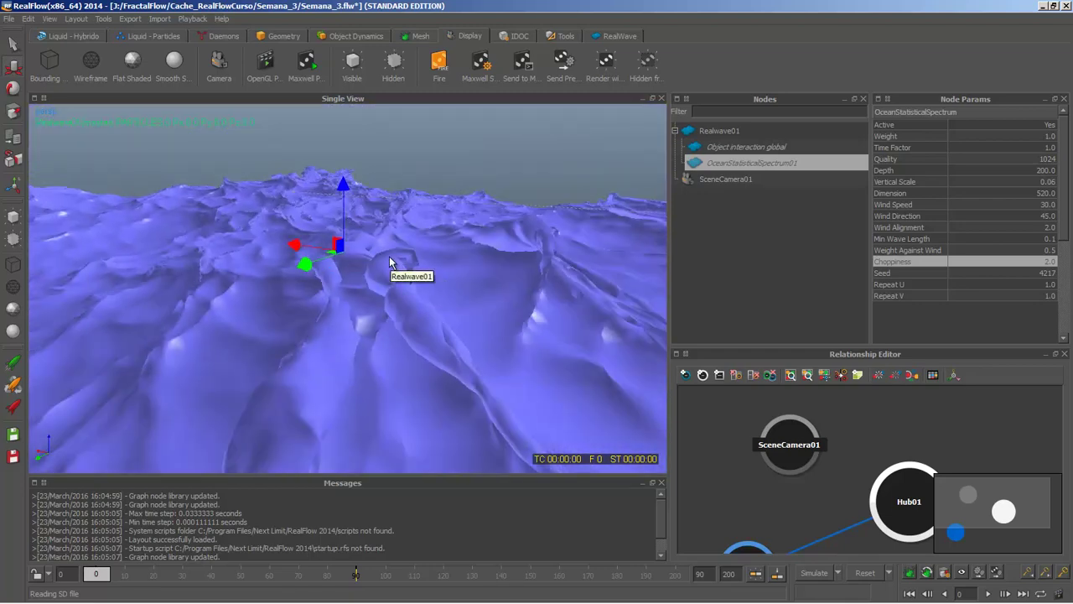
{"action": "scroll", "coordinate": [384, 285], "scroll_direction": "up", "scroll_amount": 5}
{"action": "scroll", "coordinate": [324, 314], "scroll_direction": "down", "scroll_amount": 8}
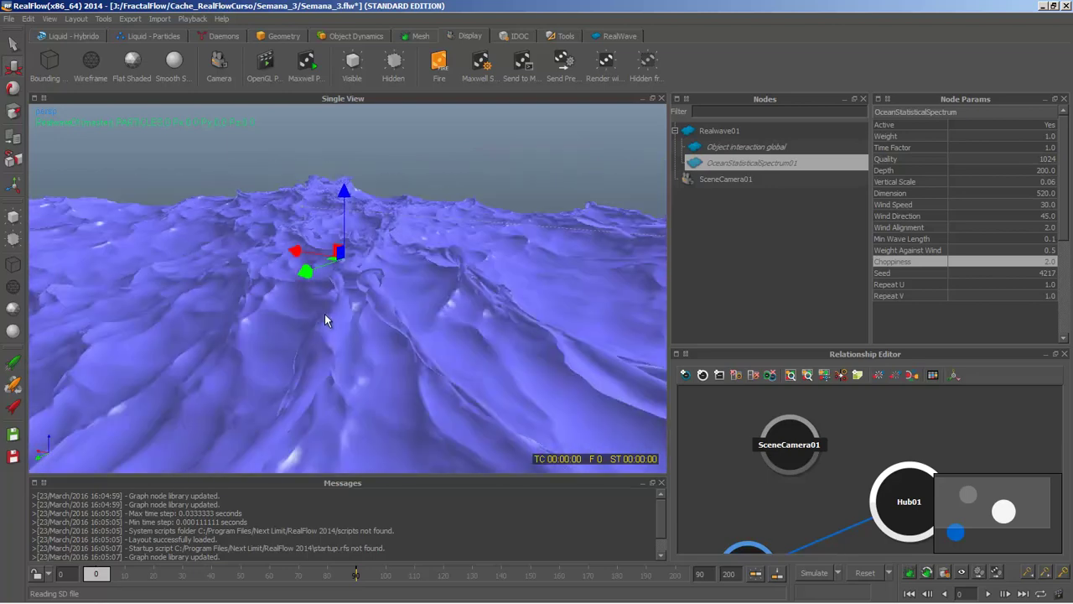
{"action": "left_click_drag", "start_coordinate": [324, 316], "coordinate": [595, 225], "text": "alt"}
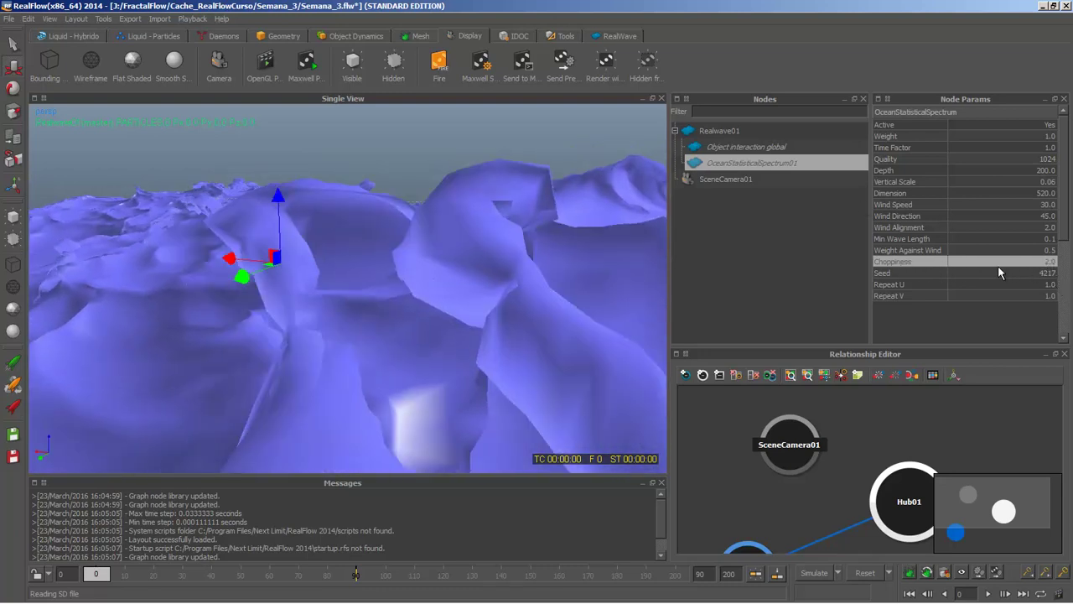
- Set the spectrum's Choppiness to 1.0 and reset the simulation to update the surface
{"action": "double_click", "coordinate": [1048, 263]}
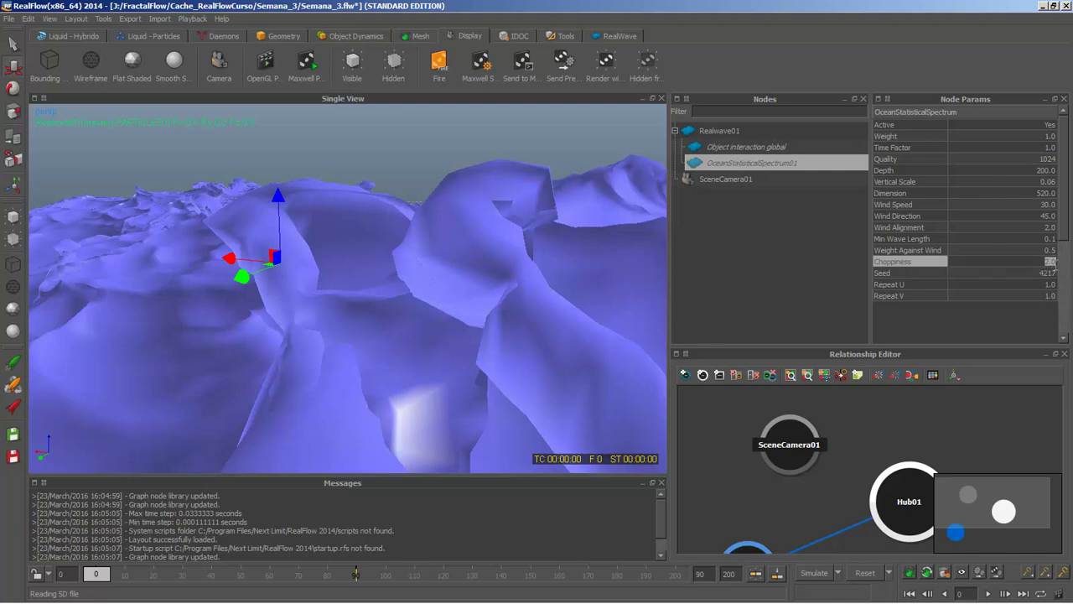
{"action": "type", "text": "18"}
{"action": "key", "text": "Return"}
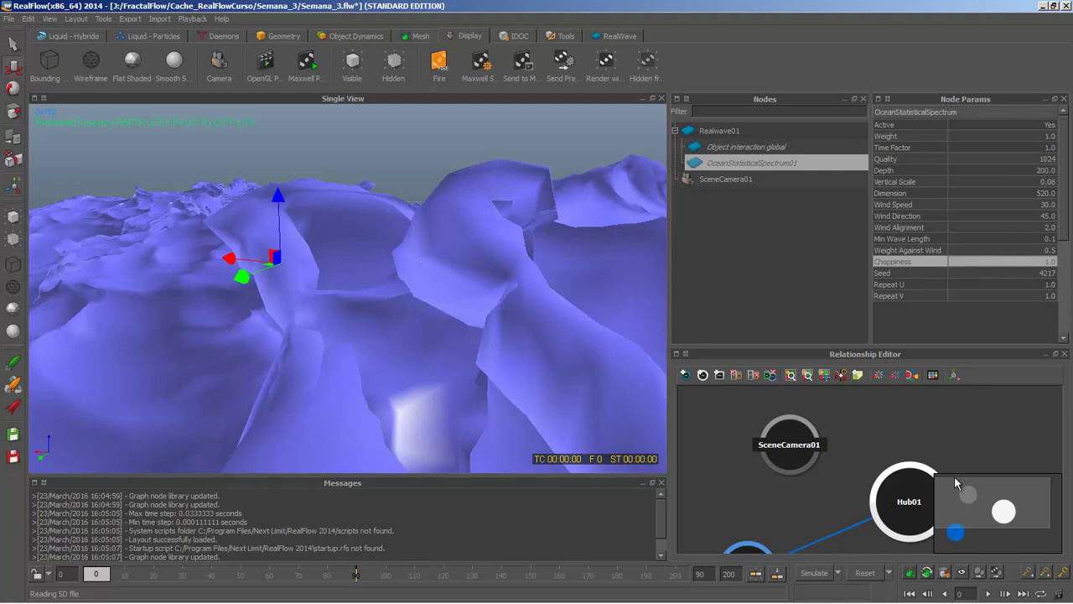
{"action": "left_click", "coordinate": [866, 572]}
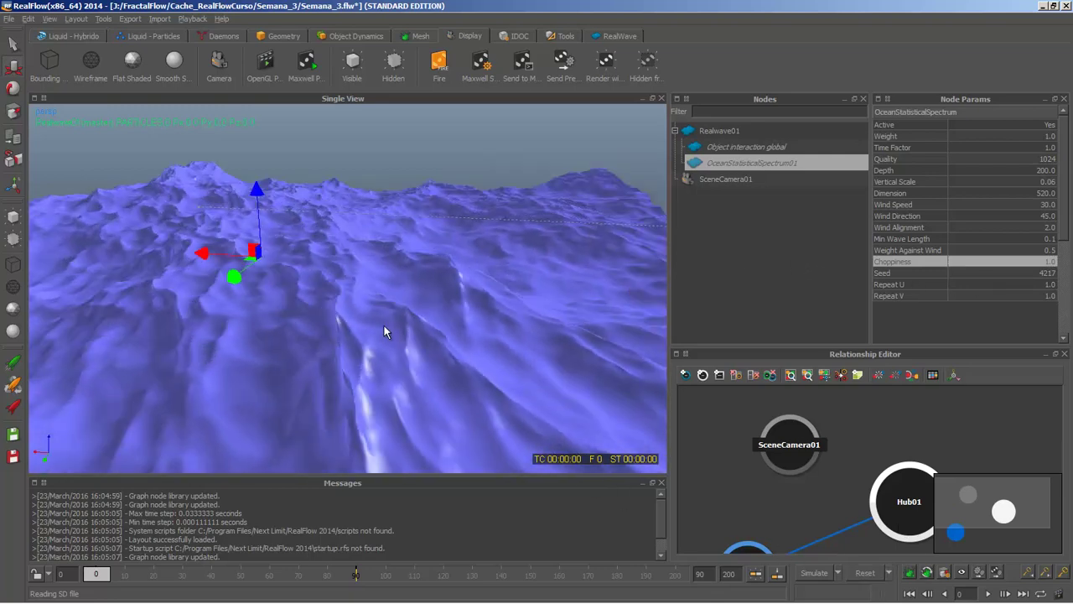
{"action": "left_click_drag", "start_coordinate": [383, 332], "coordinate": [437, 262], "text": "alt"}
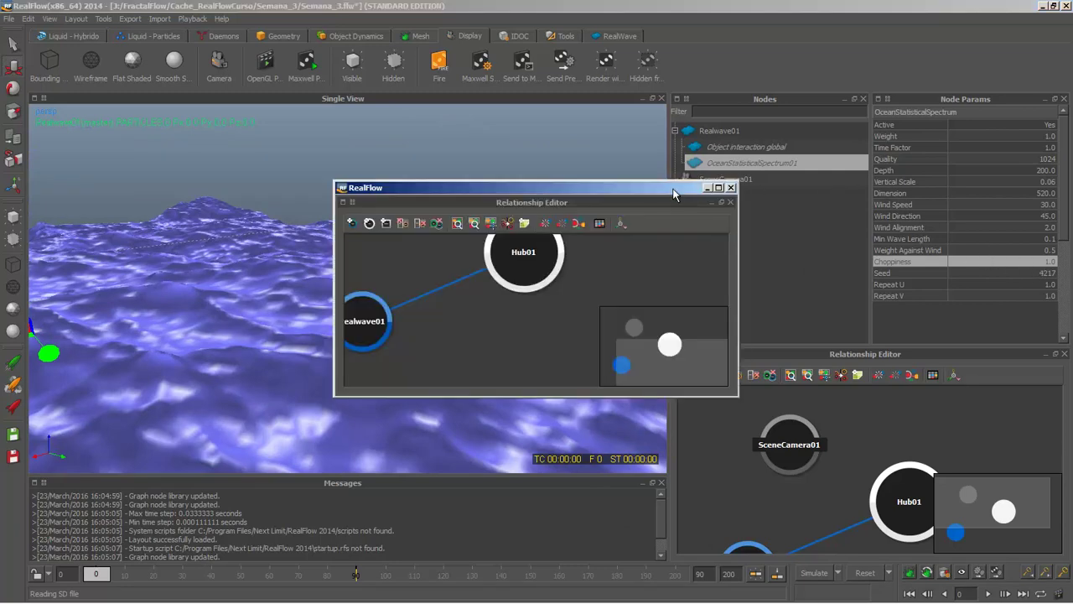
- Close the floating Relationship Editor, switch the viewport to SceneCamera01, and reselect OceanStatisticalSpectrum01
{"action": "left_click", "coordinate": [732, 189]}
{"action": "left_click", "coordinate": [544, 199]}
{"action": "key", "text": "c"}
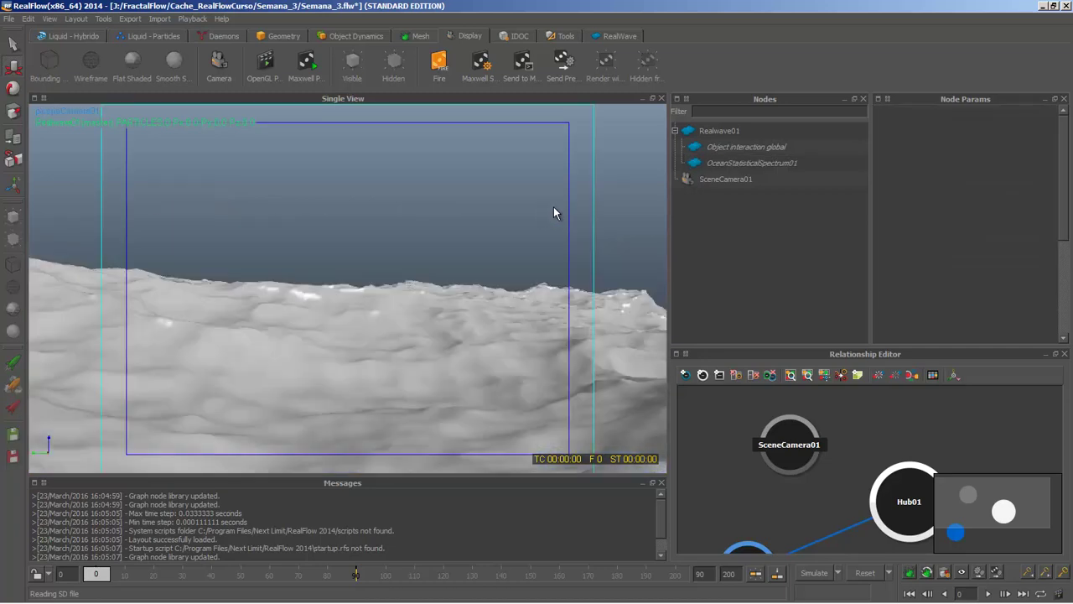
{"action": "left_click", "coordinate": [751, 166]}
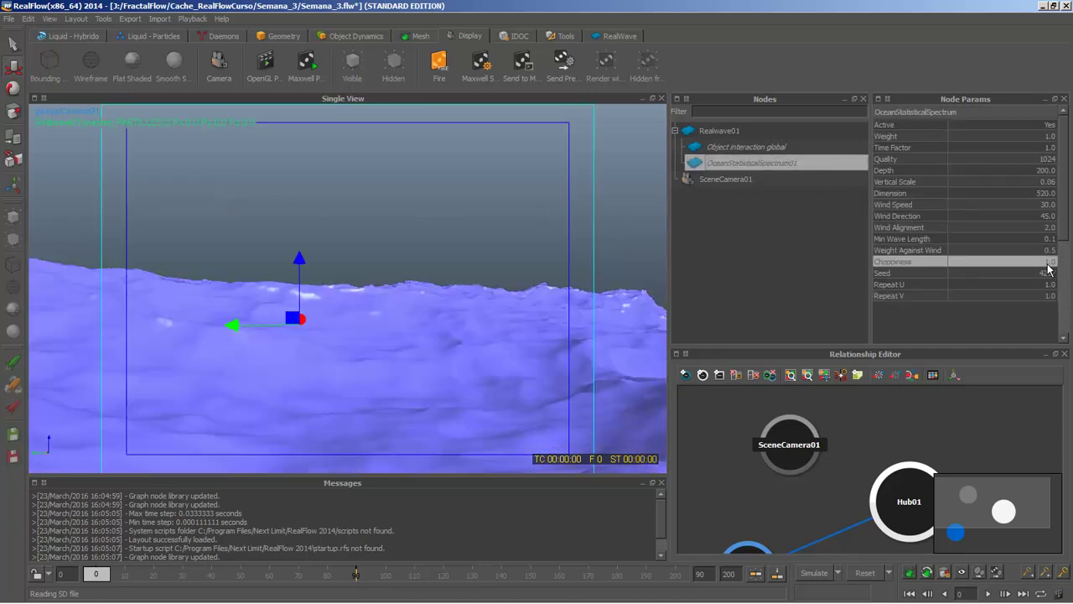
- Review the parameters of OceanStatisticalSpectrum01, including the scale, dimension, wind and choppiness settings
{"action": "scroll", "coordinate": [1068, 225], "scroll_direction": "down", "scroll_amount": 2}
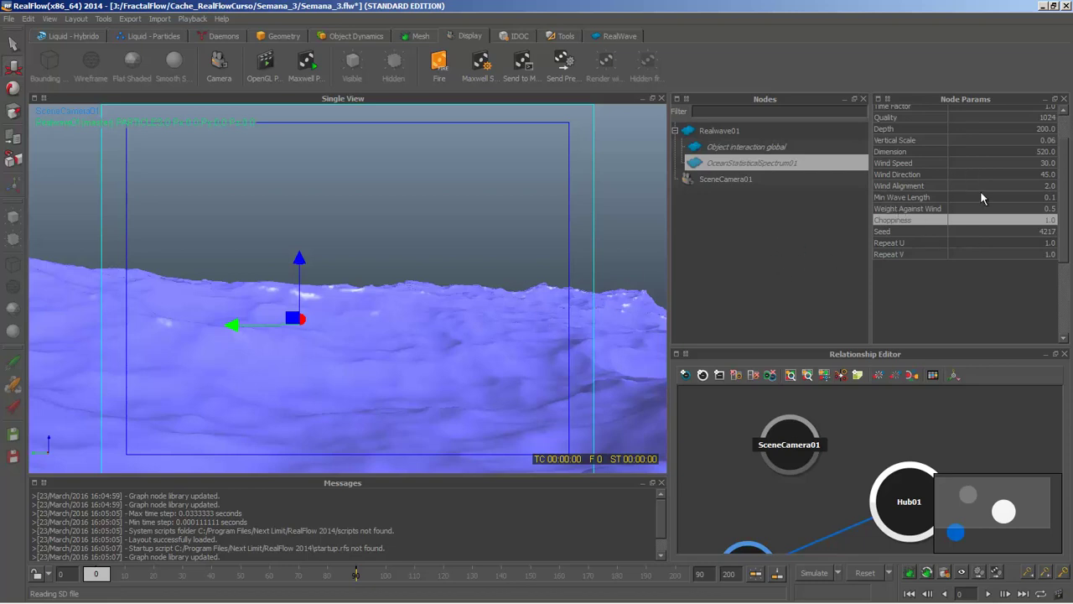
{"action": "scroll", "coordinate": [1063, 187], "scroll_direction": "up", "scroll_amount": 1}
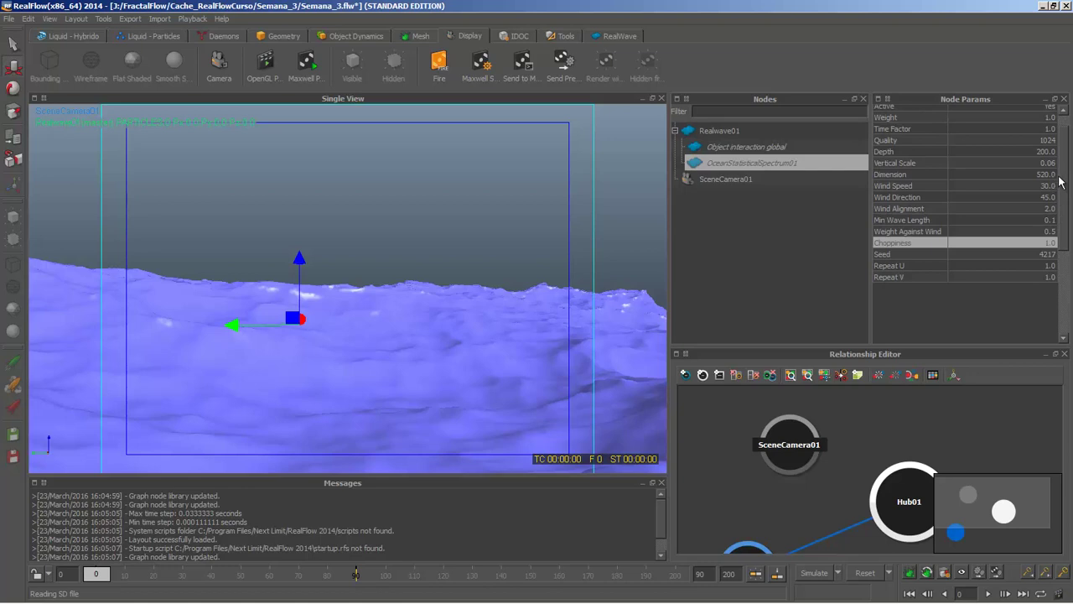
{"action": "scroll", "coordinate": [1059, 181], "scroll_direction": "up", "scroll_amount": 1}
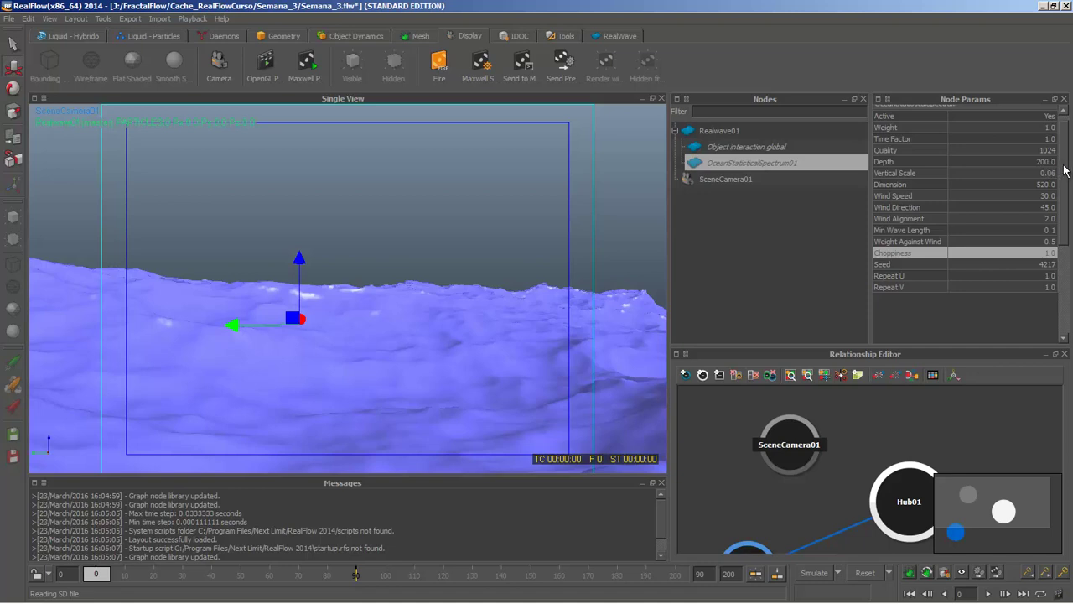
{"action": "scroll", "coordinate": [985, 176], "scroll_direction": "down", "scroll_amount": 1}
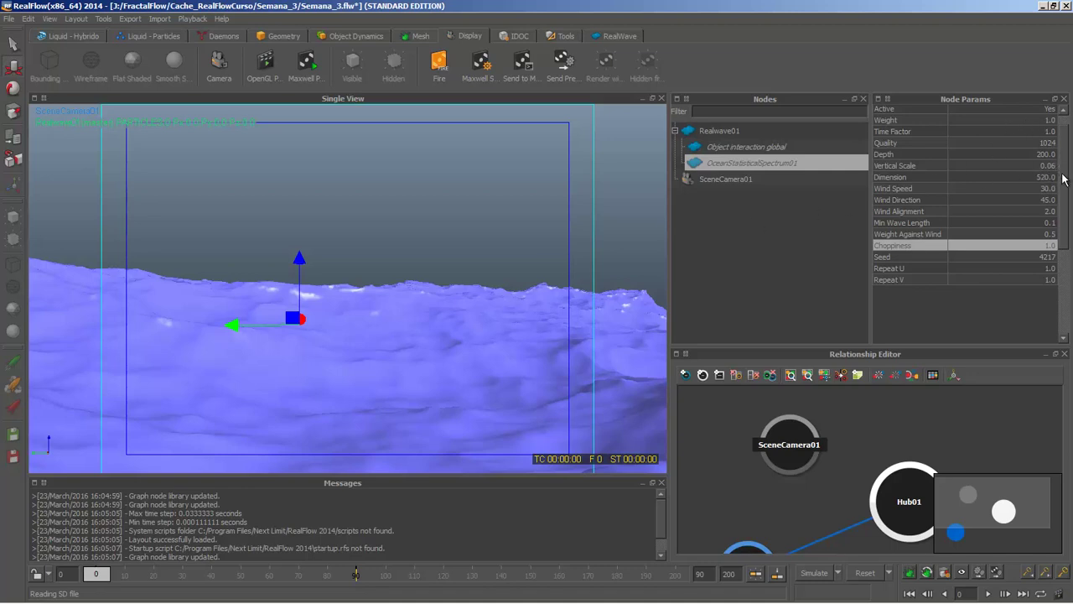
{"action": "scroll", "coordinate": [1067, 183], "scroll_direction": "down", "scroll_amount": 1}
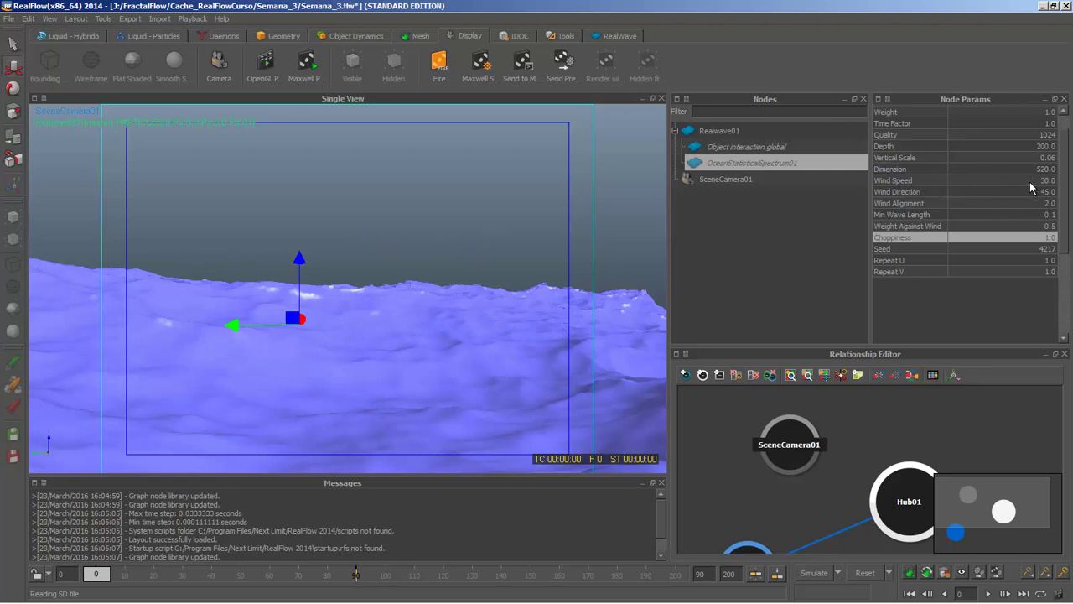
{"action": "scroll", "coordinate": [1056, 183], "scroll_direction": "down", "scroll_amount": 1}
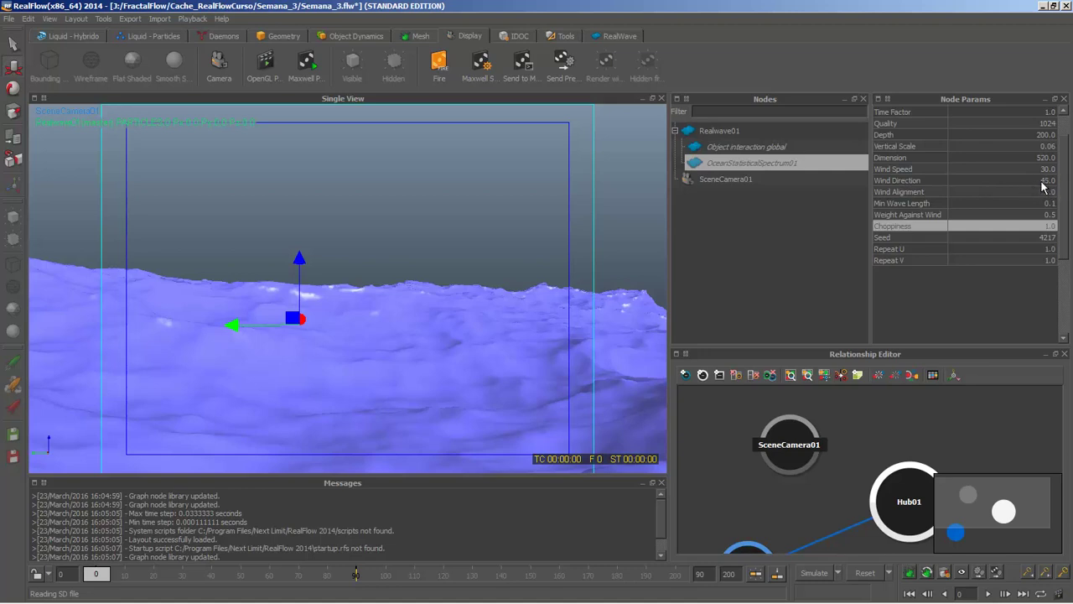
{"action": "scroll", "coordinate": [1062, 196], "scroll_direction": "down", "scroll_amount": 1}
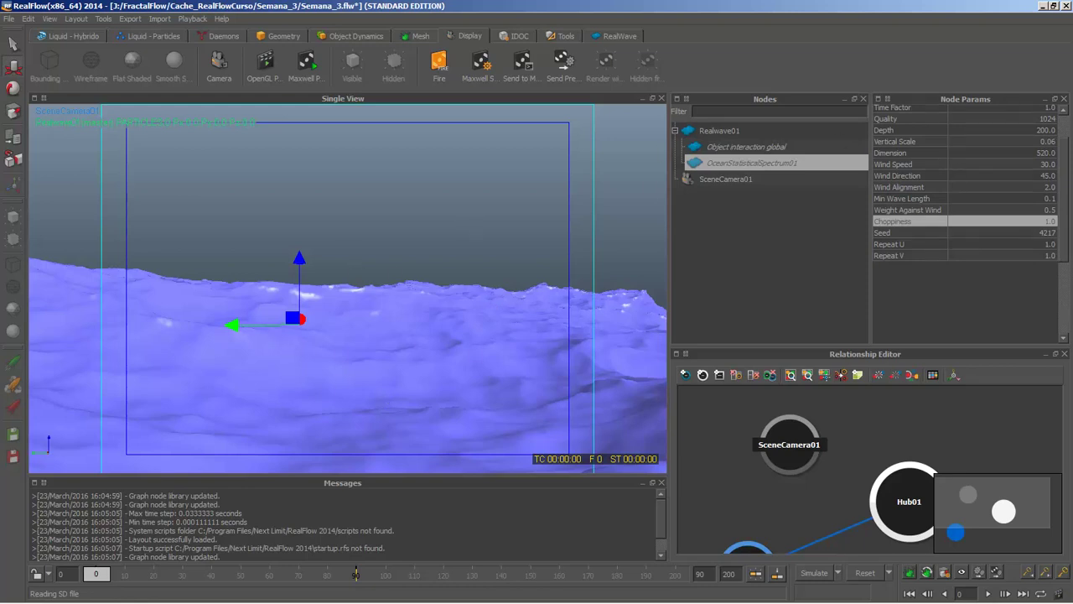
{"action": "scroll", "coordinate": [1058, 196], "scroll_direction": "down", "scroll_amount": 1}
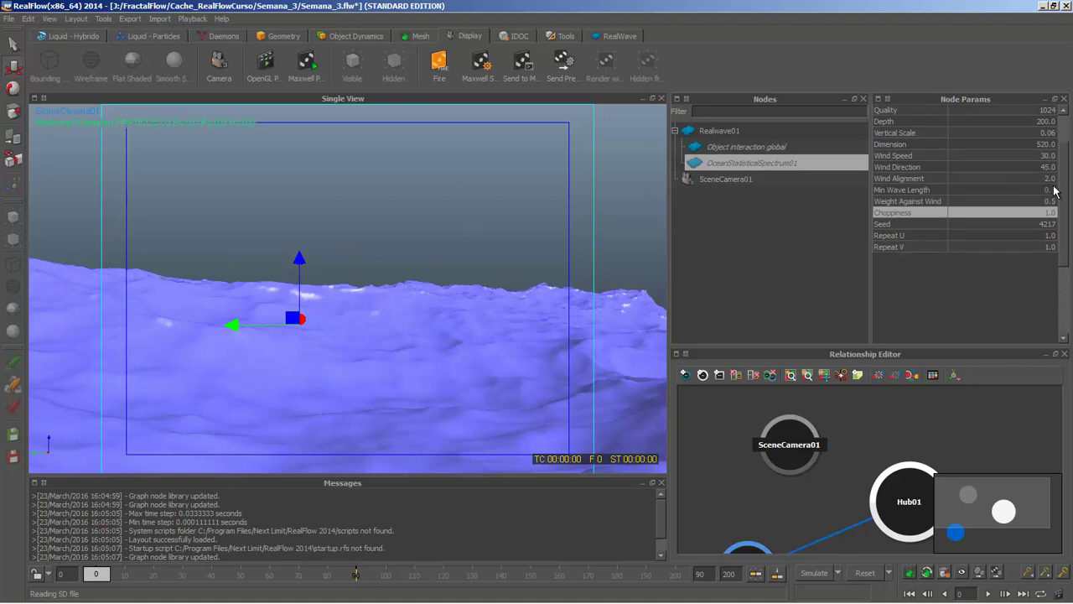
- Set the spectrum's Wind Alignment to 0.2 and reset the simulation to compare the waves through the camera
{"action": "left_click", "coordinate": [1026, 179]}
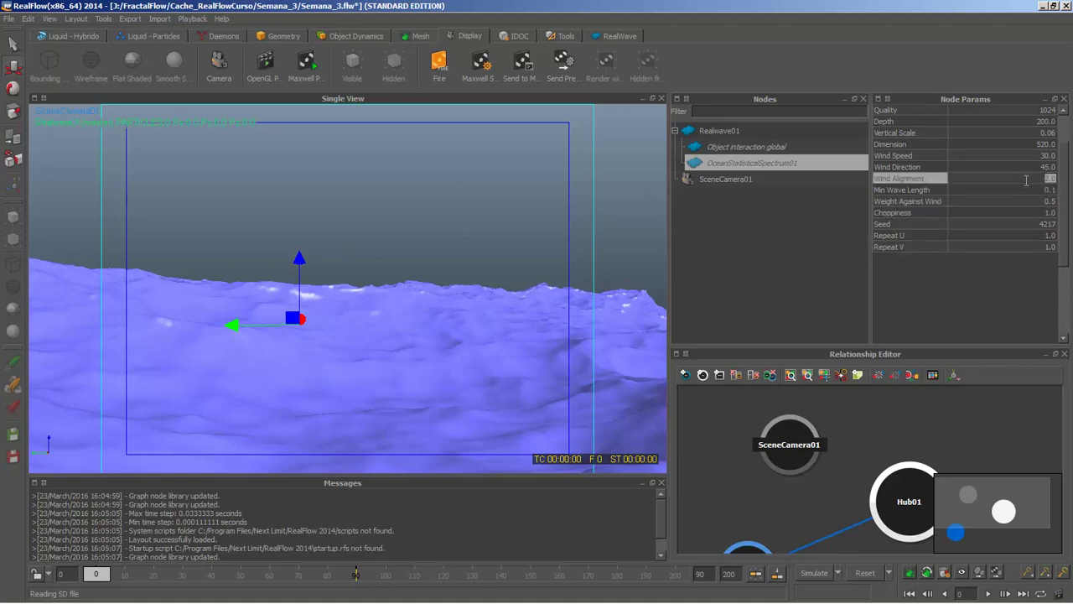
{"action": "left_click", "coordinate": [1048, 180]}
{"action": "key", "text": "BackSpace"}
{"action": "key", "text": "BackSpace"}
{"action": "key", "text": "BackSpace"}
{"action": "type", "text": "0.2"}
{"action": "key", "text": "Return"}
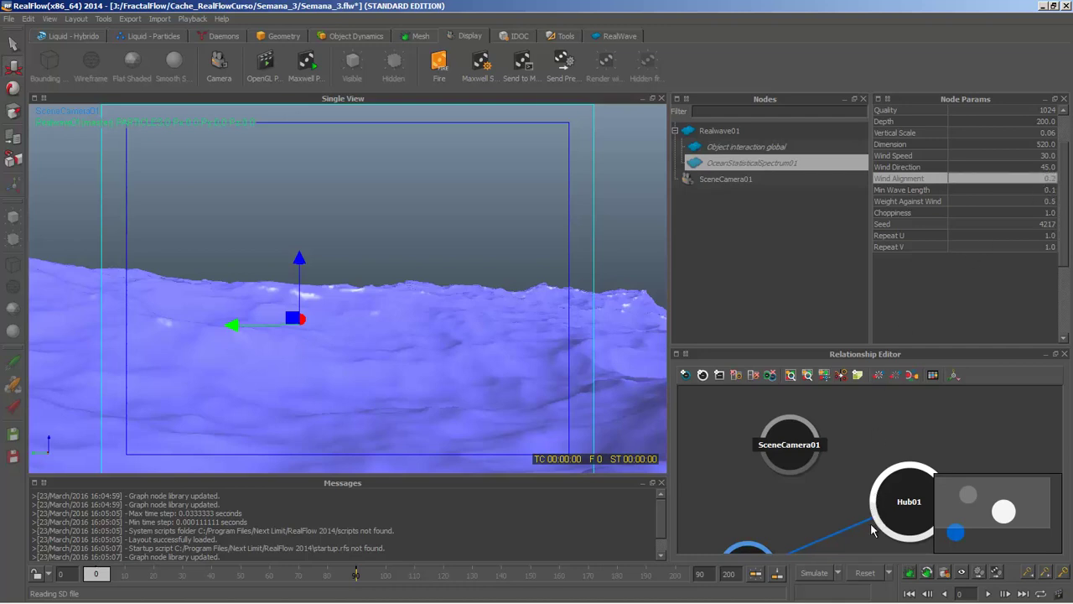
{"action": "left_click", "coordinate": [865, 577]}
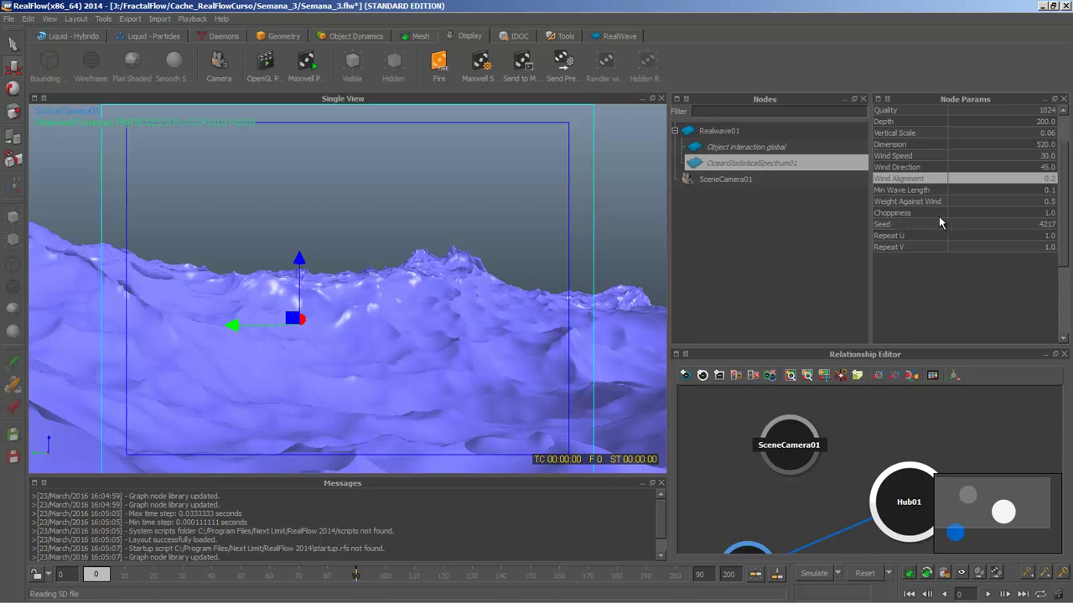
- Set the spectrum's Wind Alignment to 1.0 and reset the simulation
{"action": "left_click", "coordinate": [1054, 183]}
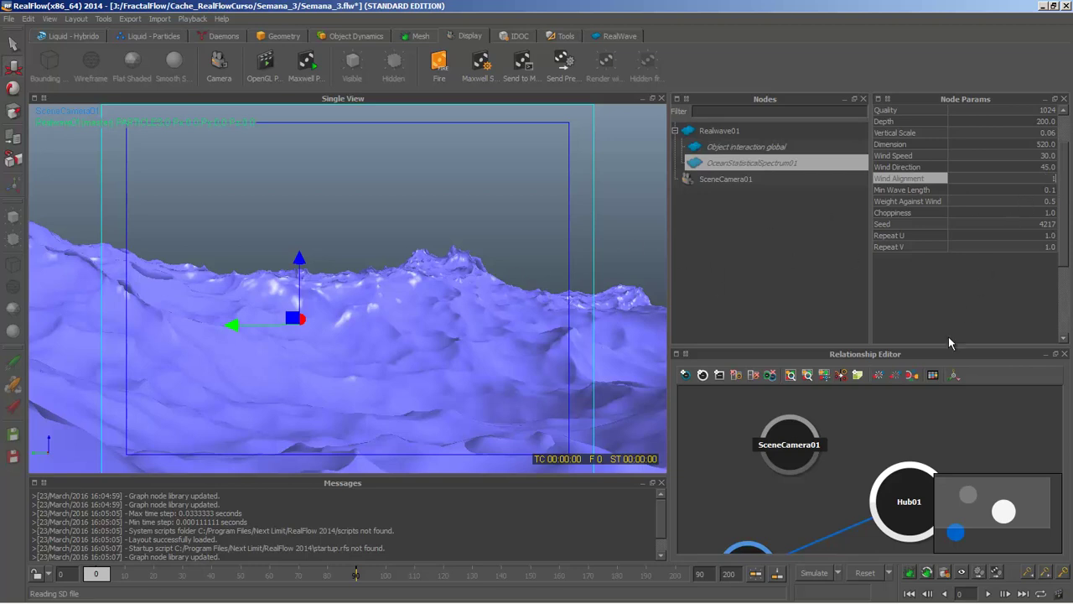
{"action": "key", "text": "Return"}
{"action": "left_click", "coordinate": [854, 577]}
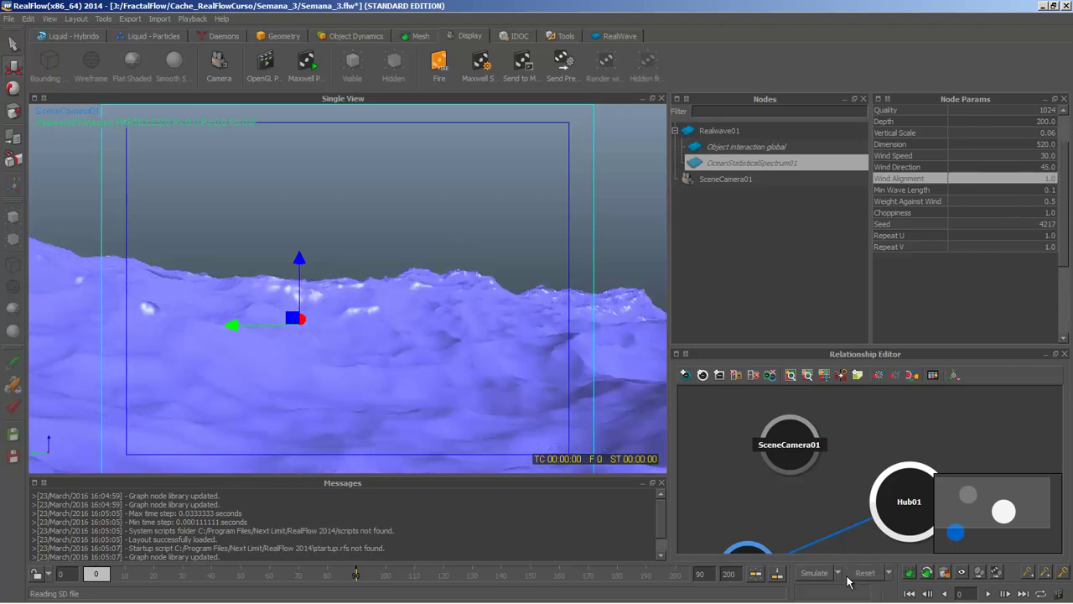
- Set the spectrum's Wind Alignment to 0.5 and reset the simulation
{"action": "double_click", "coordinate": [1055, 180]}
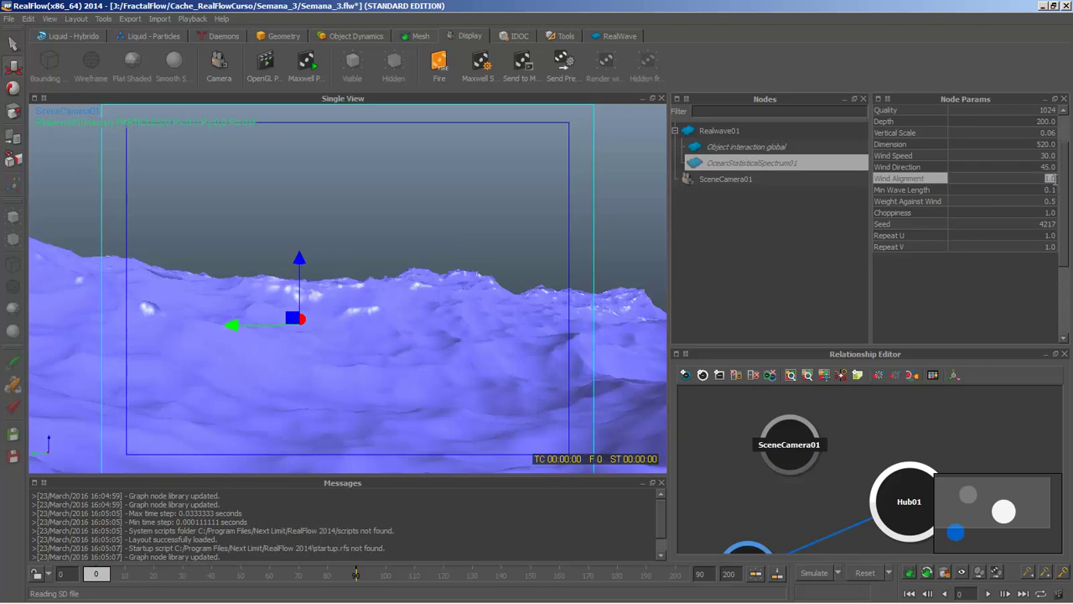
{"action": "type", "text": "0.5"}
{"action": "key", "text": "Return"}
{"action": "left_click", "coordinate": [867, 576]}
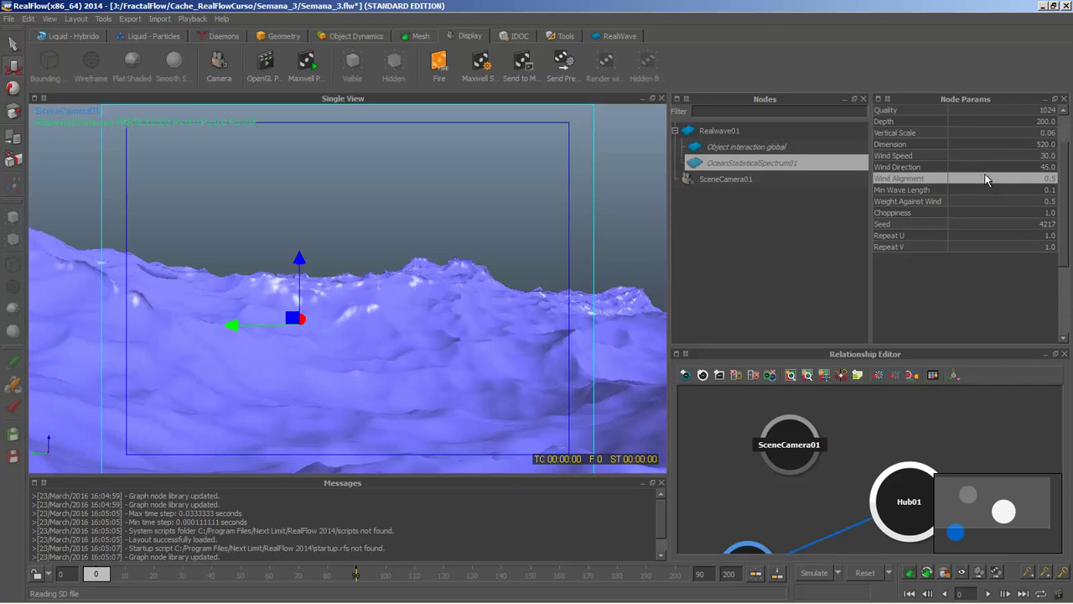
- Set the spectrum's Wind Alignment to 0.2 and reset the simulation
{"action": "double_click", "coordinate": [1053, 178]}
{"action": "type", "text": "0.2"}
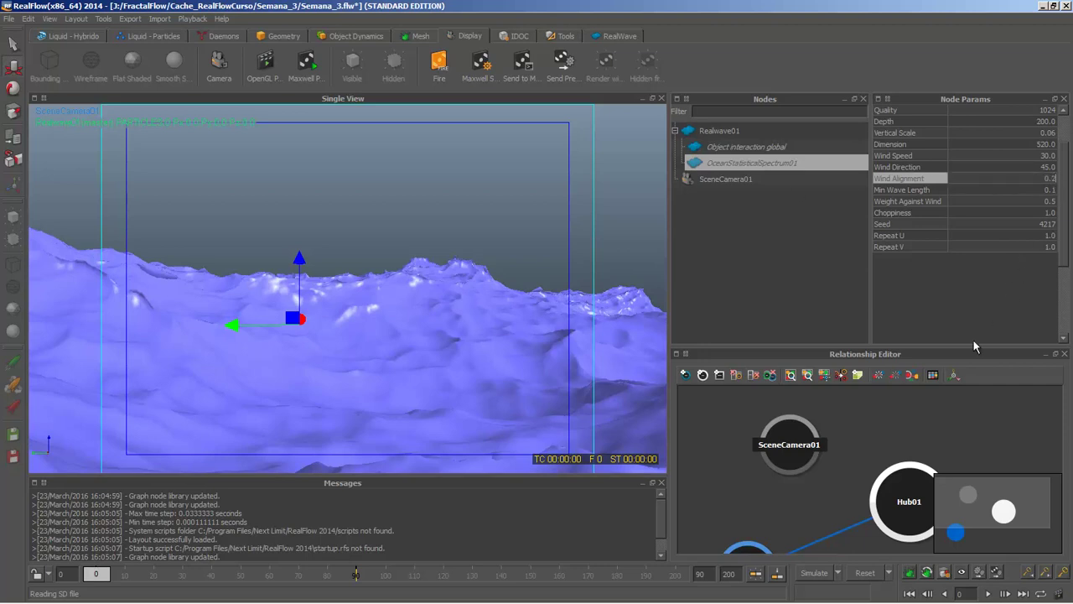
{"action": "left_click", "coordinate": [867, 575]}
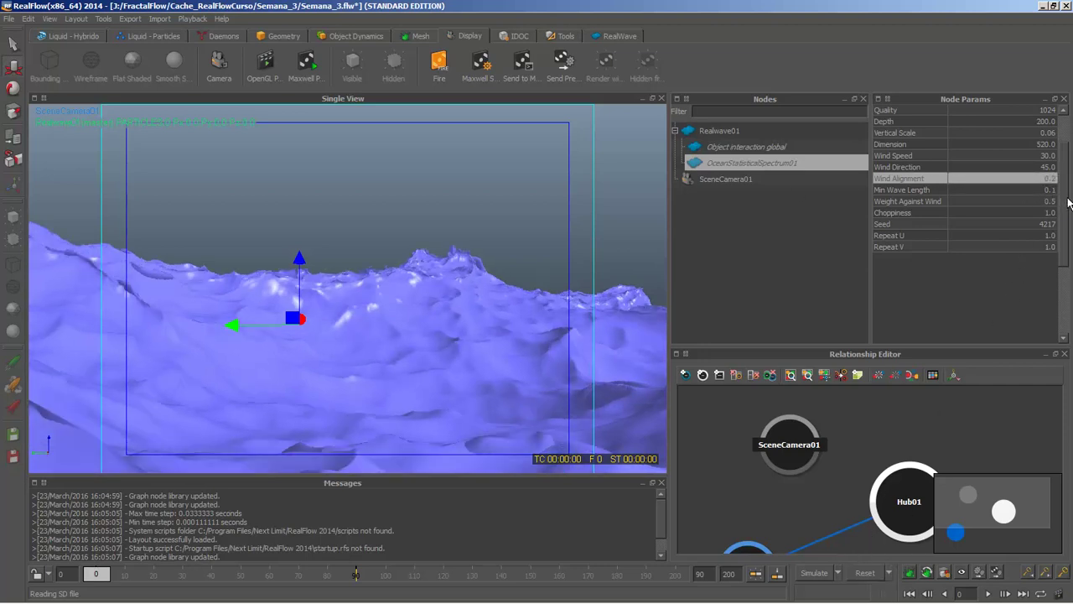
- Review the spectrum's parameters, including Vertical Scale, Wind Alignment, Choppiness and Seed, and look through the Object interaction global and Realwave01 nodes
{"action": "scroll", "coordinate": [1066, 202], "scroll_direction": "down", "scroll_amount": 2}
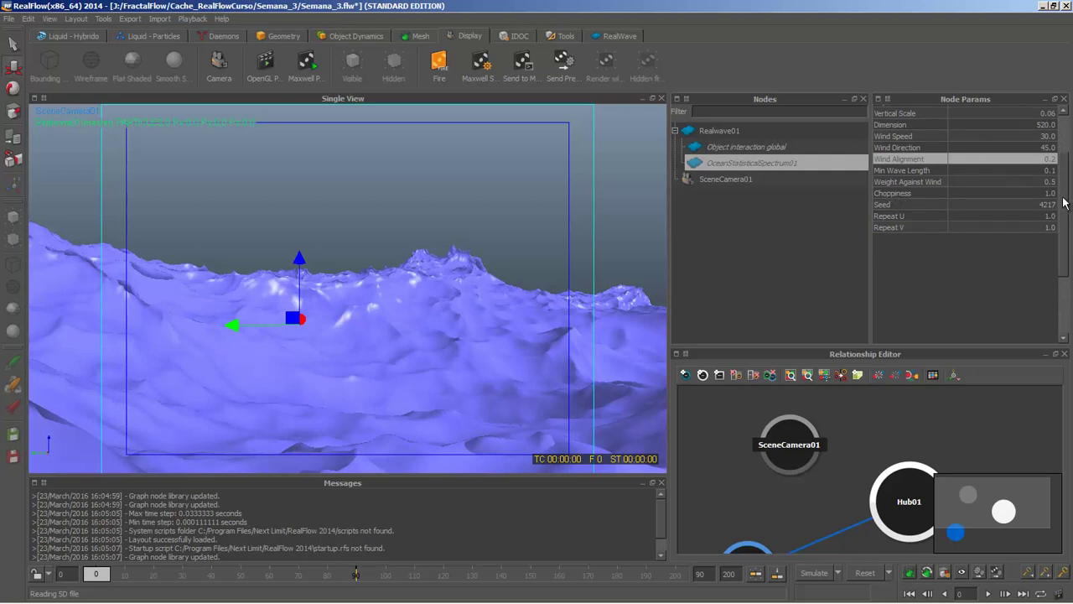
{"action": "scroll", "coordinate": [1064, 202], "scroll_direction": "up", "scroll_amount": 2}
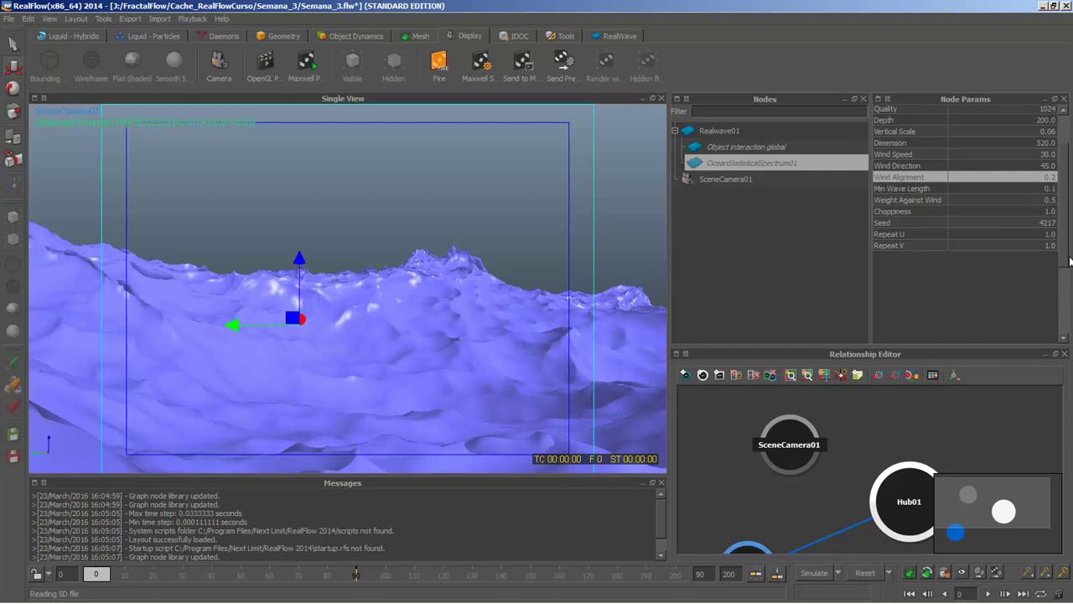
{"action": "double_click", "coordinate": [1050, 223]}
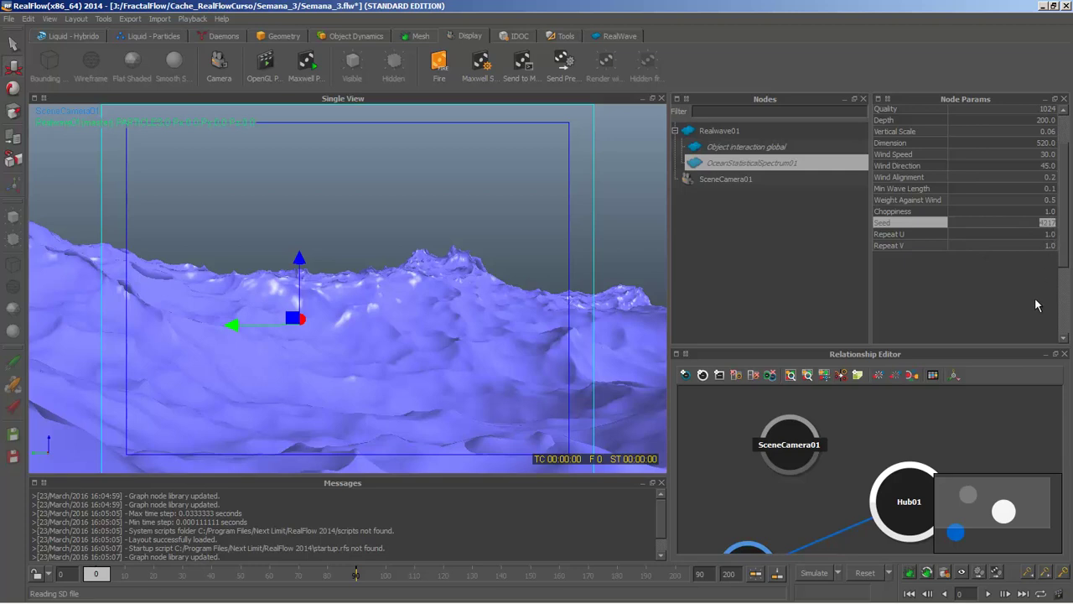
{"action": "left_click", "coordinate": [1031, 322]}
{"action": "mouse_move", "coordinate": [1065, 238]}
{"action": "left_mouse_down"}
{"action": "mouse_move", "coordinate": [1064, 249]}
{"action": "mouse_move", "coordinate": [1062, 240]}
{"action": "left_mouse_up"}
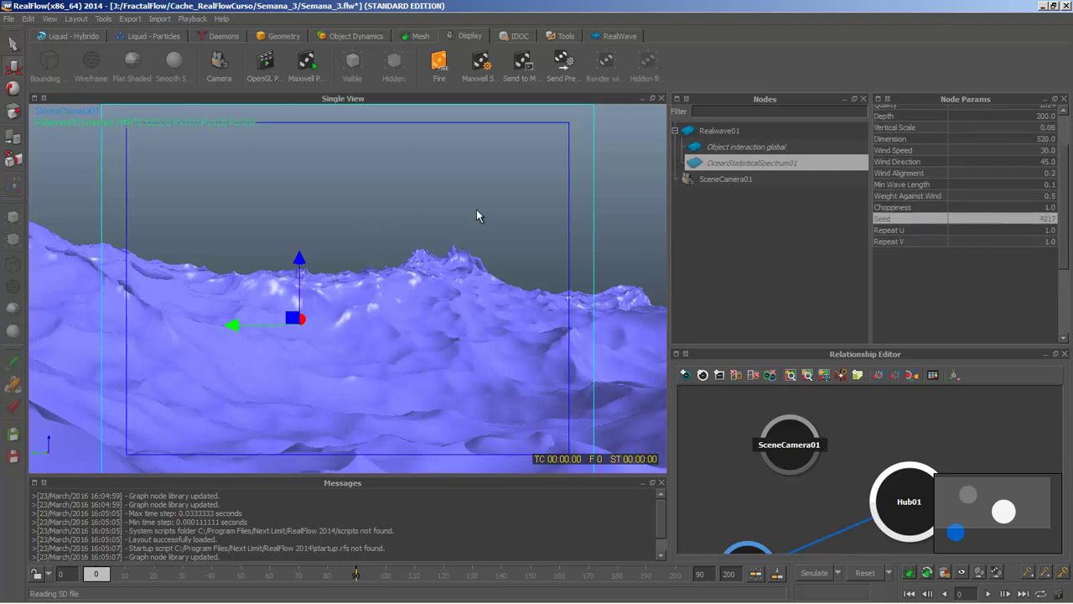
{"action": "left_click_drag", "start_coordinate": [1069, 240], "coordinate": [1065, 191]}
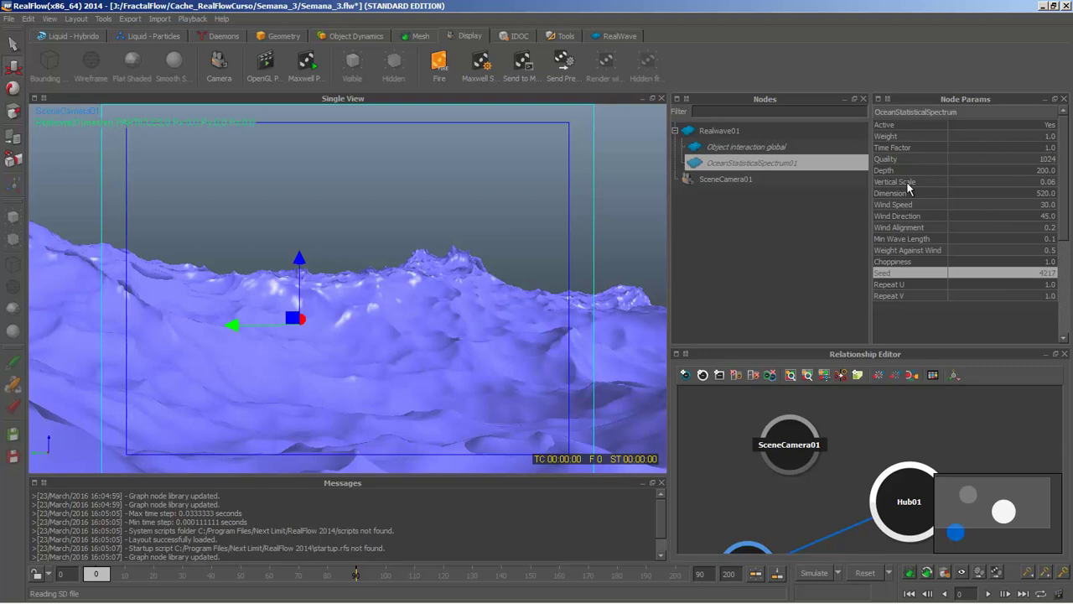
{"action": "scroll", "coordinate": [1063, 180], "scroll_direction": "down", "scroll_amount": 1}
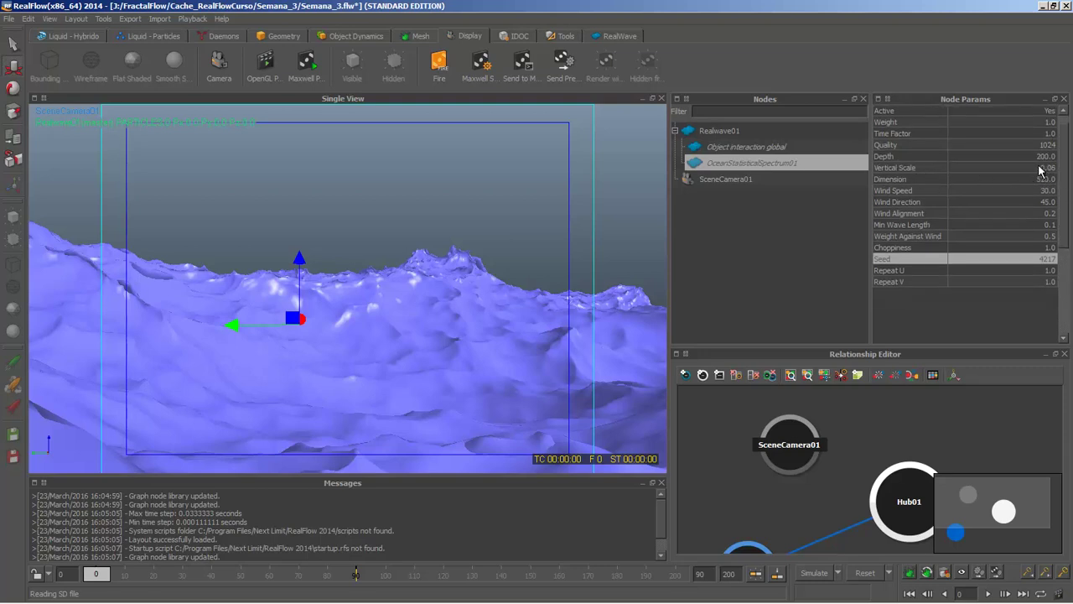
{"action": "scroll", "coordinate": [1065, 172], "scroll_direction": "down", "scroll_amount": 1}
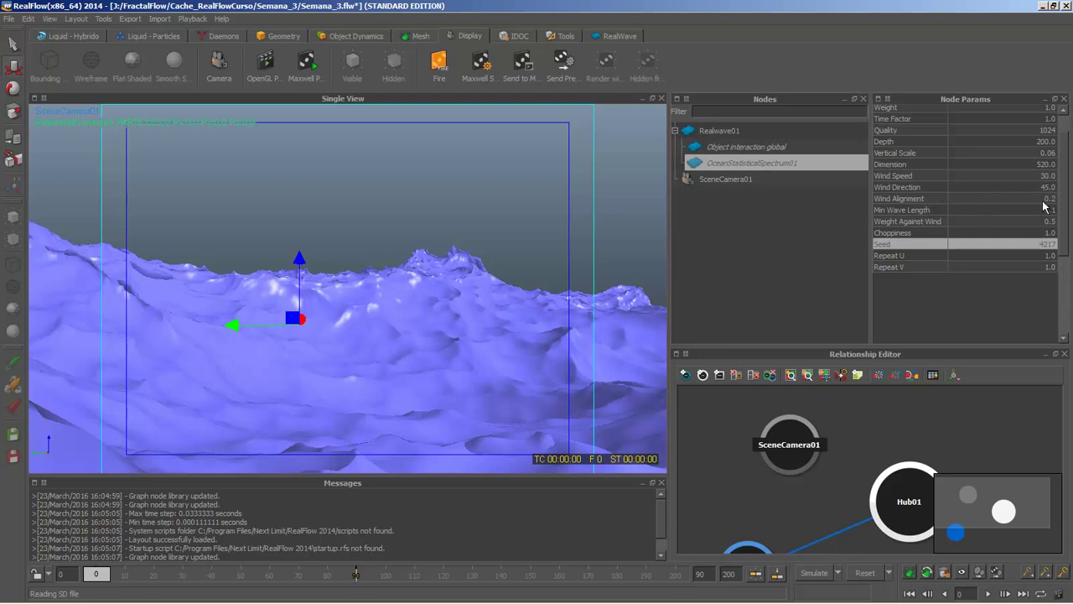
{"action": "scroll", "coordinate": [1059, 216], "scroll_direction": "down", "scroll_amount": 1}
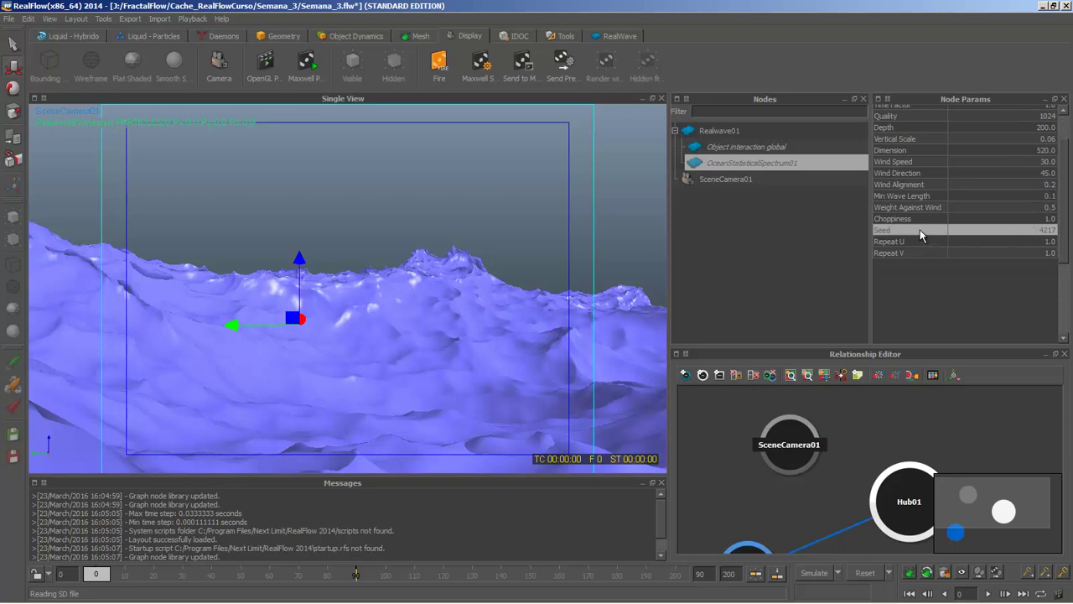
{"action": "left_click_drag", "start_coordinate": [1064, 242], "coordinate": [1068, 176]}
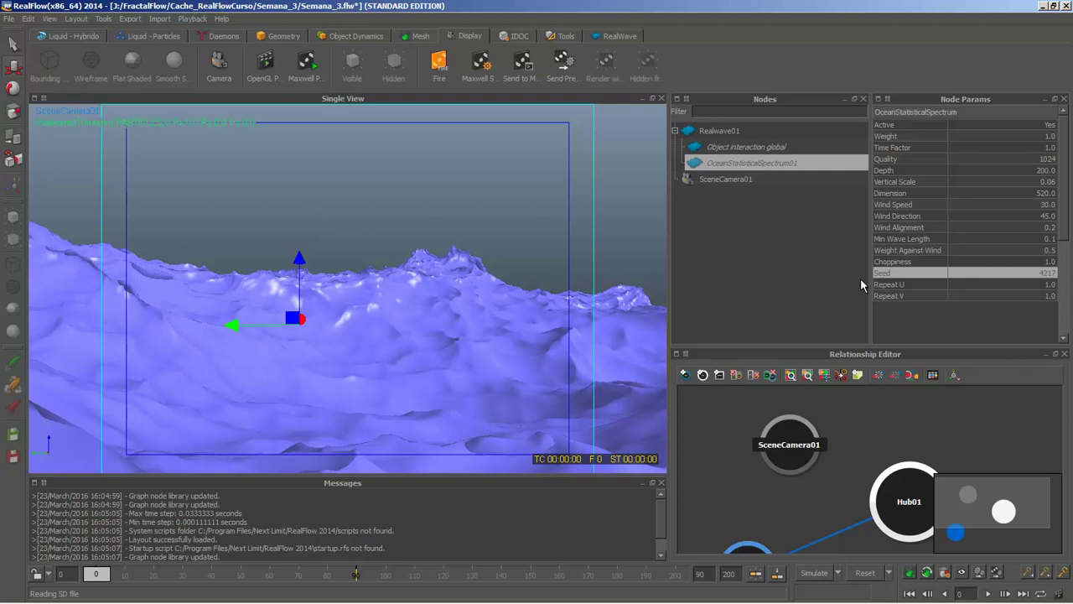
{"action": "left_click", "coordinate": [727, 149]}
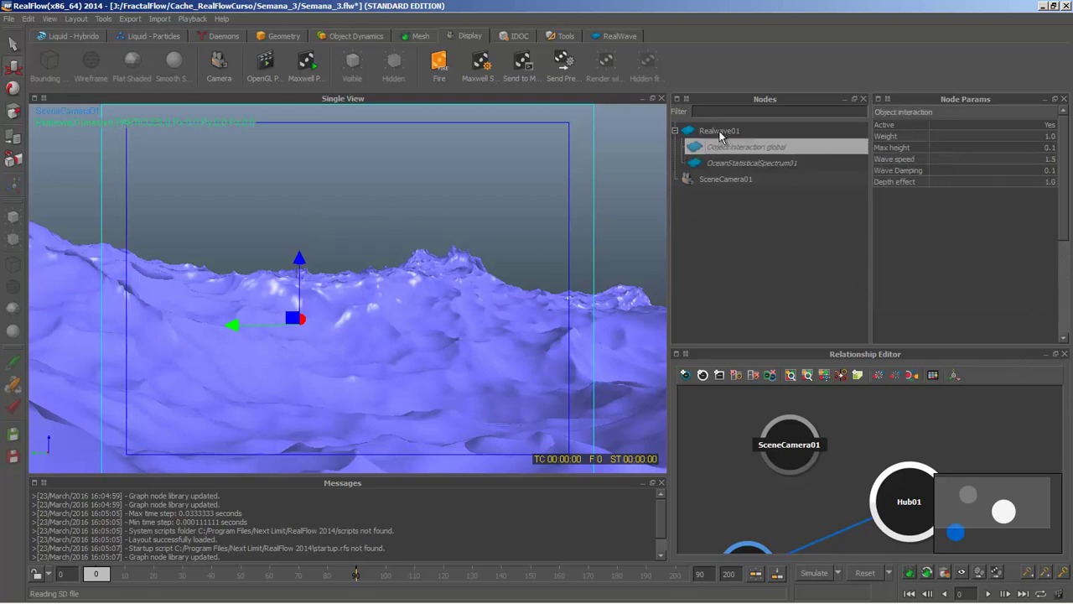
{"action": "left_click", "coordinate": [721, 132]}
{"action": "left_click", "coordinate": [719, 163]}
{"action": "scroll", "coordinate": [1065, 245], "scroll_direction": "down", "scroll_amount": 1}
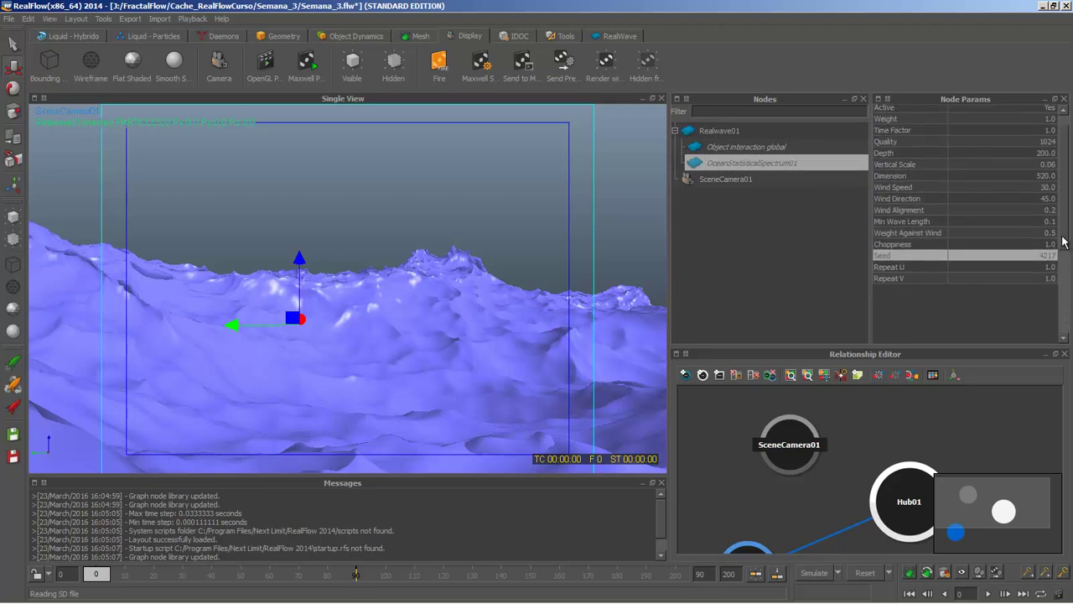
{"action": "scroll", "coordinate": [1057, 227], "scroll_direction": "up", "scroll_amount": 1}
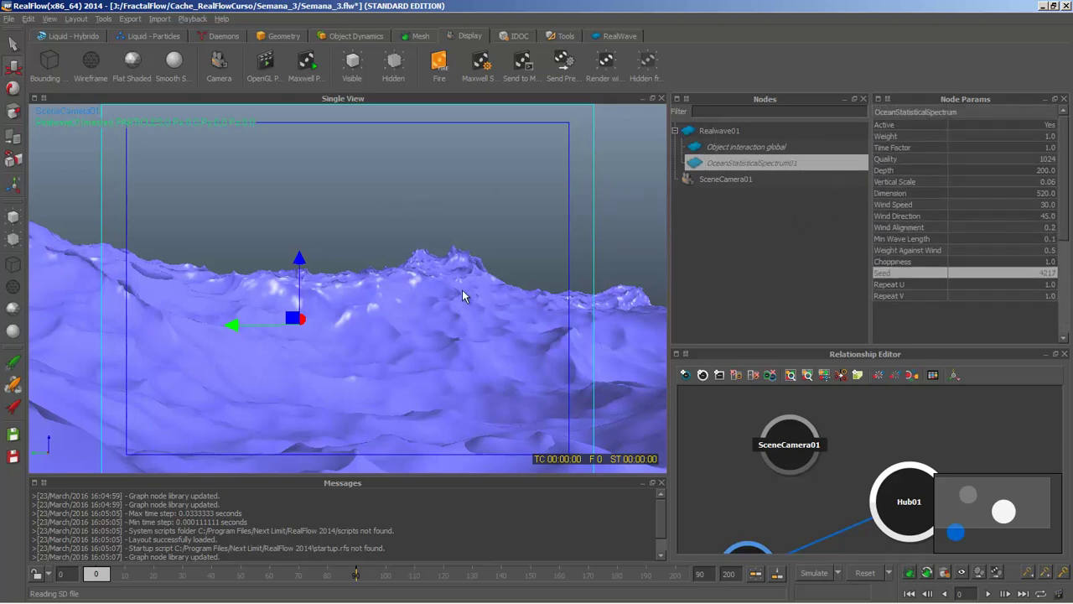
- Set the spectrum's Choppiness to 0.2 and reset the simulation to compare the waves through the camera
{"action": "mouse_move", "coordinate": [460, 286]}
{"action": "left_mouse_down", "text": "alt"}
{"action": "mouse_move", "coordinate": [446, 286]}
{"action": "mouse_move", "coordinate": [452, 273]}
{"action": "left_mouse_up", "text": "alt"}
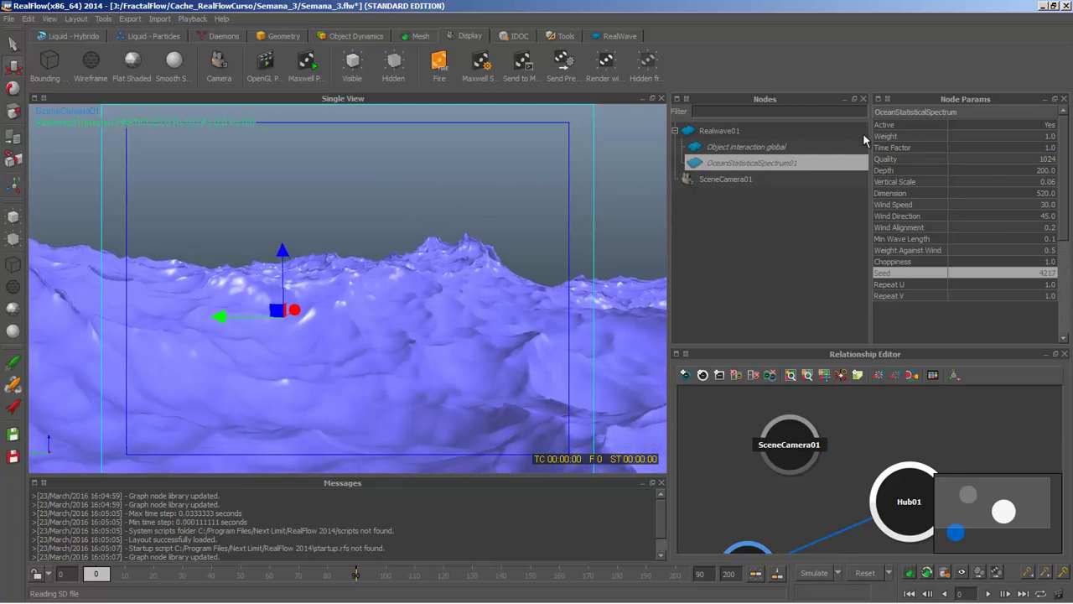
{"action": "left_click", "coordinate": [1048, 261]}
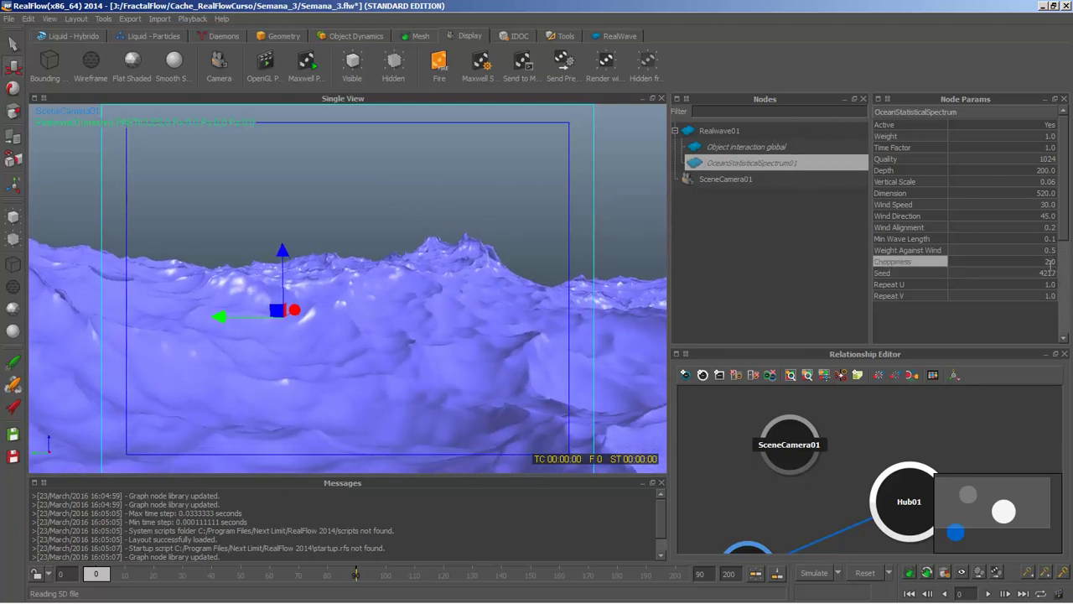
{"action": "left_click", "coordinate": [1048, 307]}
{"action": "double_click", "coordinate": [1050, 262]}
{"action": "type", "text": "0.2"}
{"action": "key", "text": "Return"}
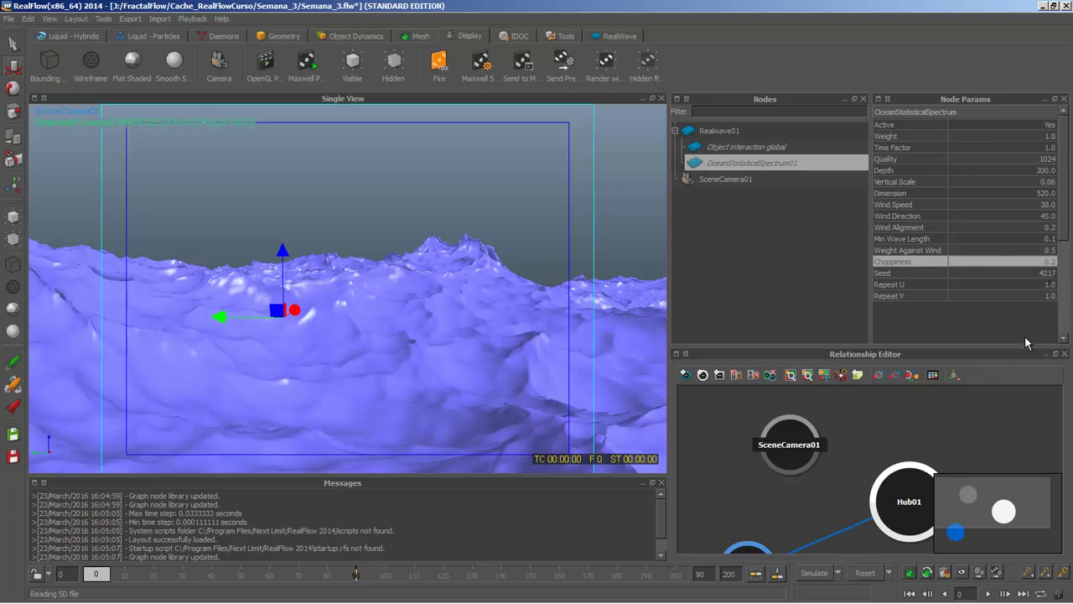
{"action": "left_click", "coordinate": [872, 576]}
- Set the spectrum's Choppiness to 0.5 and simulate the ocean to just past frame 90
{"action": "double_click", "coordinate": [1049, 262]}
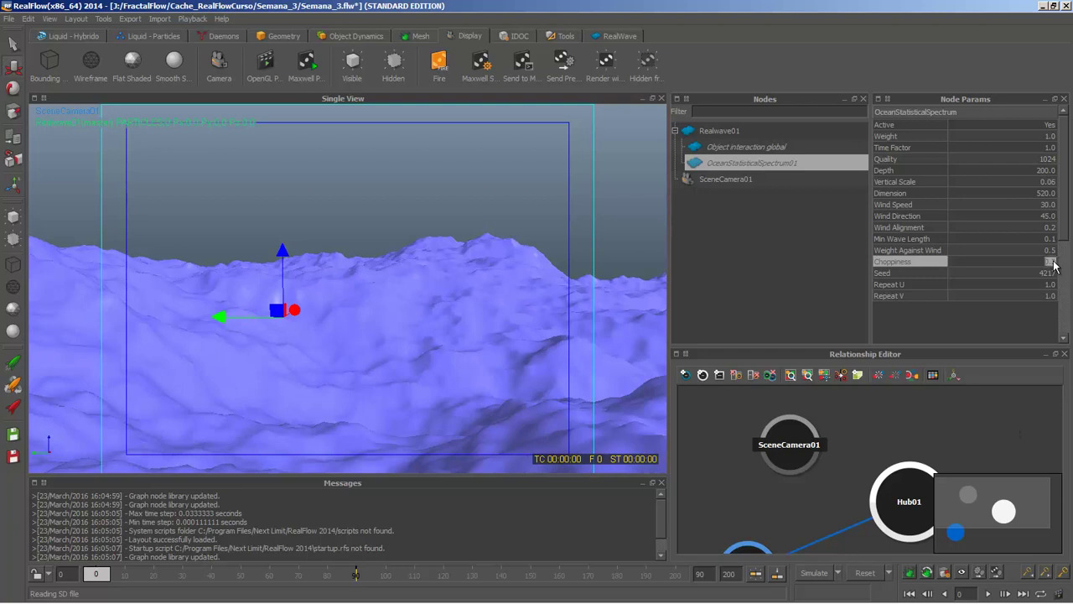
{"action": "type", "text": "0.5"}
{"action": "key", "text": "Return"}
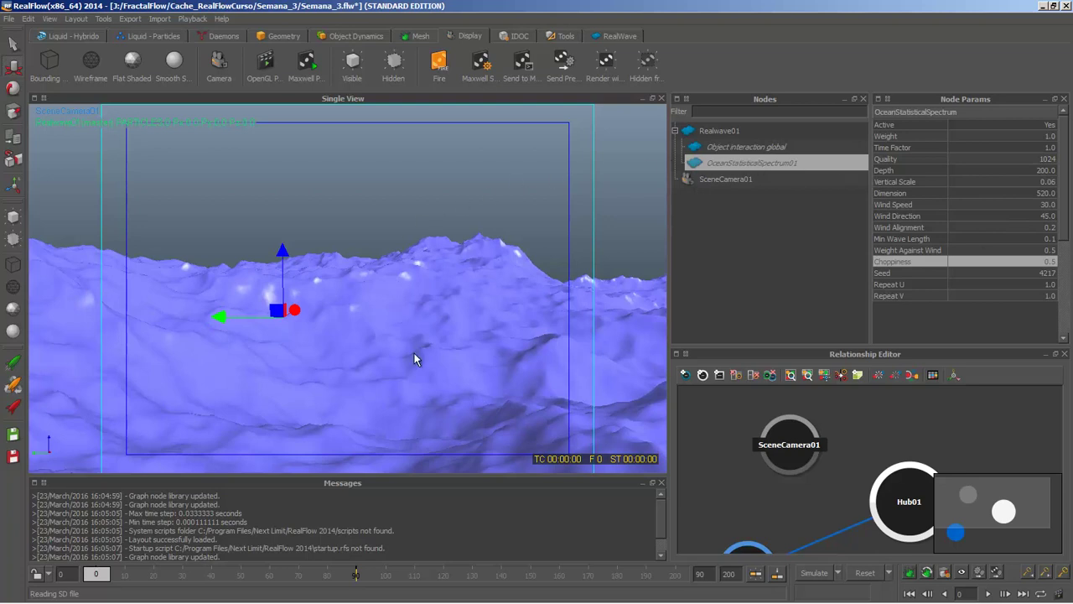
{"action": "left_click", "coordinate": [813, 575]}
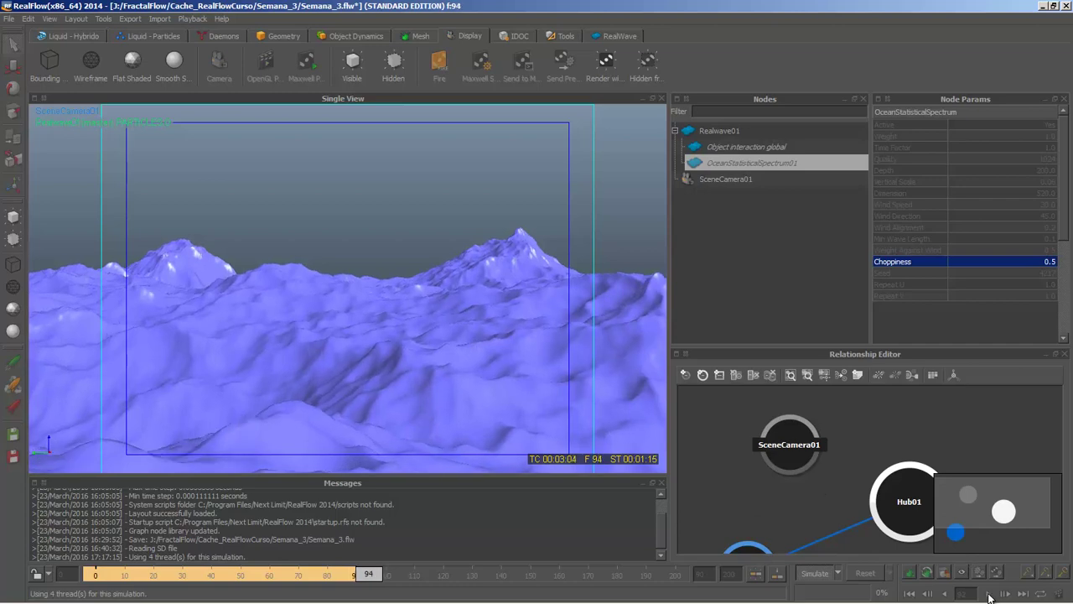
{"action": "left_click", "coordinate": [817, 575]}
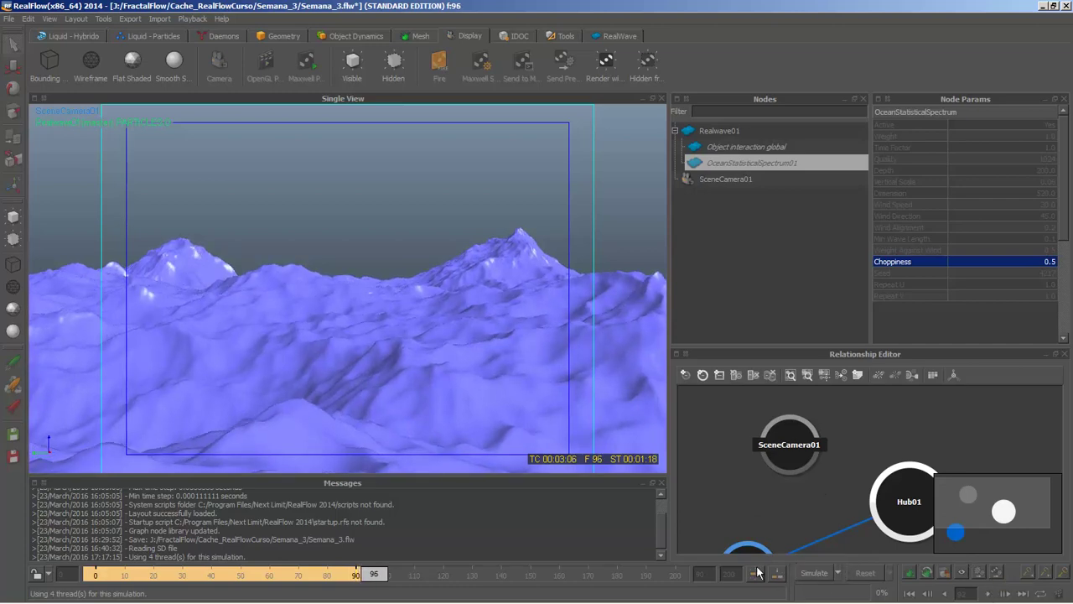
- Rewind the timeline to frame 0 and briefly play back the simulated waves through the scene camera
{"action": "left_click_drag", "start_coordinate": [180, 577], "coordinate": [142, 576]}
{"action": "left_click", "coordinate": [97, 579]}
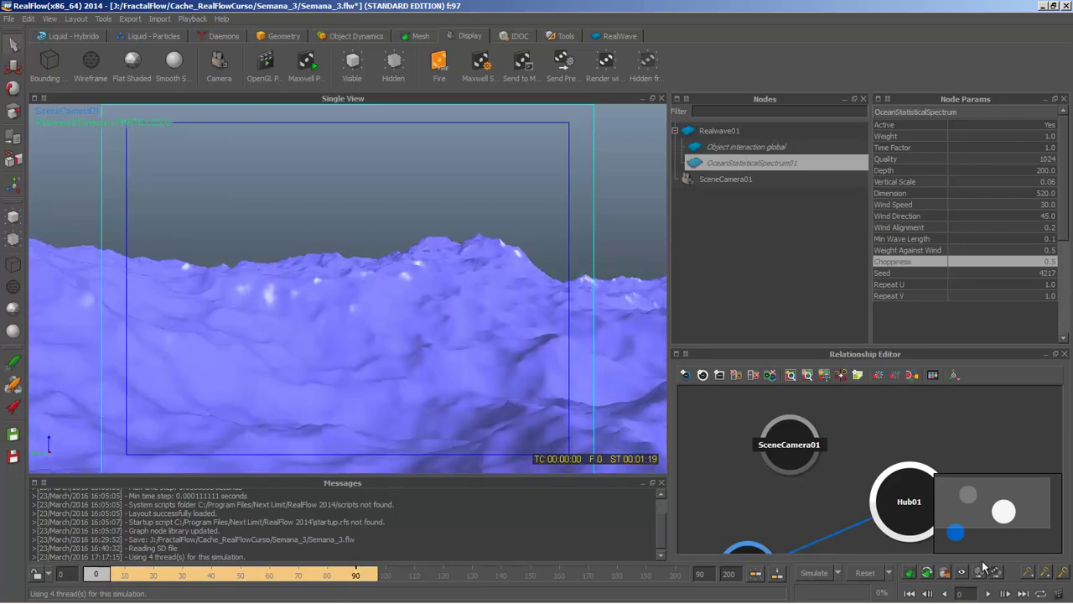
{"action": "left_click", "coordinate": [988, 593]}
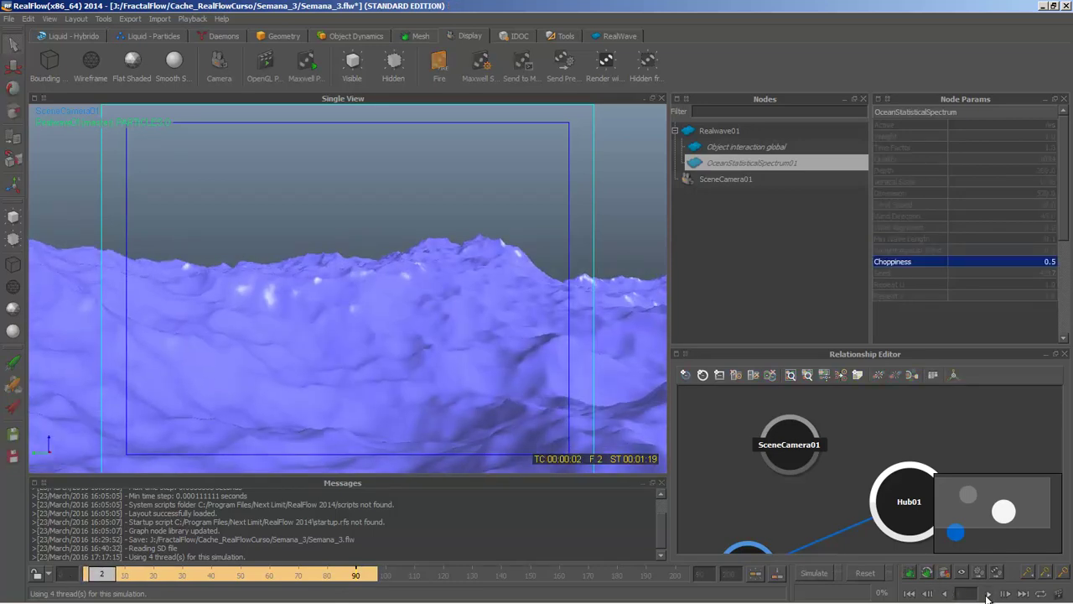
{"action": "left_click", "coordinate": [988, 593]}
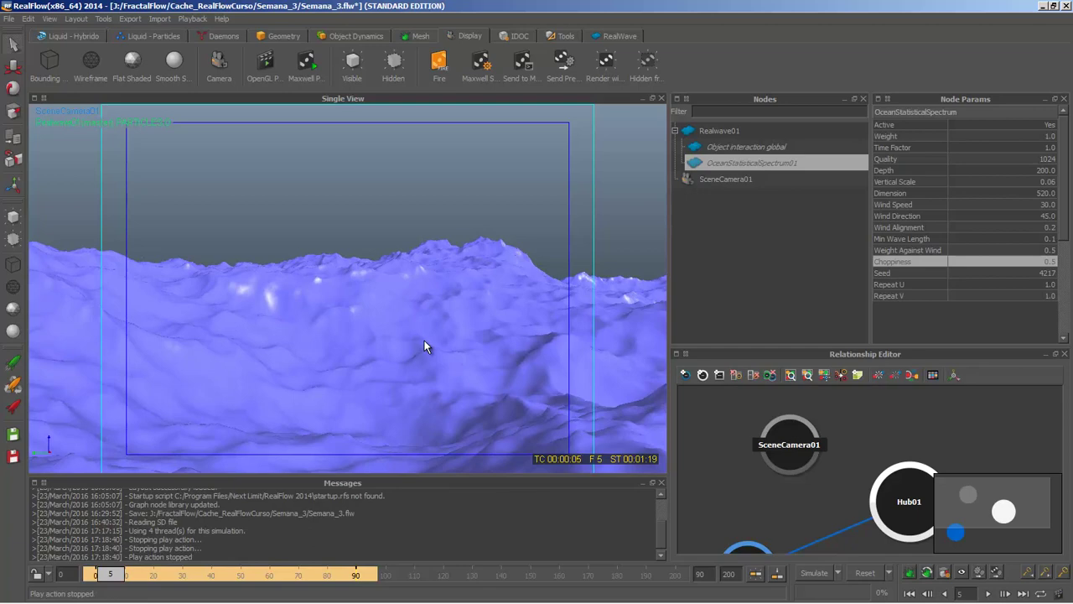
- Switch to the perspective view, frame the ocean surface around SceneCamera01 and play back the wave simulation
{"action": "key", "text": "4"}
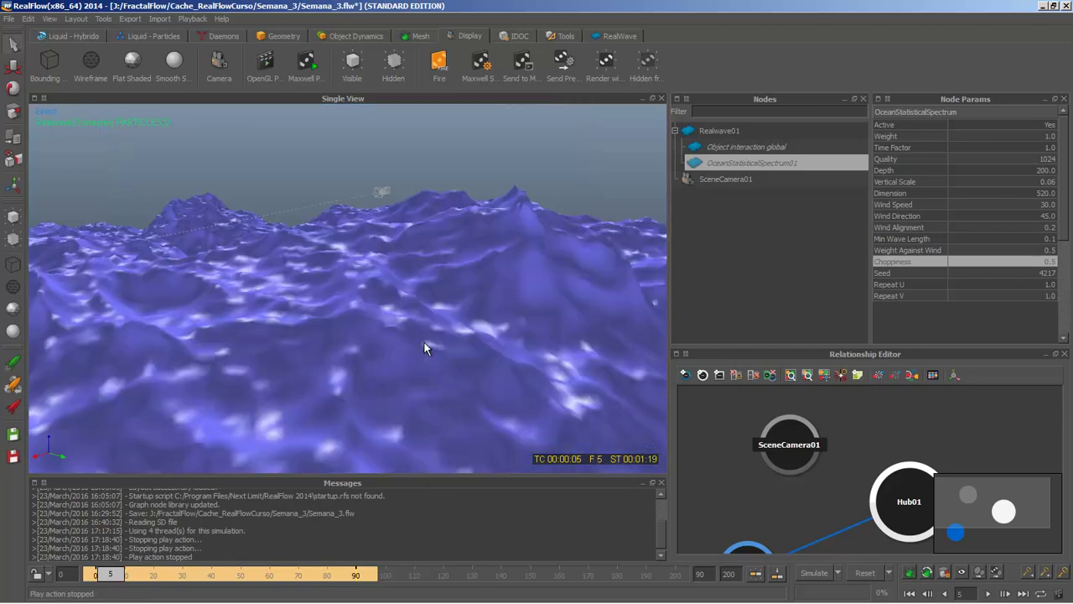
{"action": "left_click_drag", "start_coordinate": [424, 341], "coordinate": [491, 419], "text": "alt"}
{"action": "left_click", "coordinate": [537, 273]}
{"action": "left_click_drag", "start_coordinate": [537, 286], "coordinate": [634, 134], "text": "alt"}
{"action": "left_click", "coordinate": [726, 178]}
{"action": "scroll", "coordinate": [541, 364], "scroll_direction": "down", "scroll_amount": 3}
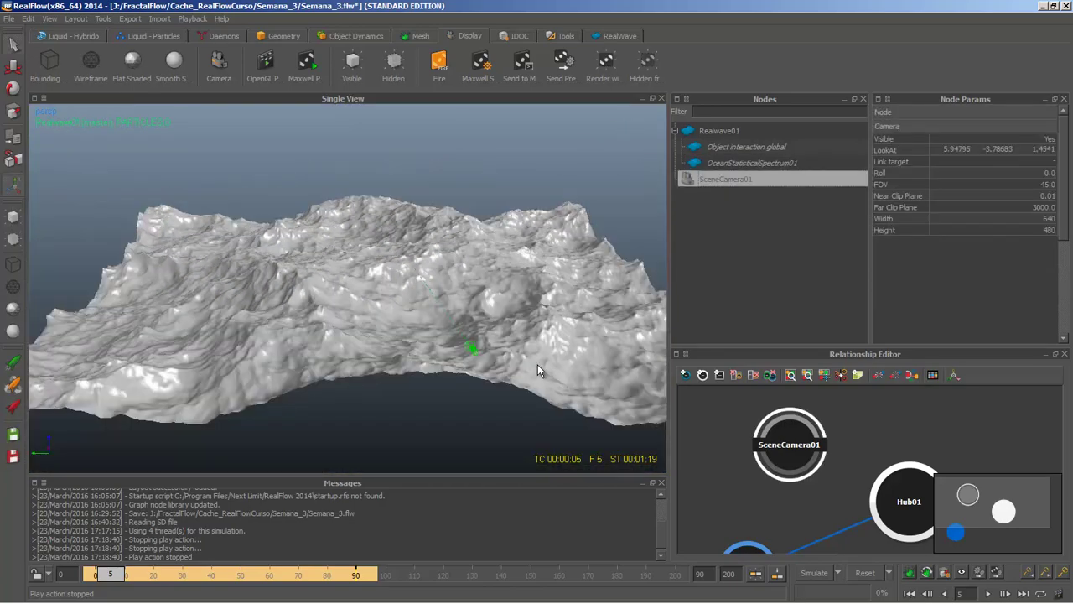
{"action": "left_click", "coordinate": [479, 413]}
{"action": "scroll", "coordinate": [506, 366], "scroll_direction": "up", "scroll_amount": 5}
{"action": "left_click_drag", "start_coordinate": [505, 366], "coordinate": [410, 329], "text": "alt"}
{"action": "left_click", "coordinate": [987, 592]}
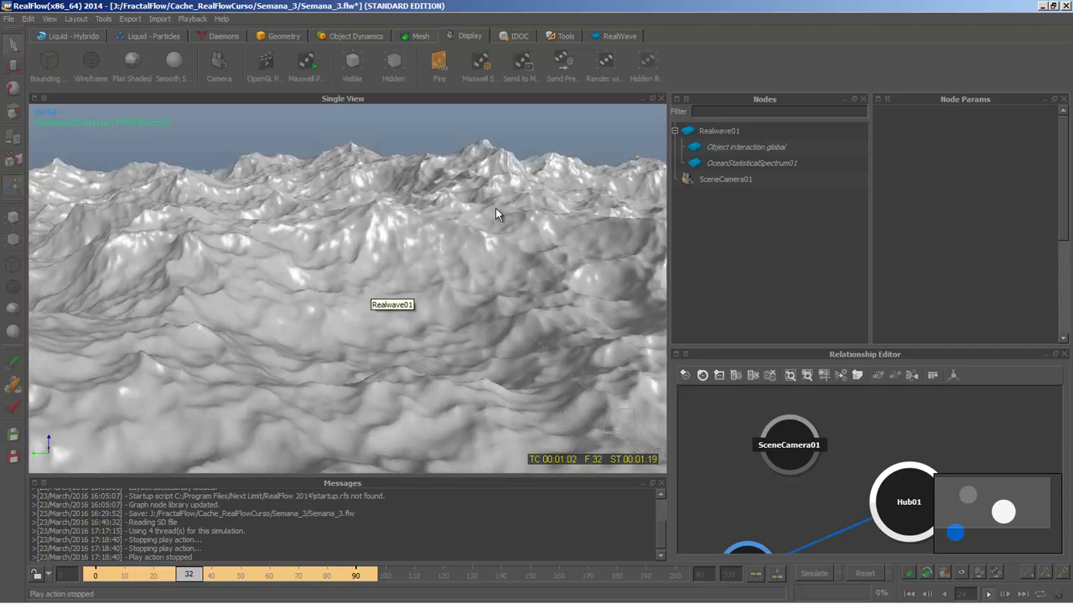
{"action": "left_click", "coordinate": [988, 593]}
- Return the timeline to frame 0 and enable export of all simulation data
{"action": "left_click_drag", "start_coordinate": [211, 574], "coordinate": [104, 573]}
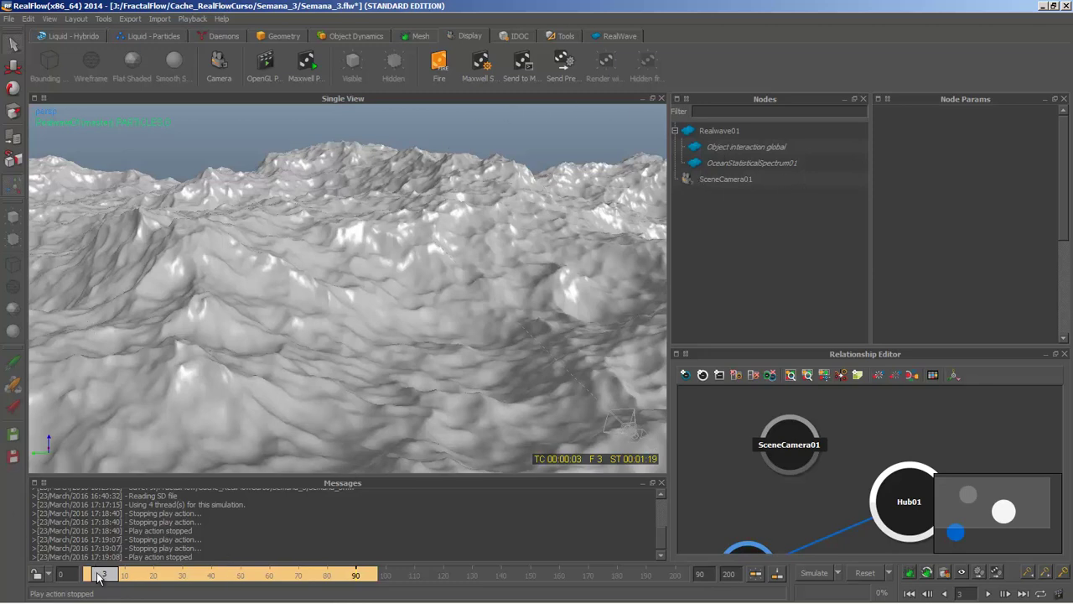
{"action": "left_click_drag", "start_coordinate": [99, 575], "coordinate": [72, 573]}
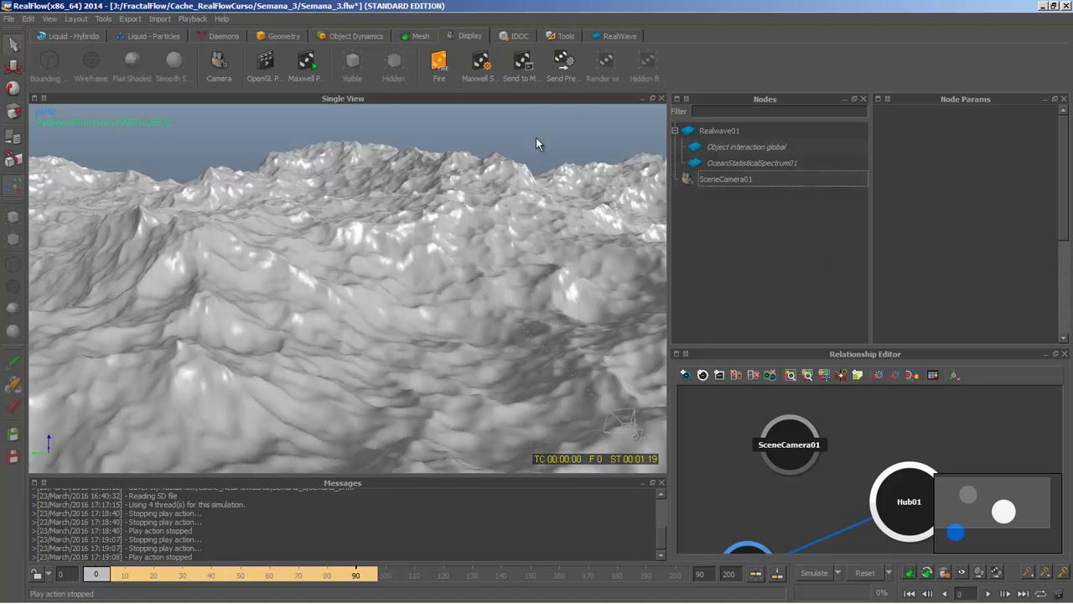
{"action": "left_click", "coordinate": [129, 19]}
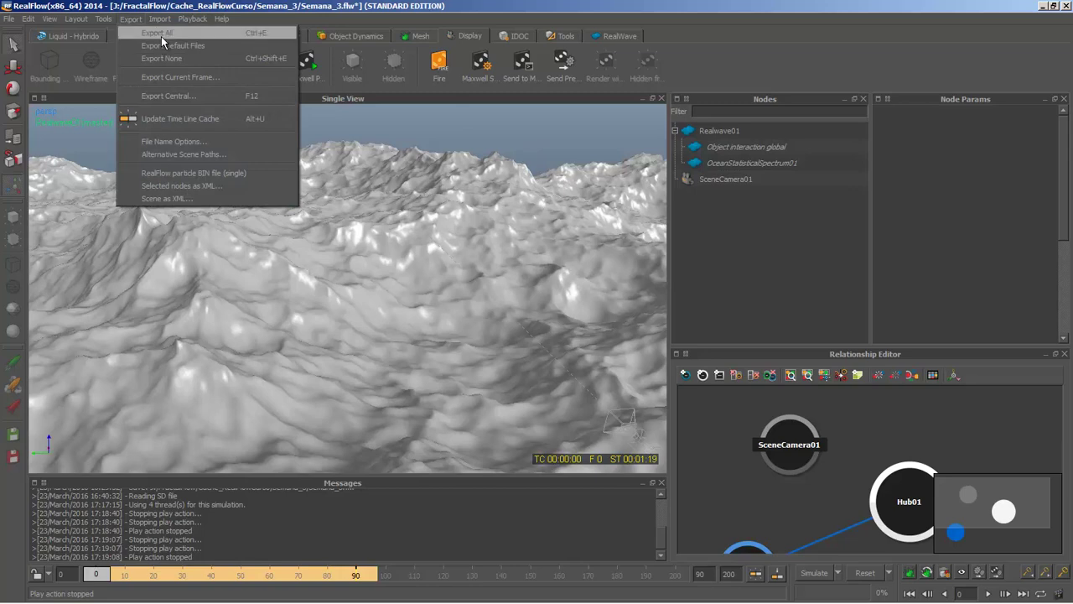
{"action": "left_click", "coordinate": [162, 37]}
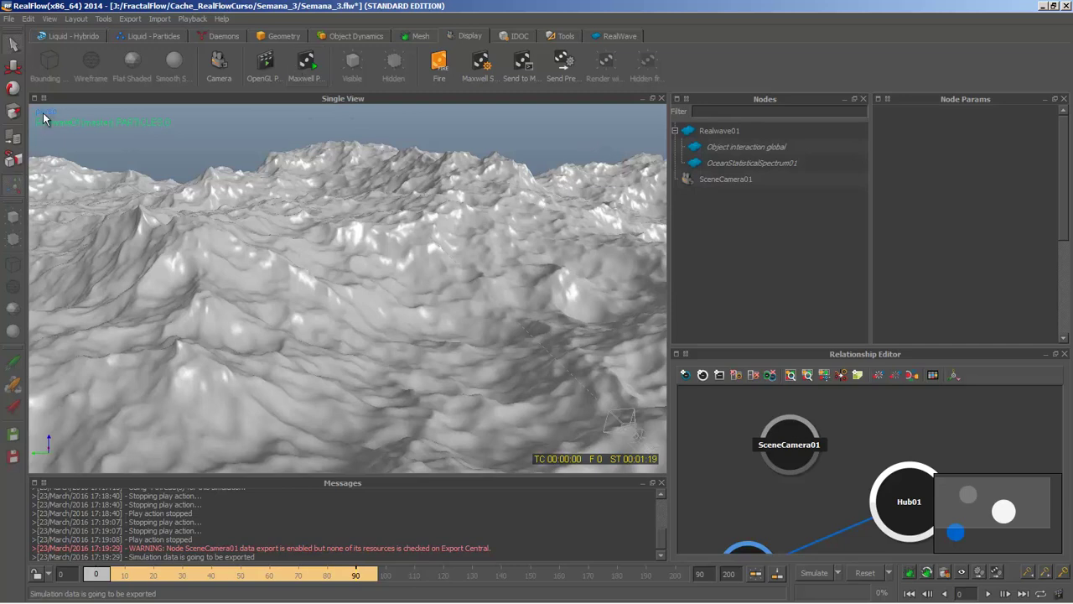
- Switch to Cinema 4D and delete the Plano object from the scene
{"action": "mouse_move", "coordinate": [130, 595]}
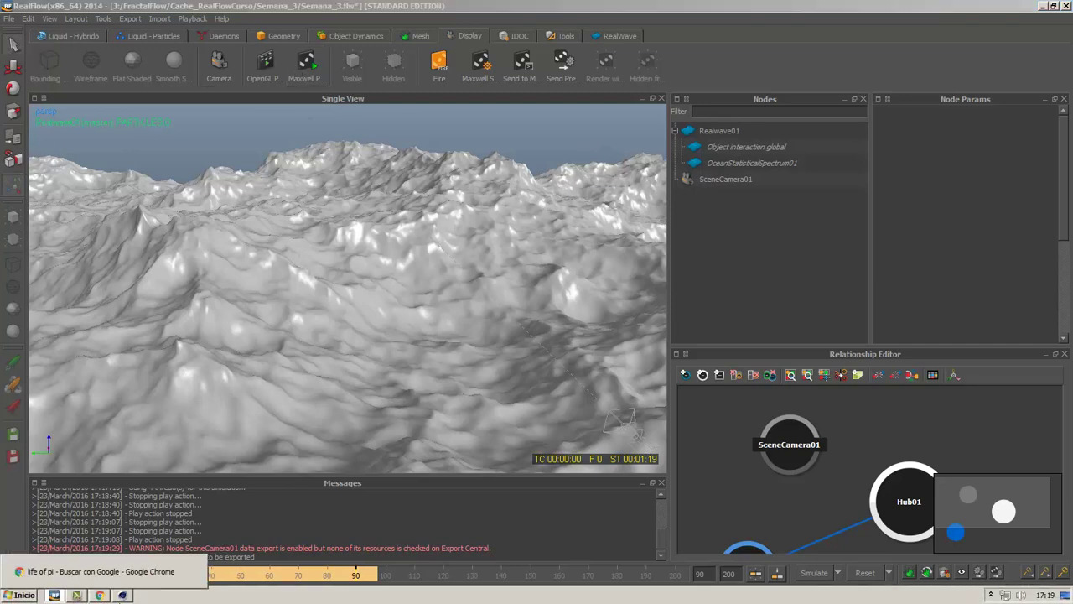
{"action": "left_click", "coordinate": [123, 595]}
{"action": "left_click", "coordinate": [659, 332]}
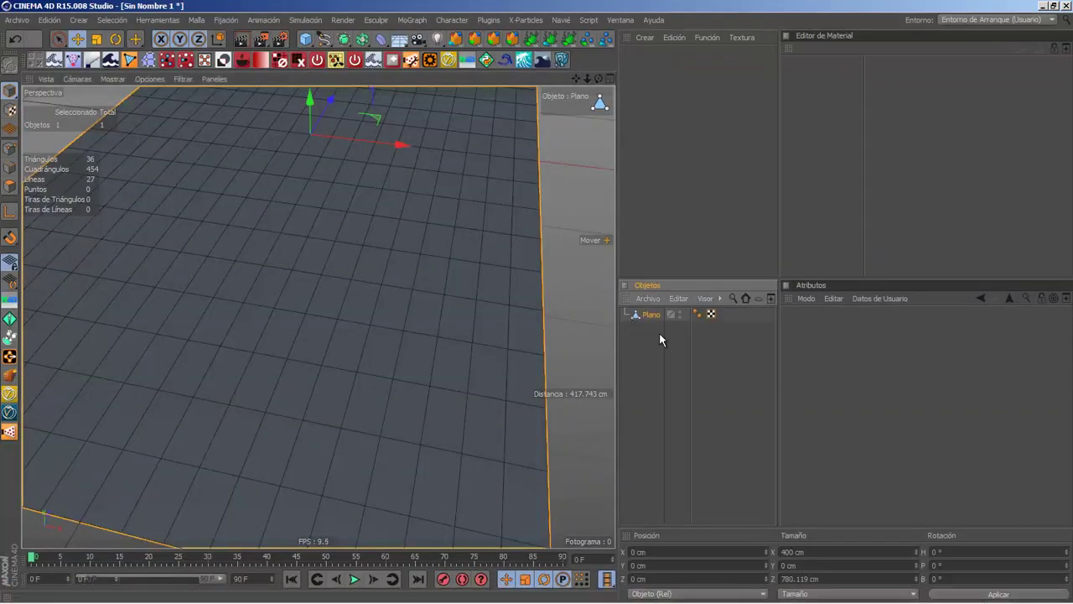
{"action": "left_click", "coordinate": [654, 314]}
{"action": "key", "text": "Delete"}
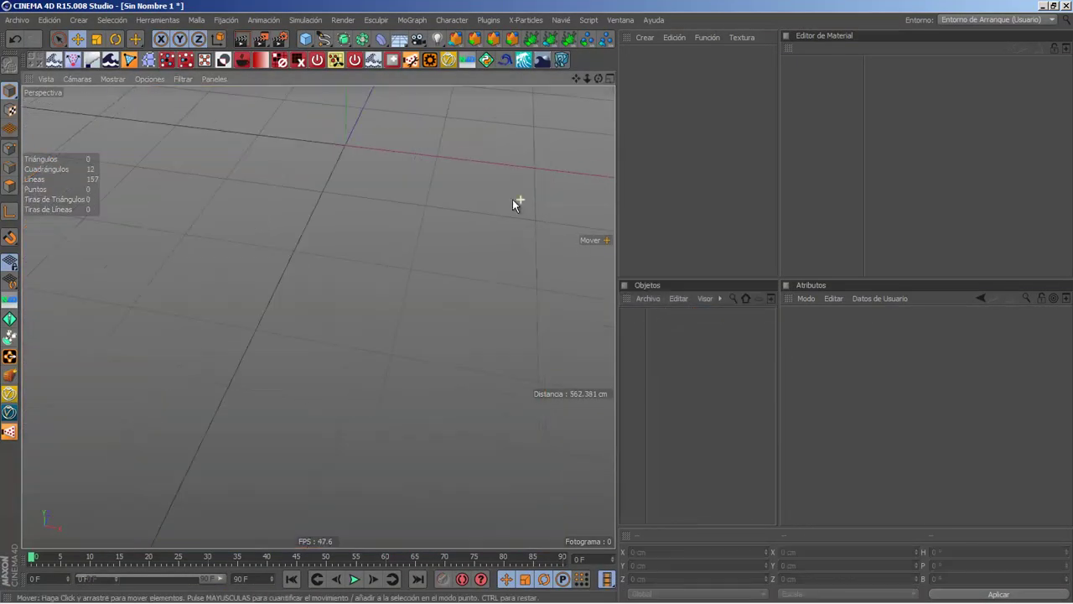
{"action": "left_click_drag", "start_coordinate": [395, 160], "coordinate": [452, 180], "text": "alt"}
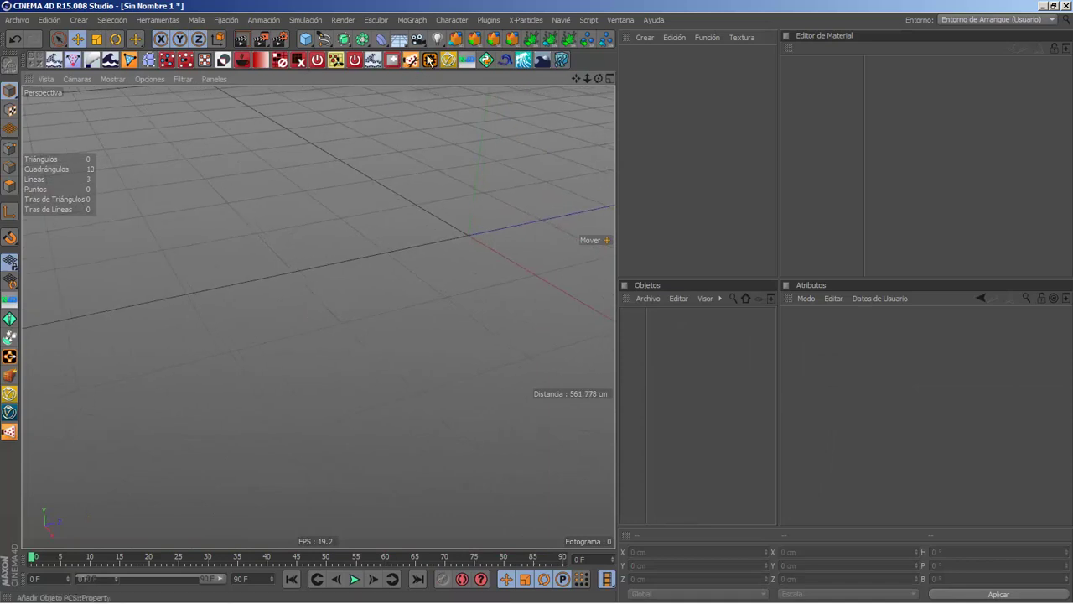
- Open the RealFlow SD Importer and place its window over the viewport
{"action": "left_click", "coordinate": [489, 20]}
{"action": "left_click", "coordinate": [457, 36]}
{"action": "left_click", "coordinate": [493, 20]}
{"action": "mouse_move", "coordinate": [545, 73]}
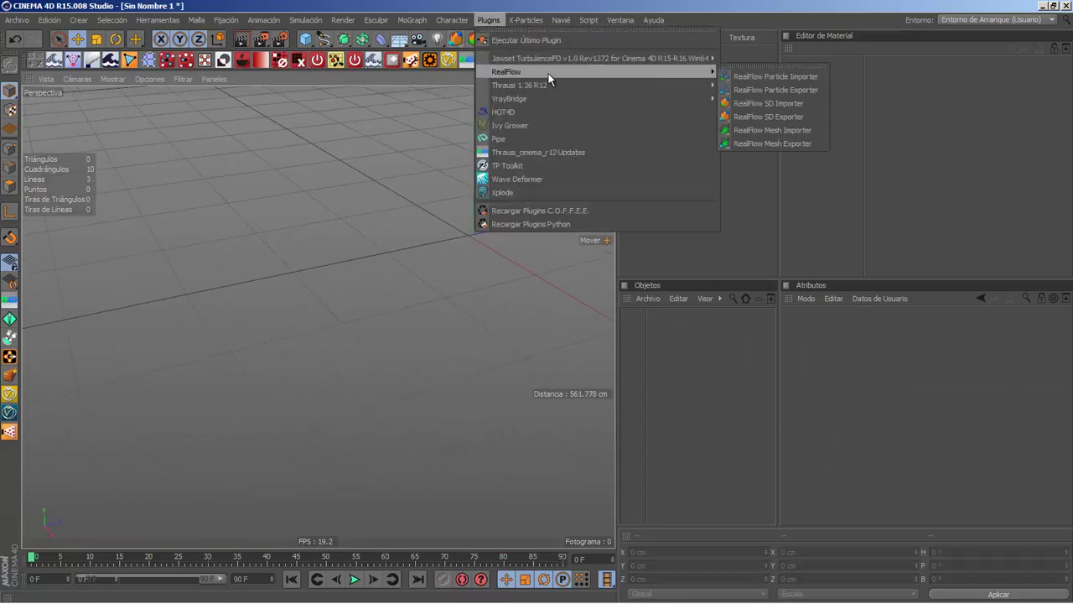
{"action": "left_click", "coordinate": [765, 104]}
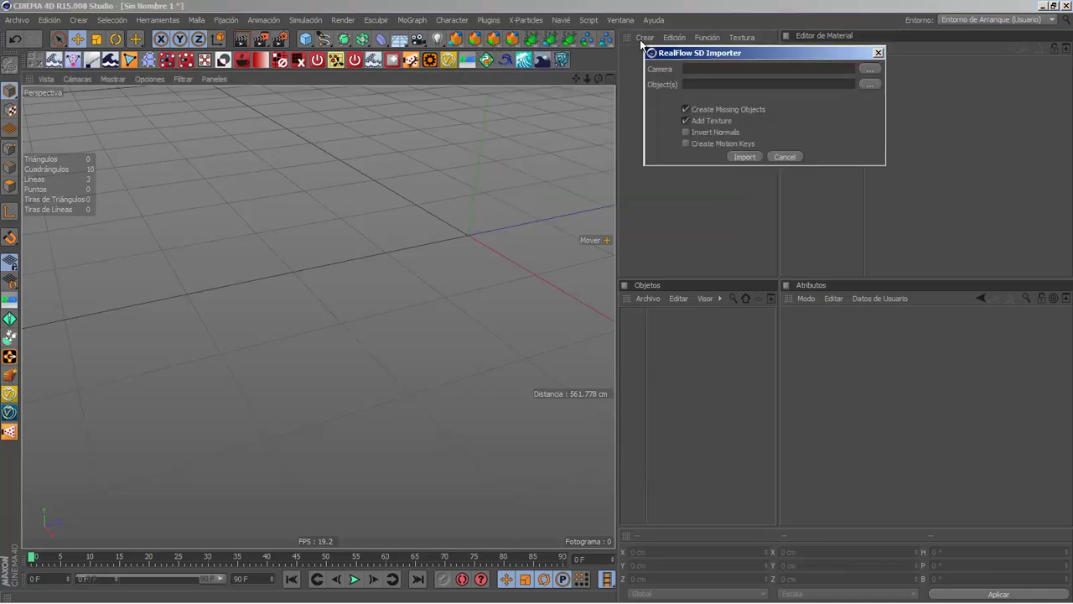
{"action": "left_click_drag", "start_coordinate": [685, 53], "coordinate": [382, 158]}
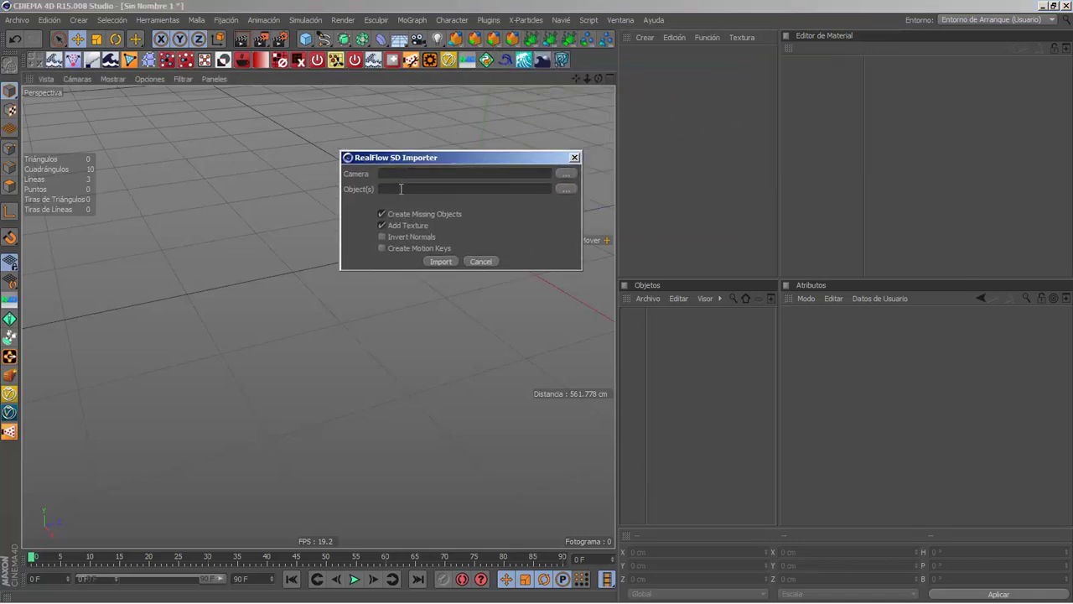
- Choose Realwave01.sd from the Semana_3 objects folder as the object file and import it into the scene
{"action": "left_click", "coordinate": [568, 189]}
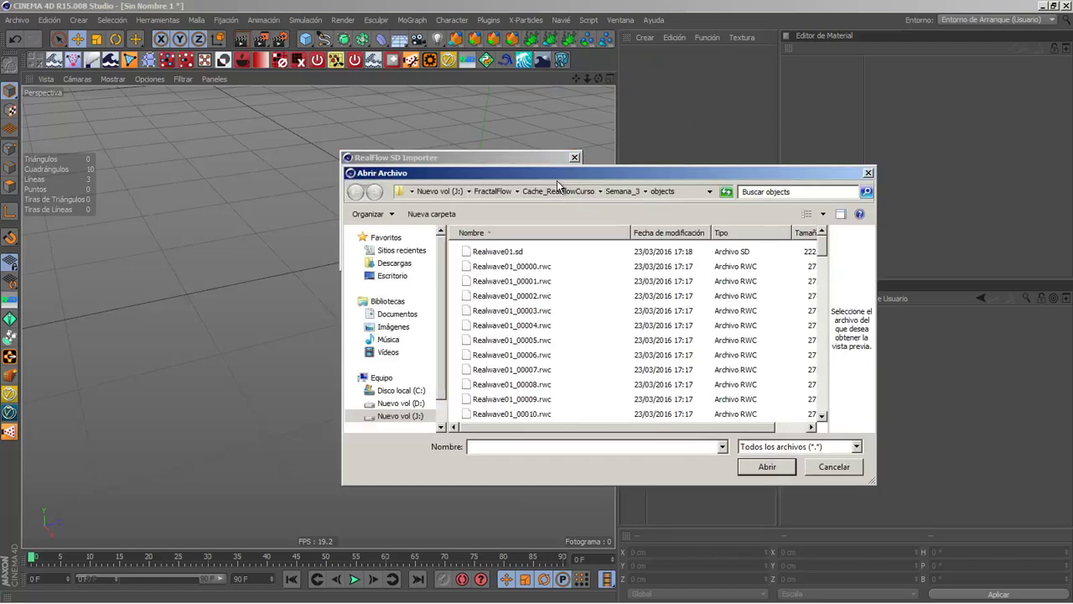
{"action": "left_click_drag", "start_coordinate": [544, 172], "coordinate": [705, 114]}
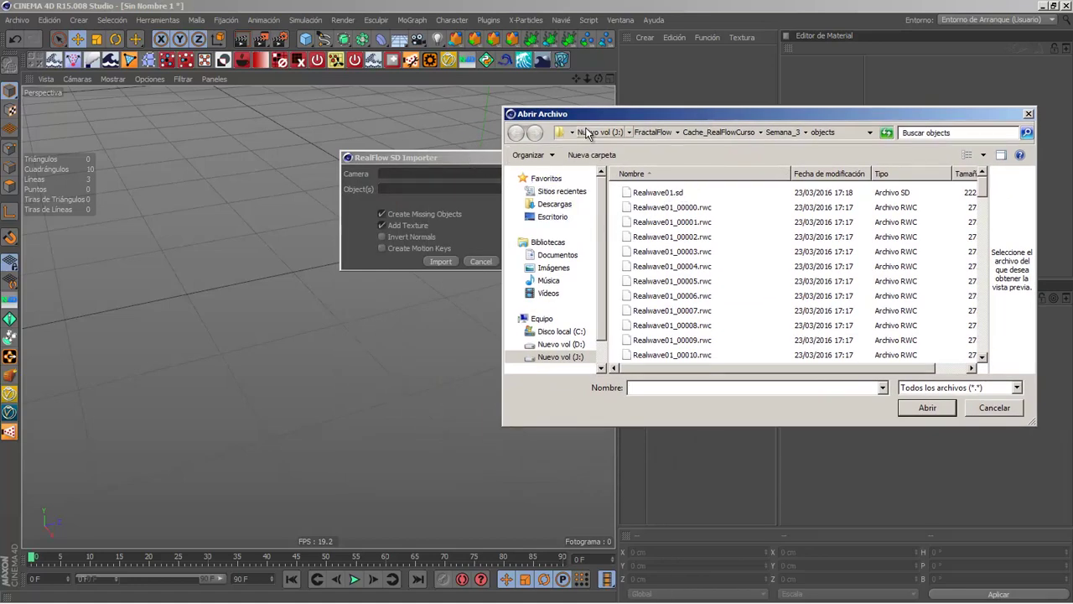
{"action": "left_click_drag", "start_coordinate": [602, 115], "coordinate": [315, 50]}
{"action": "left_click", "coordinate": [389, 134]}
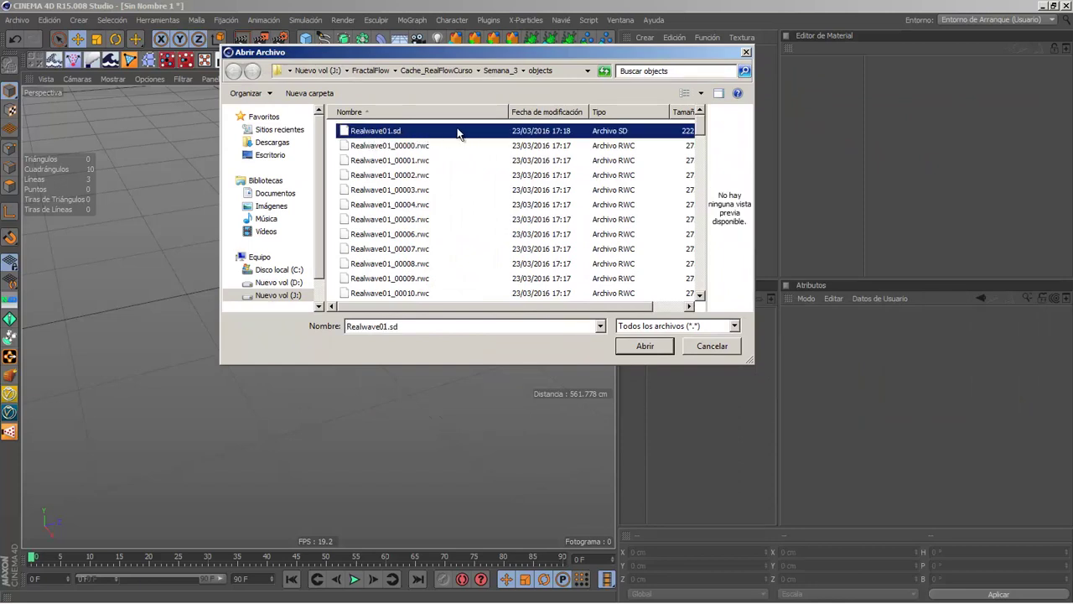
{"action": "left_click", "coordinate": [652, 345]}
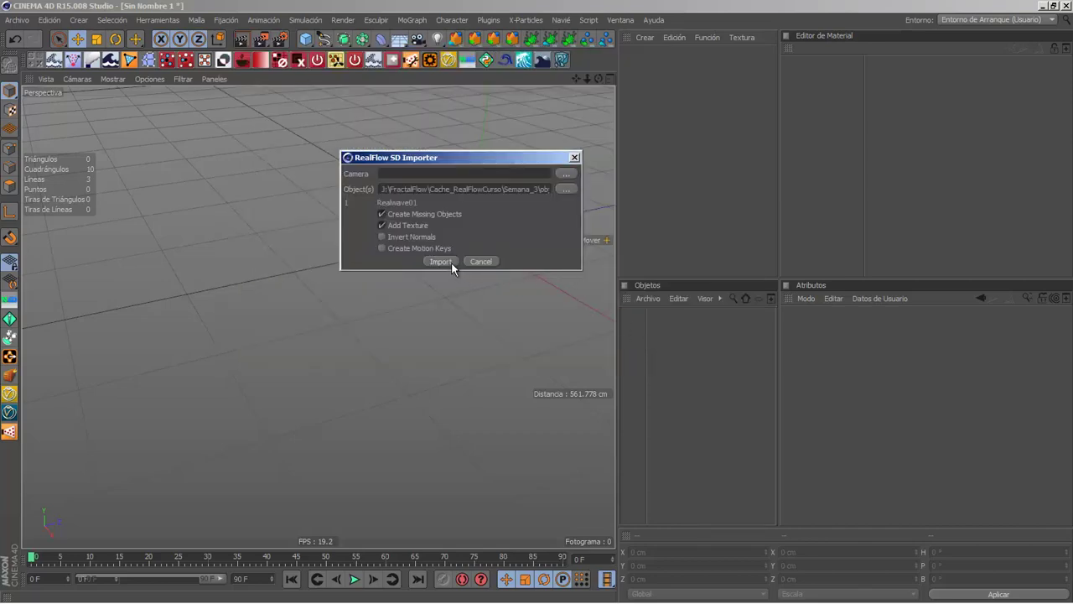
{"action": "left_click", "coordinate": [440, 262]}
- Inspect the imported ocean mesh from several angles and briefly play back its wave animation
{"action": "scroll", "coordinate": [356, 249], "scroll_direction": "down", "scroll_amount": 10}
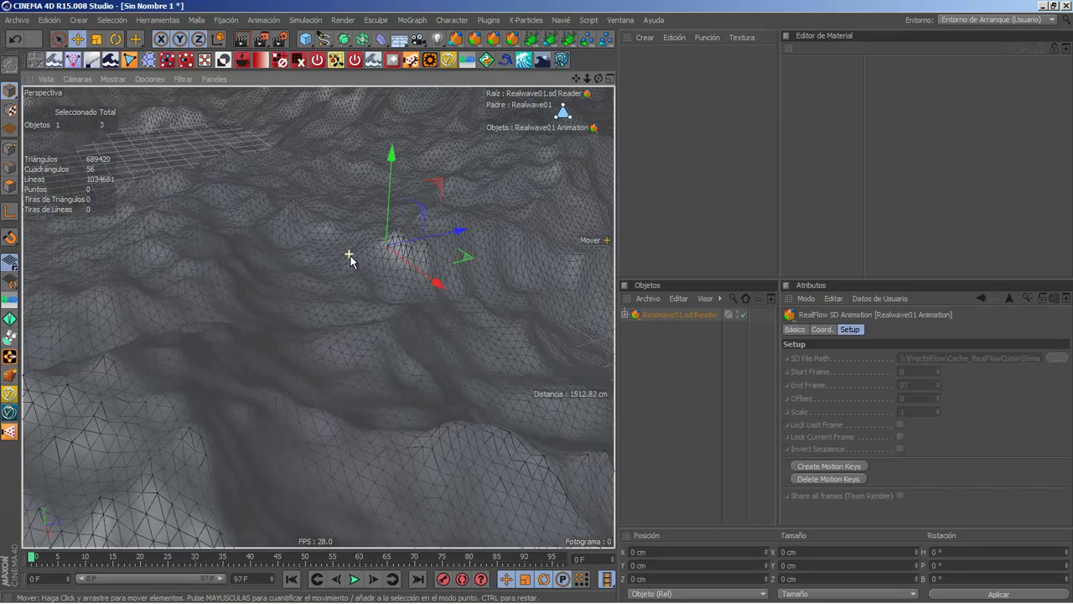
{"action": "scroll", "coordinate": [352, 256], "scroll_direction": "down", "scroll_amount": 10}
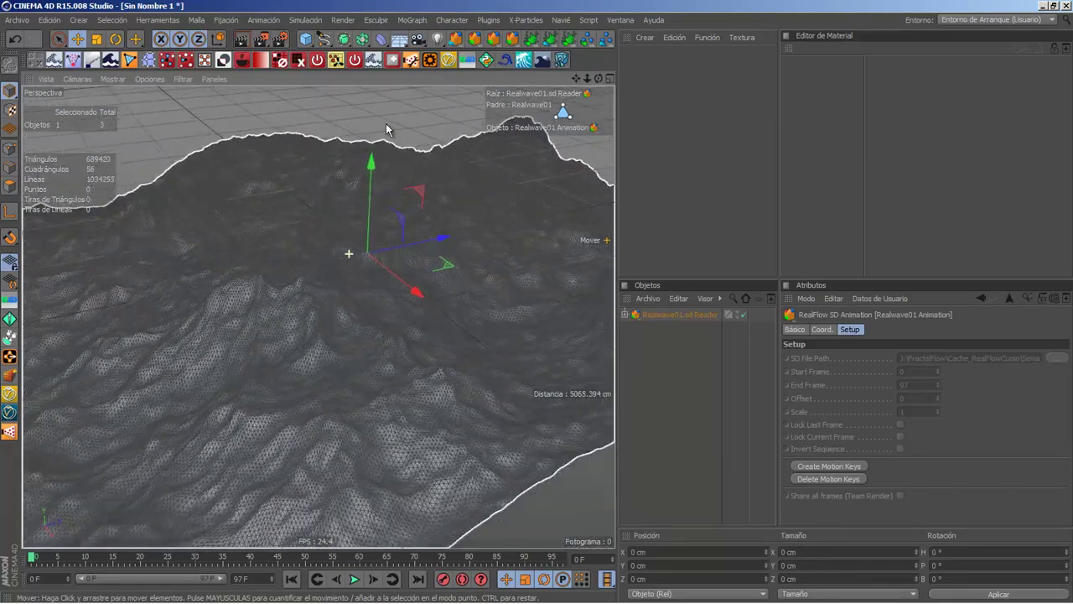
{"action": "left_click", "coordinate": [387, 128]}
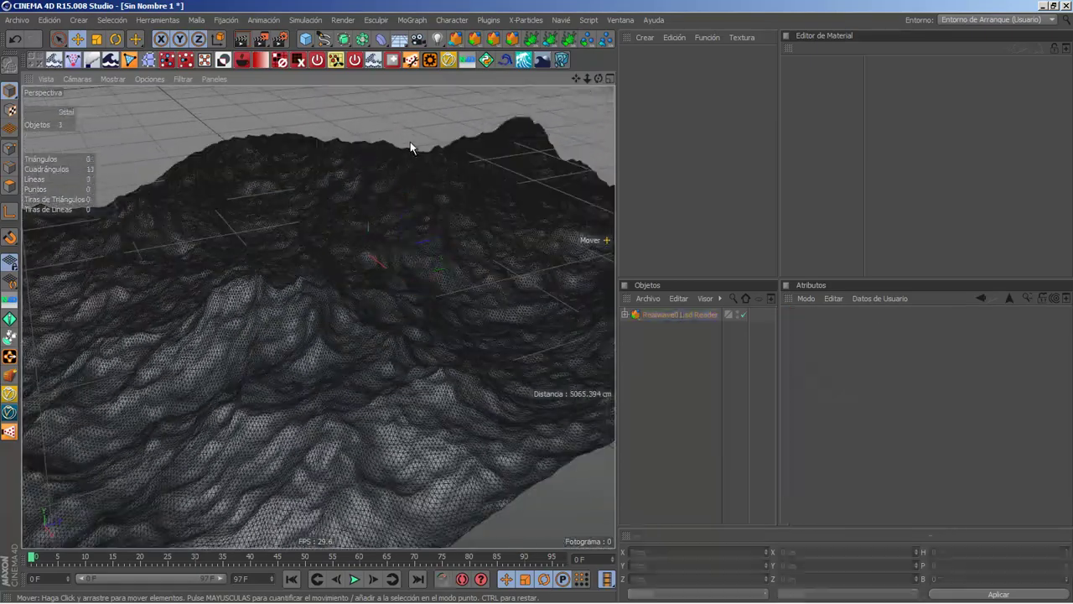
{"action": "left_click_drag", "start_coordinate": [408, 144], "coordinate": [201, 162], "text": "alt"}
{"action": "left_click", "coordinate": [326, 248]}
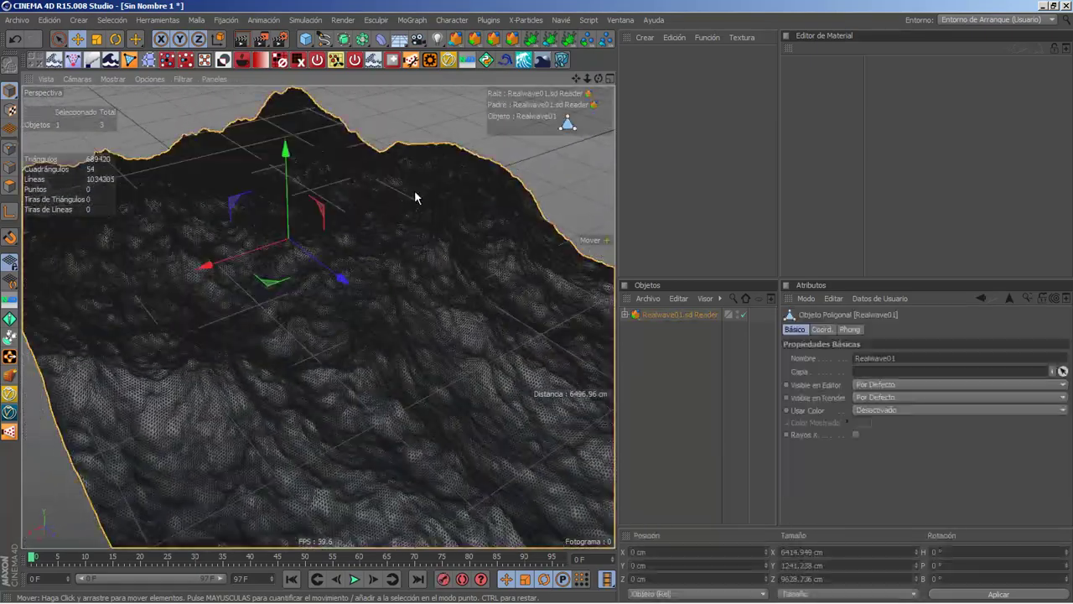
{"action": "left_click", "coordinate": [514, 141]}
{"action": "left_click_drag", "start_coordinate": [513, 141], "coordinate": [605, 139], "text": "alt"}
{"action": "scroll", "coordinate": [260, 279], "scroll_direction": "up", "scroll_amount": 3}
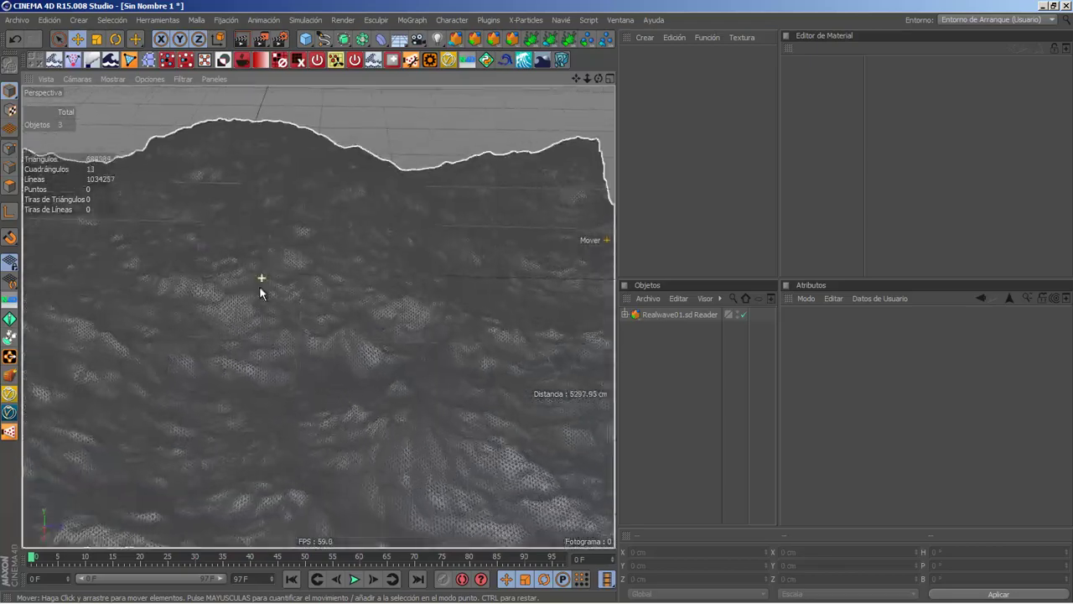
{"action": "left_click_drag", "start_coordinate": [336, 302], "coordinate": [197, 270], "text": "alt"}
{"action": "left_click", "coordinate": [357, 580]}
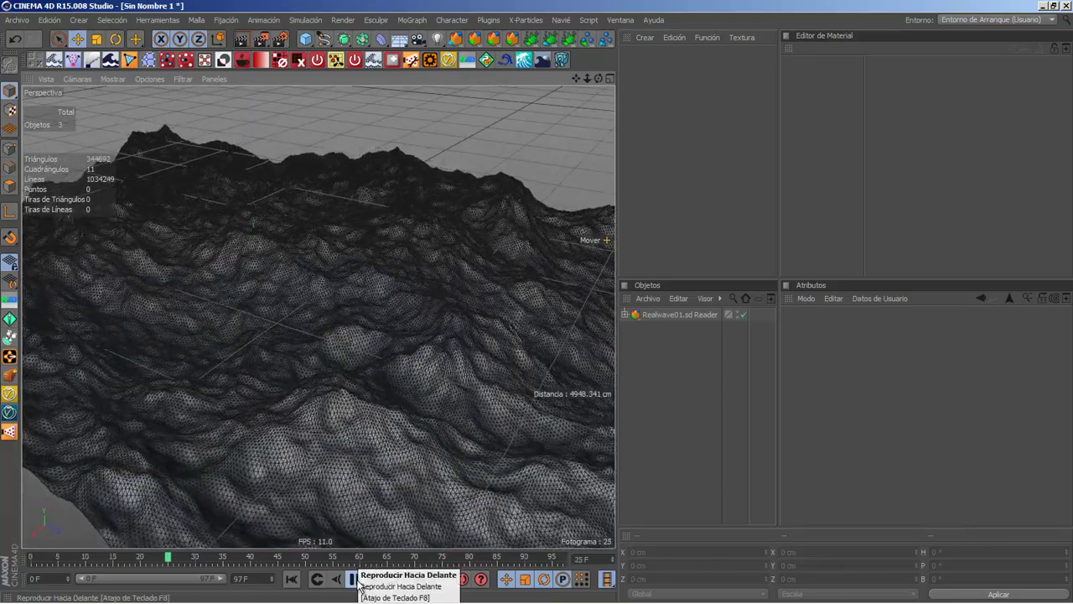
{"action": "left_click", "coordinate": [355, 580]}
- Display the ocean shaded without wireframe lines, play the waves again and return the timeline to frame 1
{"action": "left_click", "coordinate": [77, 79]}
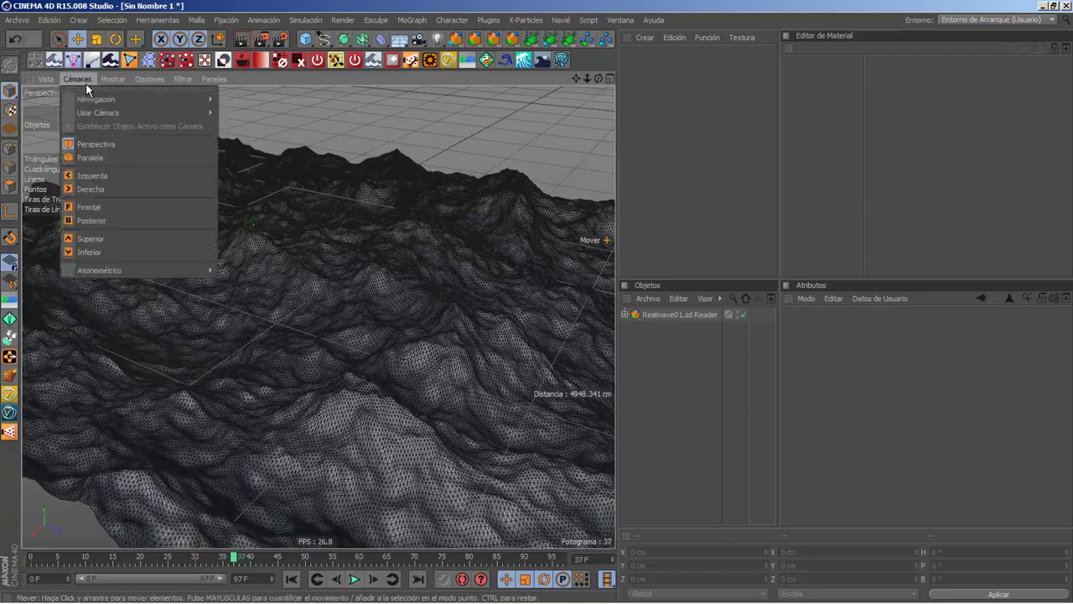
{"action": "left_click", "coordinate": [121, 95]}
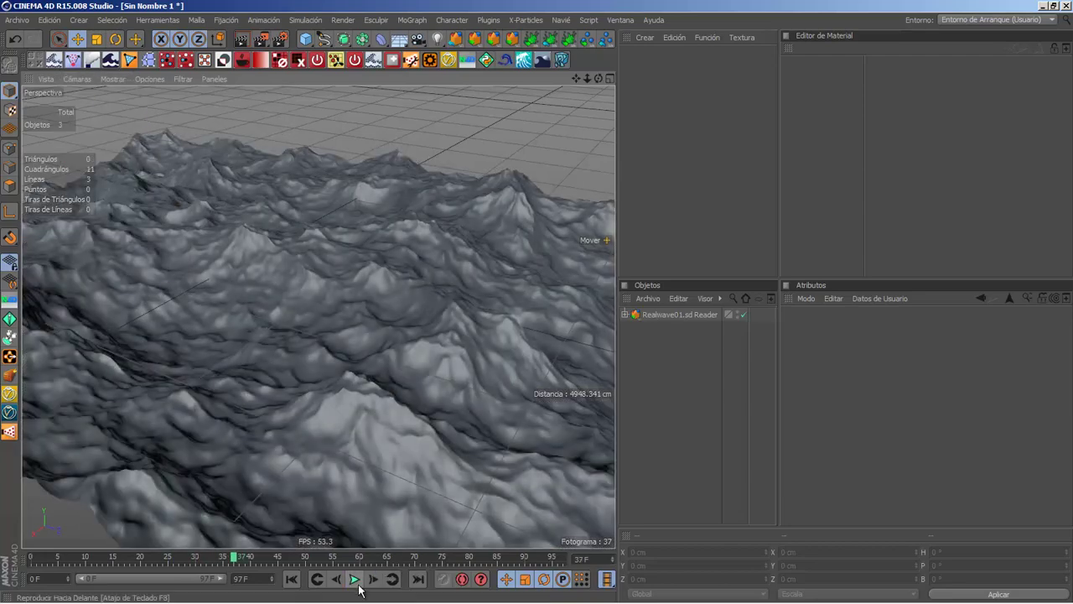
{"action": "left_click", "coordinate": [355, 579]}
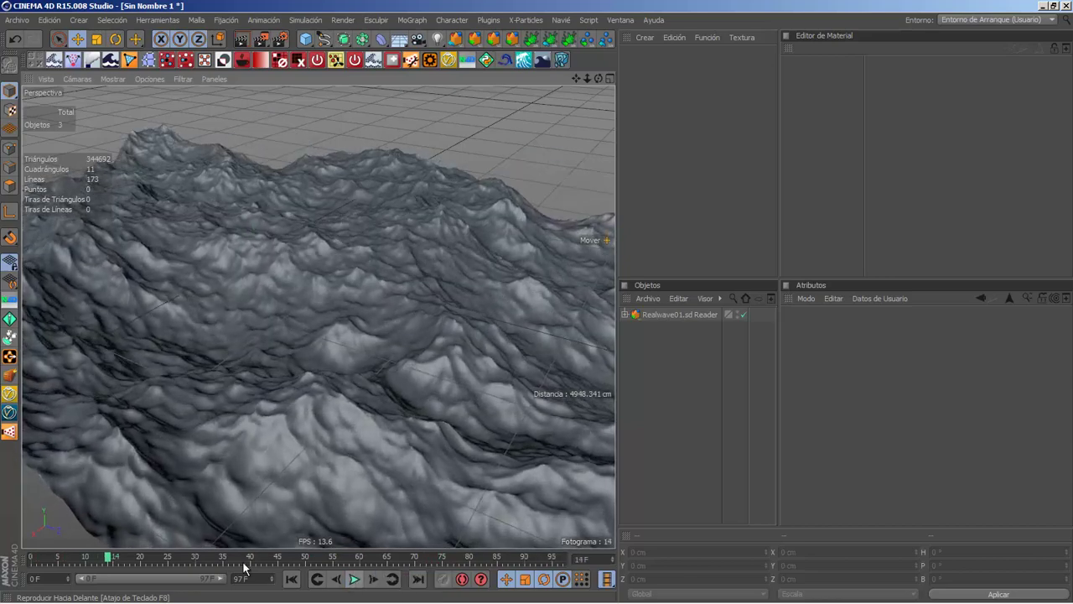
{"action": "left_click_drag", "start_coordinate": [109, 557], "coordinate": [36, 558]}
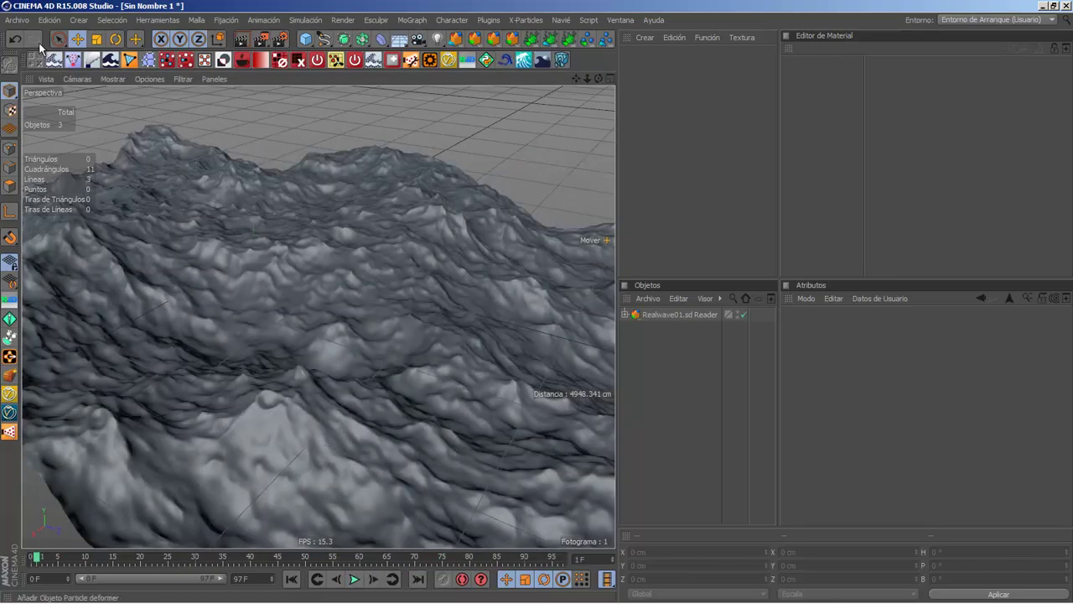
- Quit Cinema 4D without saving the project changes
{"action": "left_click", "coordinate": [17, 20]}
{"action": "left_click", "coordinate": [40, 264]}
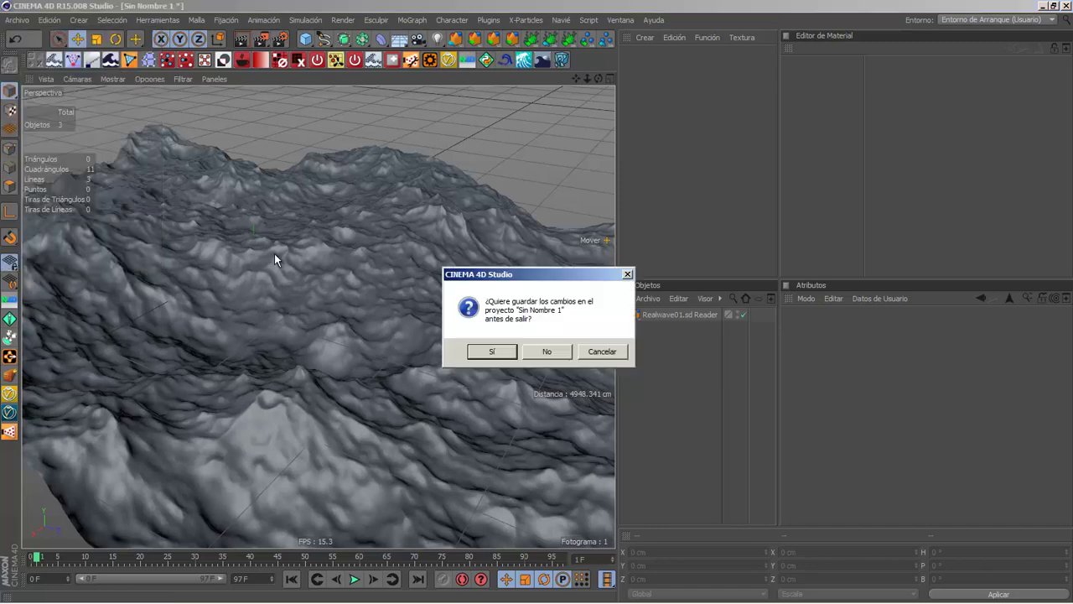
{"action": "left_click", "coordinate": [552, 353]}
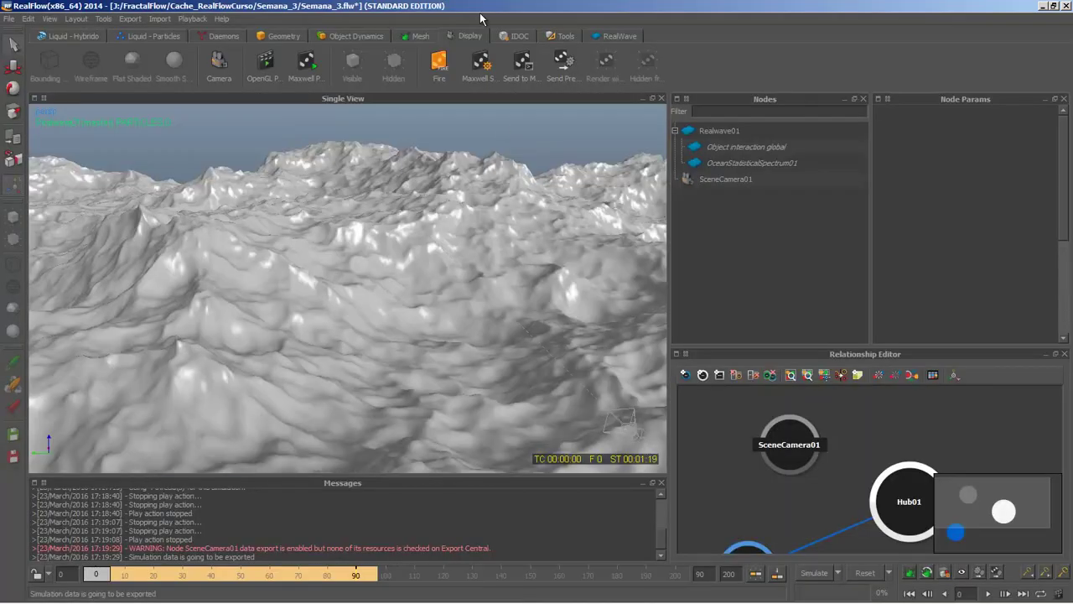
- Restore the RealFlow window to a smaller size and close the web browser behind it
{"action": "double_click", "coordinate": [481, 18]}
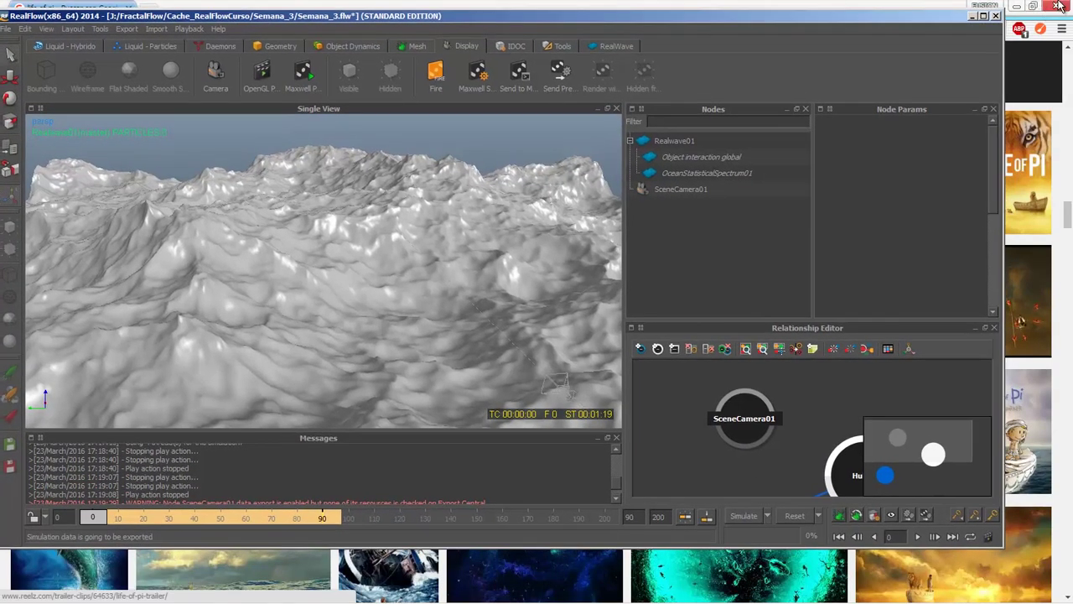
{"action": "left_click", "coordinate": [1058, 6]}
{"action": "left_click_drag", "start_coordinate": [752, 26], "coordinate": [759, 20]}
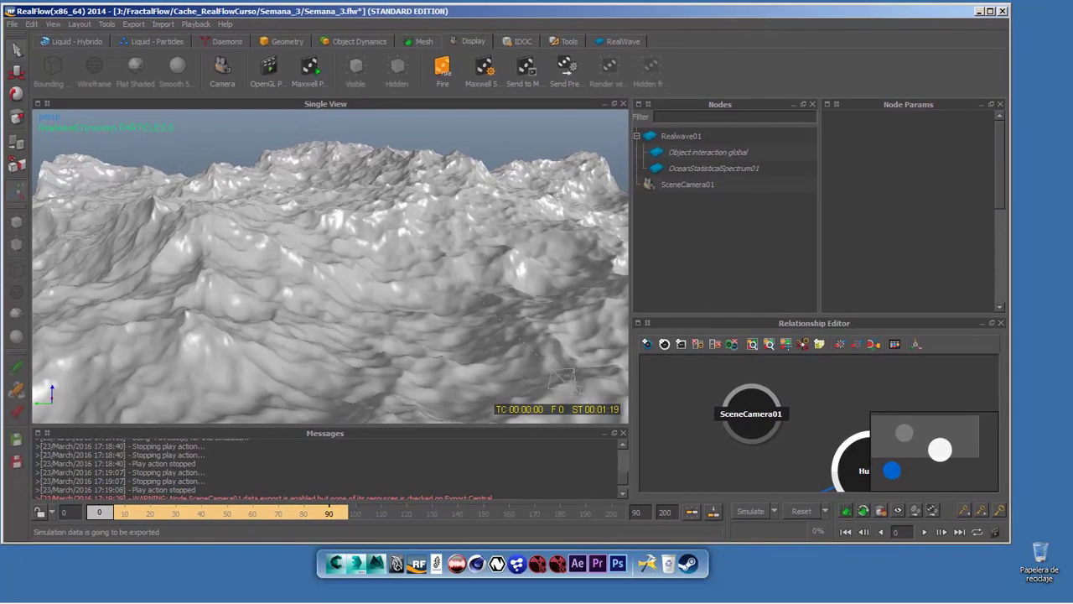
{"action": "right_click", "coordinate": [1039, 78]}
{"action": "left_click", "coordinate": [1037, 107]}
{"action": "right_click", "coordinate": [1031, 101]}
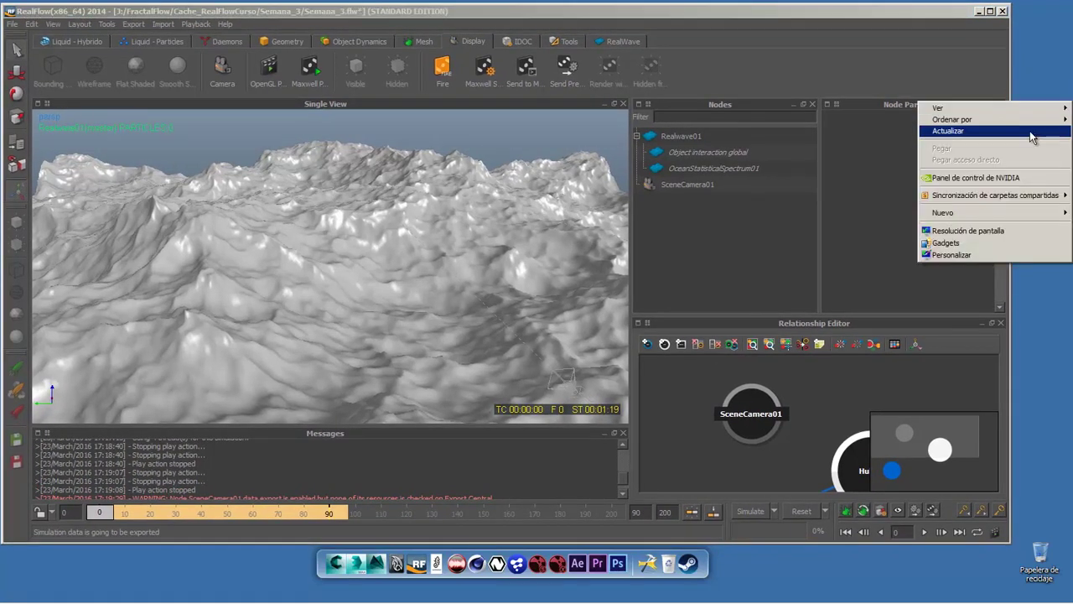
{"action": "left_click", "coordinate": [1032, 132]}
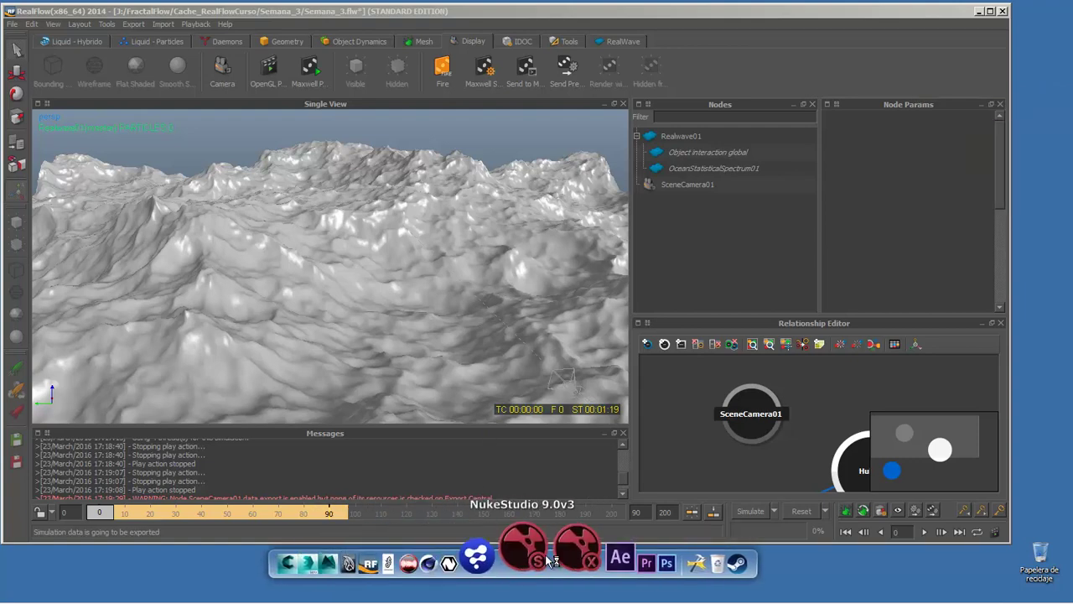
- Maximize RealFlow and review the parameters of Realwave01 and its OceanStatisticalSpectrum01 modifier
{"action": "double_click", "coordinate": [676, 12]}
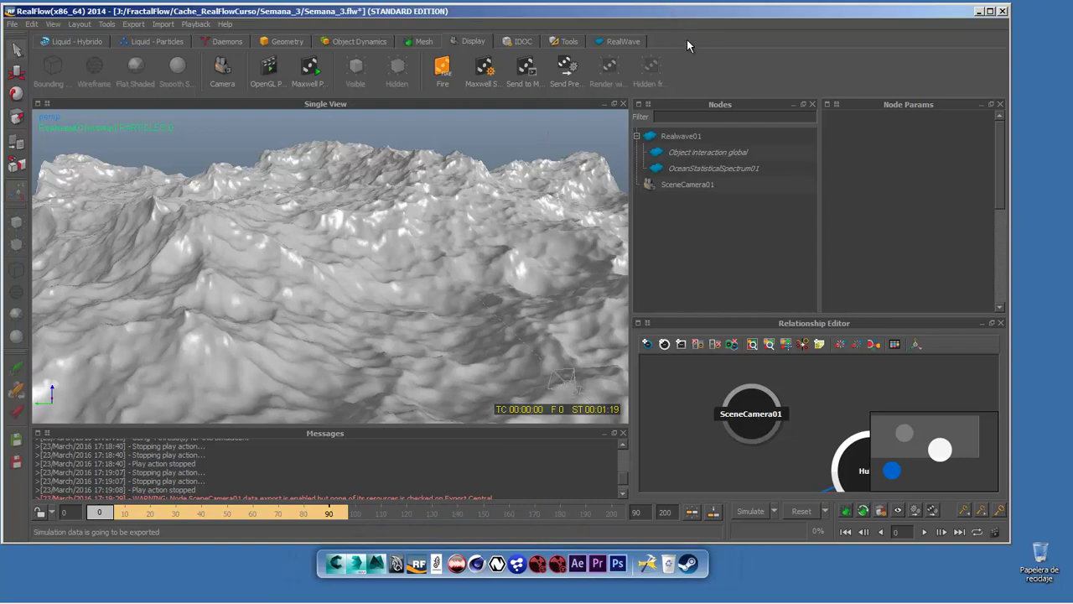
{"action": "left_click", "coordinate": [767, 163]}
{"action": "left_click", "coordinate": [716, 132]}
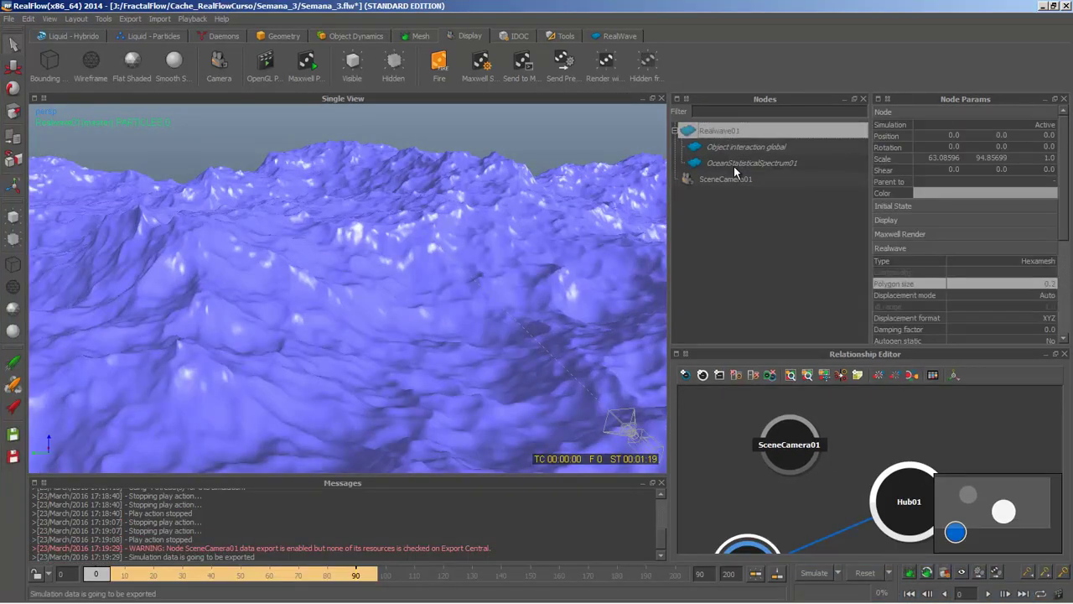
{"action": "left_click", "coordinate": [733, 166]}
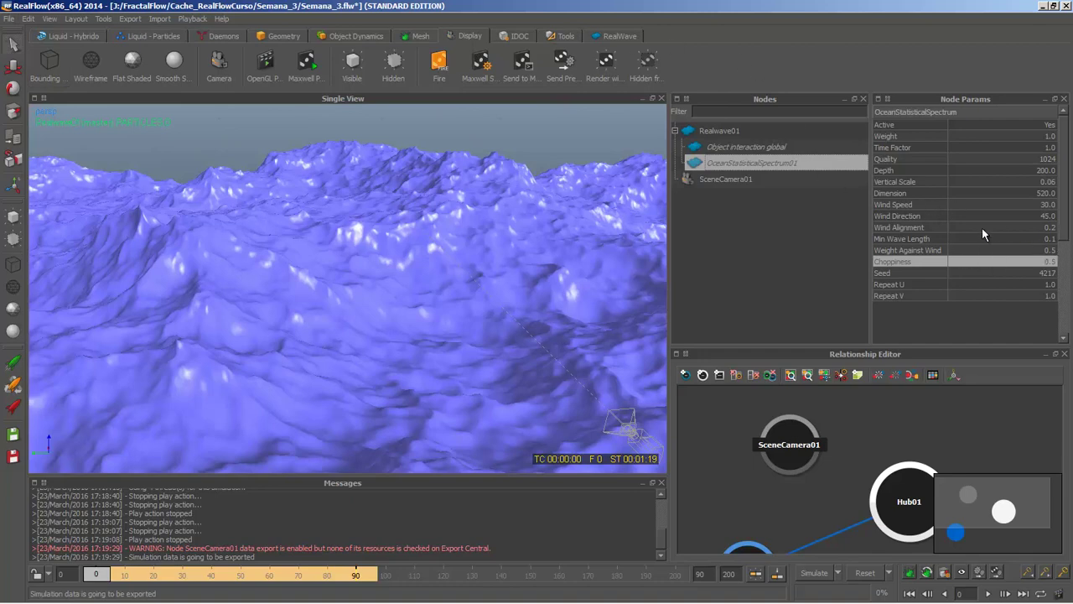
{"action": "left_click_drag", "start_coordinate": [736, 6], "coordinate": [653, 23]}
{"action": "right_click", "coordinate": [697, 1]}
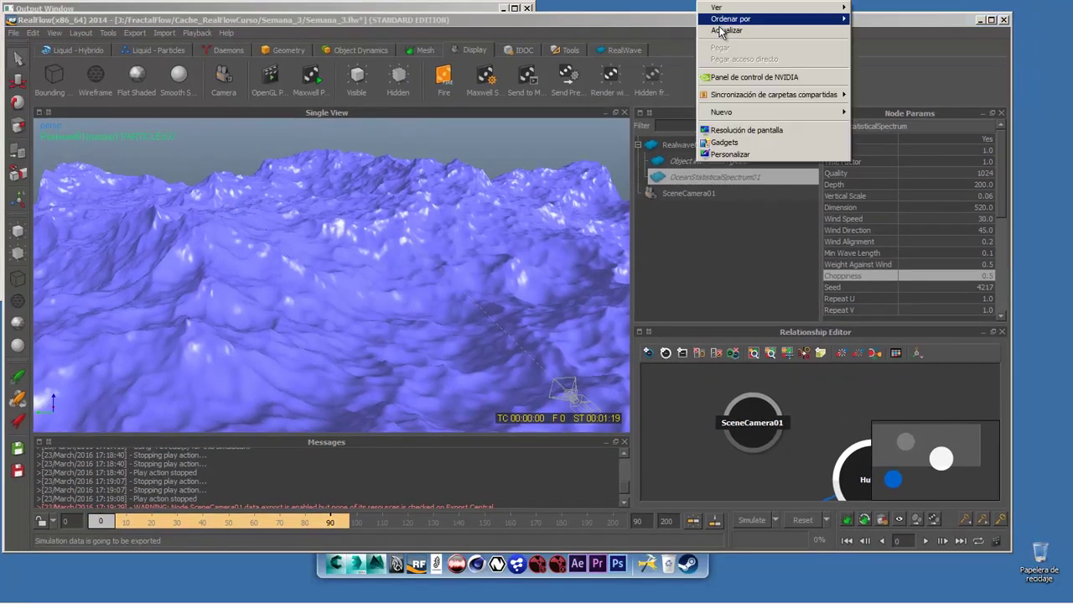
{"action": "left_click", "coordinate": [720, 31]}
{"action": "mouse_move", "coordinate": [205, 600]}
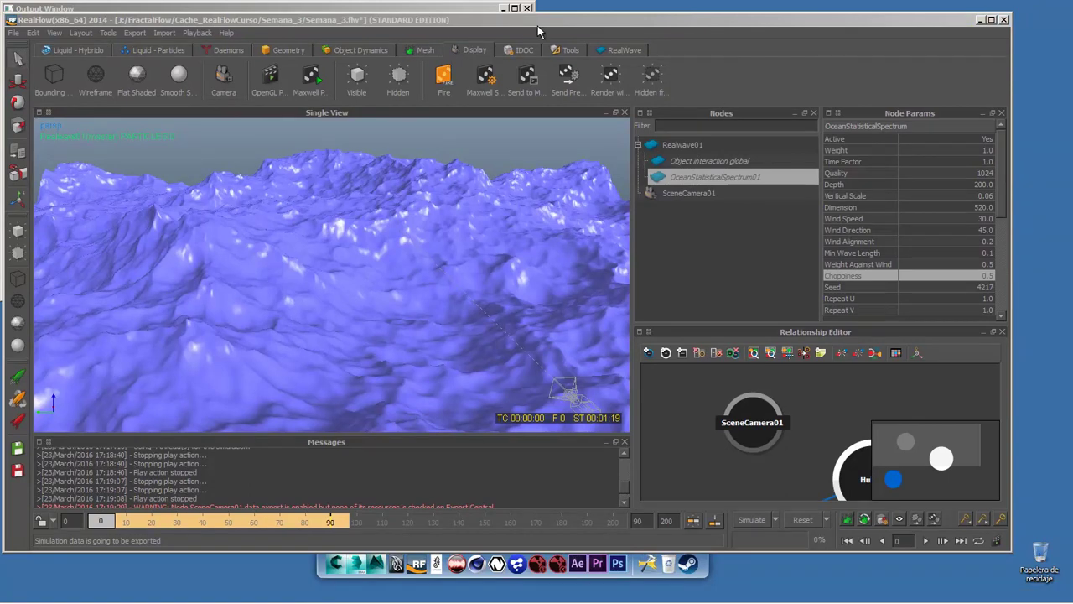
- Rearrange the SceneCamera01, Hub01 and Realwave01 nodes in the Relationship Editor
{"action": "scroll", "coordinate": [809, 423], "scroll_direction": "down", "scroll_amount": 5}
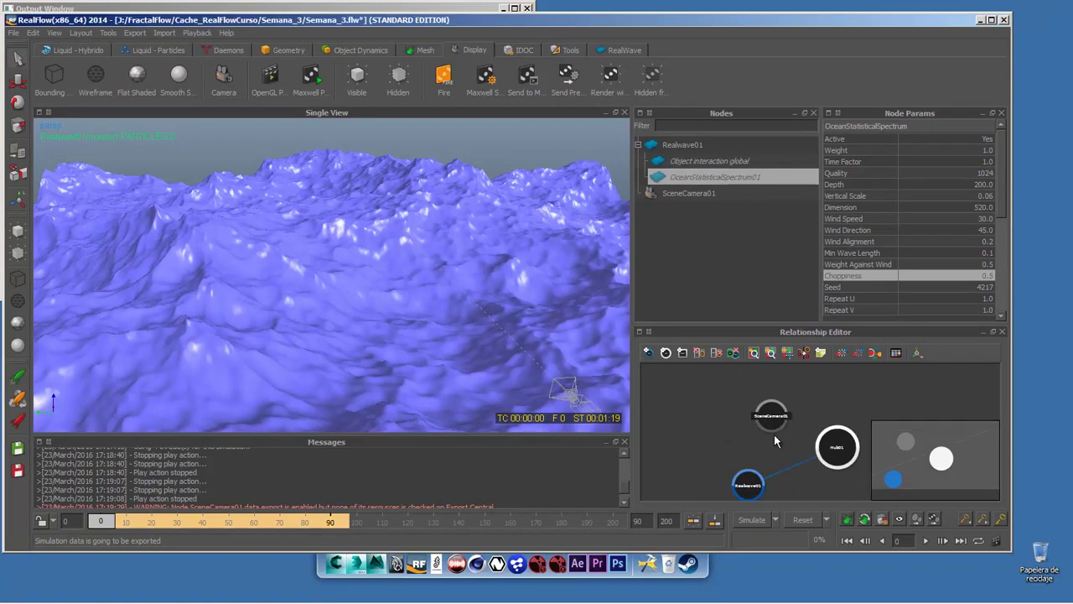
{"action": "left_click_drag", "start_coordinate": [711, 375], "coordinate": [709, 392]}
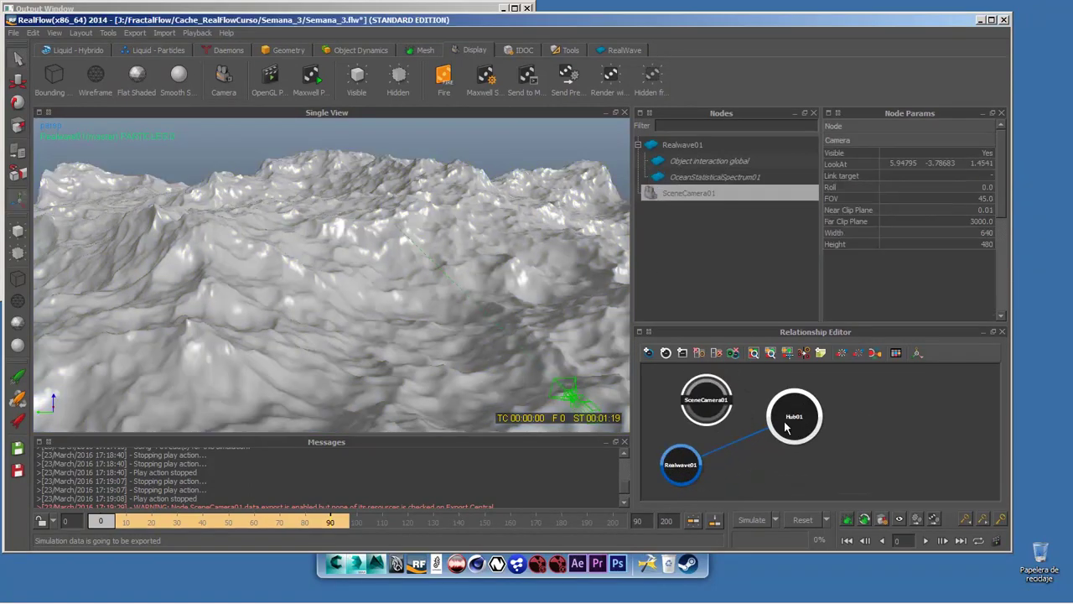
{"action": "mouse_move", "coordinate": [785, 421]}
{"action": "left_mouse_down"}
{"action": "mouse_move", "coordinate": [768, 442]}
{"action": "mouse_move", "coordinate": [799, 433]}
{"action": "mouse_move", "coordinate": [799, 416]}
{"action": "left_mouse_up"}
{"action": "left_click", "coordinate": [713, 408]}
{"action": "left_click_drag", "start_coordinate": [681, 464], "coordinate": [702, 461]}
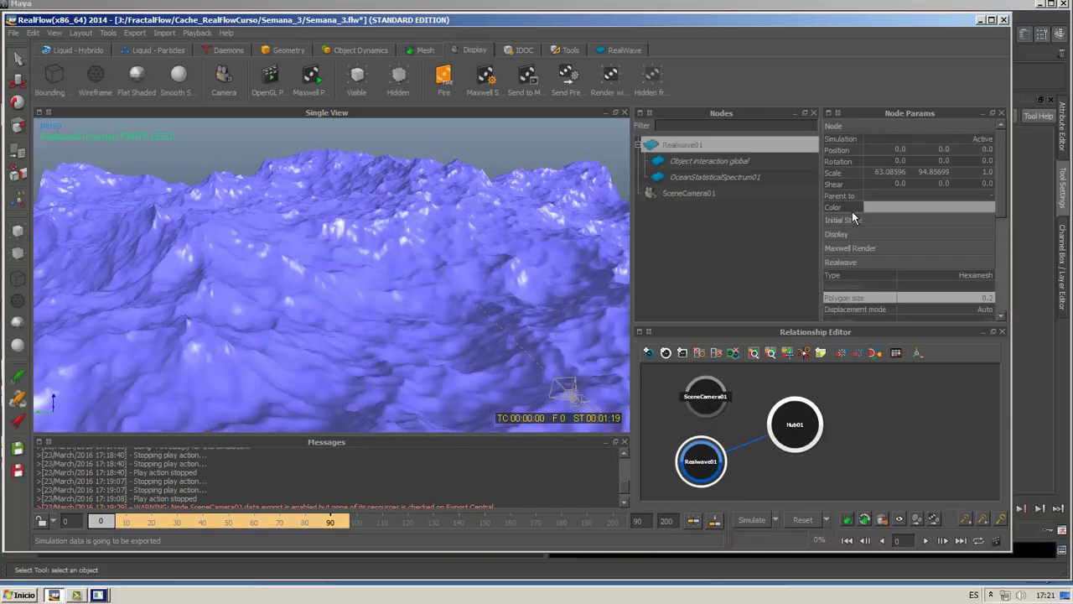
- Switch to a maximized Maya, dismiss the Essential Skills Movies window and show the RealFlow plugin tools
{"action": "left_click", "coordinate": [979, 20]}
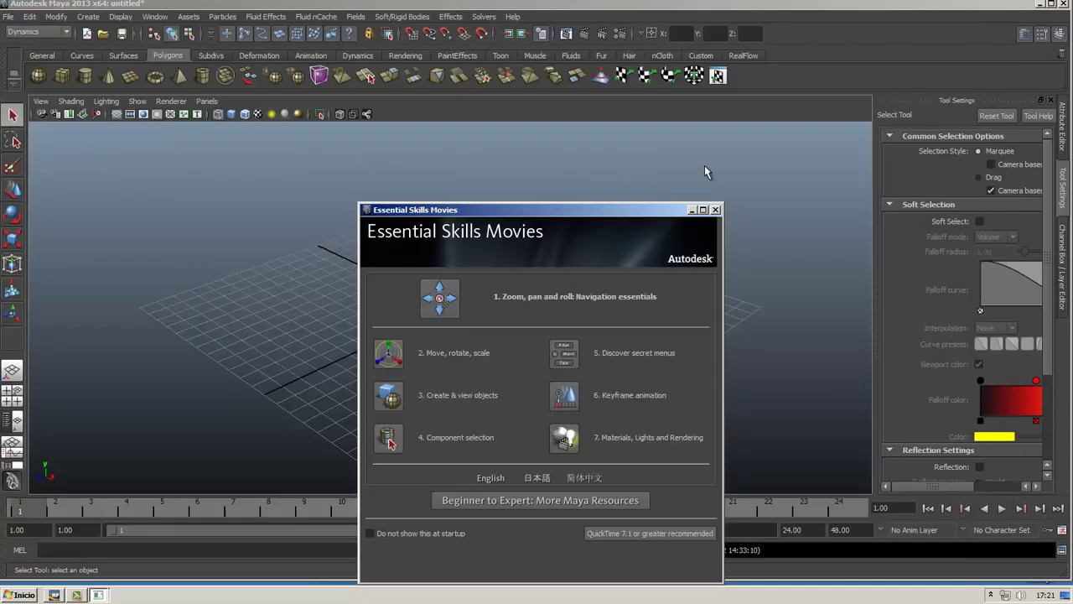
{"action": "left_click", "coordinate": [715, 210]}
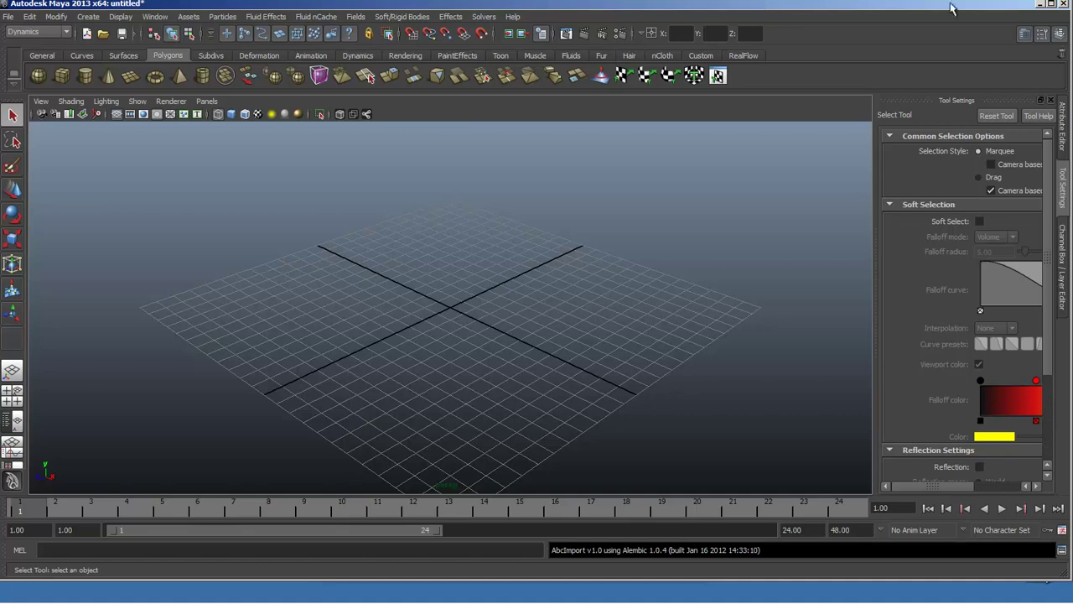
{"action": "left_click", "coordinate": [1053, 5]}
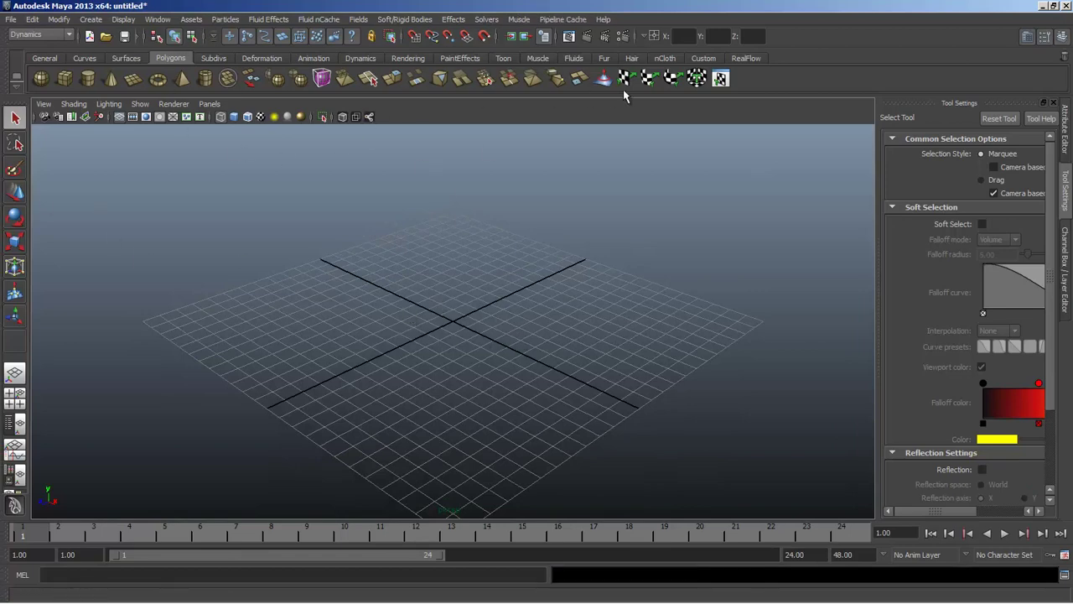
{"action": "left_click", "coordinate": [741, 60]}
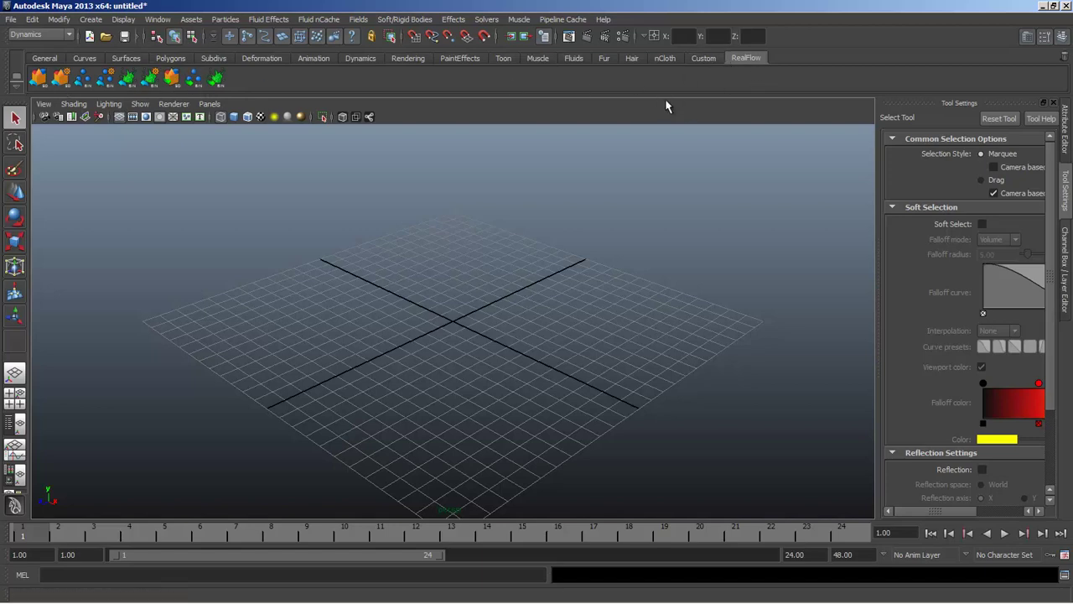
- Import the RealFlow SD file Realwave01.sd from J:\FractalFlow\Cache_RealFlowCurso\Semana_3\objects
{"action": "left_click", "coordinate": [173, 80]}
{"action": "left_click_drag", "start_coordinate": [288, 46], "coordinate": [344, 53]}
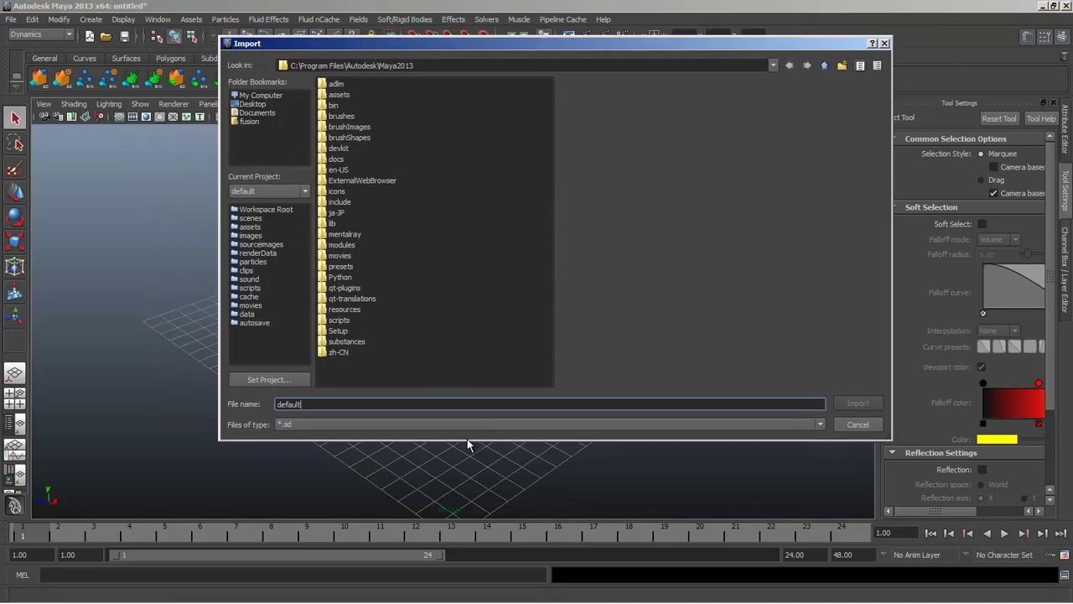
{"action": "left_click_drag", "start_coordinate": [464, 437], "coordinate": [444, 457]}
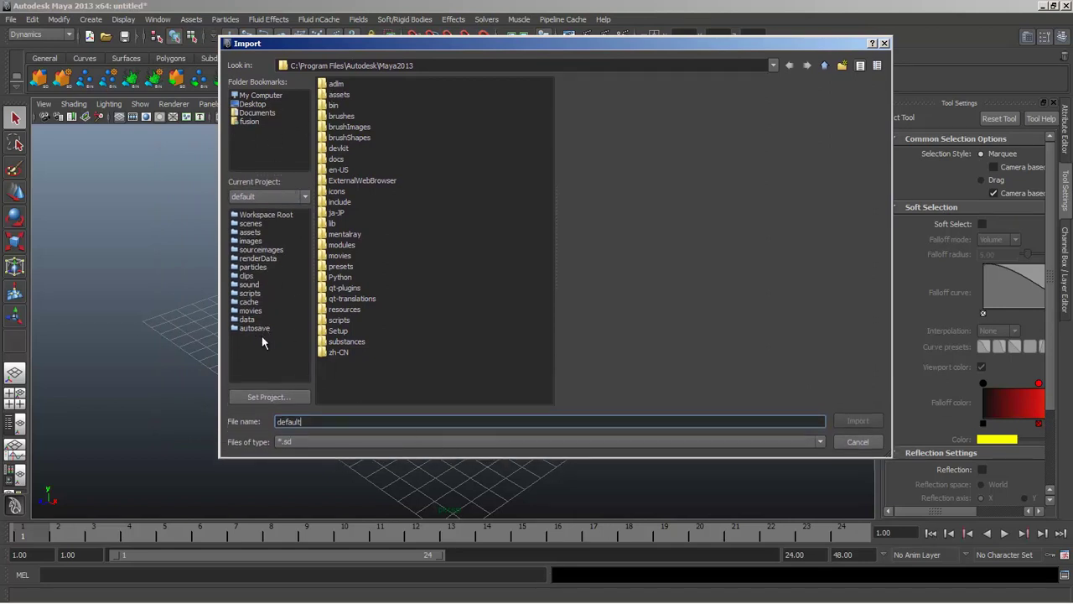
{"action": "left_click", "coordinate": [257, 97]}
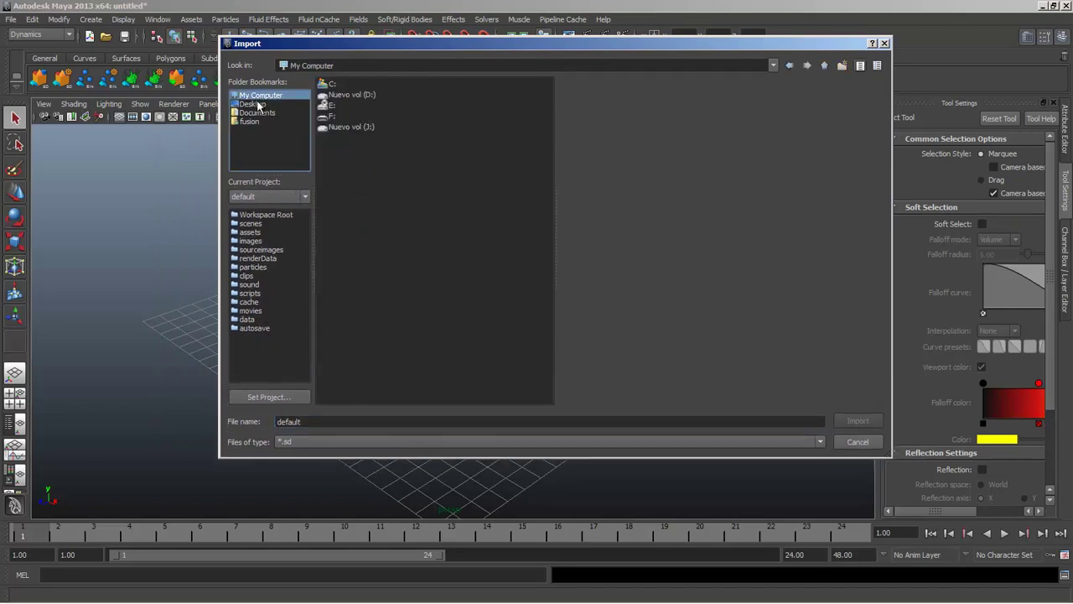
{"action": "double_click", "coordinate": [358, 126]}
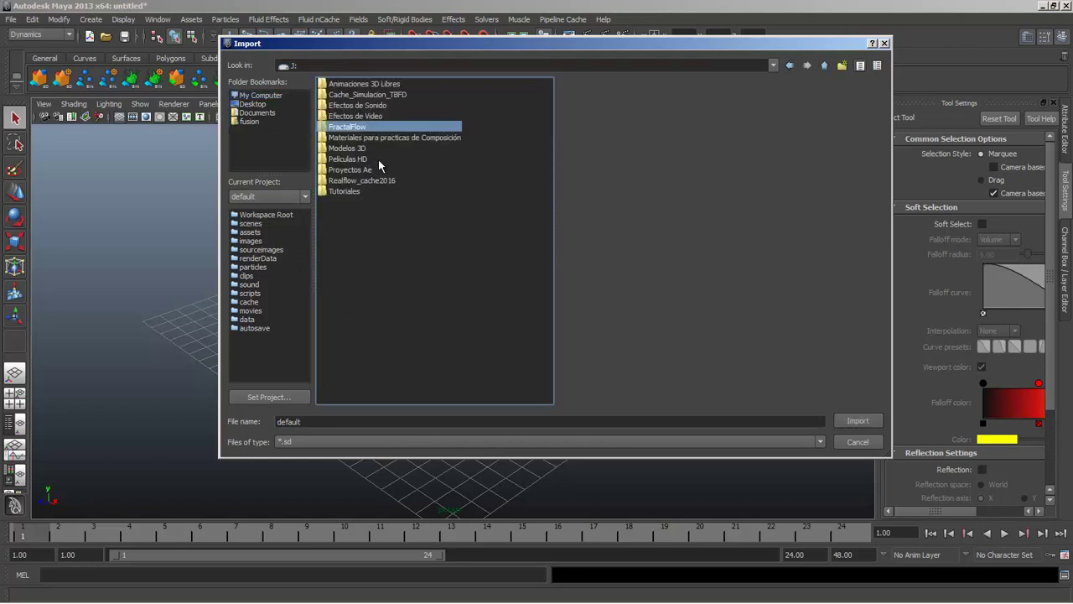
{"action": "double_click", "coordinate": [355, 129]}
{"action": "double_click", "coordinate": [356, 86]}
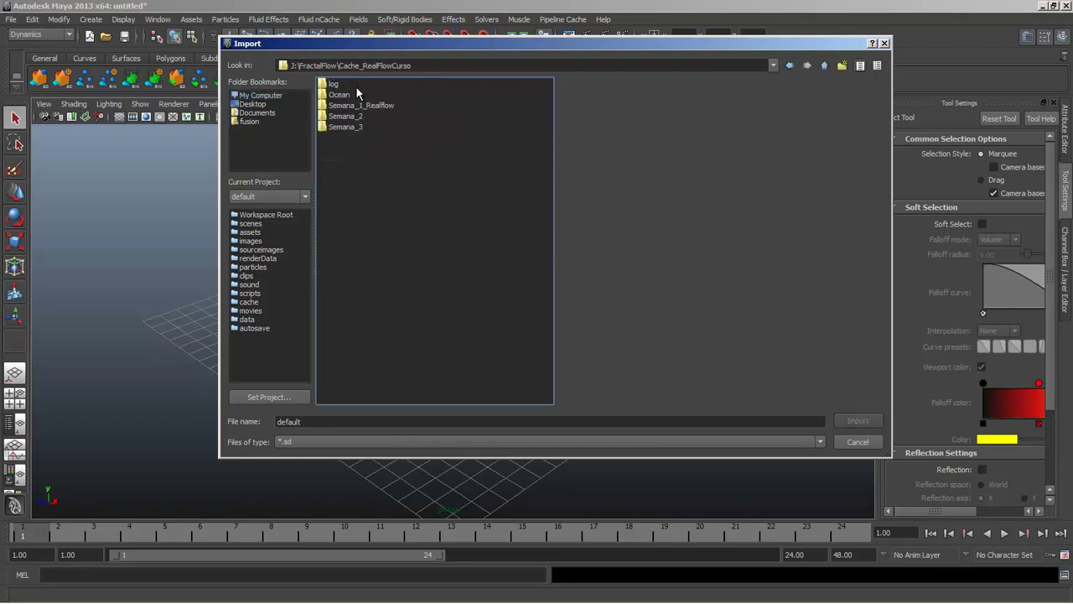
{"action": "double_click", "coordinate": [363, 125]}
{"action": "double_click", "coordinate": [354, 115]}
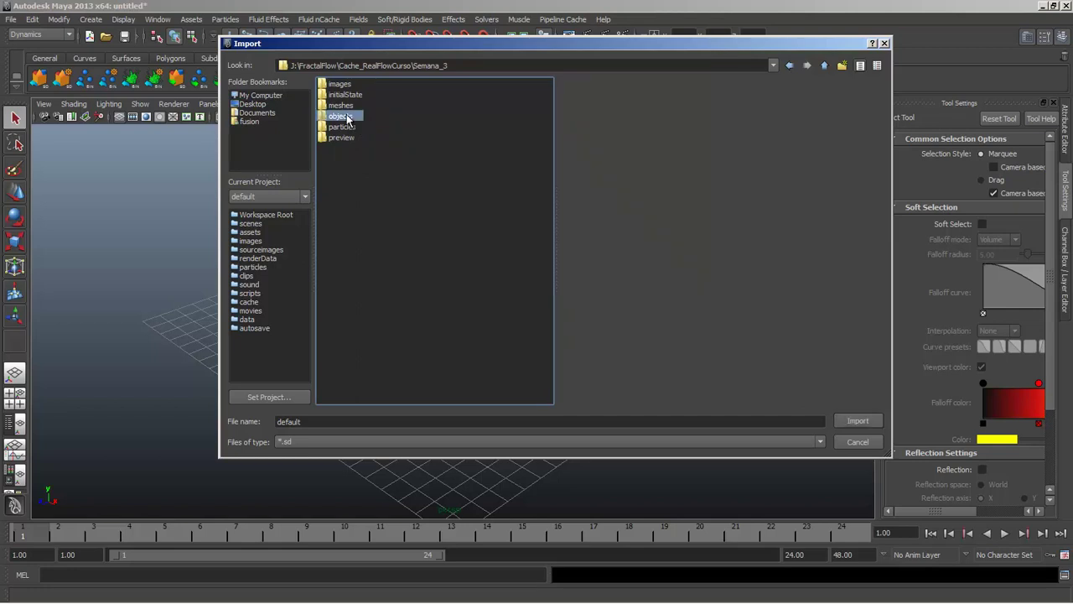
{"action": "left_click", "coordinate": [363, 86]}
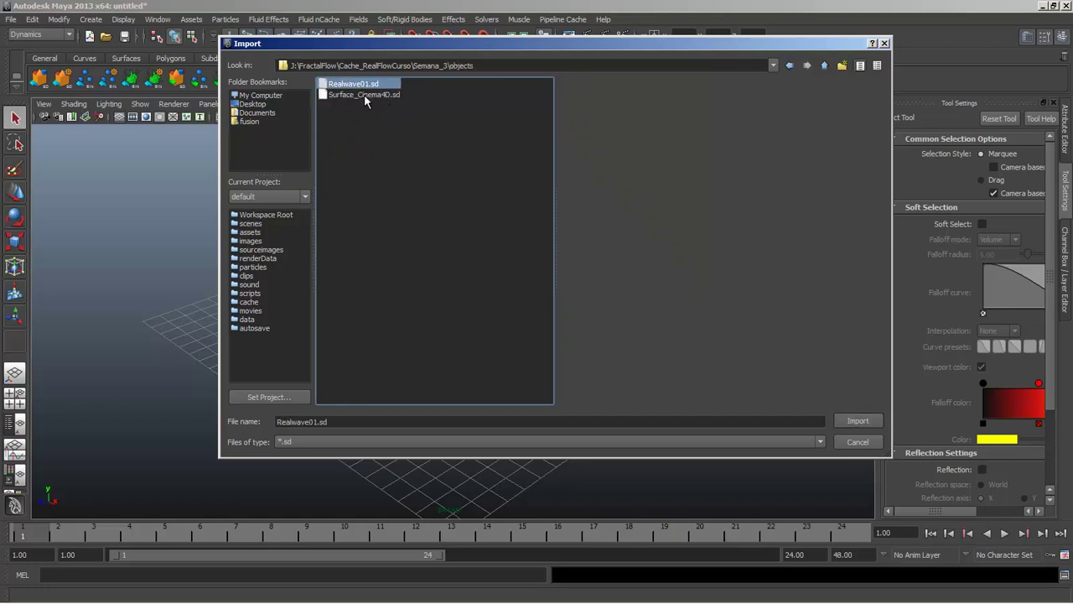
{"action": "left_click", "coordinate": [855, 423]}
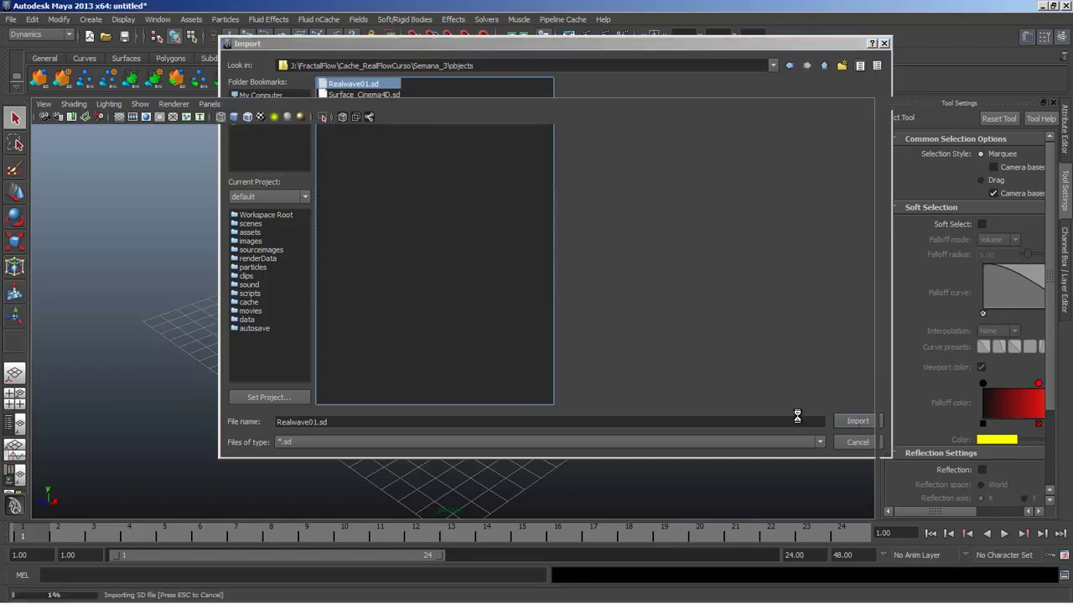
- Display the imported Realwave01 mesh with smooth shading in the perspective view and clear its selection
{"action": "scroll", "coordinate": [467, 349], "scroll_direction": "down", "scroll_amount": 5}
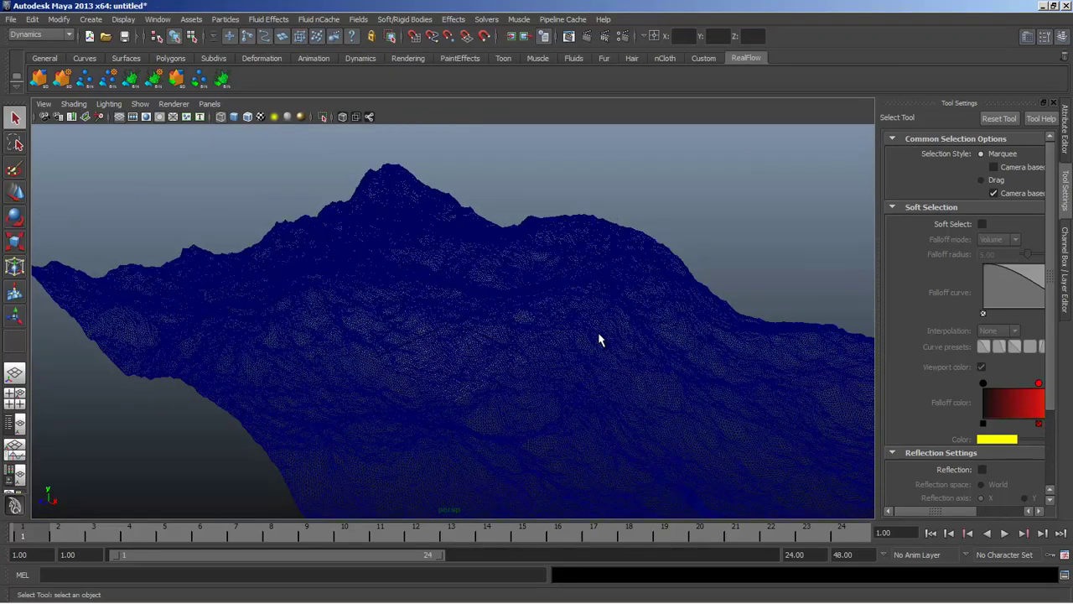
{"action": "scroll", "coordinate": [599, 339], "scroll_direction": "down", "scroll_amount": 1}
{"action": "scroll", "coordinate": [599, 339], "scroll_direction": "up", "scroll_amount": 10}
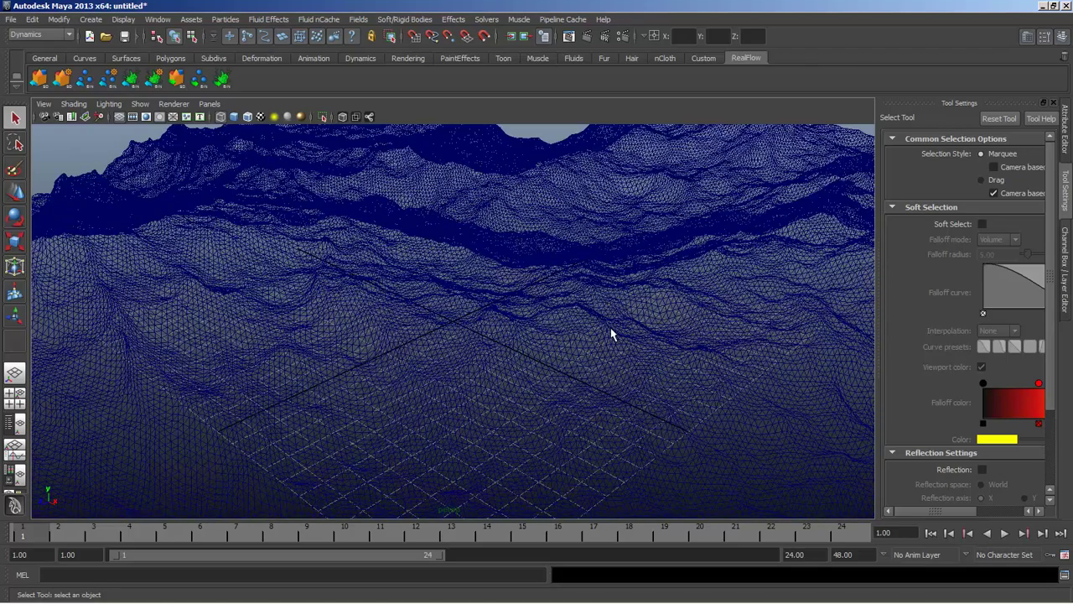
{"action": "left_click", "coordinate": [491, 304]}
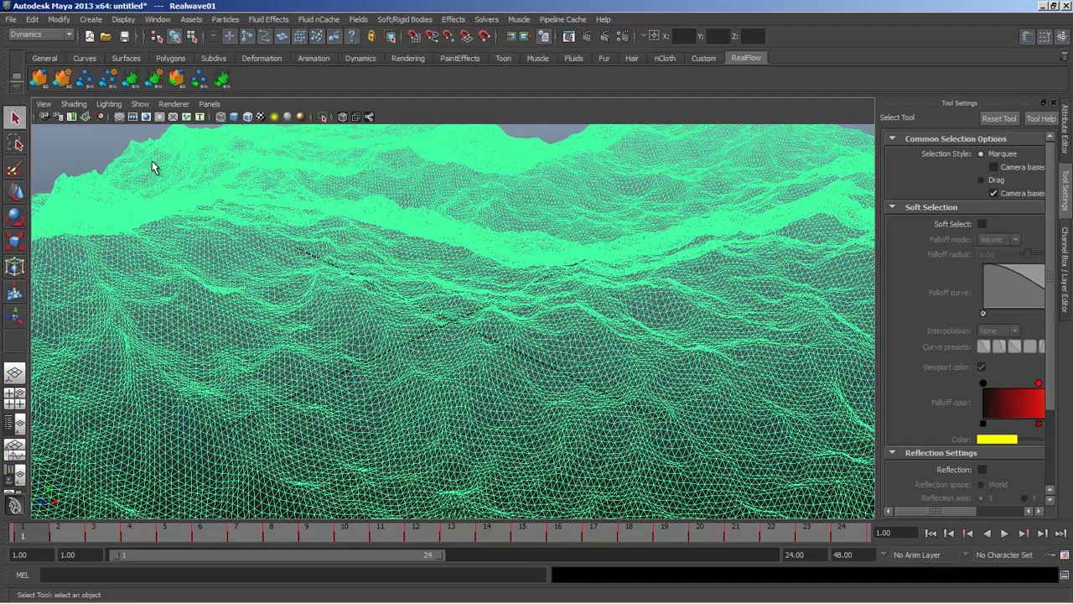
{"action": "left_click", "coordinate": [91, 151]}
{"action": "left_click", "coordinate": [319, 282]}
{"action": "key", "text": "3"}
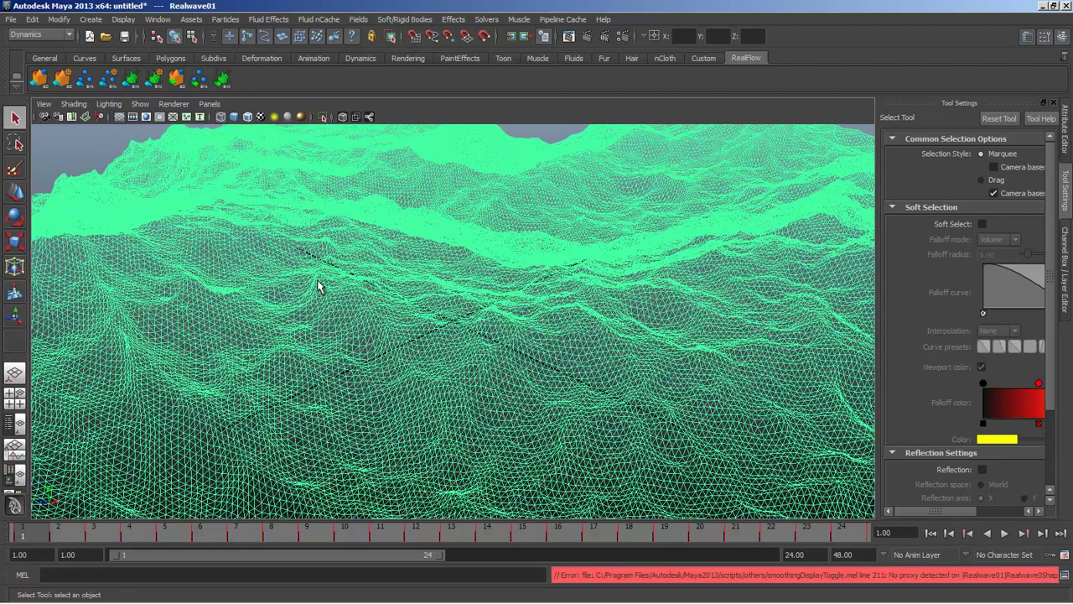
{"action": "key", "text": "5"}
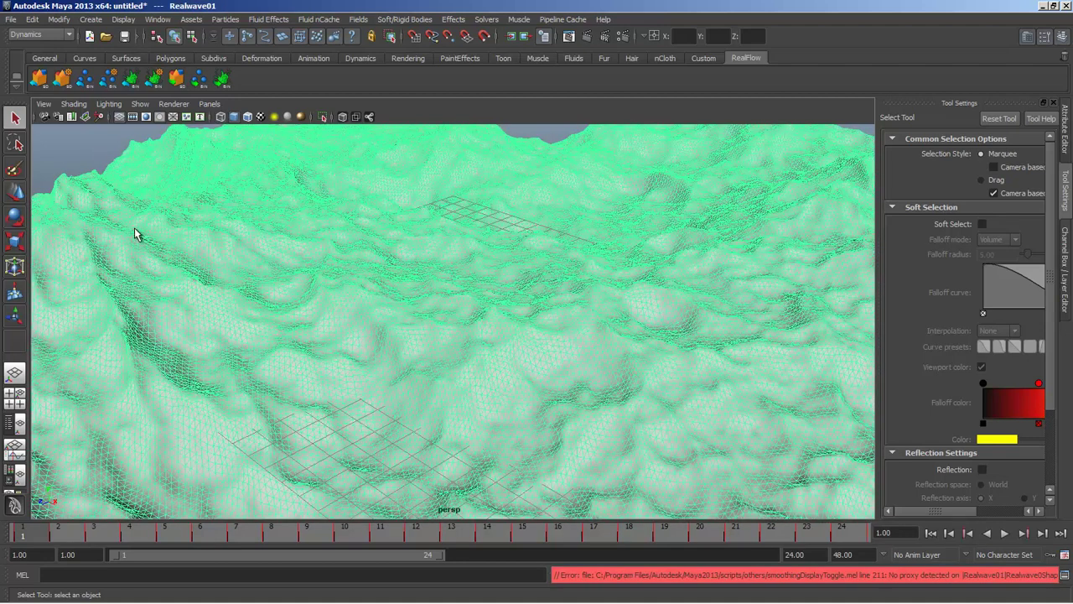
{"action": "left_click", "coordinate": [92, 166]}
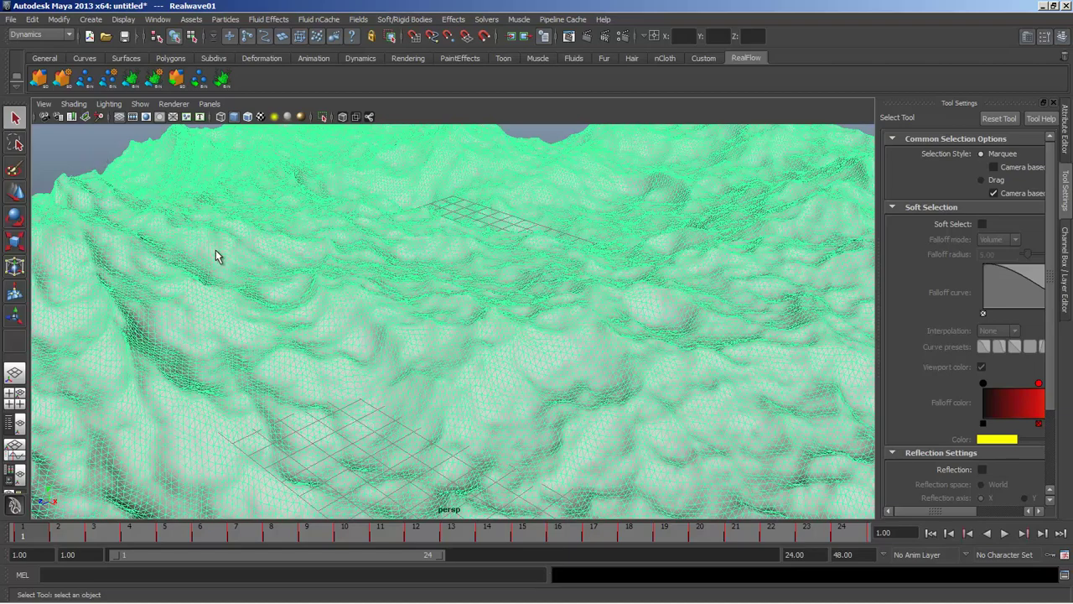
{"action": "right_click_drag", "start_coordinate": [622, 447], "coordinate": [574, 334], "text": "alt"}
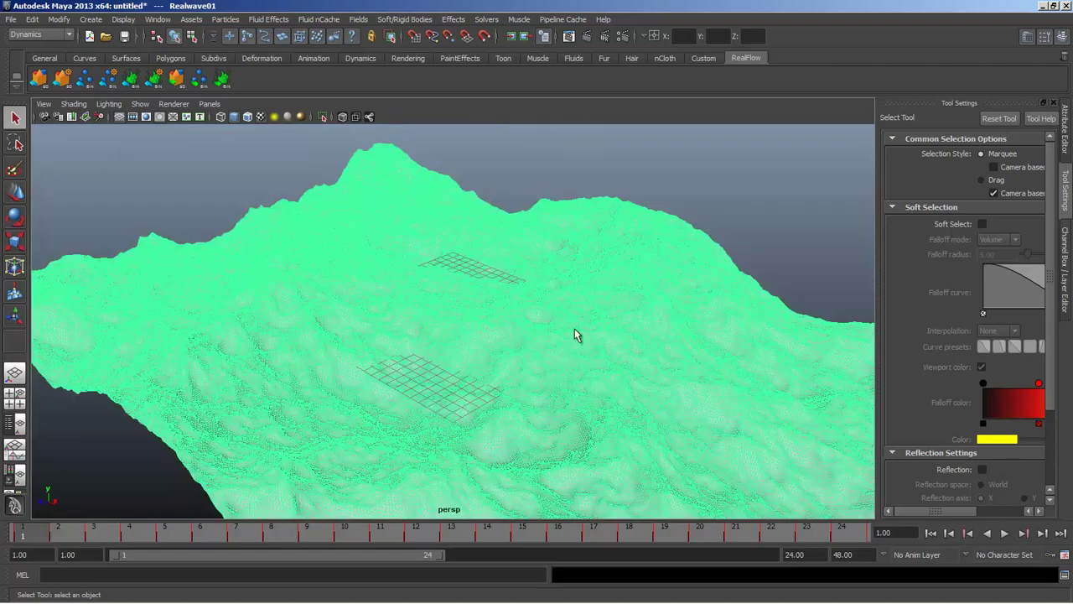
{"action": "scroll", "coordinate": [544, 285], "scroll_direction": "down", "scroll_amount": 5}
{"action": "left_click", "coordinate": [722, 231]}
- Extend the animation and playback range to frame 90 and play the wave animation, stopping it to inspect the surface
{"action": "left_click_drag", "start_coordinate": [704, 273], "coordinate": [454, 294], "text": "alt"}
{"action": "scroll", "coordinate": [458, 290], "scroll_direction": "up", "scroll_amount": 4}
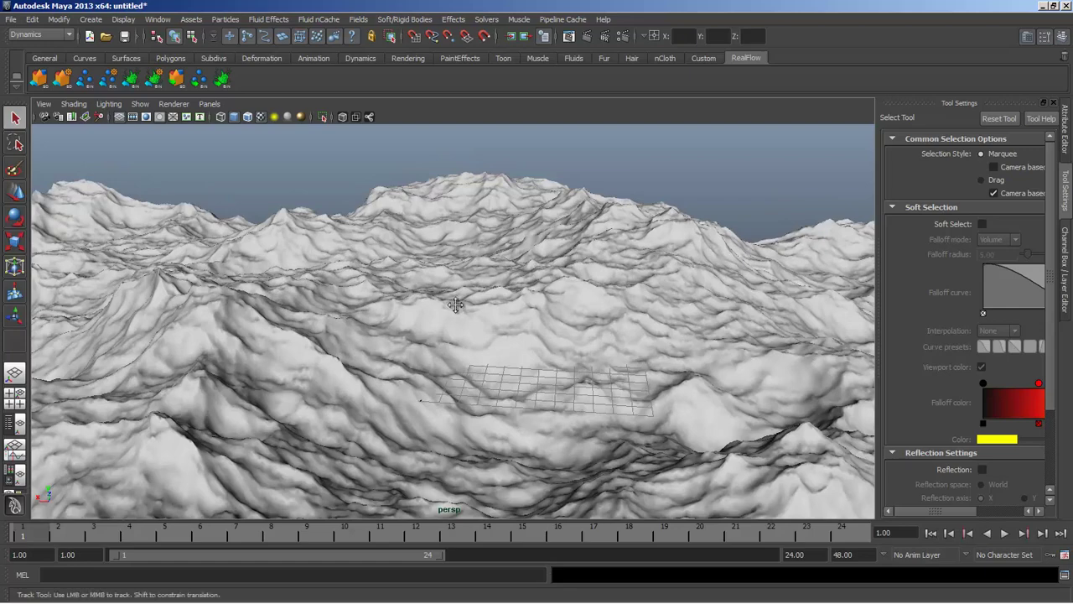
{"action": "middle_click_drag", "start_coordinate": [454, 294], "coordinate": [466, 293], "text": "alt"}
{"action": "left_click_drag", "start_coordinate": [466, 293], "coordinate": [495, 320], "text": "alt"}
{"action": "scroll", "coordinate": [487, 340], "scroll_direction": "up", "scroll_amount": 2}
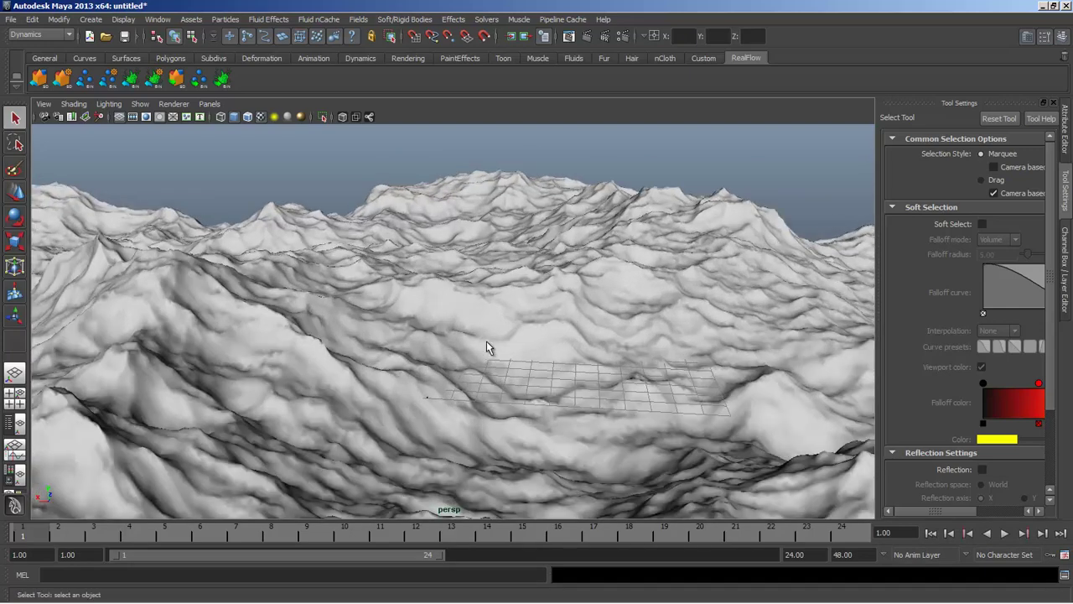
{"action": "scroll", "coordinate": [486, 341], "scroll_direction": "up", "scroll_amount": 2}
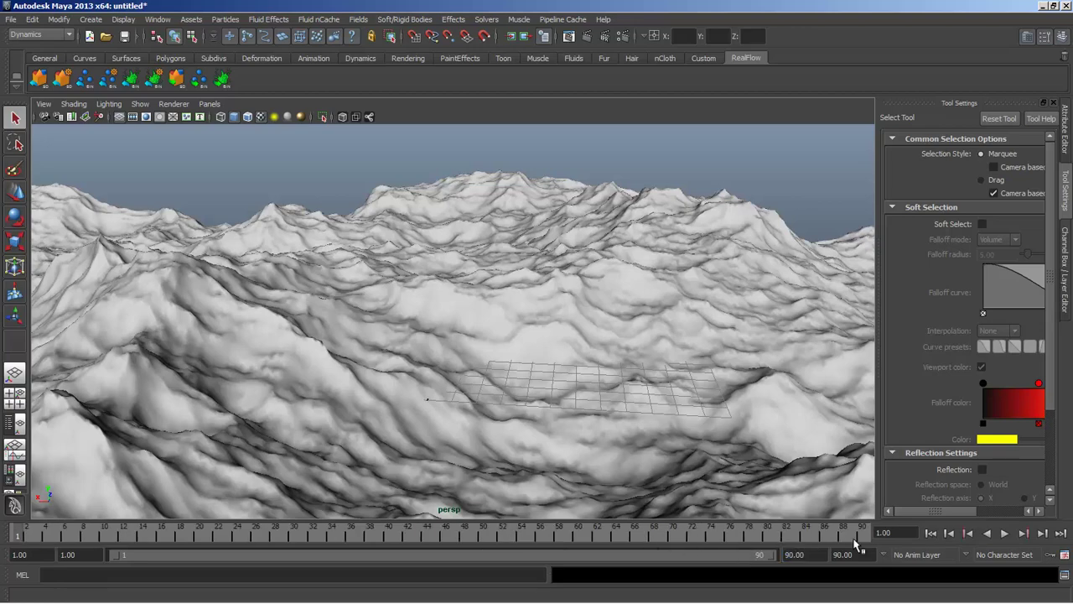
{"action": "left_click", "coordinate": [1005, 534]}
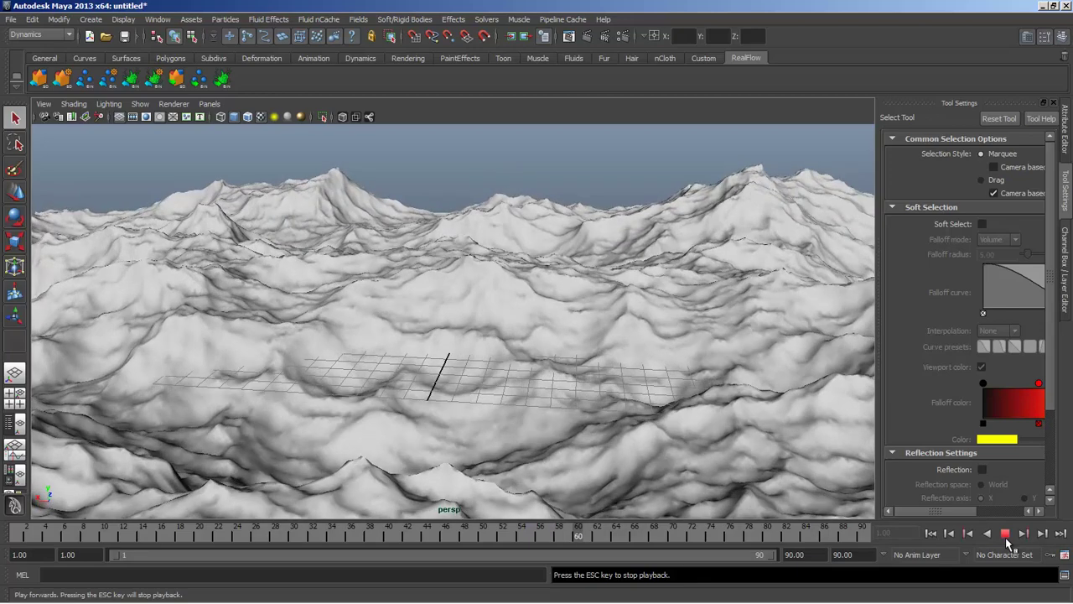
{"action": "left_click", "coordinate": [1008, 543]}
{"action": "scroll", "coordinate": [598, 434], "scroll_direction": "down", "scroll_amount": 5}
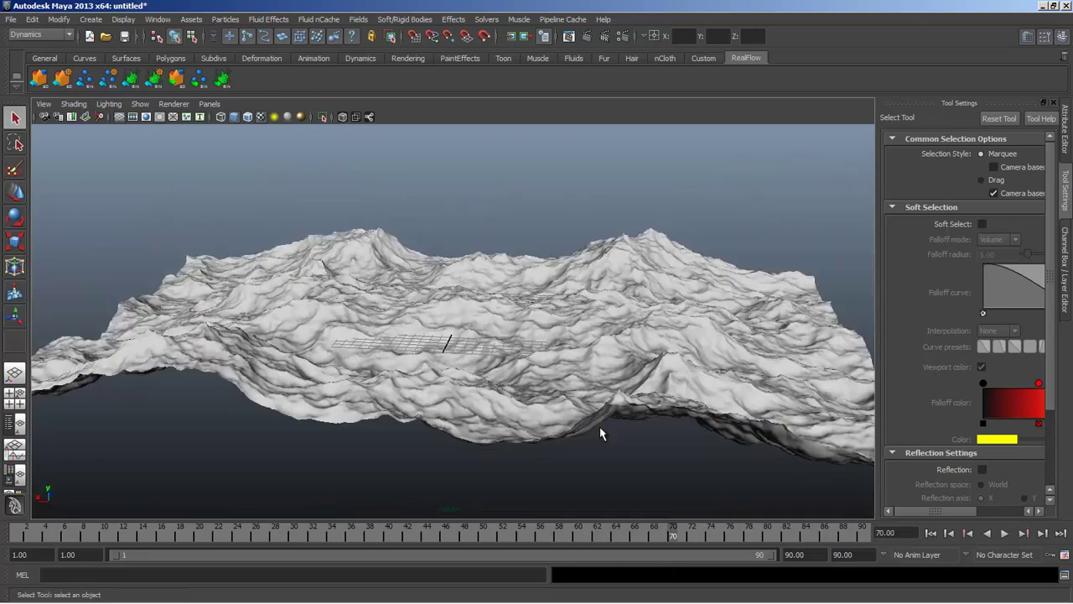
{"action": "left_click_drag", "start_coordinate": [598, 433], "coordinate": [527, 366], "text": "alt"}
{"action": "scroll", "coordinate": [597, 344], "scroll_direction": "down", "scroll_amount": 5}
{"action": "scroll", "coordinate": [550, 387], "scroll_direction": "up", "scroll_amount": 4}
- Switch to RealFlow and examine the ocean surface together with the OceanStatisticalSpectrum01 parameters
{"action": "key", "text": "alt+Tab"}
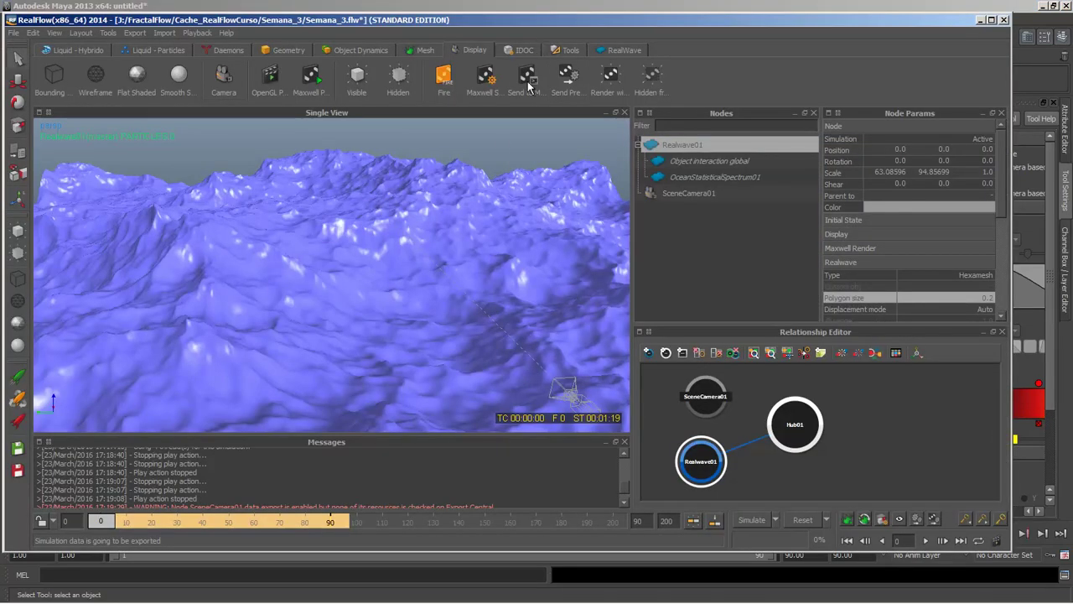
{"action": "left_click", "coordinate": [501, 159]}
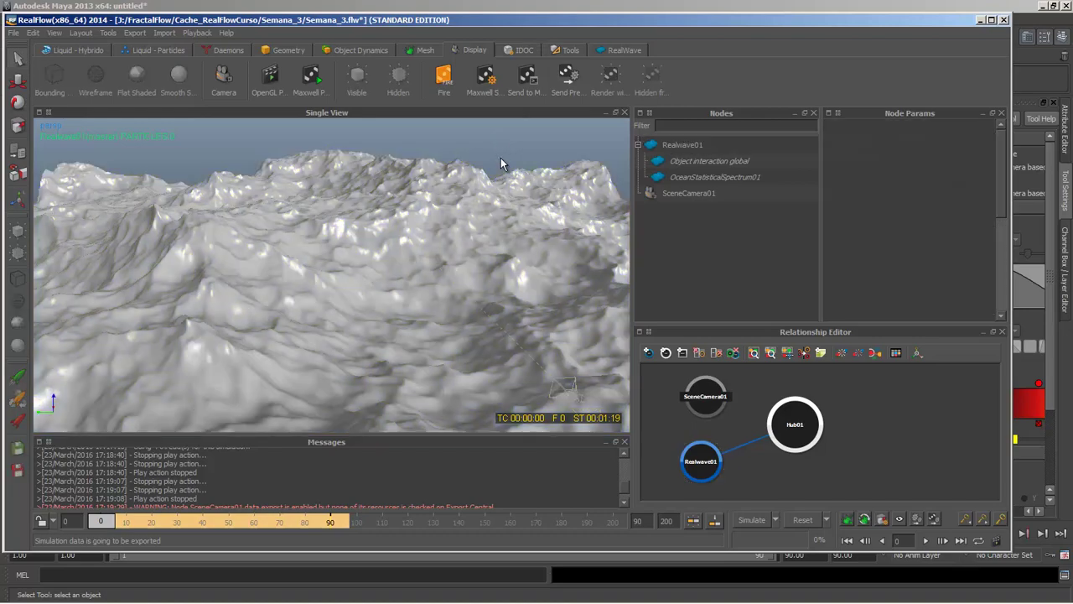
{"action": "scroll", "coordinate": [487, 195], "scroll_direction": "down", "scroll_amount": 5}
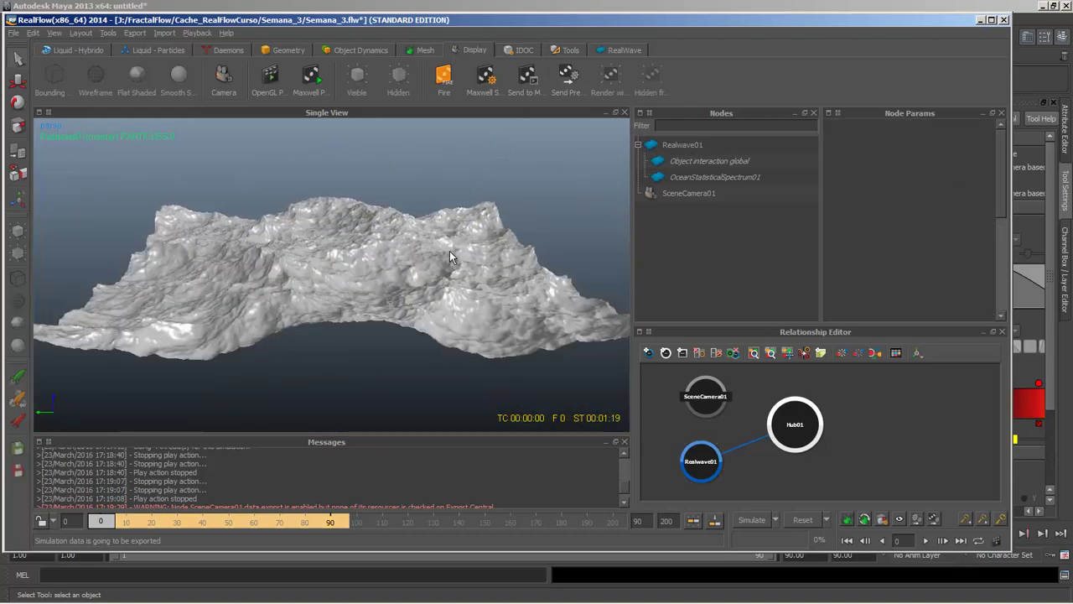
{"action": "left_click_drag", "start_coordinate": [449, 251], "coordinate": [434, 286], "text": "alt"}
{"action": "scroll", "coordinate": [434, 286], "scroll_direction": "up", "scroll_amount": 5}
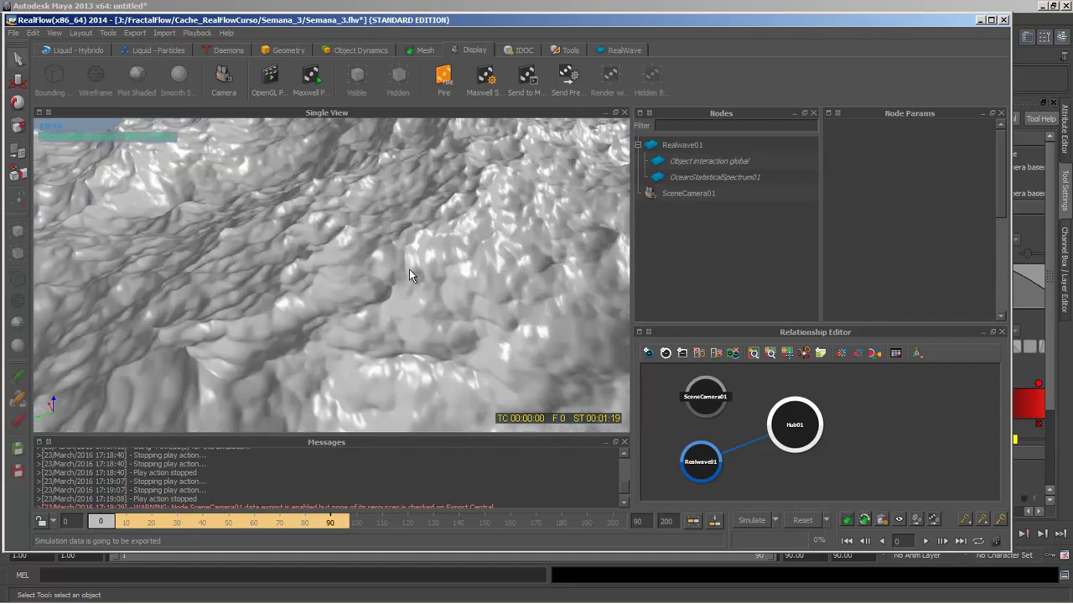
{"action": "left_click", "coordinate": [677, 177]}
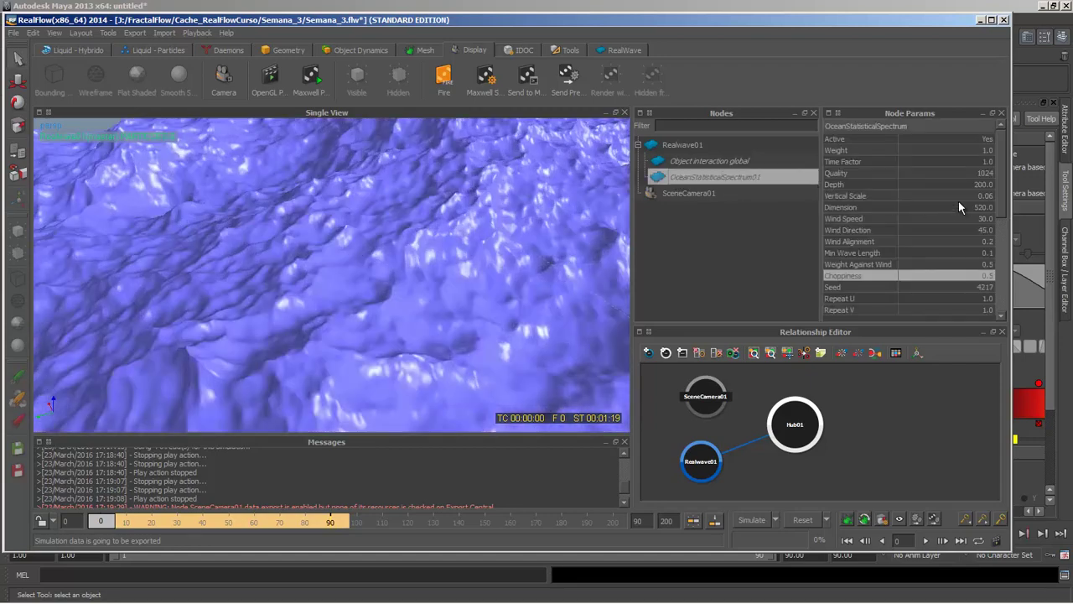
{"action": "scroll", "coordinate": [1002, 206], "scroll_direction": "down", "scroll_amount": 1}
{"action": "left_click_drag", "start_coordinate": [397, 224], "coordinate": [377, 239], "text": "alt"}
{"action": "key", "text": "alt+Tab"}
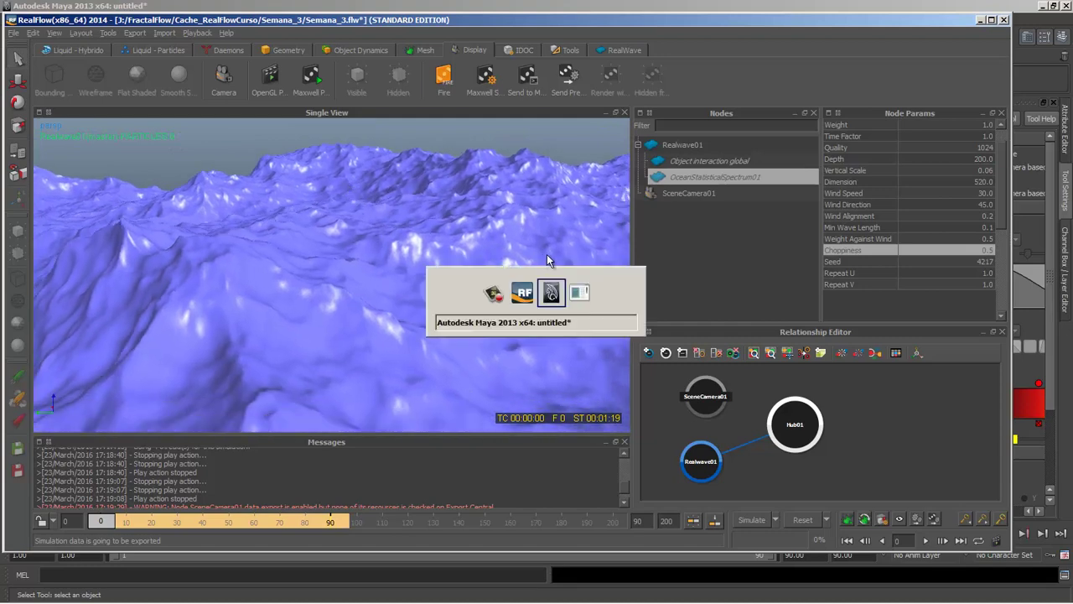
{"action": "key", "text": "alt+Tab"}
{"action": "key", "text": "alt+Tab"}
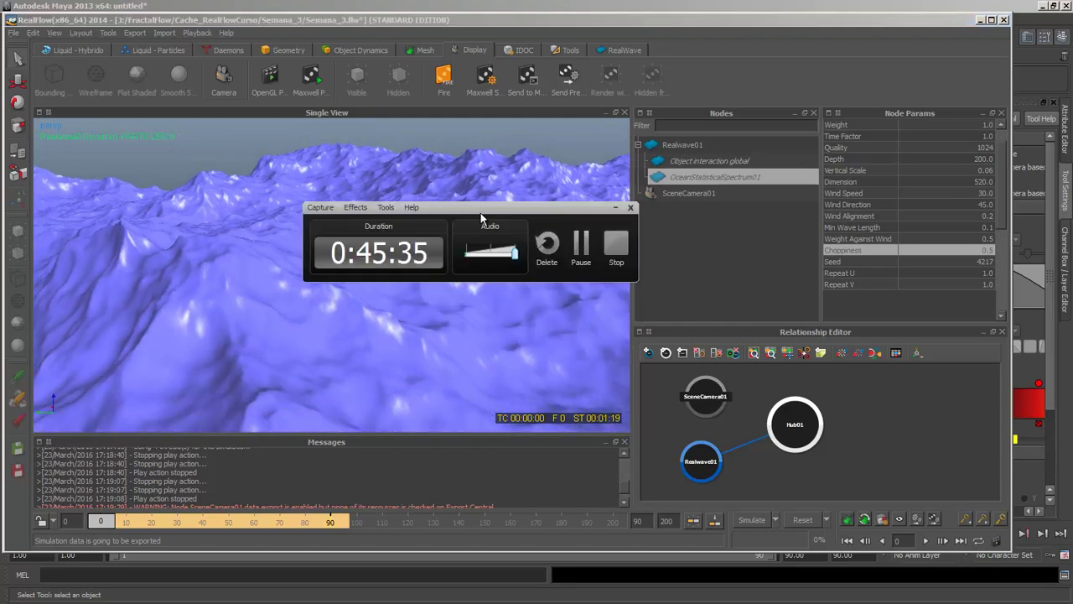
{"action": "left_click_drag", "start_coordinate": [383, 261], "coordinate": [322, 182]}
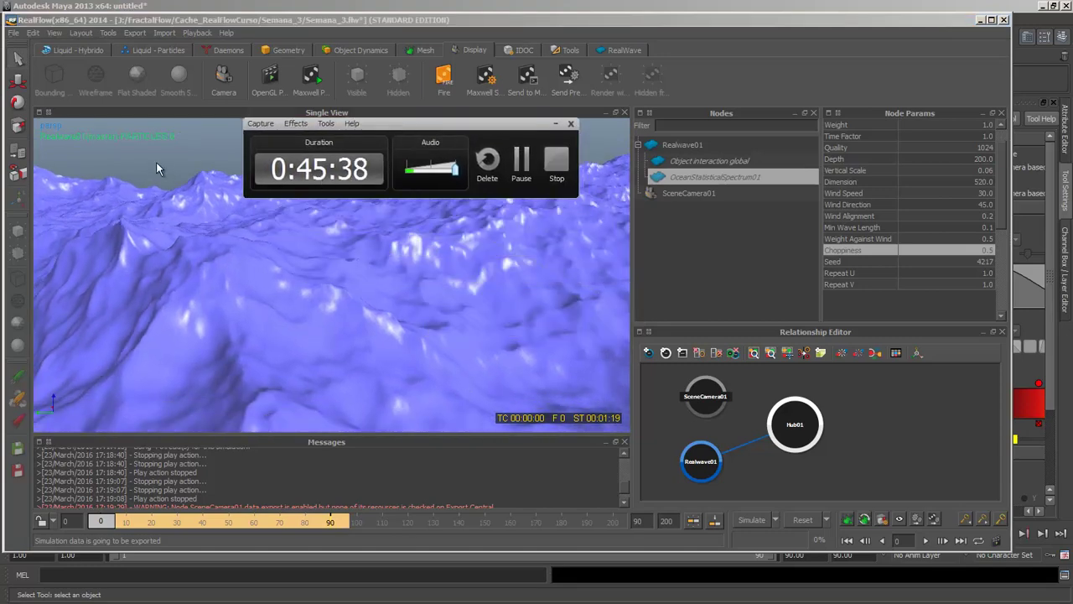
{"action": "left_click_drag", "start_coordinate": [423, 124], "coordinate": [236, 107]}
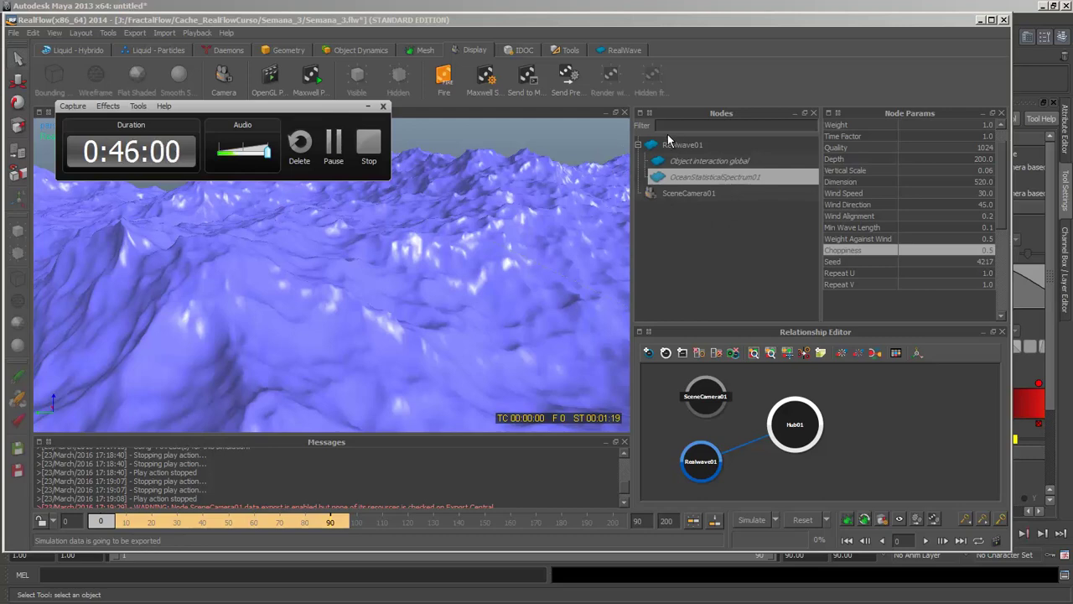
{"action": "left_click", "coordinate": [437, 125]}
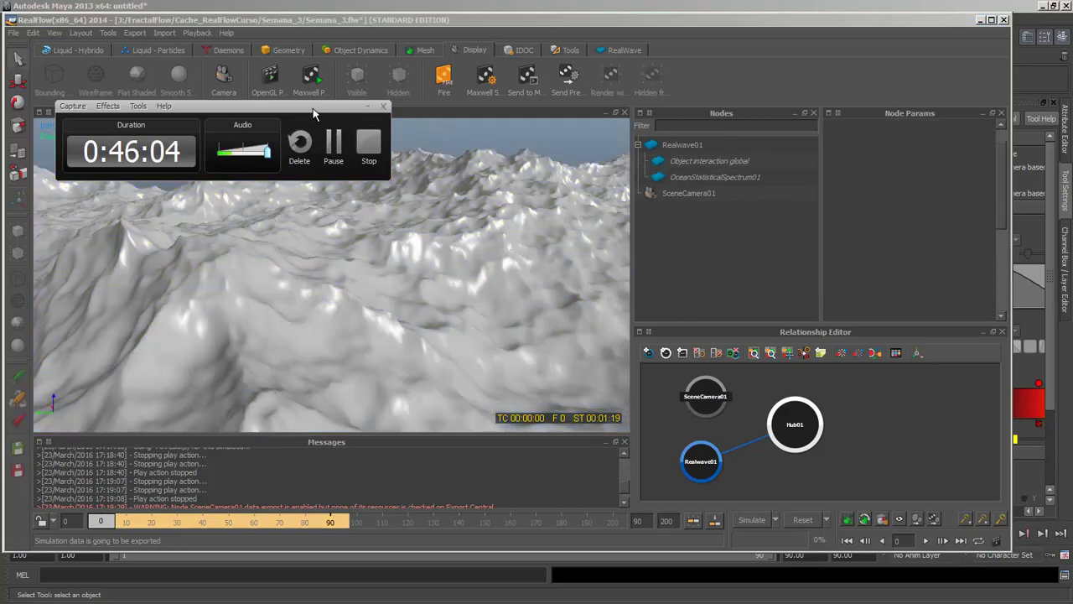
{"action": "left_click_drag", "start_coordinate": [313, 113], "coordinate": [887, 41]}
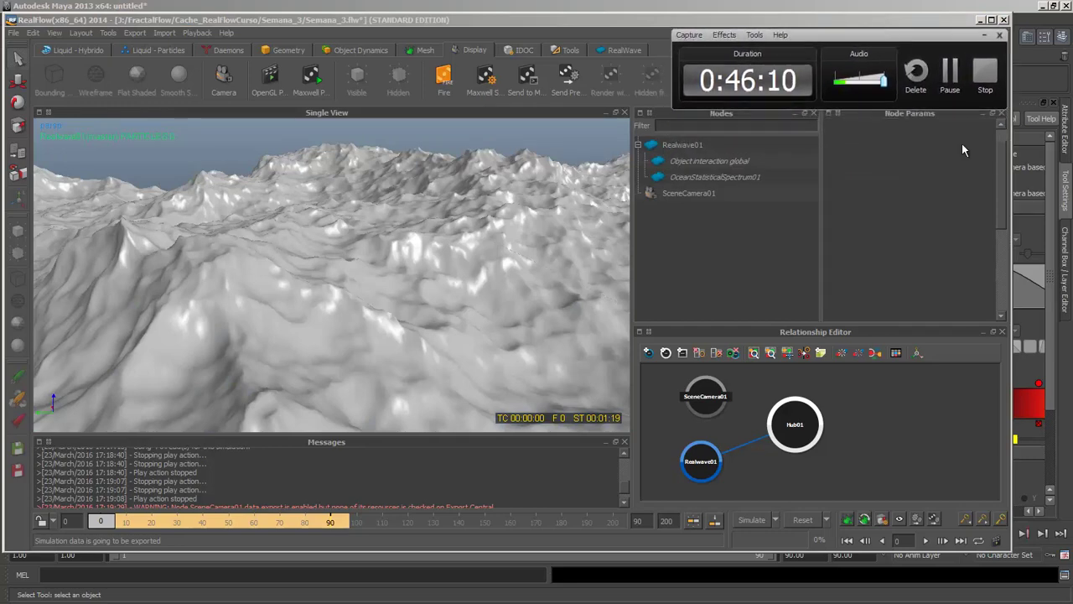
{"action": "left_click_drag", "start_coordinate": [814, 44], "coordinate": [796, 46]}
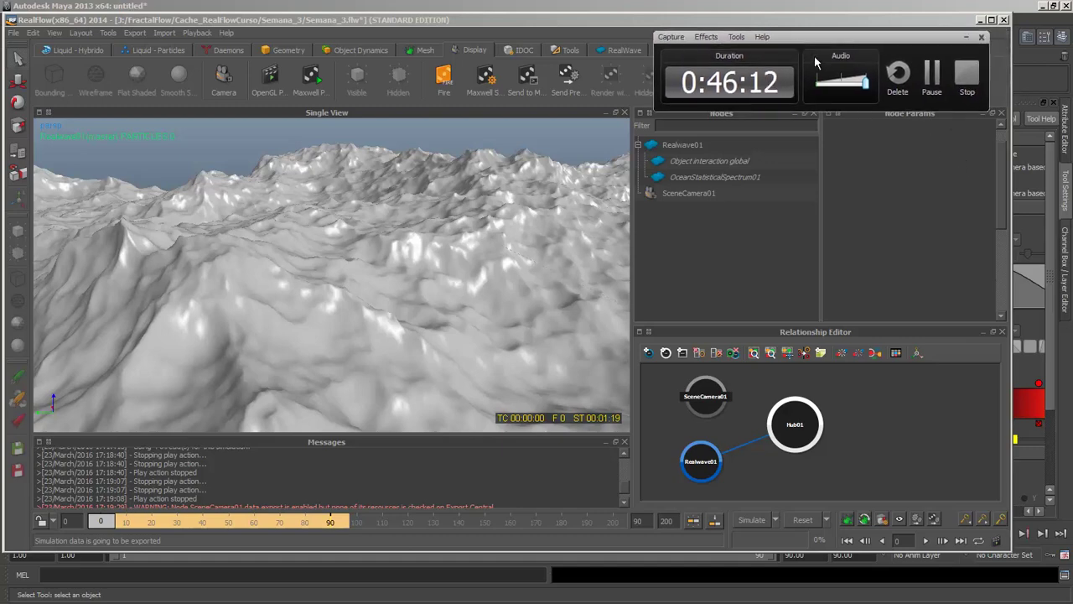